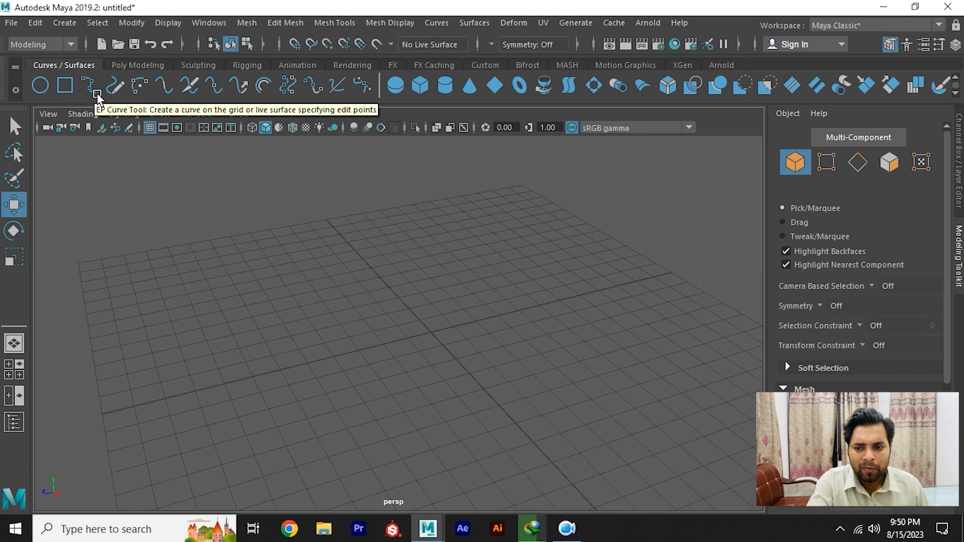
Draw an S-shaped curve across the grid in the perspective view with the EP Curve tool.
left_click(97, 91)
left_click(270, 246)
left_click(254, 351)
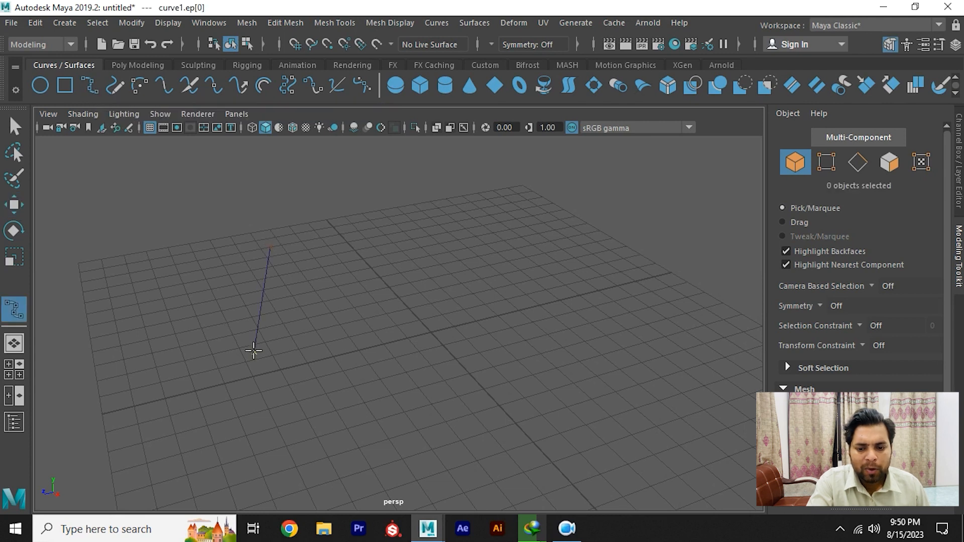
left_click_drag(253, 350, 574, 439)
left_click_drag(471, 443, 340, 415)
key("Return")
key("w")
scroll(437, 304, "down", 3)
scroll(407, 326, "up", 2)
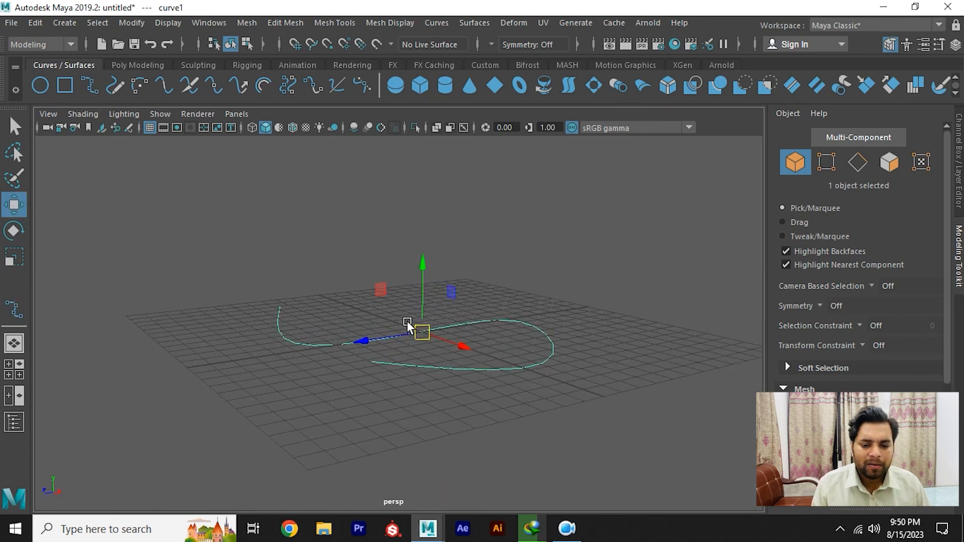
scroll(407, 325, "up", 2)
middle_click_drag(435, 386, 470, 360, "alt")
left_click_drag(477, 305, 462, 342, "alt")
scroll(458, 335, "up", 1)
middle_click_drag(490, 388, 459, 380, "alt")
scroll(459, 380, "up", 2)
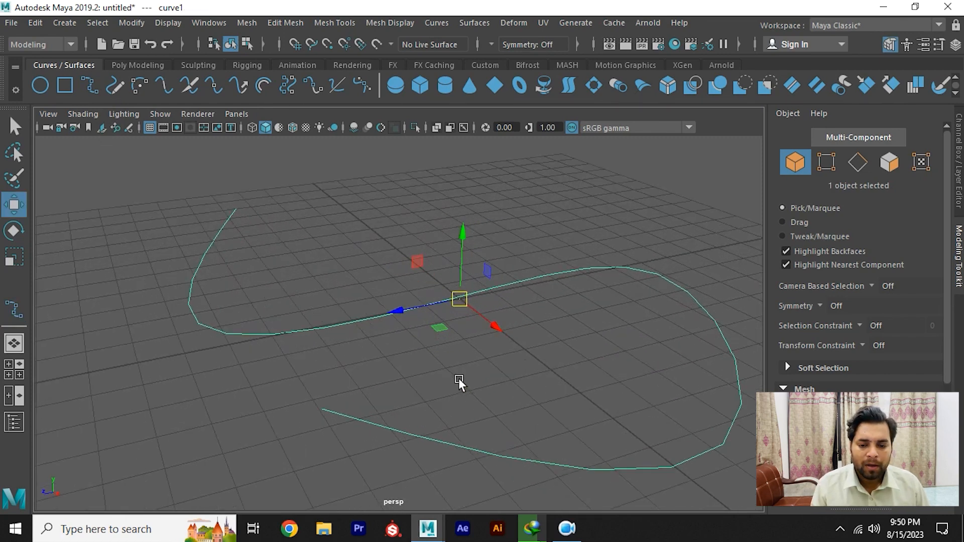
Display the curve's control vertices and reshape its bends by moving individual vertices.
right_click_drag(324, 228, 252, 185)
left_click(435, 305)
left_click_drag(437, 284, 590, 269)
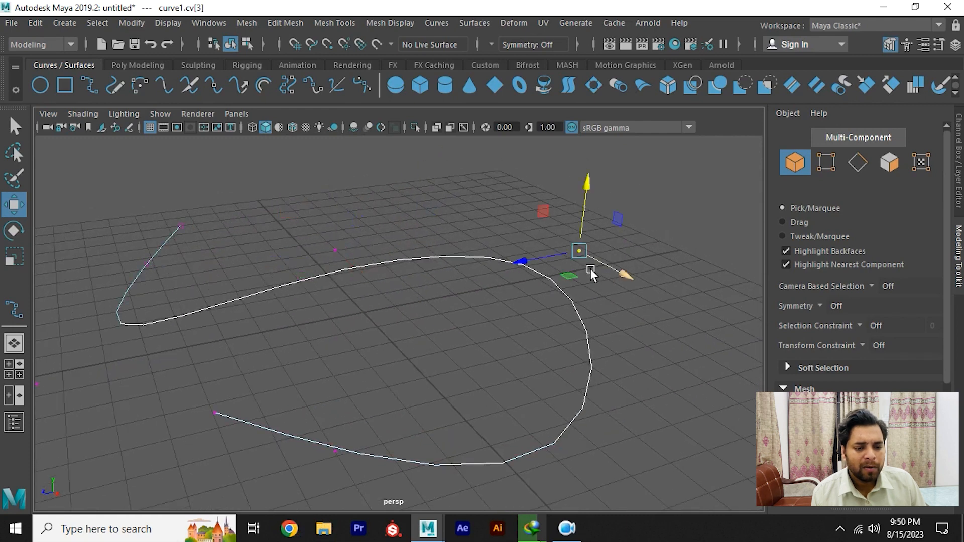
left_click(499, 266)
left_click_drag(477, 276, 443, 273, "alt")
left_click(457, 341)
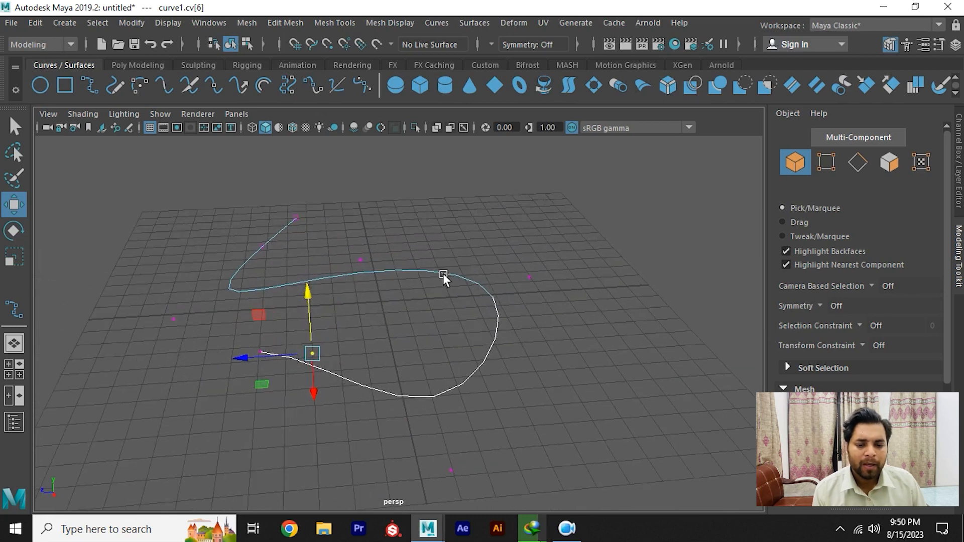
Return the curve to object mode and move it along the Z axis to clear the grid's centre.
right_click_drag(442, 273, 508, 160)
left_click(459, 275)
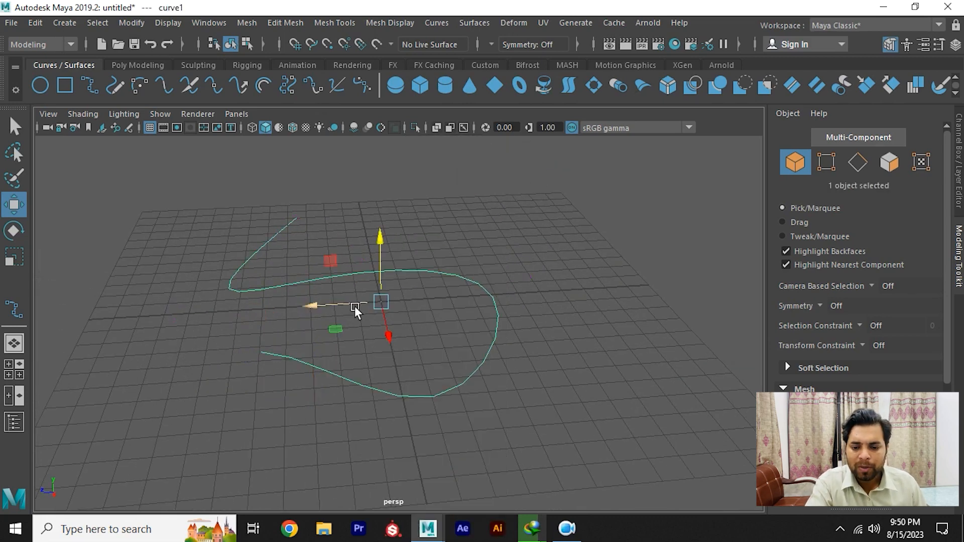
left_click_drag(354, 306, 41, 304)
Draw a freehand wavy curve across the middle of the grid with the Pencil Curve tool.
left_click(115, 86)
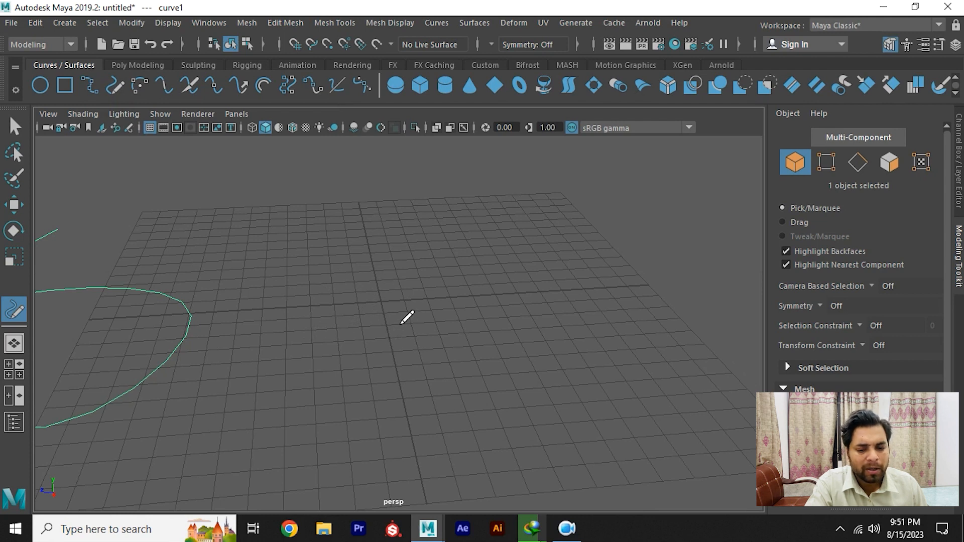
mouse_move(402, 322)
left_mouse_down()
mouse_move(334, 313)
mouse_move(385, 237)
mouse_move(586, 353)
mouse_move(645, 189)
mouse_move(707, 328)
left_mouse_up()
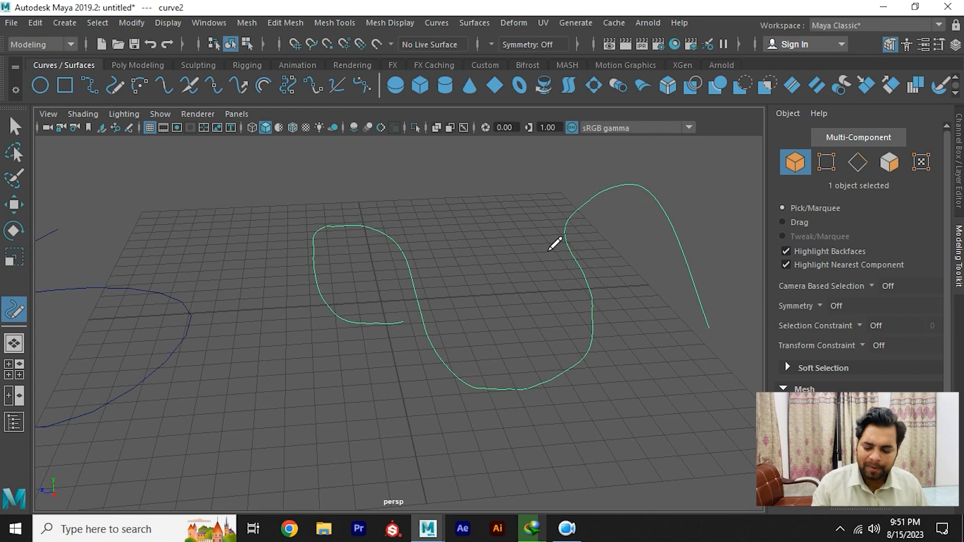
key("w")
Delete the freehand curve and the earlier S-shaped curve so the scene is empty.
left_click_drag(531, 287, 591, 255, "alt")
key("Delete")
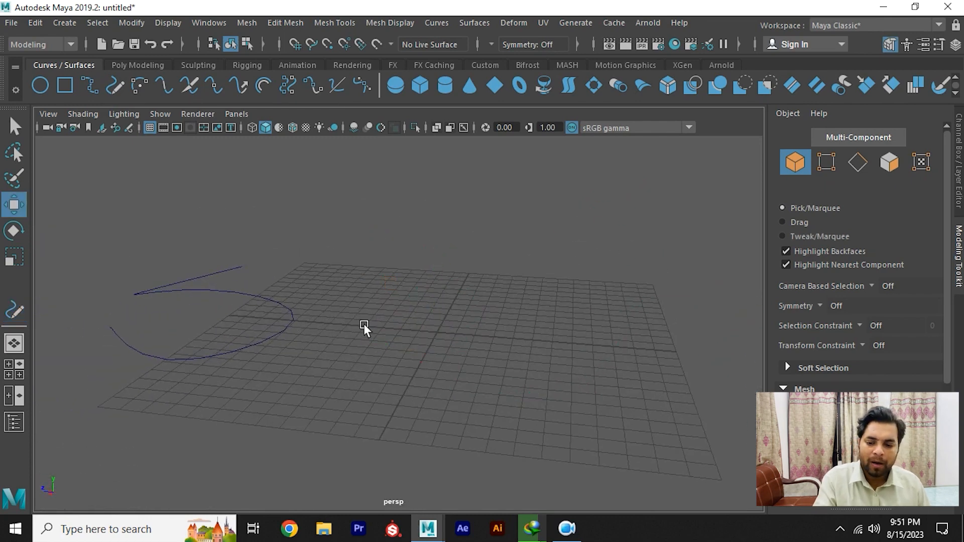
left_click(202, 351)
key("Delete")
Draw a wave-shaped curve with one crest and one trough in the front view using the EP Curve tool.
left_click_drag(286, 349, 446, 343, "alt")
key("space")
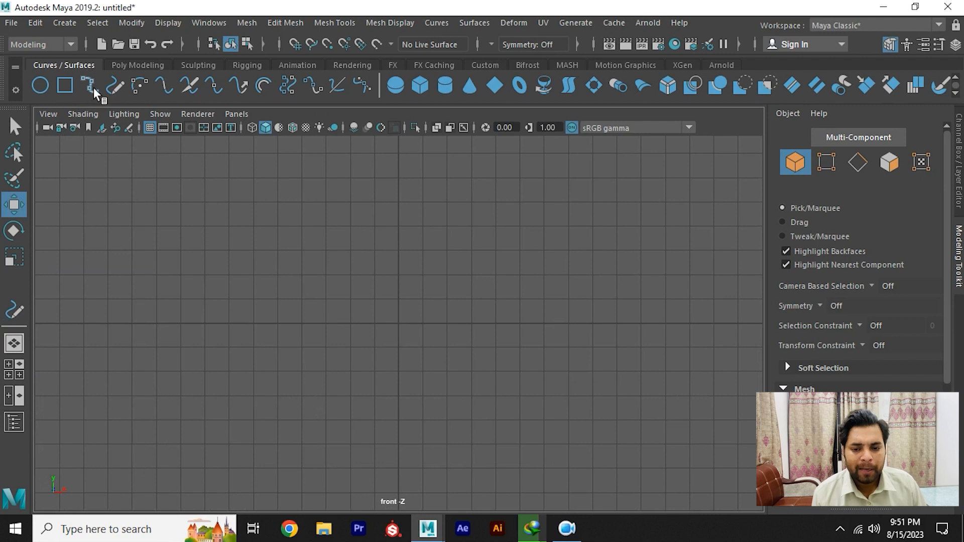
left_click(93, 87)
middle_click_drag(307, 237, 265, 281, "alt")
left_click(251, 226)
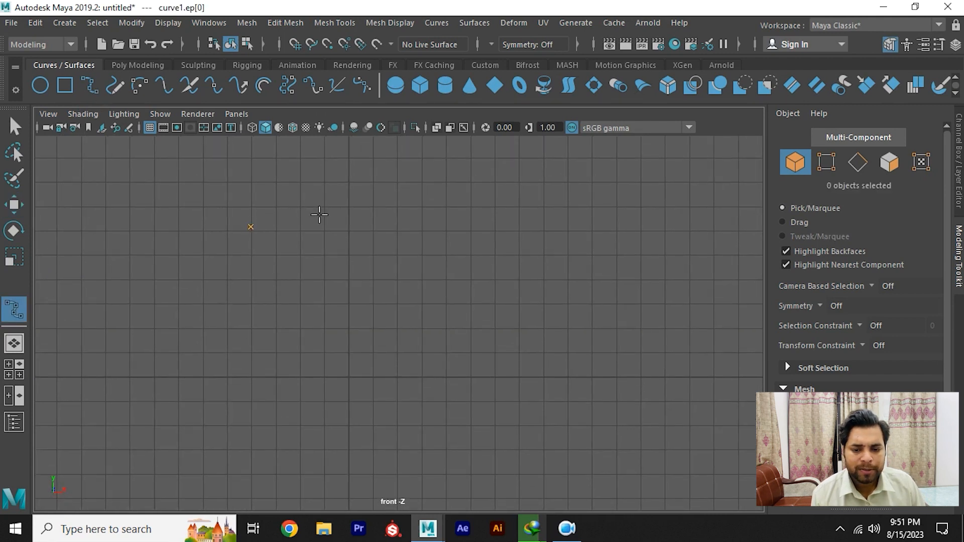
left_click_drag(380, 191, 427, 189)
left_click_drag(451, 219, 744, 234)
key("w")
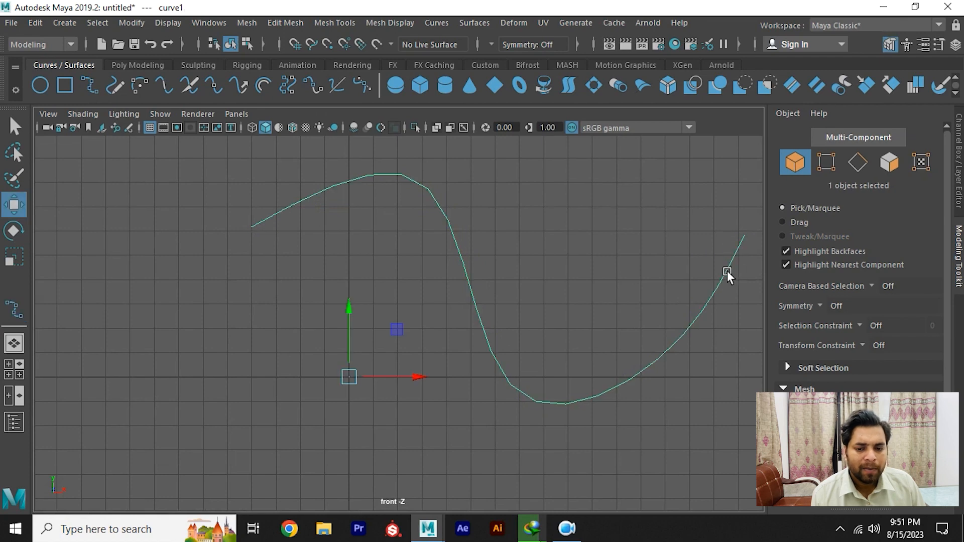
Select the wave curve's starting control vertex, examine it in the perspective view, and return the curve to object mode.
right_click_drag(243, 175, 180, 217)
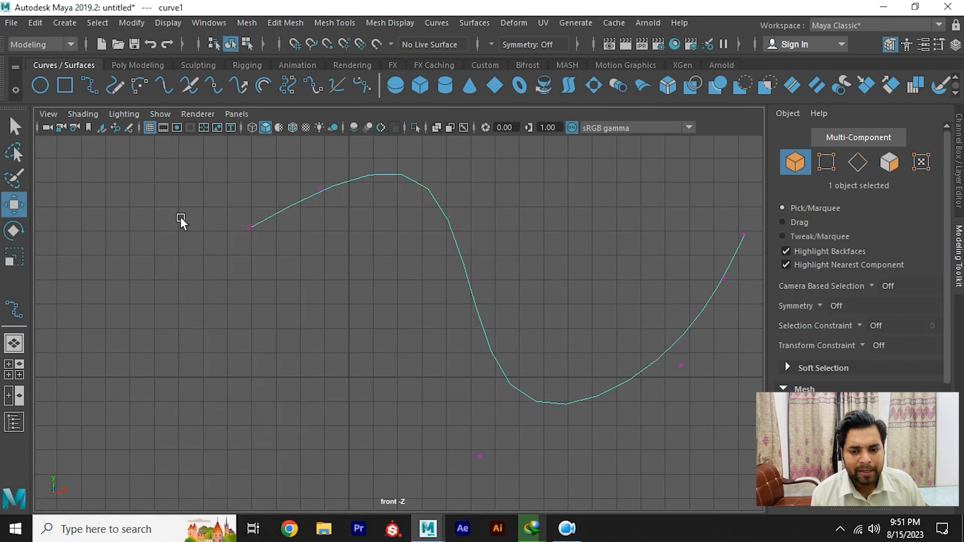
left_click_drag(215, 209, 265, 249)
key("space")
left_click_drag(345, 244, 346, 216)
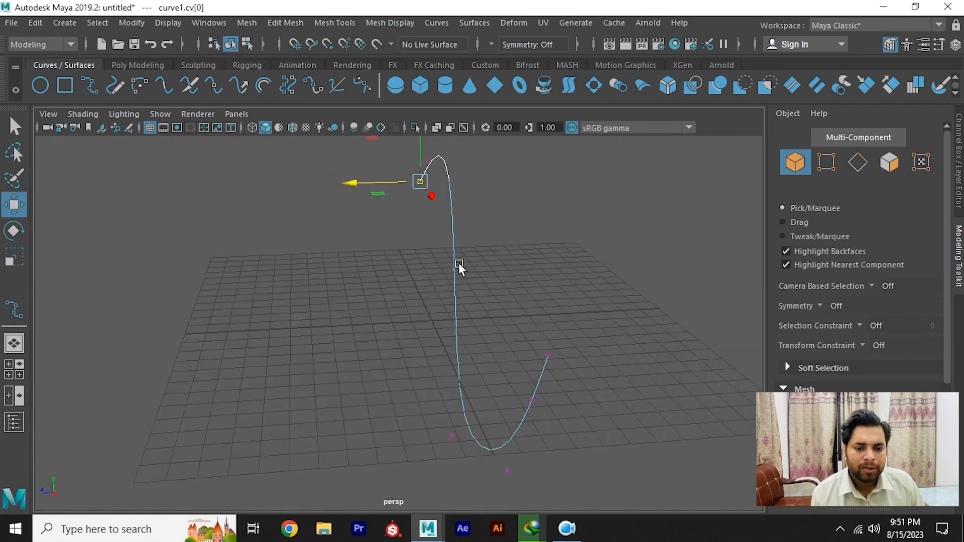
left_click_drag(458, 263, 413, 230, "alt")
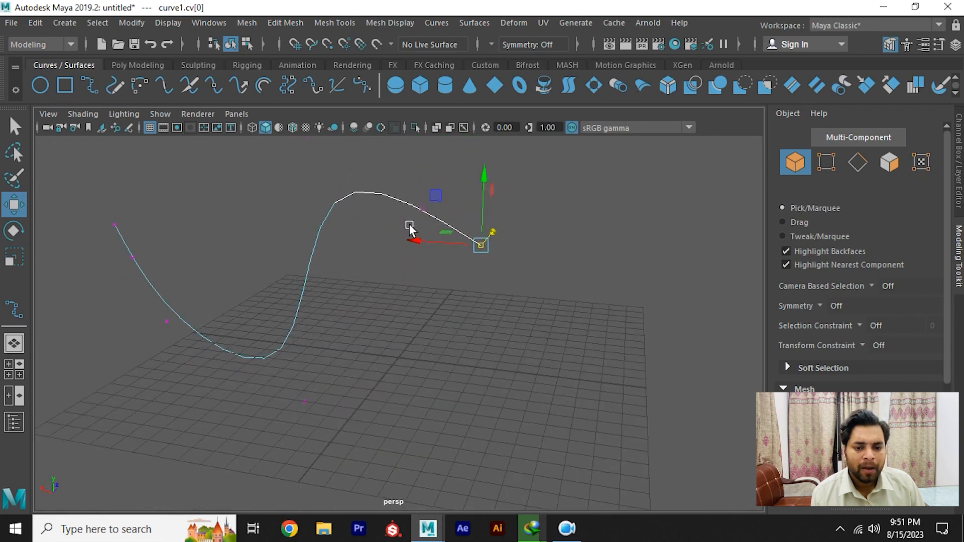
right_click_drag(384, 199, 459, 130)
left_click_drag(489, 155, 429, 234)
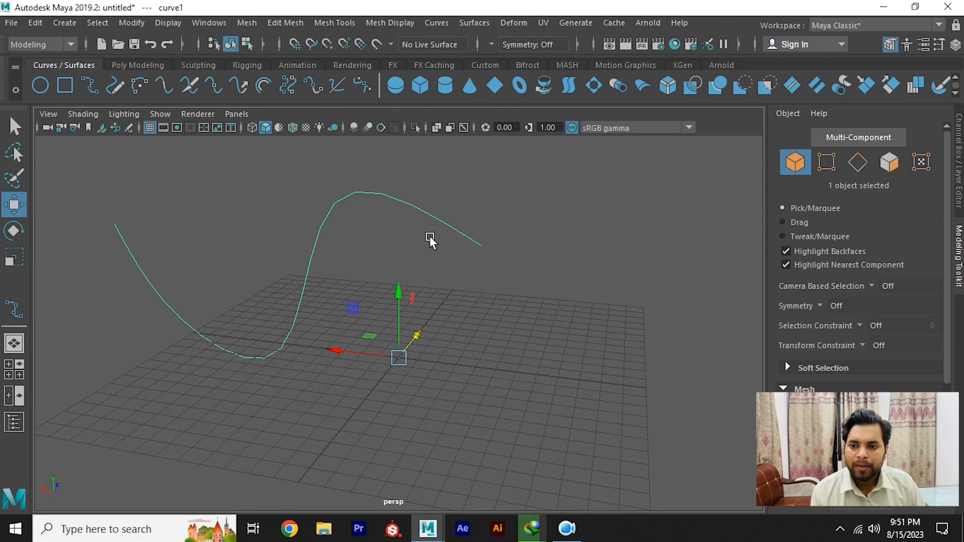
Create a polygon cylinder and move it up and over to the wave curve's starting end.
left_click(138, 65)
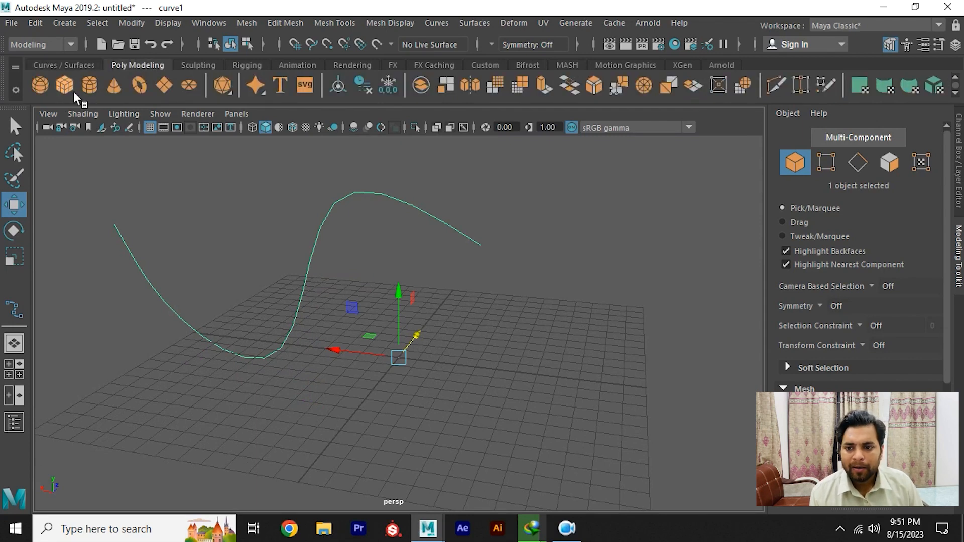
left_click(88, 87)
middle_click_drag(415, 342, 400, 356, "alt")
scroll(400, 355, "up", 1)
left_click_drag(385, 323, 384, 197)
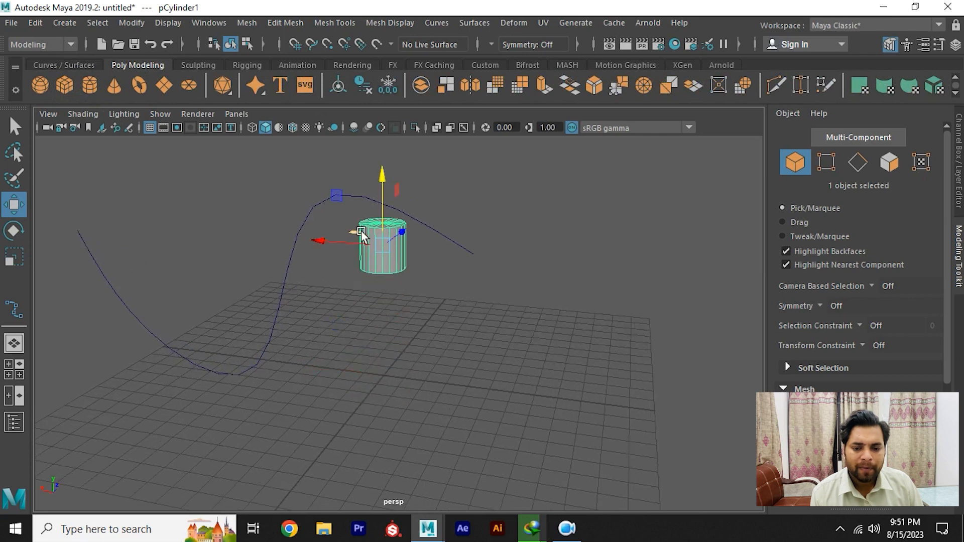
left_click_drag(361, 230, 436, 270)
left_click_drag(512, 254, 458, 357, "alt")
scroll(391, 320, "up", 4)
middle_click_drag(490, 321, 437, 294, "alt")
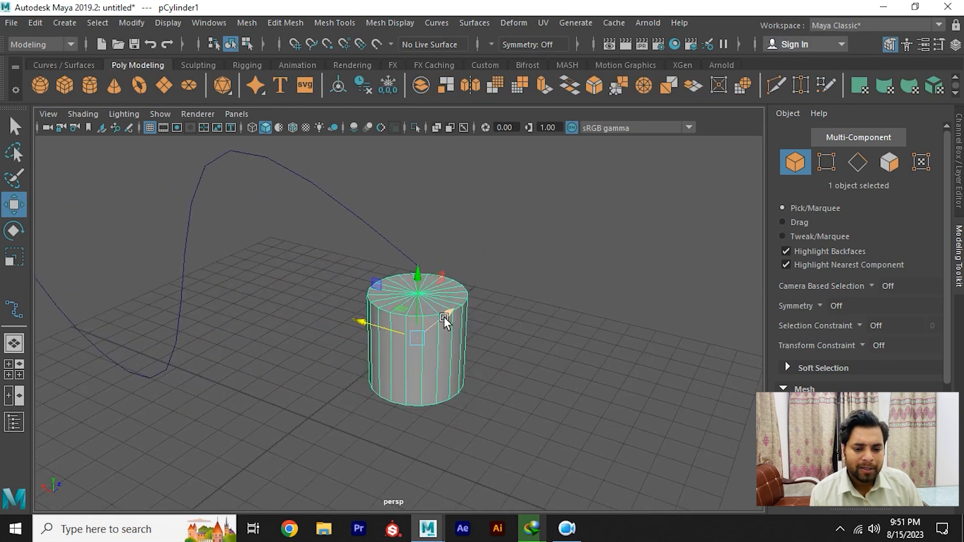
Align the cylinder's centre with the line of the curve at its starting end in the top view.
left_click_drag(445, 319, 509, 294)
left_click_drag(446, 284, 525, 322)
left_click_drag(570, 300, 318, 326)
scroll(492, 314, "down", 4)
left_click(444, 331)
key("space")
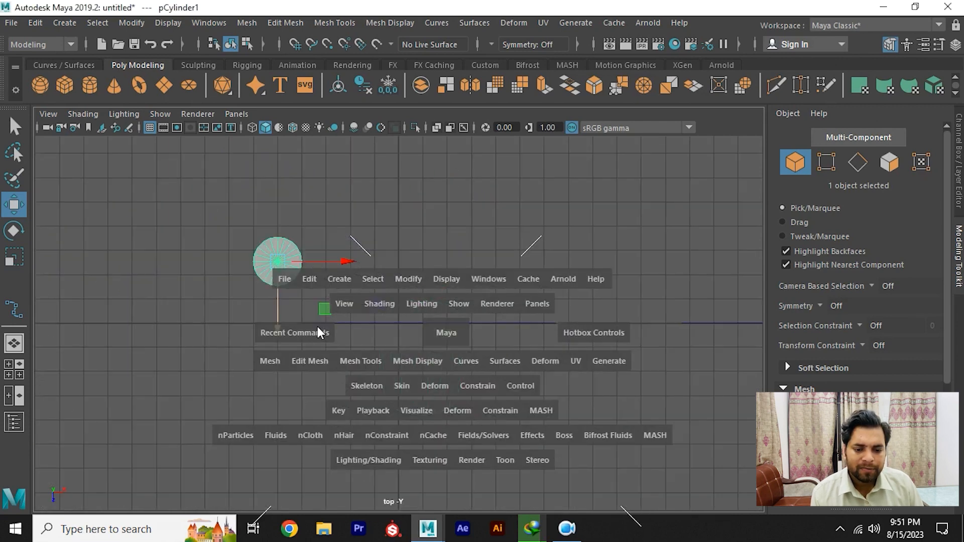
key("f")
right_click_drag(419, 315, 263, 312, "alt")
middle_click_drag(421, 334, 389, 251, "alt")
scroll(389, 256, "down", 1)
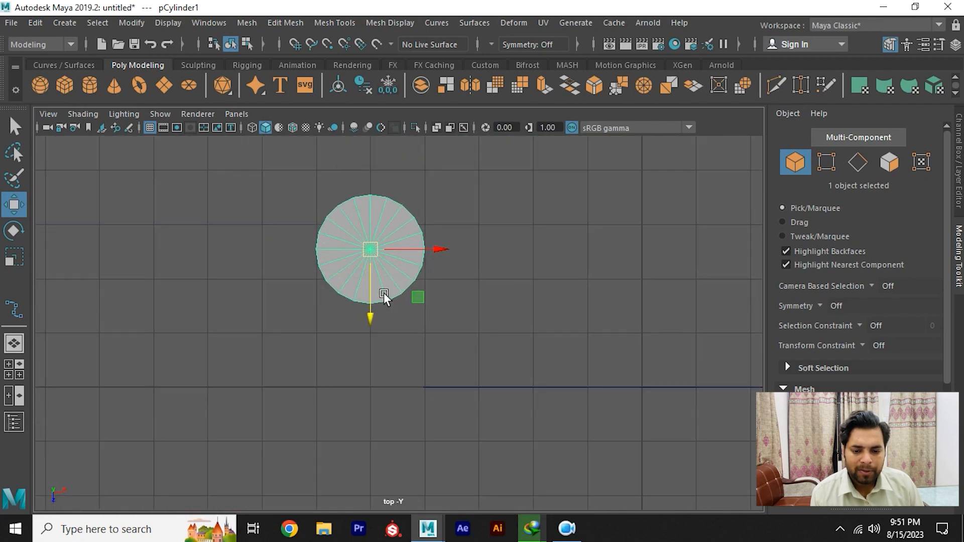
left_click_drag(371, 293, 388, 431)
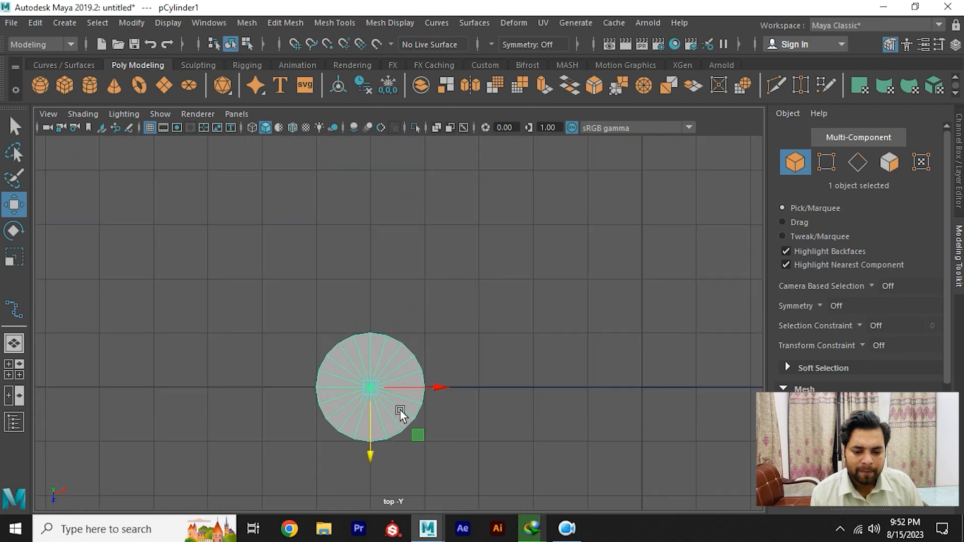
left_click_drag(400, 384, 444, 399)
Rotate the cylinder in the front view so its top cap faces along the start of the curve.
key("space")
key("f")
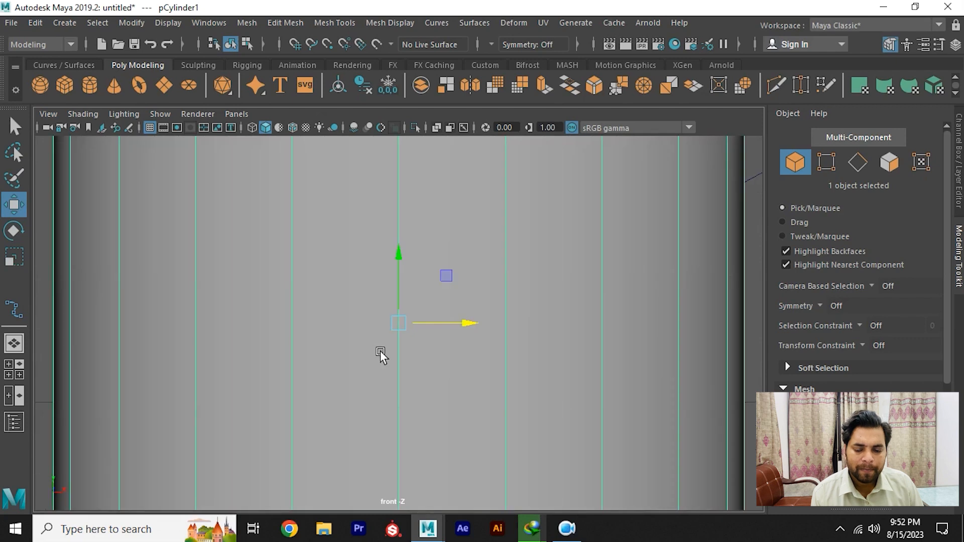
right_click_drag(380, 351, 303, 314, "alt")
scroll(401, 340, "up", 1)
middle_click_drag(401, 340, 416, 381, "alt")
key("e")
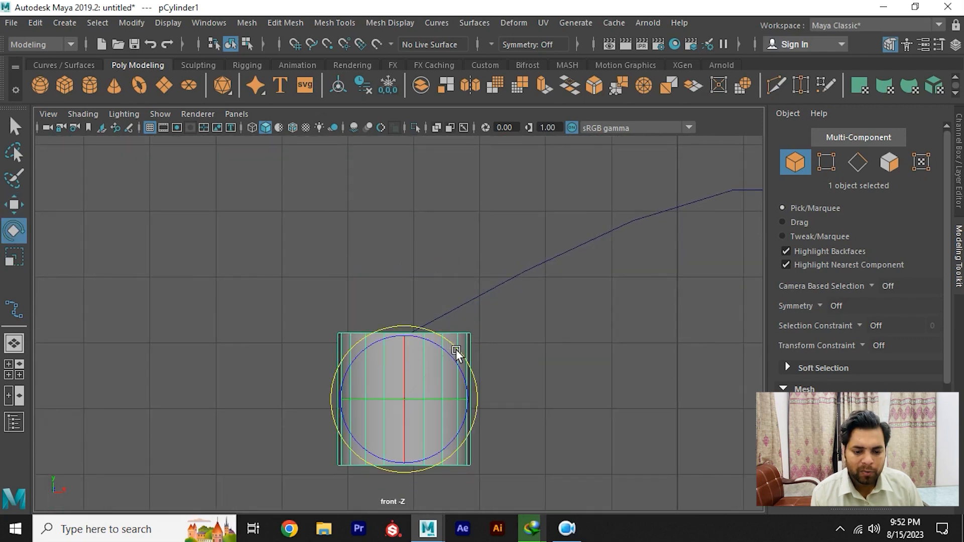
left_click_drag(456, 353, 414, 407)
key("w")
key("space")
key("space")
left_click_drag(469, 319, 498, 288, "alt")
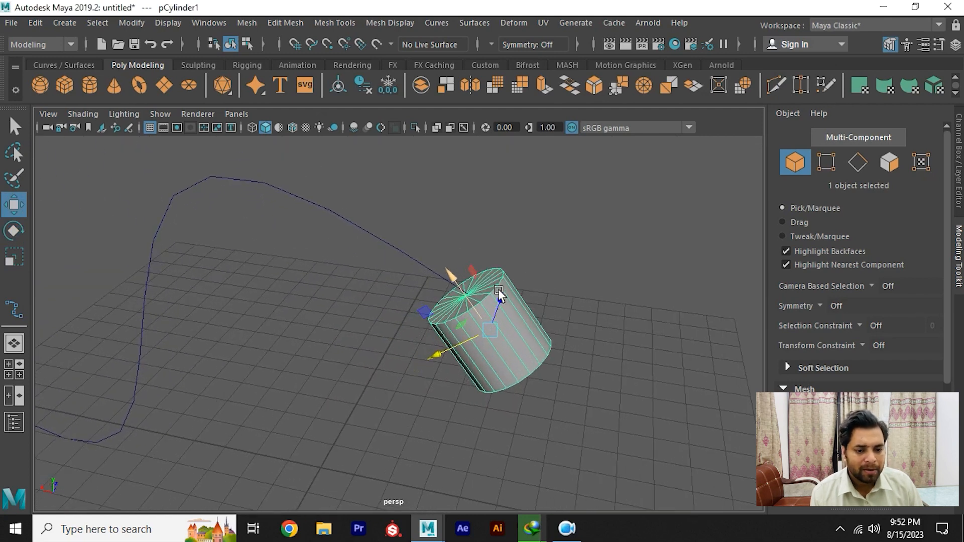
Select the cylinder's top cap faces, invert the selection, and delete the remaining faces to leave a flat disc.
right_click_drag(498, 288, 493, 177)
left_click_drag(397, 227, 422, 332)
left_click_drag(404, 401, 486, 352, "ctrl")
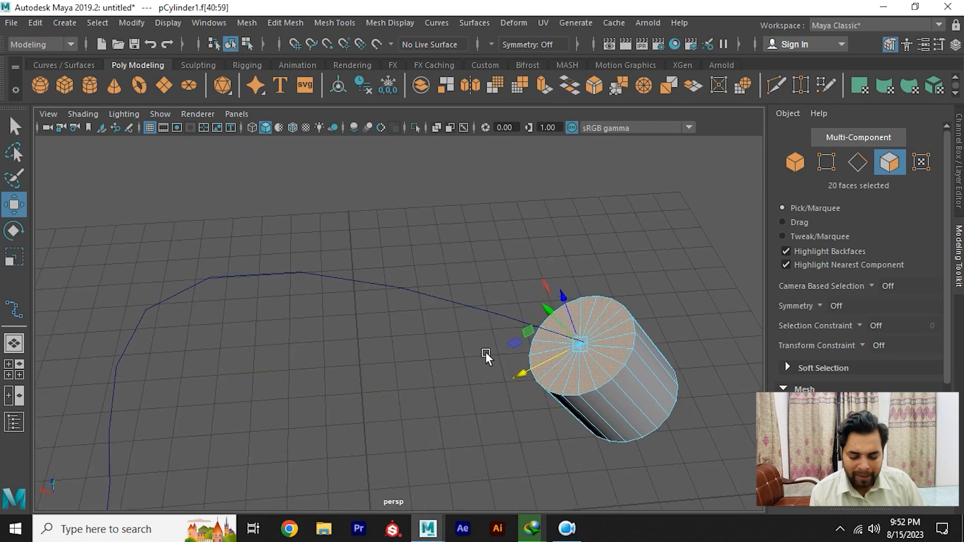
key("ctrl+shift+i")
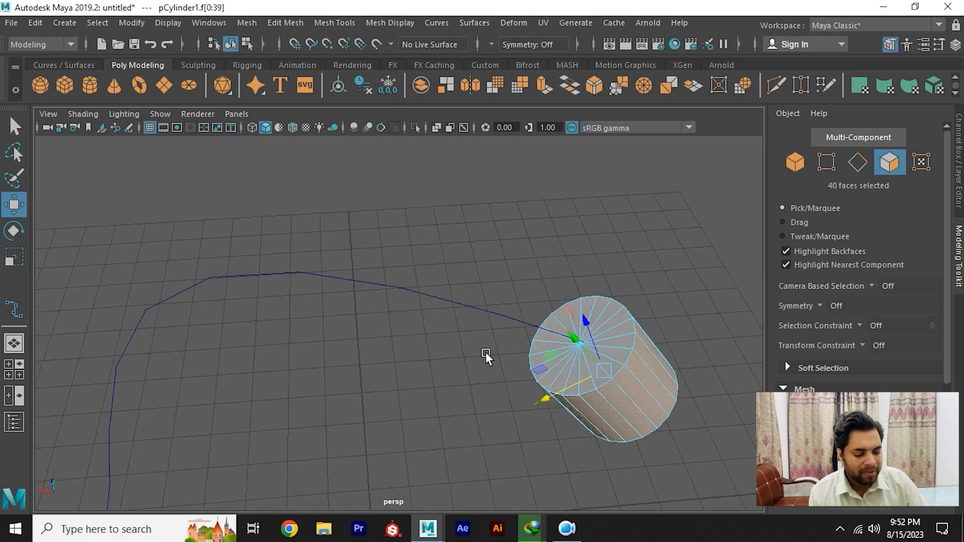
key("Delete")
left_click_drag(486, 351, 523, 282, "alt")
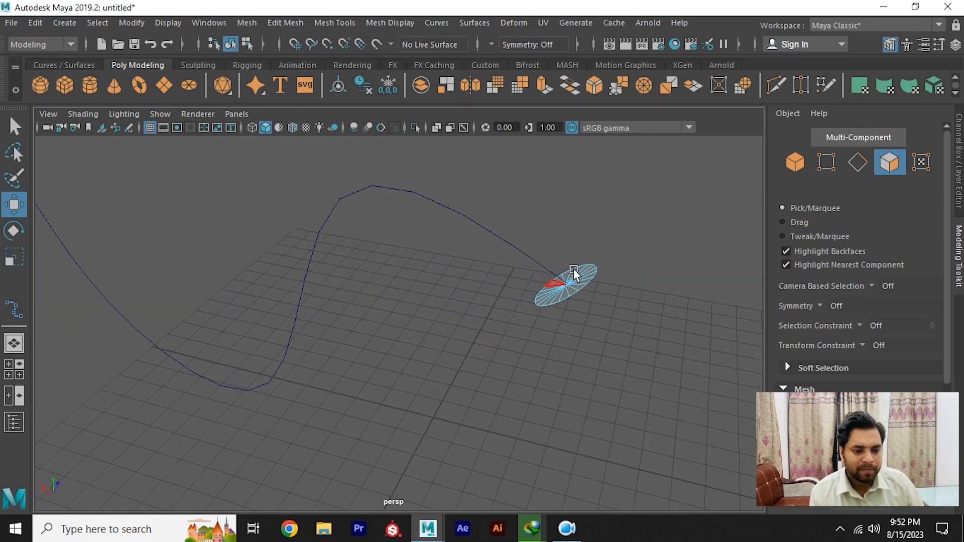
Return the disc to object mode and select the wave curve.
left_click_drag(573, 269, 570, 286, "alt")
right_click_drag(580, 273, 662, 179)
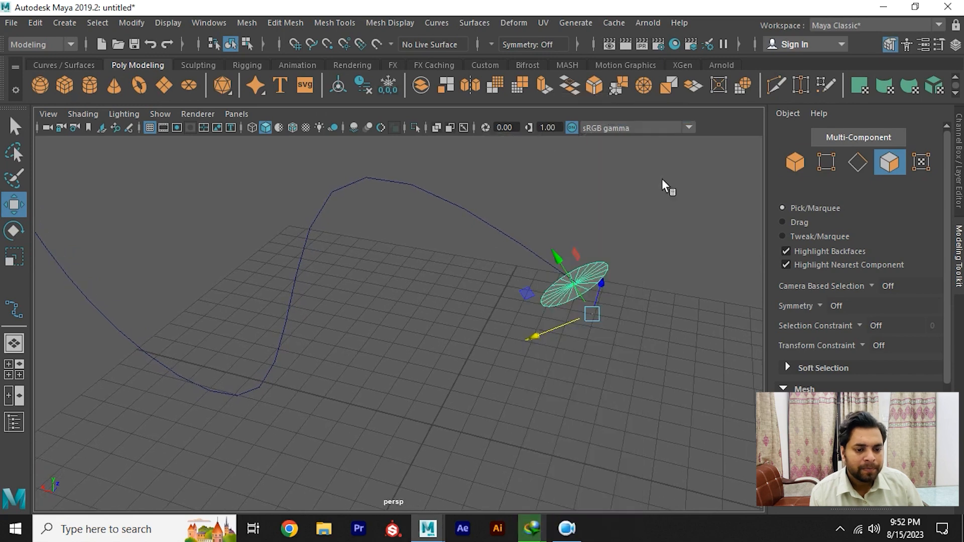
left_click(592, 274)
left_click_drag(465, 291, 462, 293)
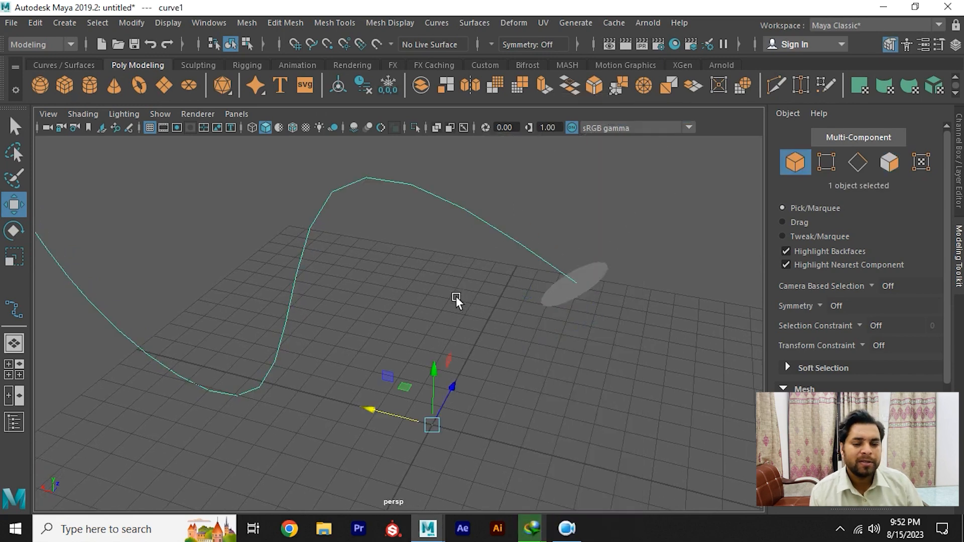
key("alt")
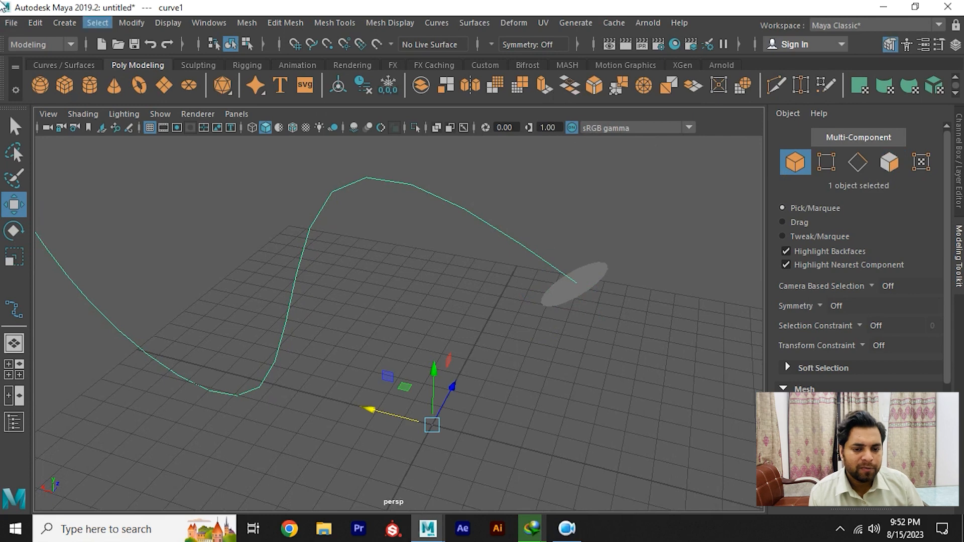
Select all faces of the disc and add the wave curve to the selection.
left_click_drag(446, 190, 506, 338, "alt")
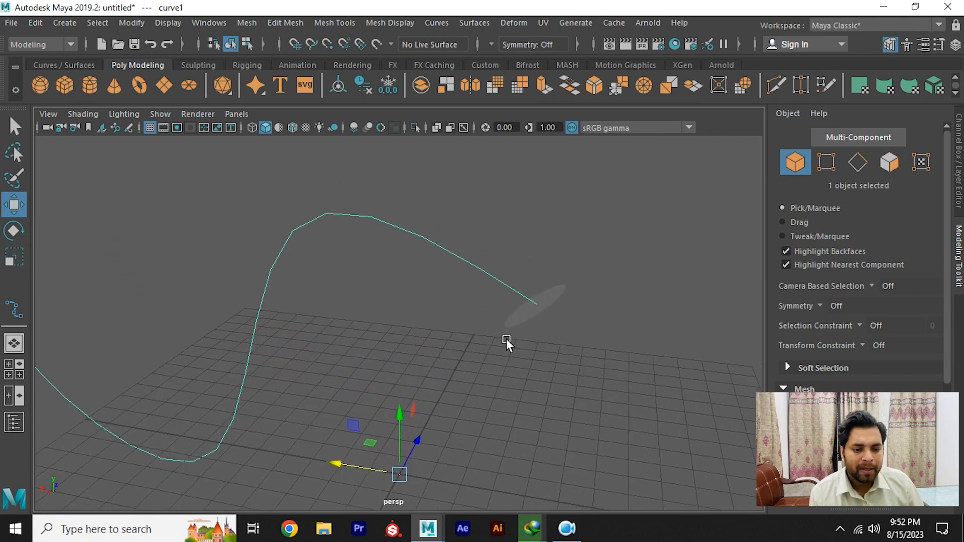
left_click(543, 307)
right_click(540, 223)
left_click(540, 177)
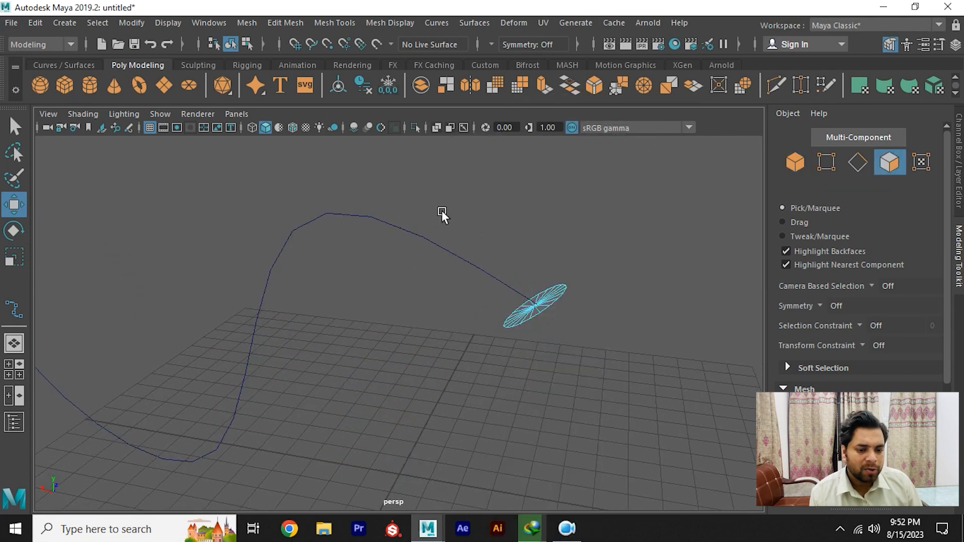
left_click_drag(441, 212, 619, 402)
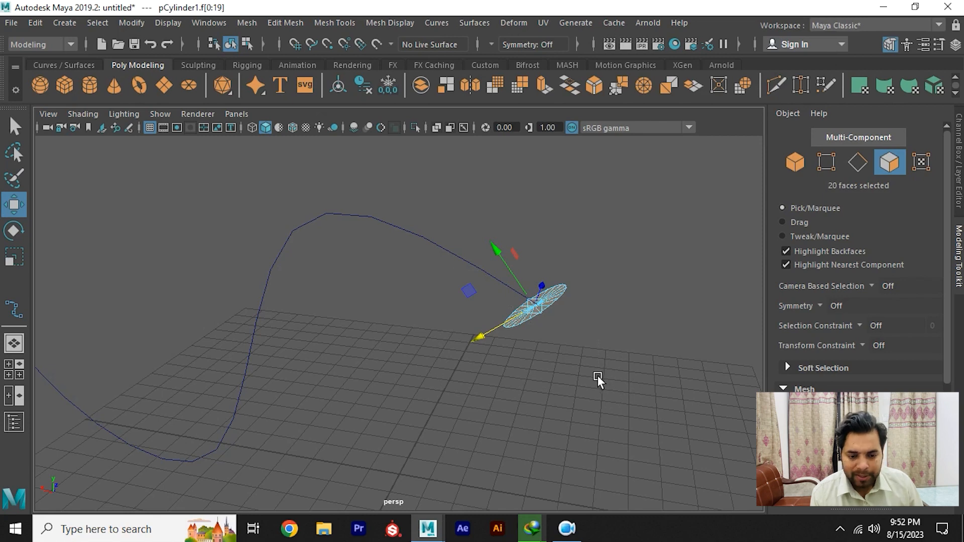
left_click(461, 259)
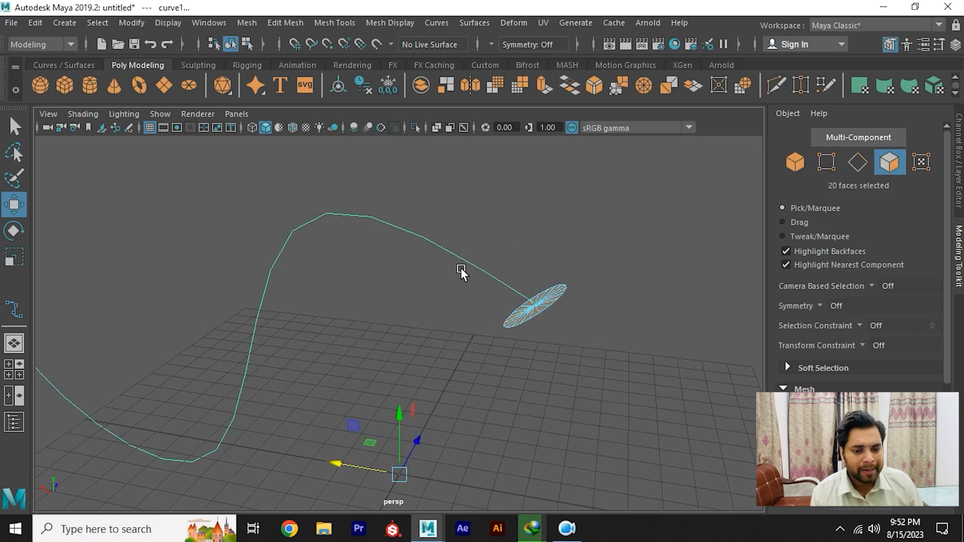
Extrude the disc's selected faces along the wave curve to form a tube.
mouse_move(536, 304)
left_mouse_down("alt")
mouse_move(555, 314)
mouse_move(536, 279)
mouse_move(544, 290)
left_mouse_up("alt")
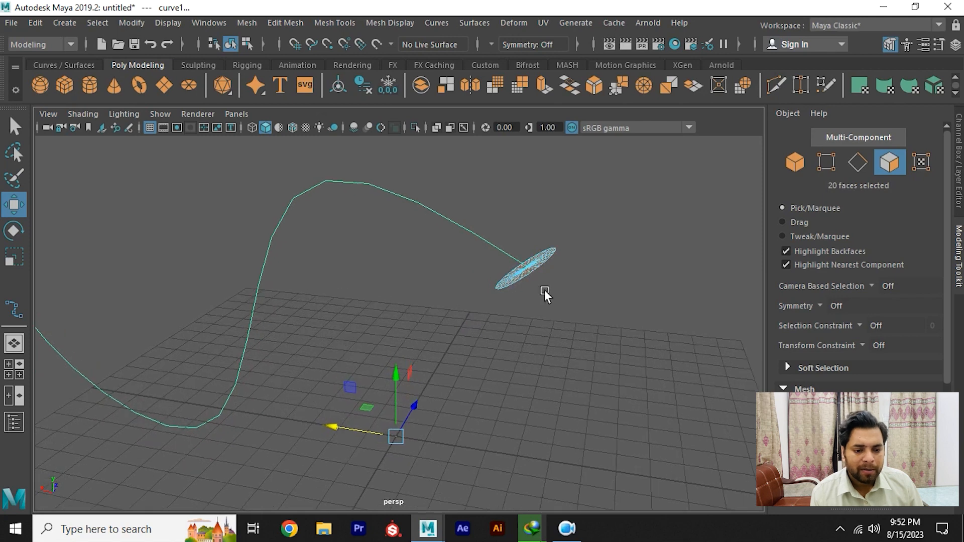
right_click(539, 261, "shift")
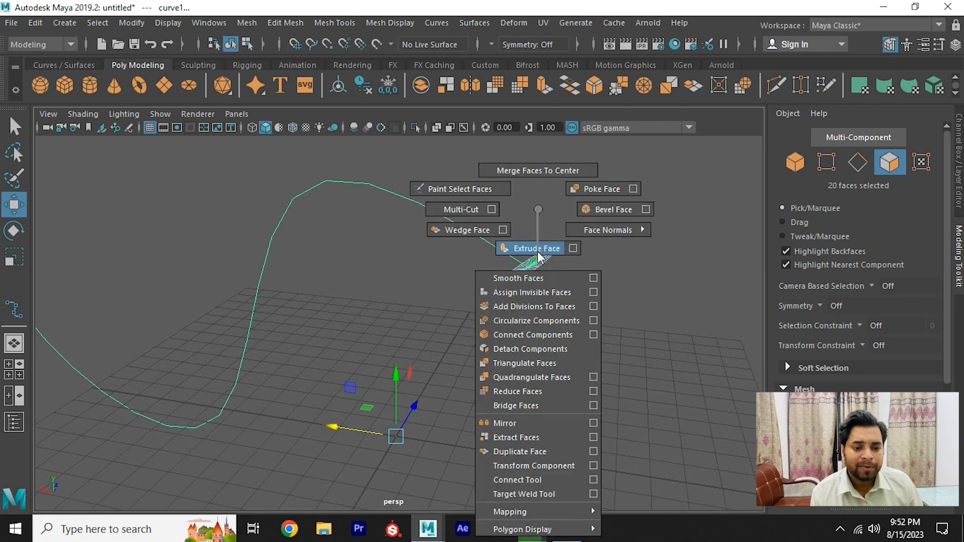
left_click(538, 251)
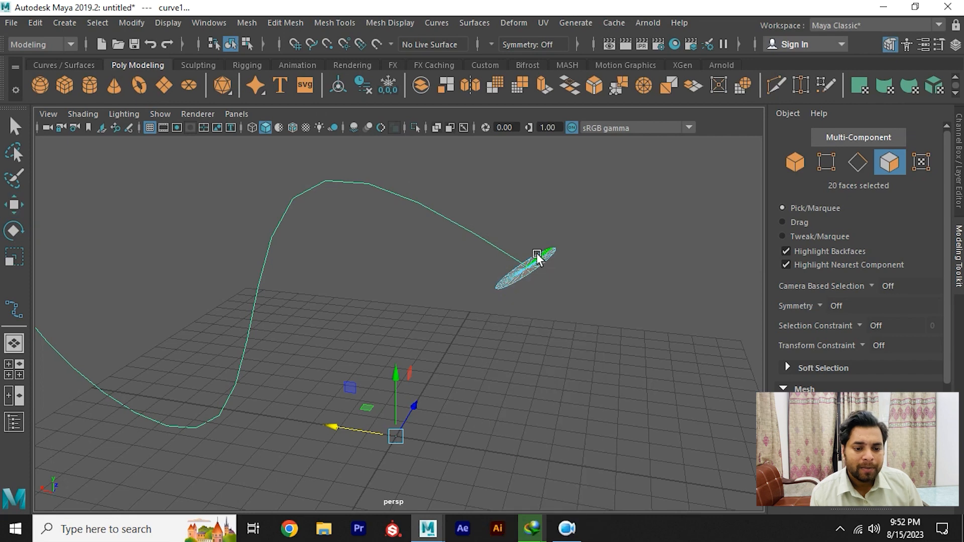
scroll(561, 295, "up", 3)
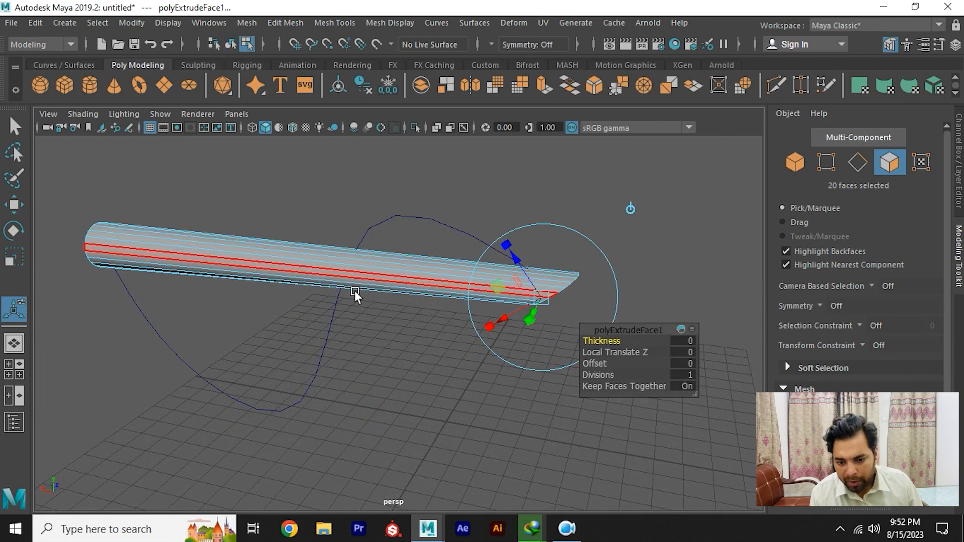
middle_click_drag(372, 367, 390, 366, "alt")
scroll(445, 342, "down", 1)
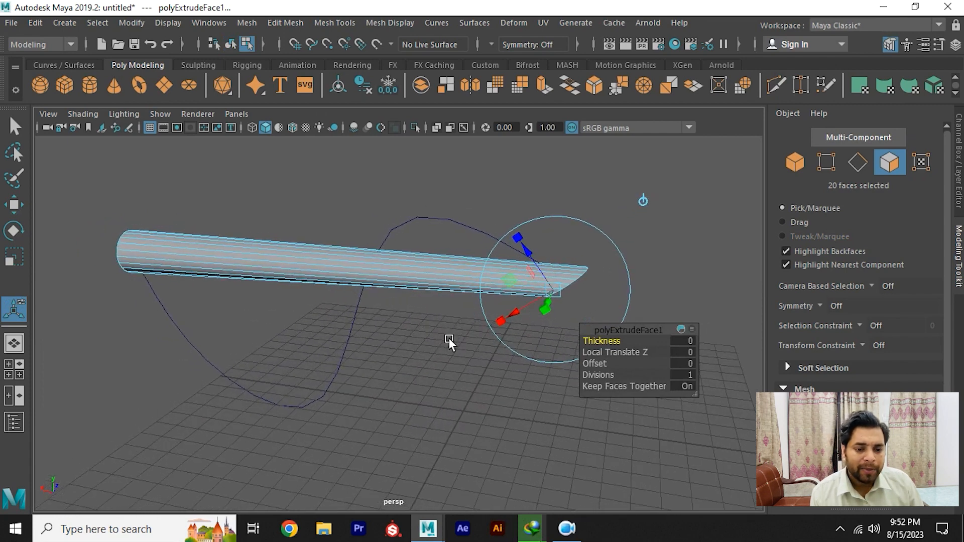
scroll(472, 324, "up", 1)
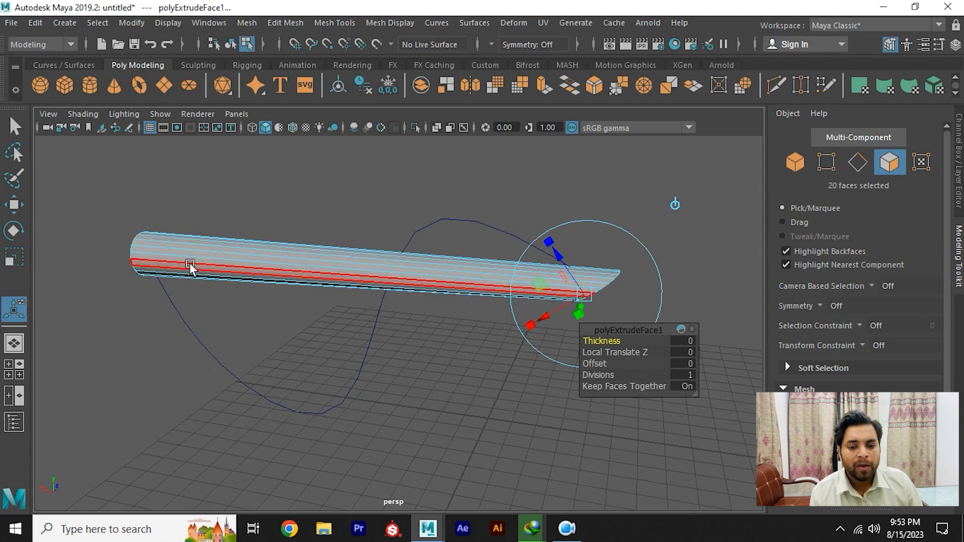
scroll(376, 291, "up", 1)
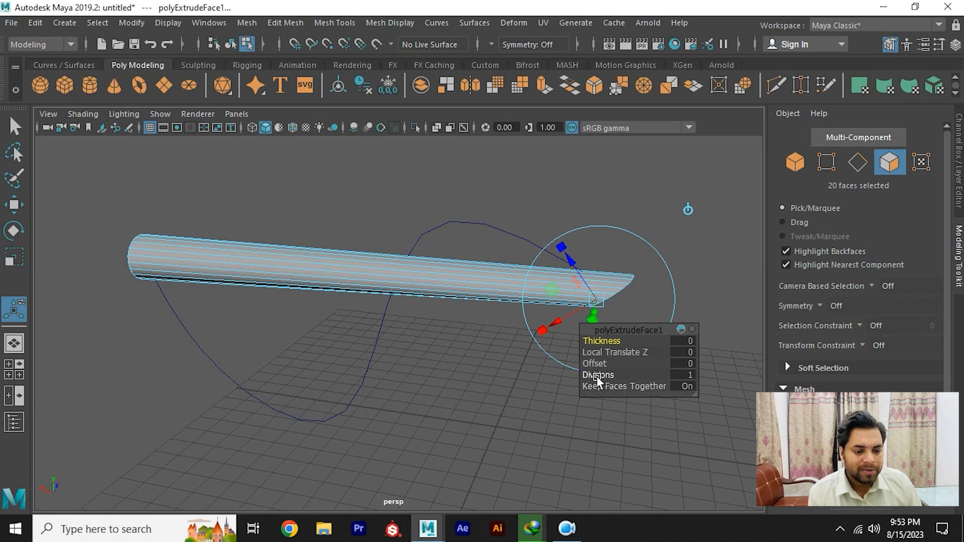
Increase the extrusion's divisions to 19 so the tube follows the bends of the wave curve.
left_click_drag(597, 376, 710, 376)
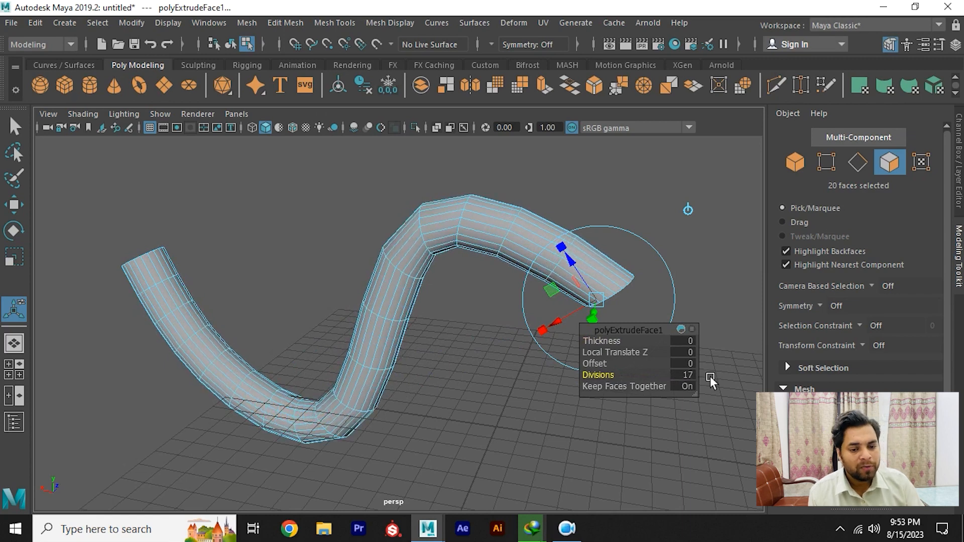
left_click_drag(490, 319, 477, 319, "alt")
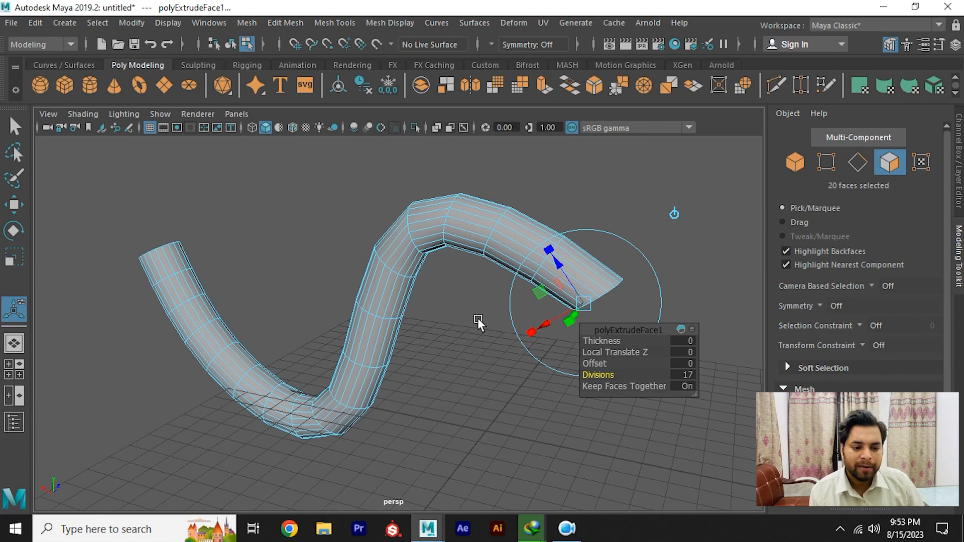
left_click_drag(285, 332, 357, 329, "alt")
left_click_drag(604, 383, 618, 376)
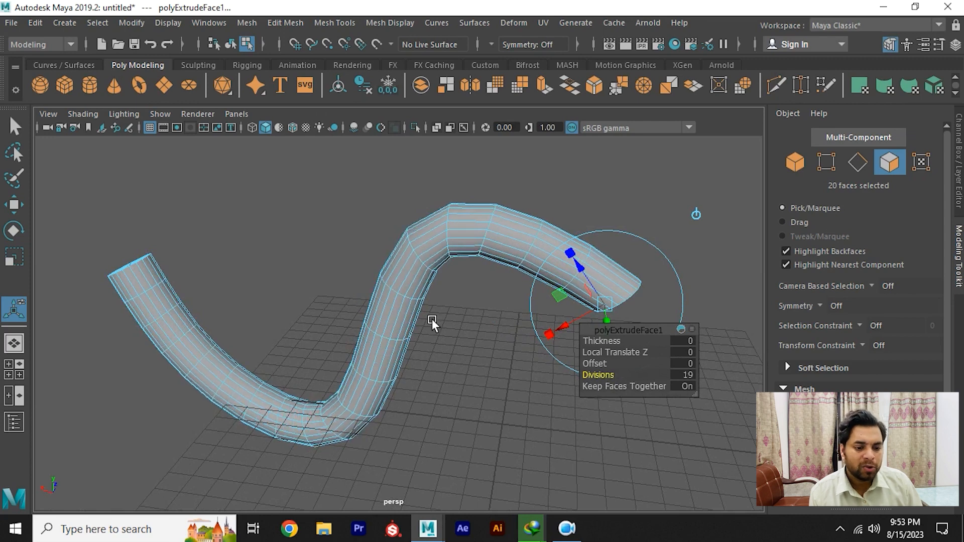
Try out the extrusion's Thickness and Keep Faces Together settings on the tube.
left_click_drag(431, 320, 458, 326, "alt")
left_click_drag(602, 340, 582, 346)
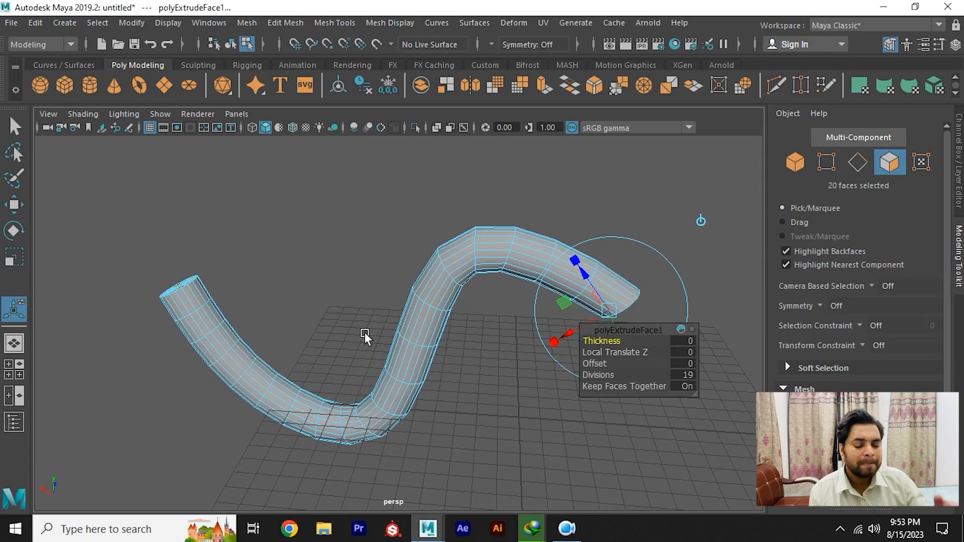
left_click_drag(365, 332, 411, 352, "alt")
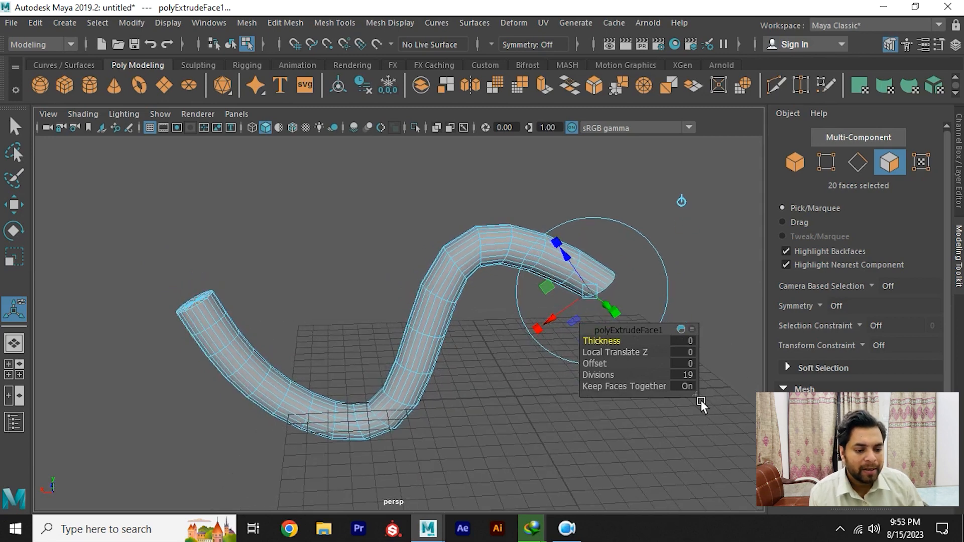
left_click(689, 385)
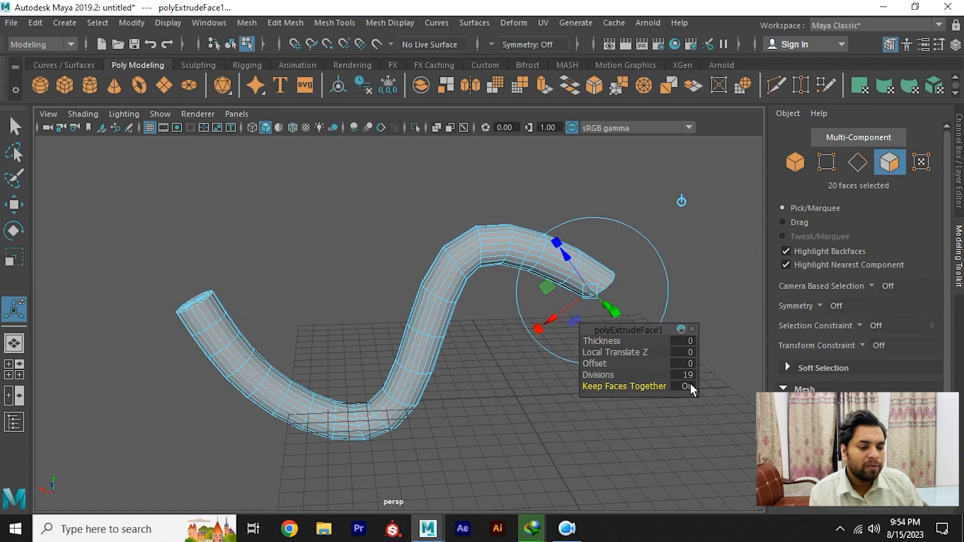
left_click(689, 386)
Adjust the extrusion's offset to taper the tube toward its far end, and return the tube to object mode.
left_click_drag(518, 370, 642, 363, "alt")
left_click_drag(340, 395, 398, 441, "alt")
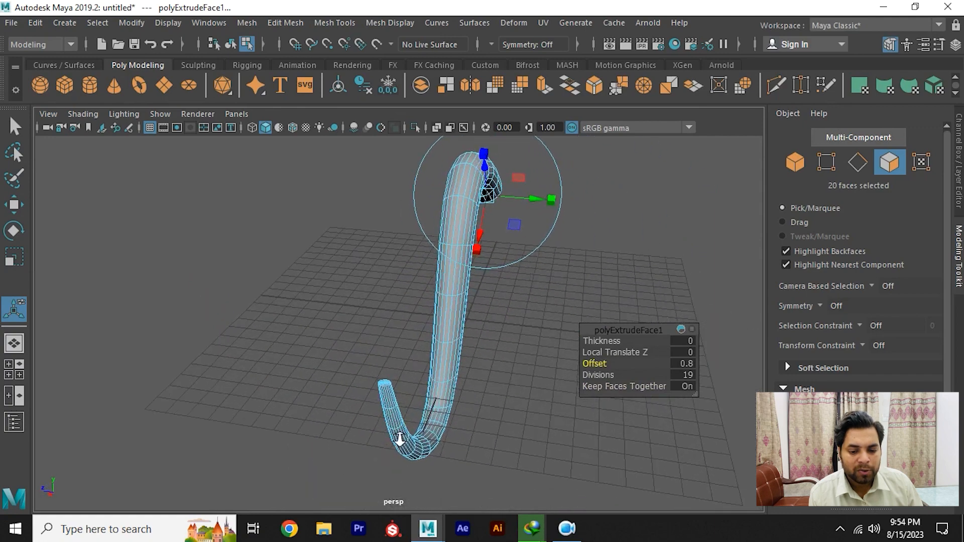
scroll(384, 411, "up", 5)
scroll(371, 402, "up", 3)
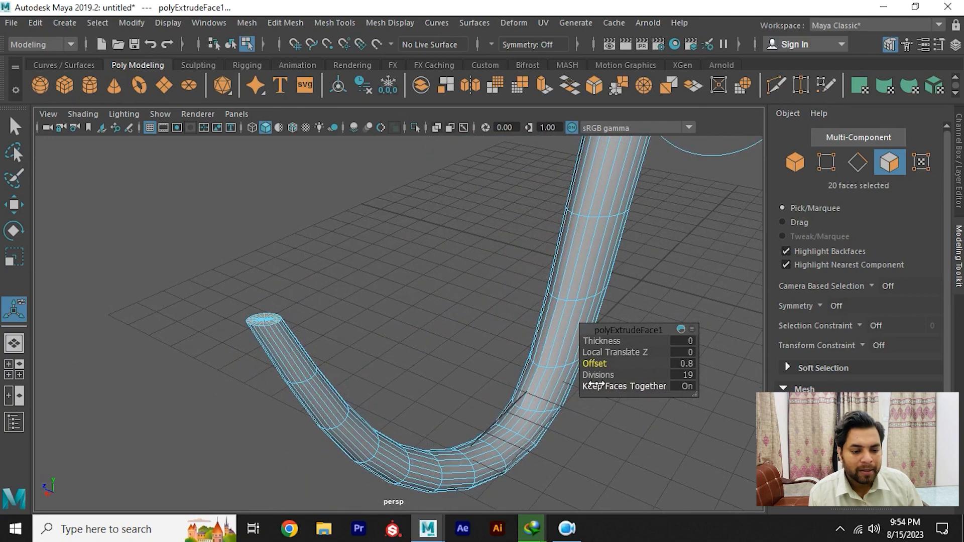
left_click_drag(592, 363, 428, 219)
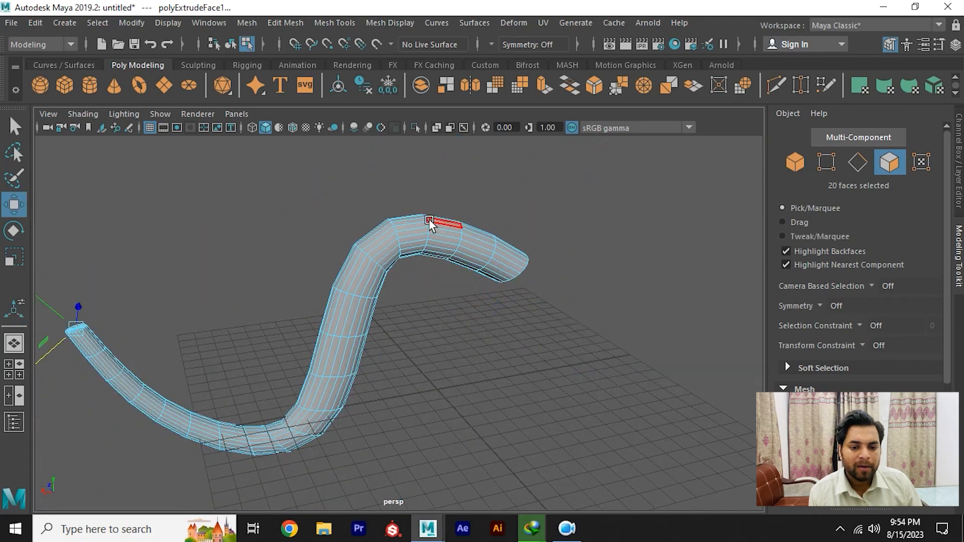
right_click_drag(457, 166, 499, 119)
left_click_drag(546, 153, 455, 286, "alt")
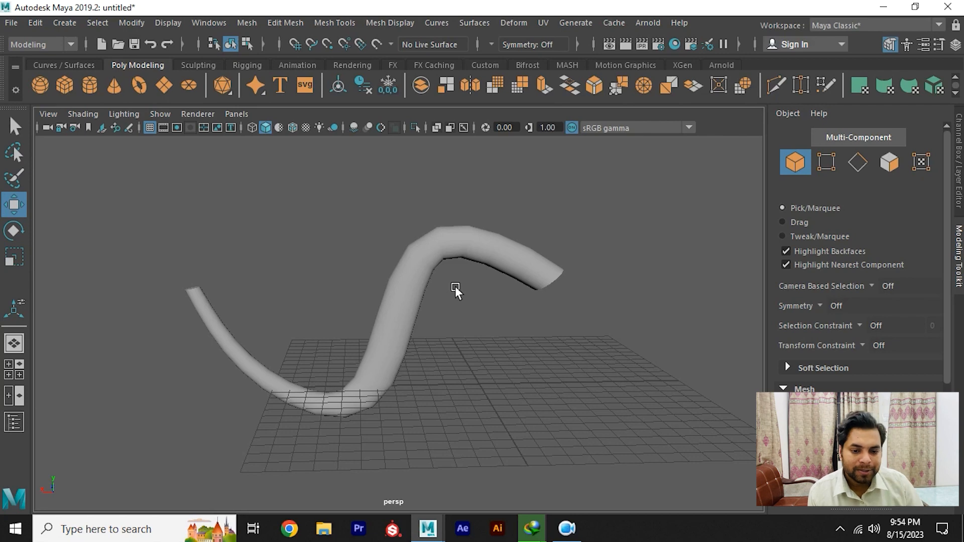
Move the tube along Z away from the wave curve so the two stand side by side.
left_click(448, 248)
left_click_drag(435, 261, 469, 285, "alt")
left_click(445, 318)
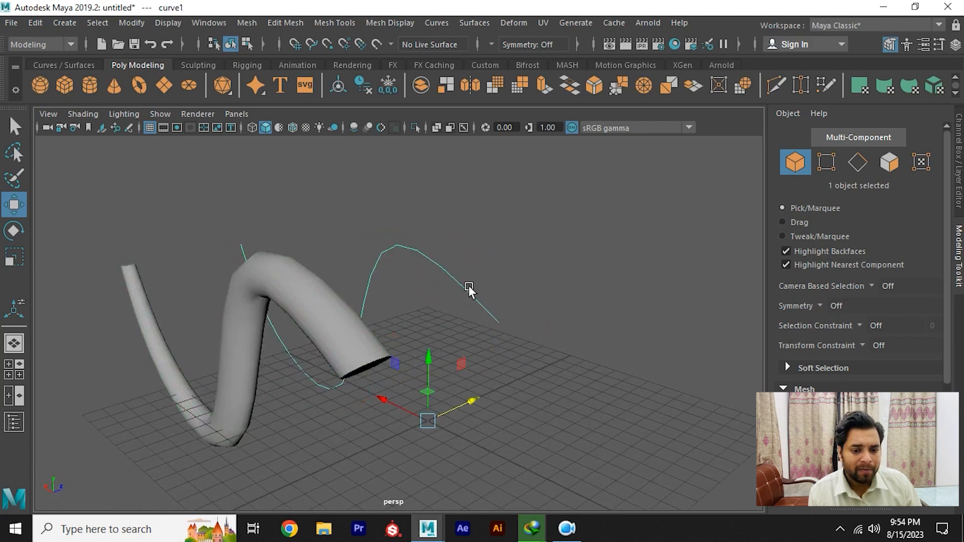
left_click_drag(414, 302, 464, 300, "alt")
left_click_drag(482, 366, 393, 288, "alt")
left_click(411, 249)
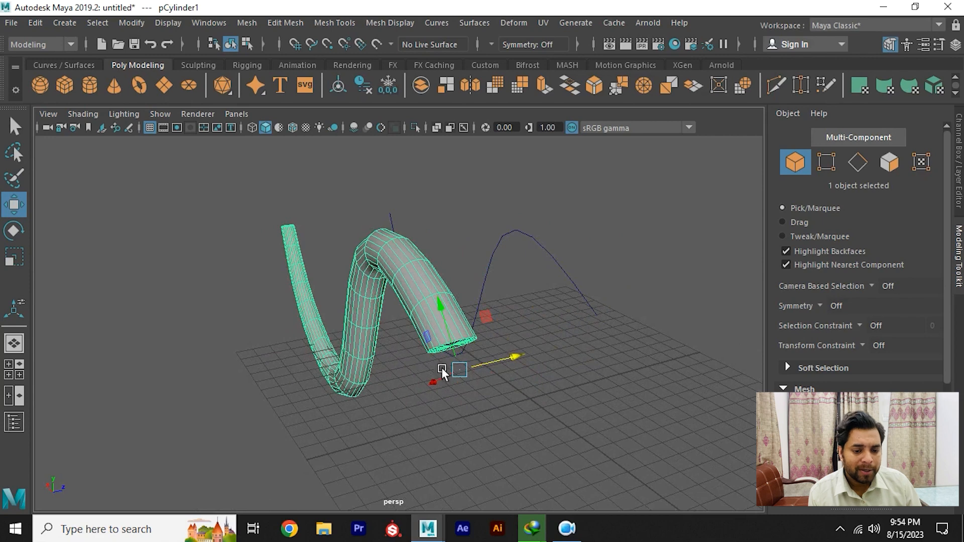
Select the wave curve, try moving it relative to the tube, and undo the move.
left_click_drag(441, 370, 493, 235)
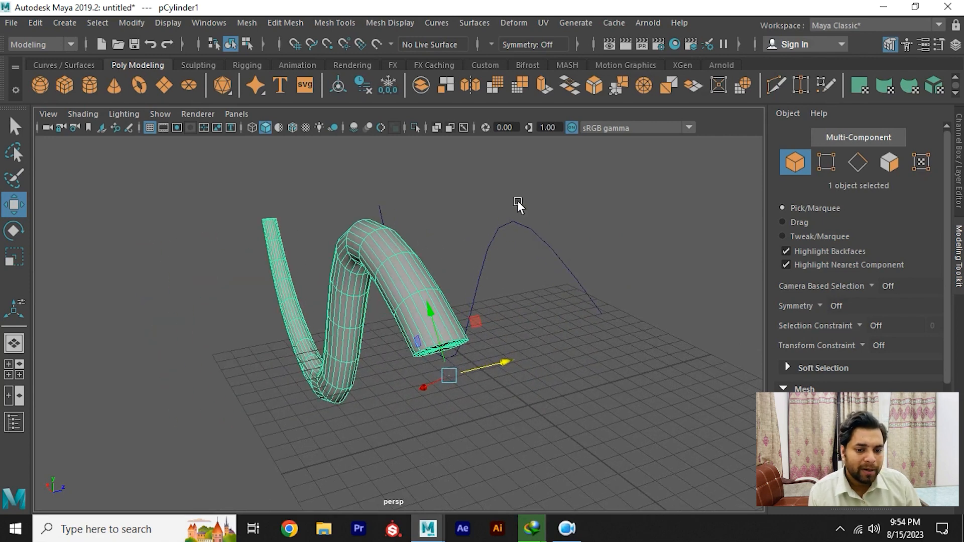
left_click(511, 222)
left_click(403, 256)
left_click_drag(406, 248, 465, 224, "alt")
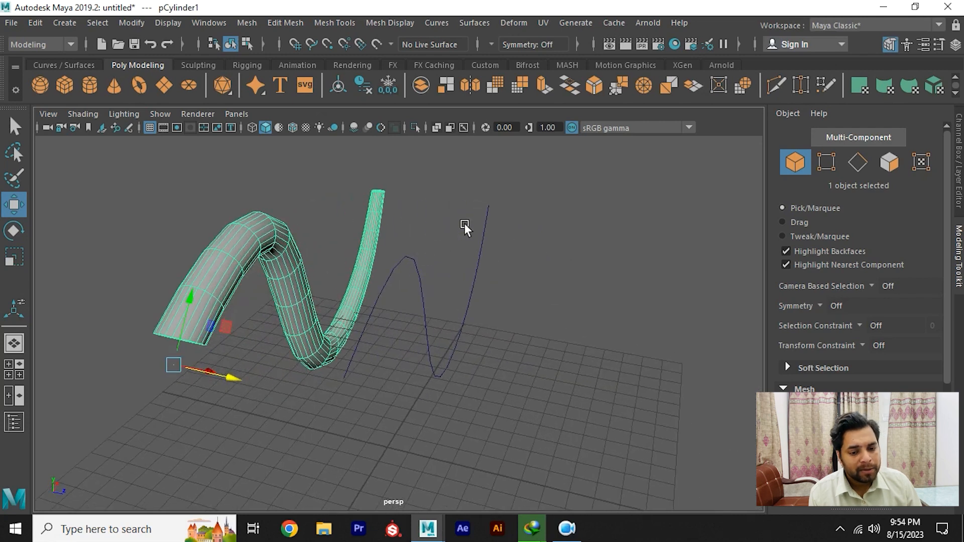
left_click_drag(487, 282, 491, 285)
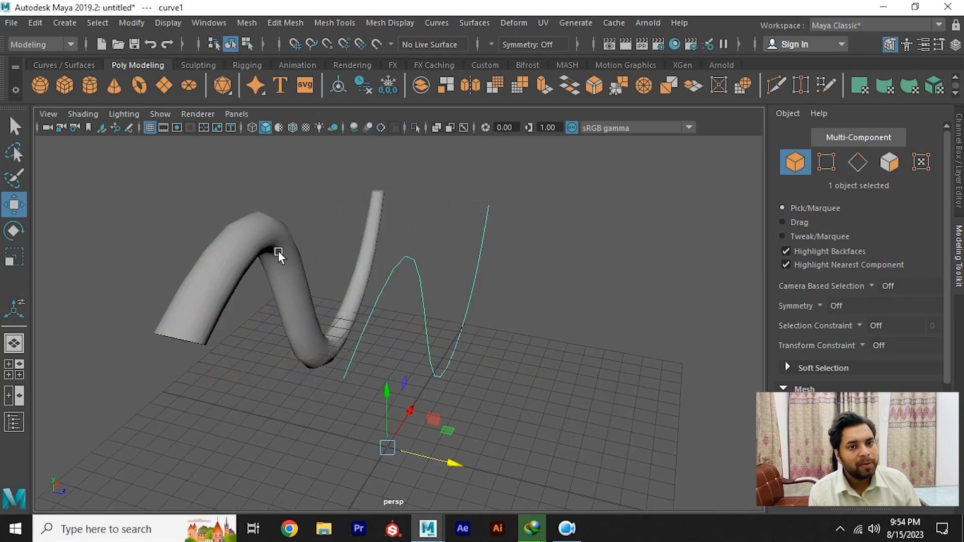
left_click_drag(436, 454, 381, 439)
key("ctrl+z")
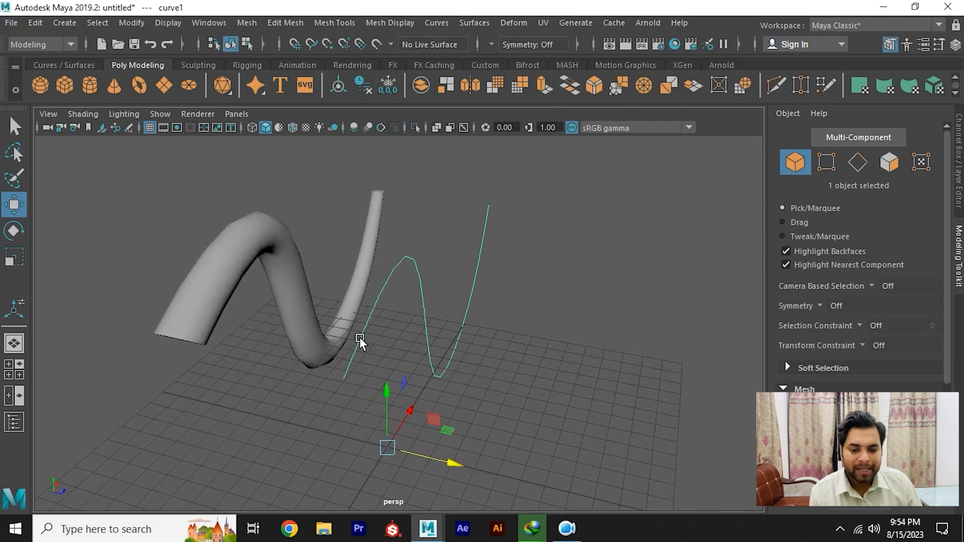
Switch the curve to control vertex mode and move its last two vertices inward along X to bend the tube's thin end.
key("e")
left_click_drag(369, 384, 327, 335, "alt")
key("w")
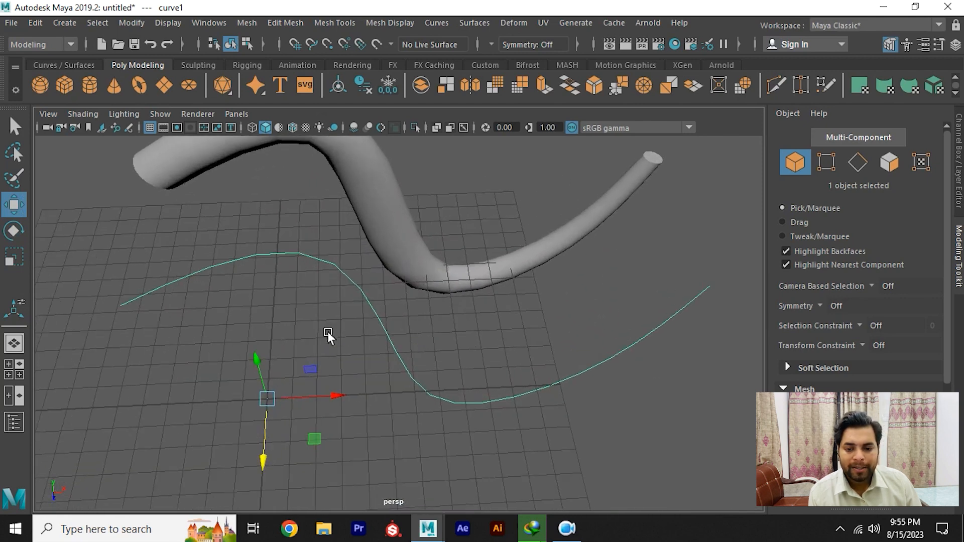
right_click_drag(297, 240, 272, 203)
left_click_drag(214, 178, 353, 303, "alt")
left_click(386, 419)
left_click_drag(385, 419, 520, 364, "alt")
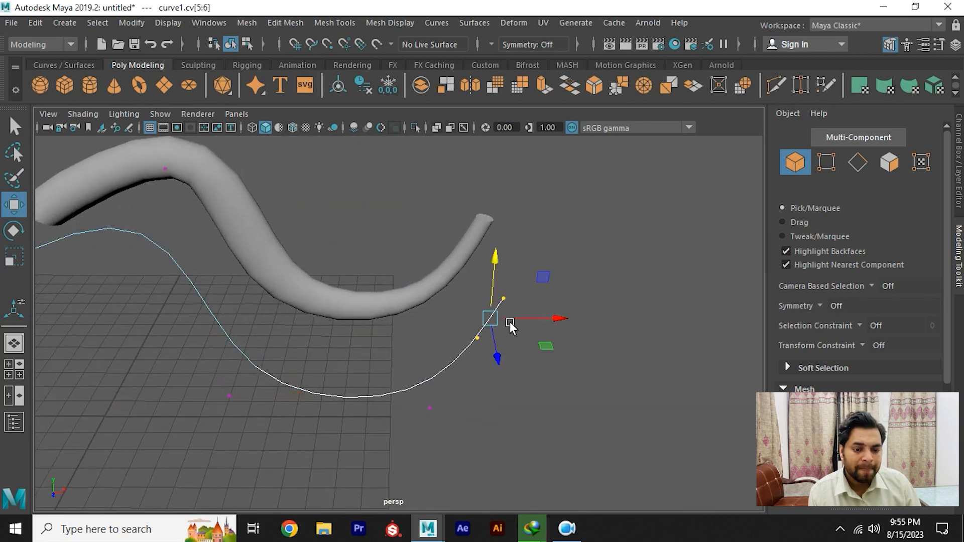
left_click_drag(510, 321, 432, 309)
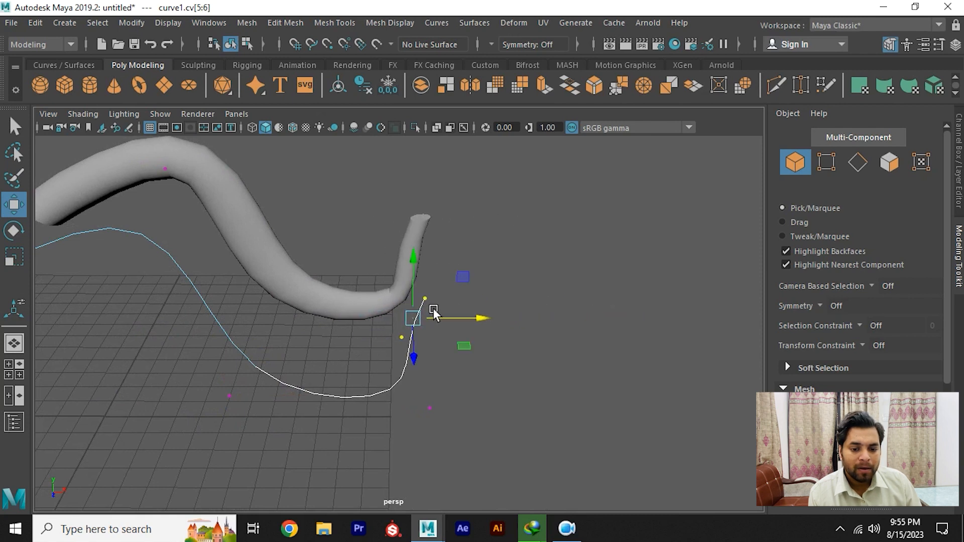
Reposition the curve's last control vertices individually to curl the thin end of the tube upward and back.
scroll(434, 308, "up", 2)
left_click(486, 282)
left_click(431, 291)
left_click_drag(432, 260, 437, 173)
scroll(492, 291, "down", 1)
left_click_drag(372, 306, 418, 278)
scroll(489, 290, "up", 1)
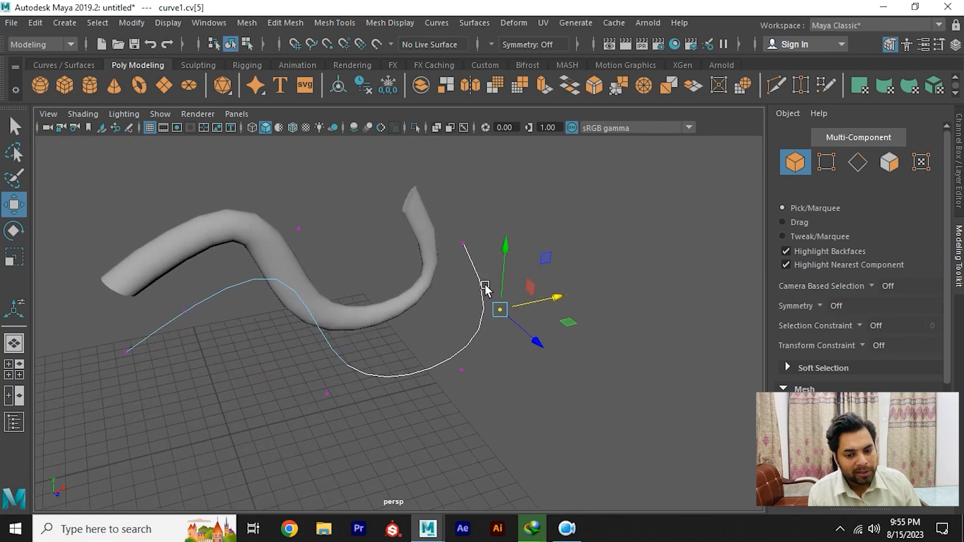
middle_click_drag(263, 321, 441, 353, "alt")
scroll(441, 352, "up", 2)
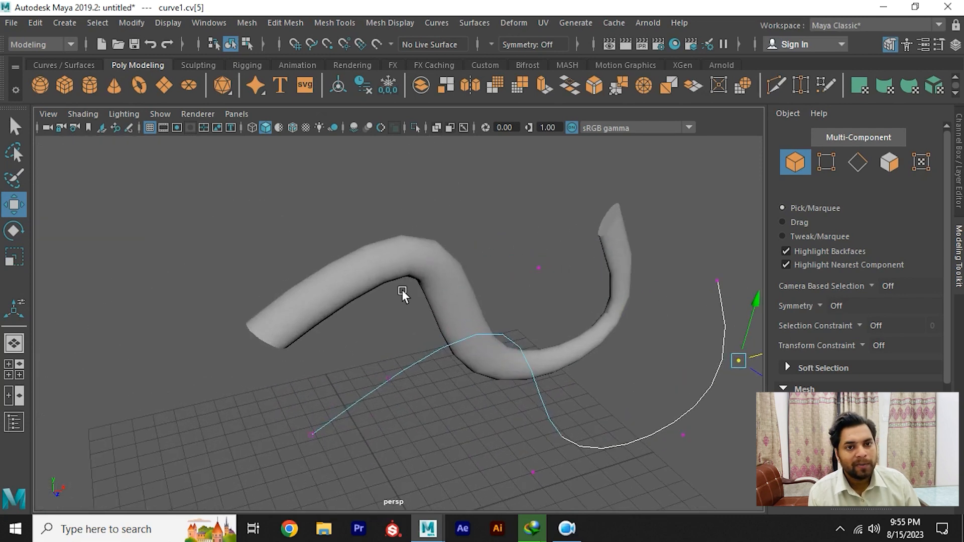
left_click_drag(402, 291, 440, 263, "alt")
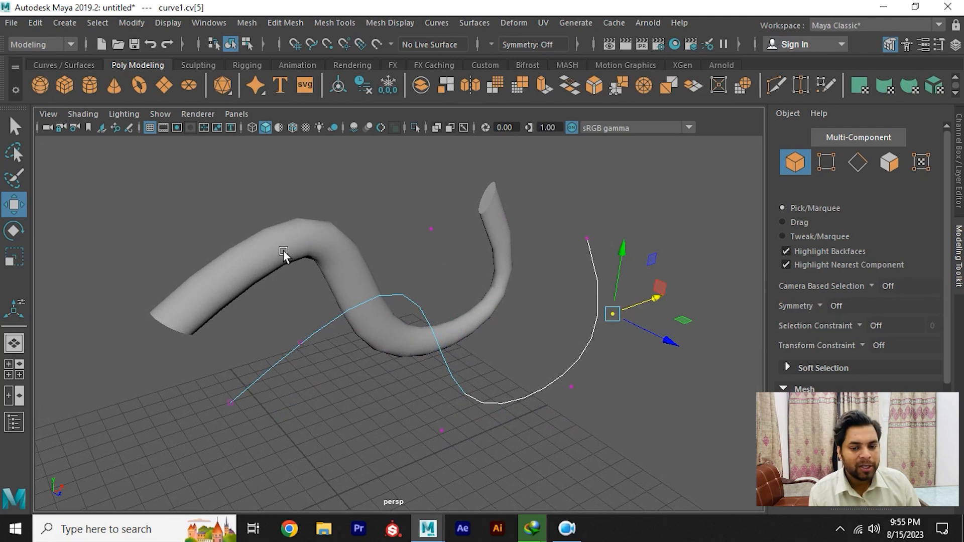
Return the wave curve from control vertex editing to object mode.
left_click_drag(432, 278, 409, 226, "alt")
right_click_drag(419, 207, 517, 143)
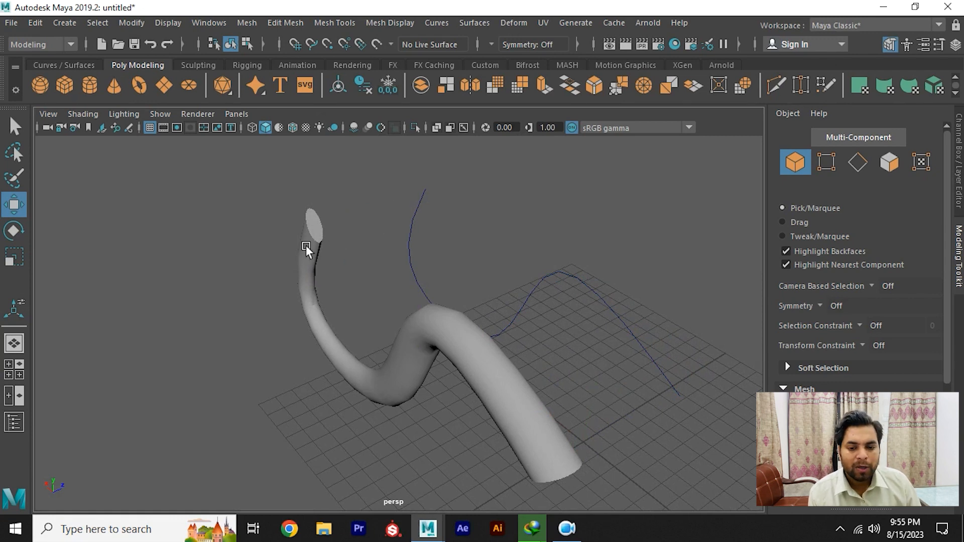
left_click(310, 232)
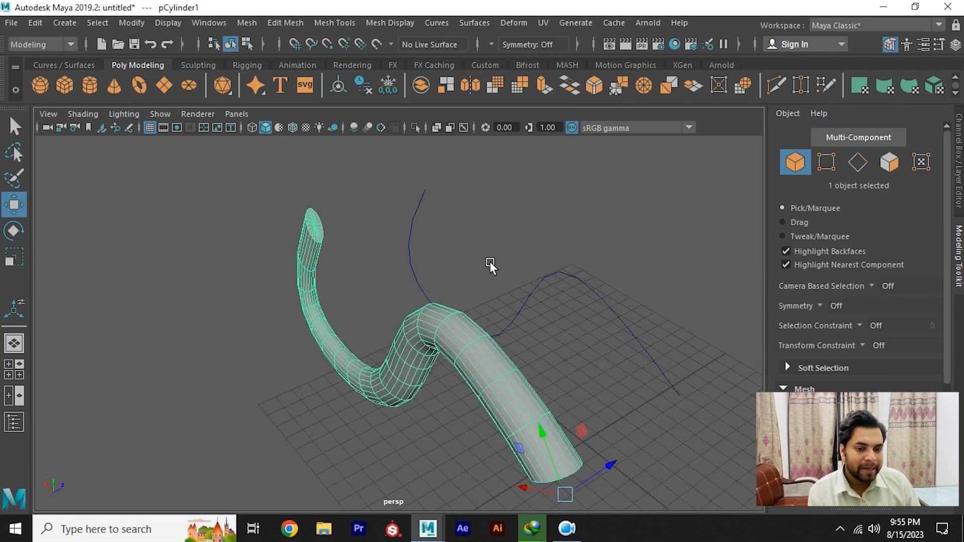
left_click_drag(372, 224, 371, 223)
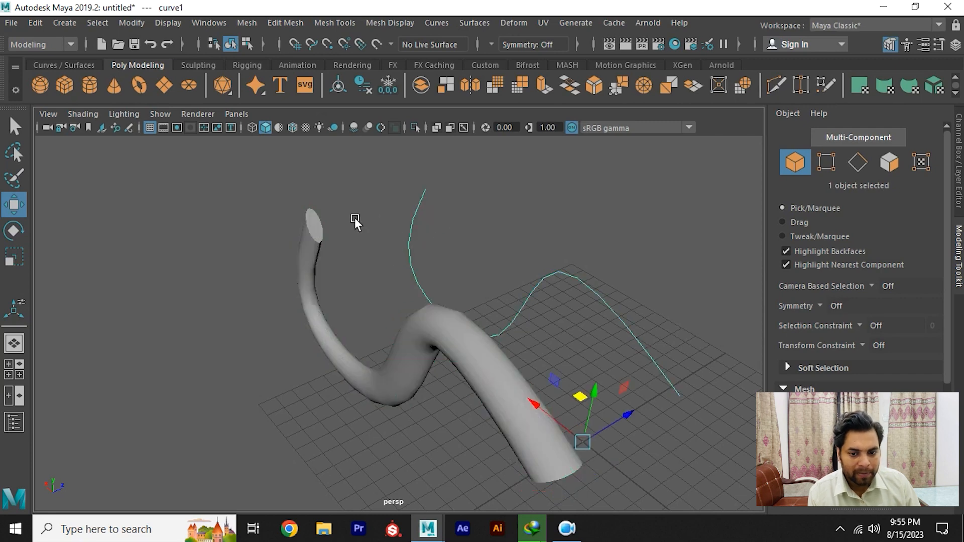
Select the tube and display its channel attributes down to the construction history inputs.
left_click(313, 226)
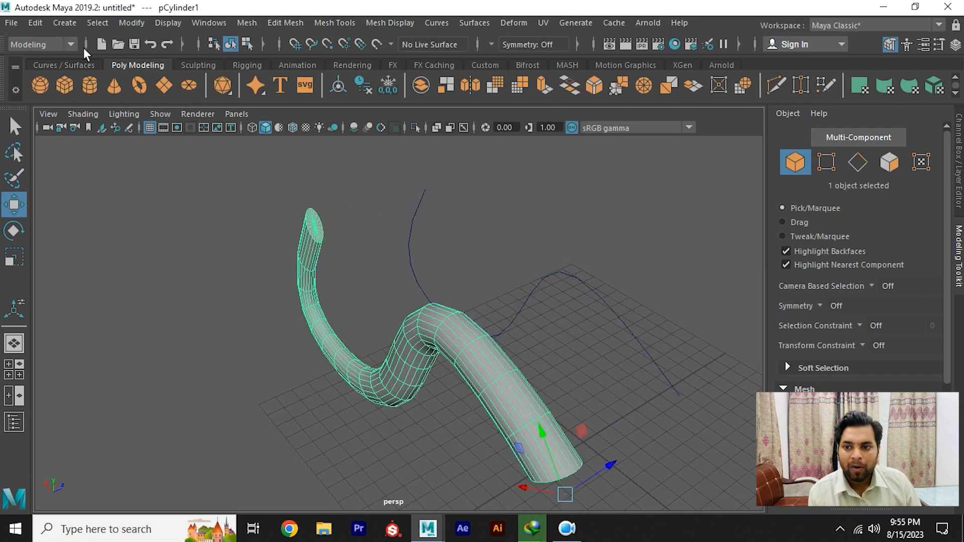
left_click(956, 46)
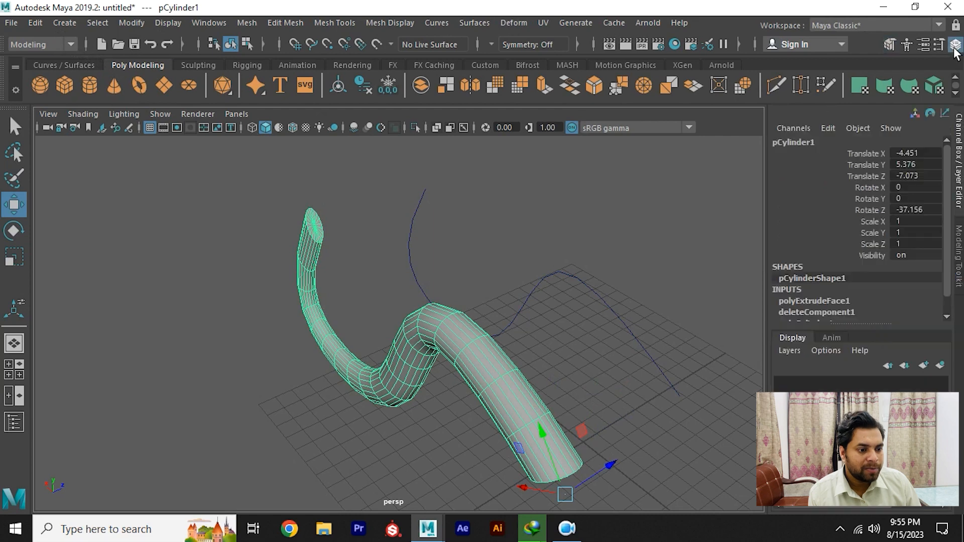
scroll(826, 271, "down", 1)
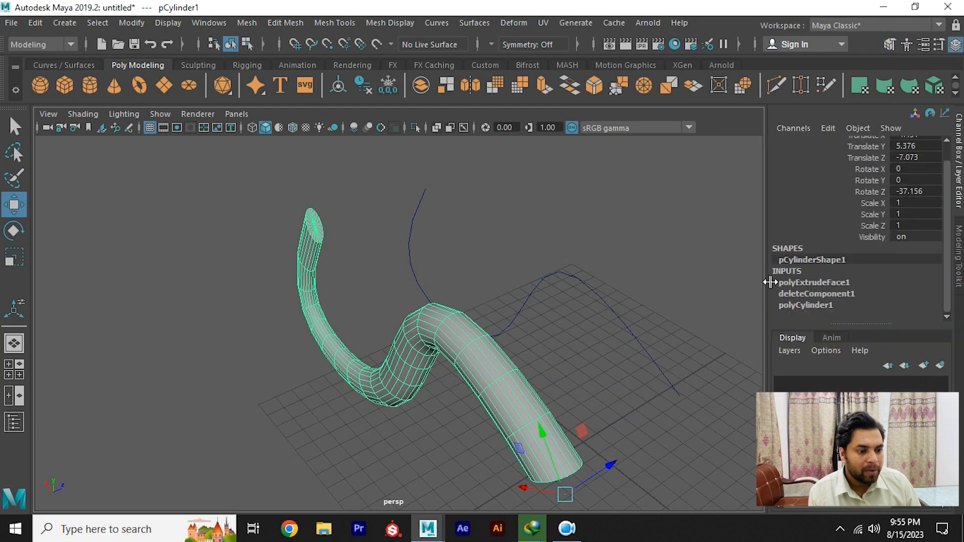
Delete the tube's construction history so it is detached from the wave curve.
left_click(35, 23)
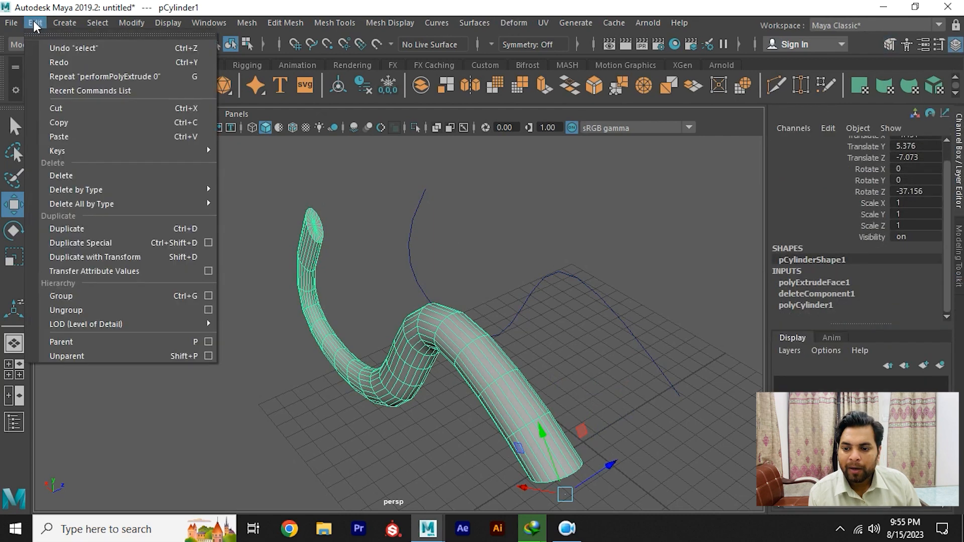
mouse_move(83, 193)
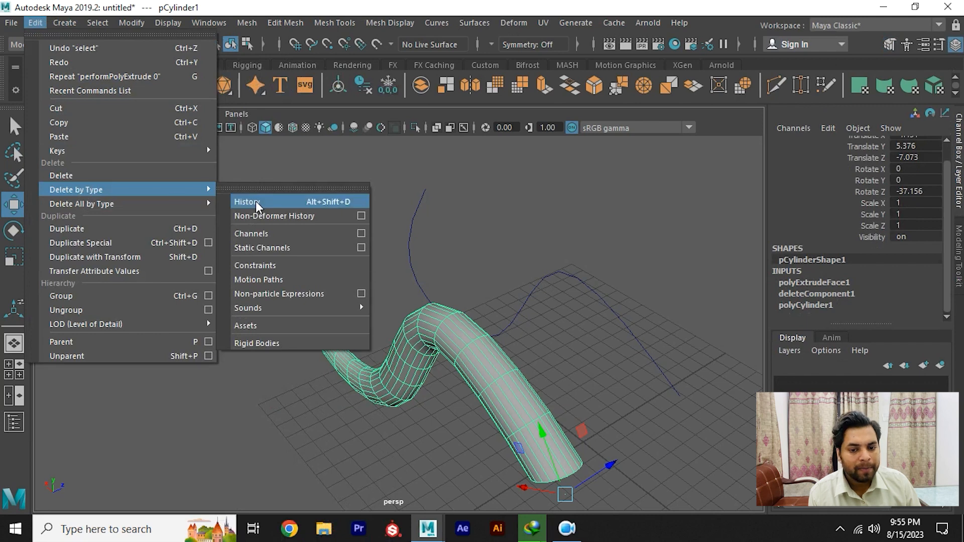
left_click(247, 202)
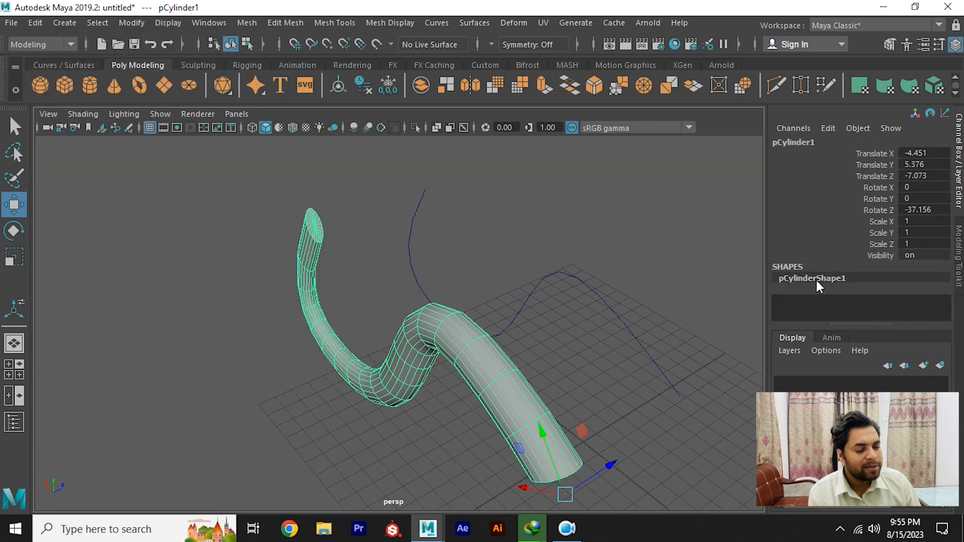
scroll(369, 253, "up", 1)
Try moving the wave curve's end control vertex, undo the move and return the curve to object mode.
left_click(338, 259)
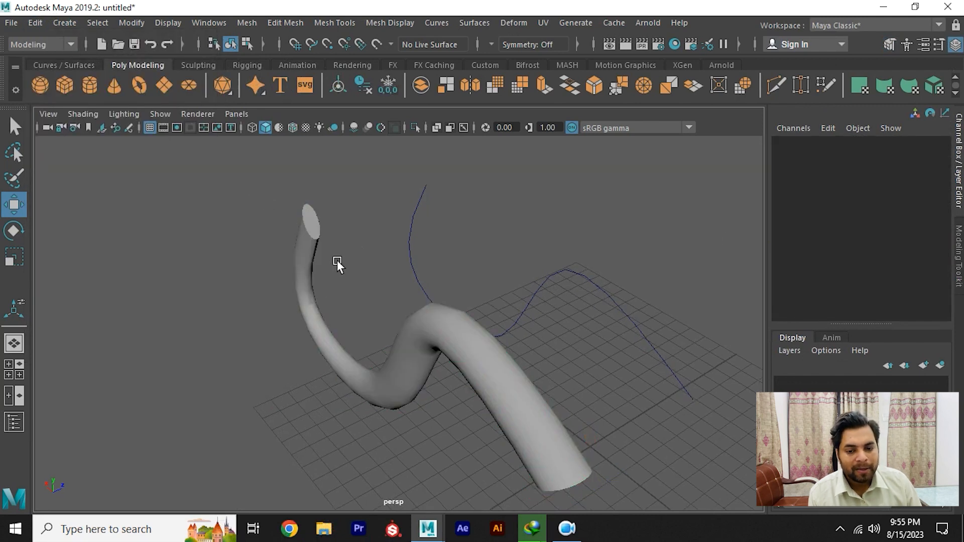
key("ctrl+z")
left_click(423, 244)
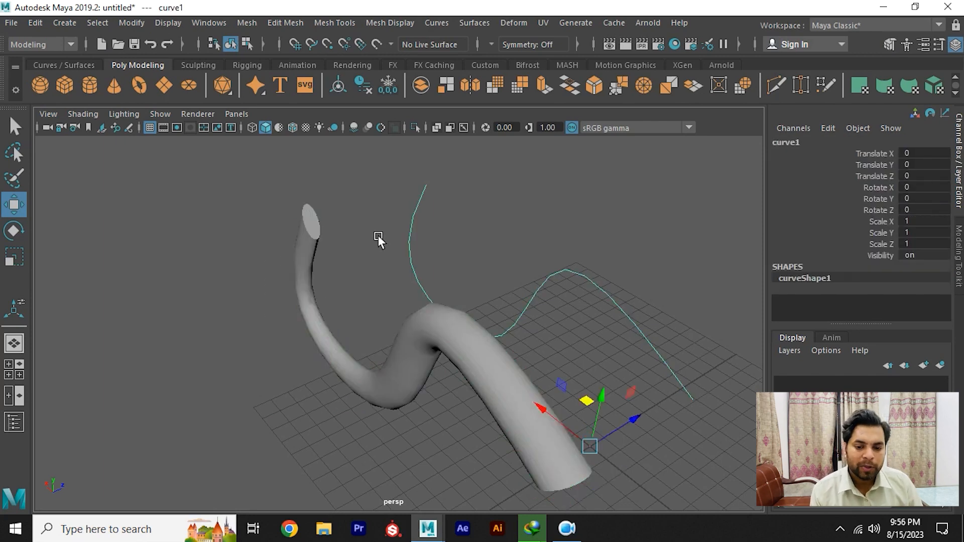
left_click_drag(378, 236, 366, 281)
left_click(510, 371)
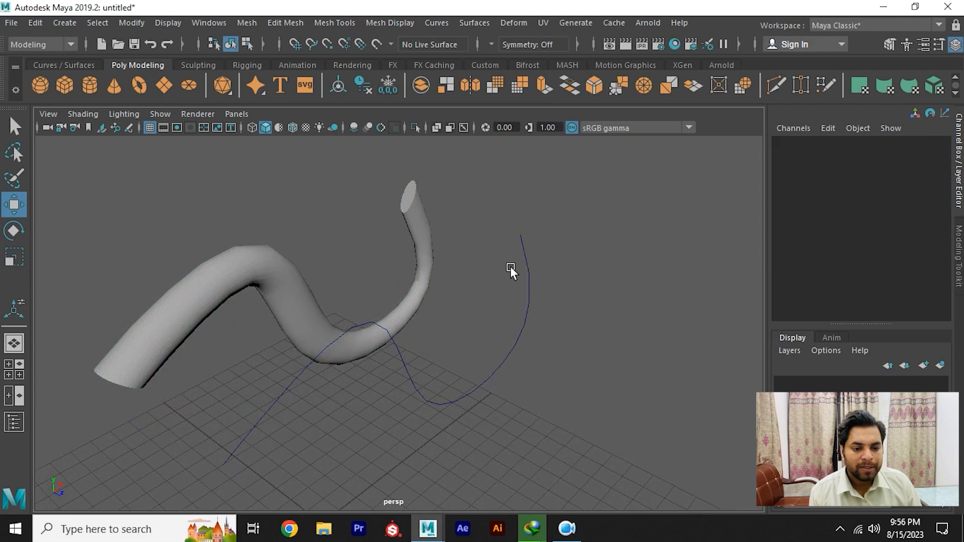
left_click(525, 253)
right_click_drag(534, 242, 453, 181)
left_click(520, 234)
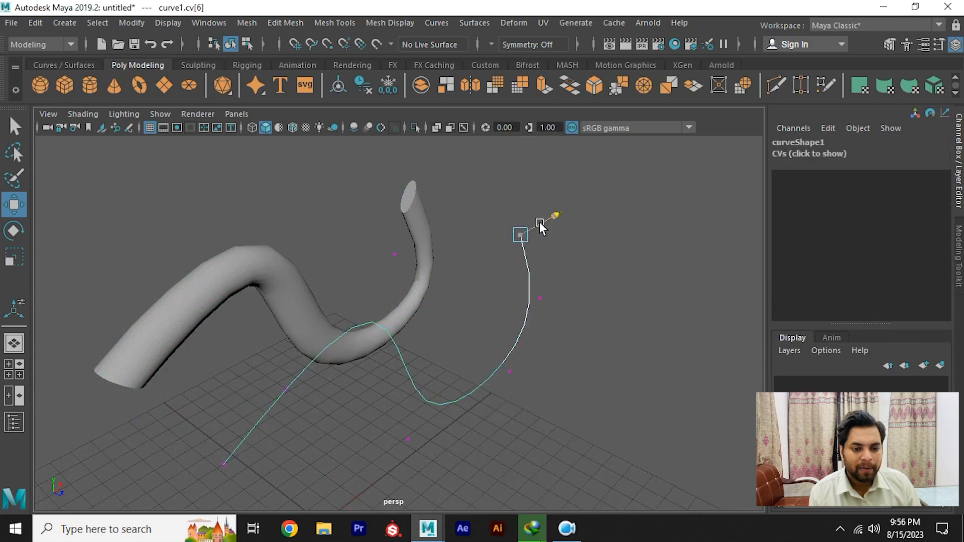
mouse_move(539, 224)
left_mouse_down()
mouse_move(591, 218)
mouse_move(553, 228)
left_mouse_up()
key("ctrl+z")
right_click_drag(527, 238, 596, 90)
left_click(570, 231)
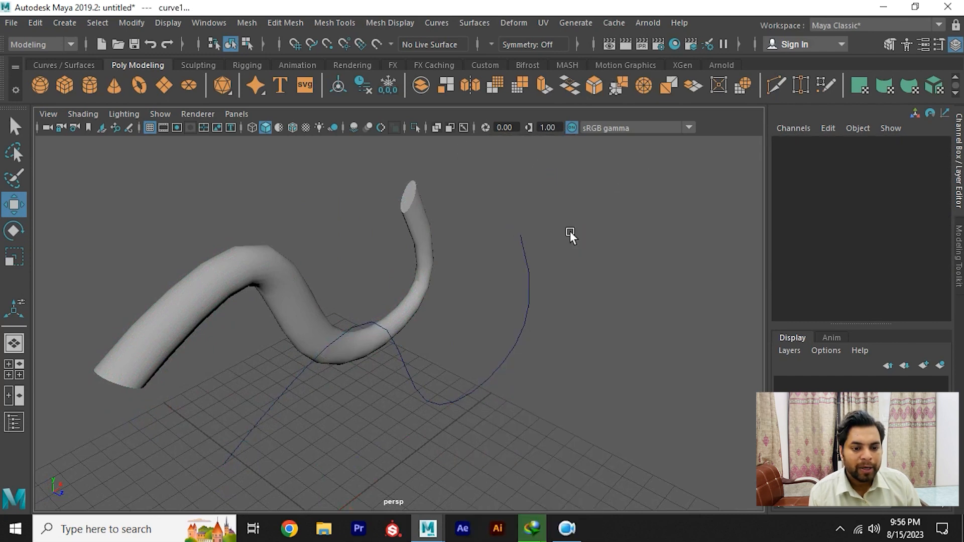
Delete the wave curve while keeping the tube.
left_click(528, 306)
scroll(580, 375, "down", 3)
middle_click_drag(366, 486, 381, 467)
key("Delete")
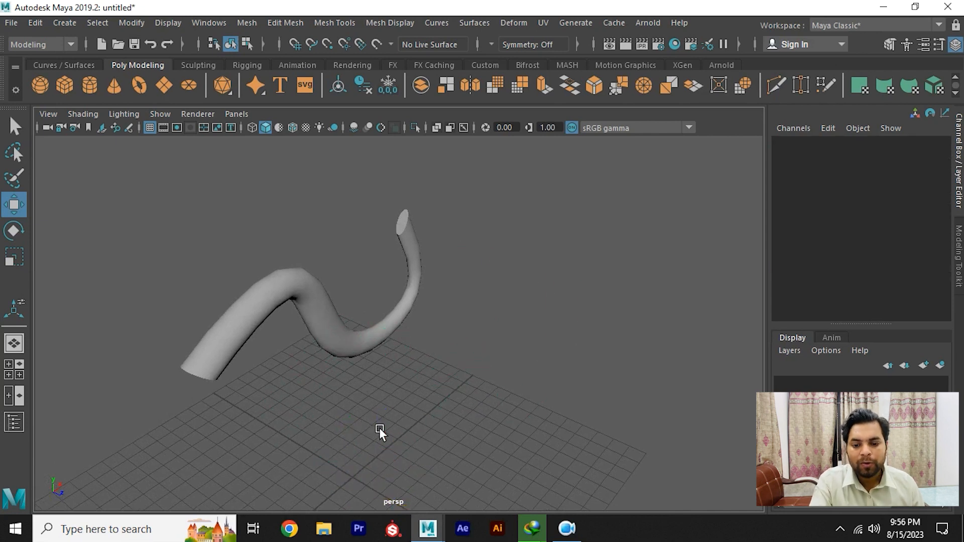
Select the tube and dismiss the Internet Download Manager warning and registration dialogs without registering.
left_click(307, 368)
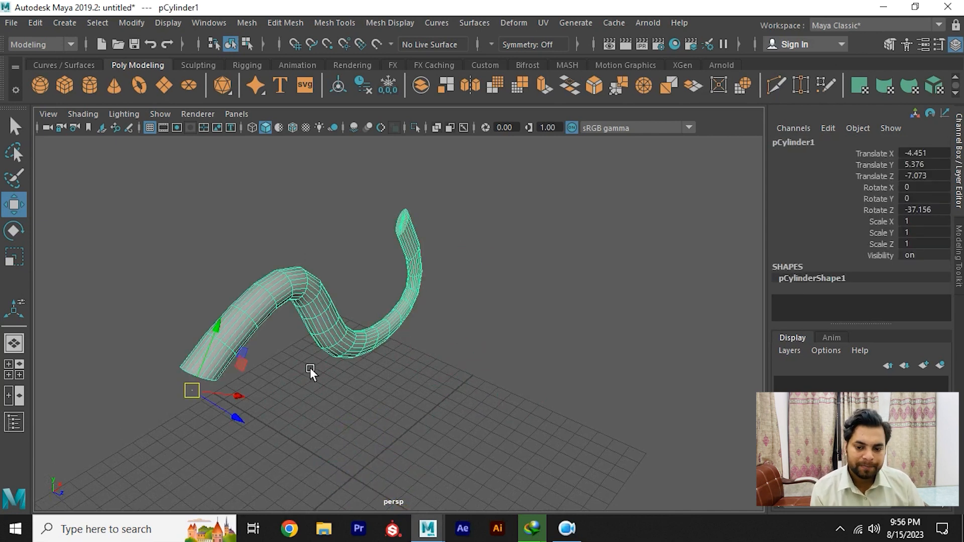
left_click_drag(309, 368, 382, 305, "alt")
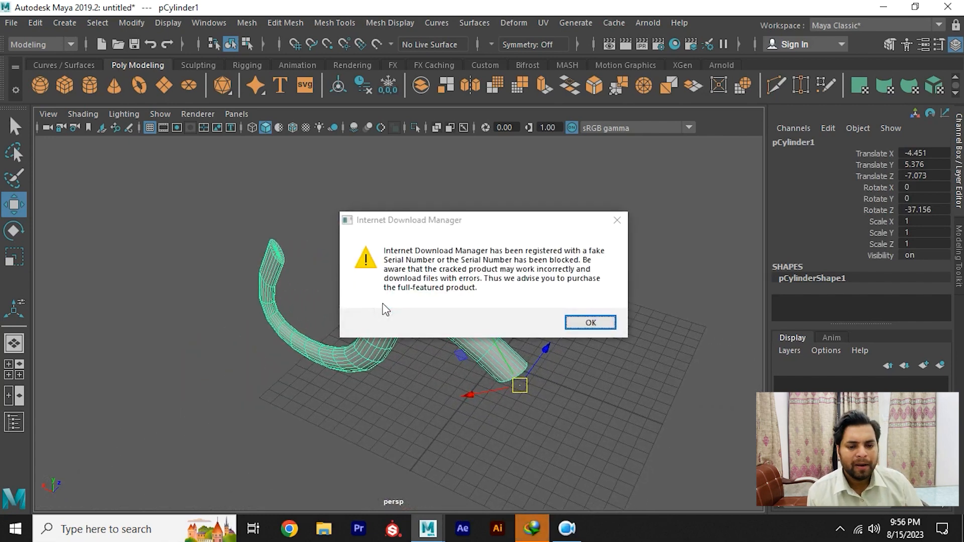
left_click(617, 220)
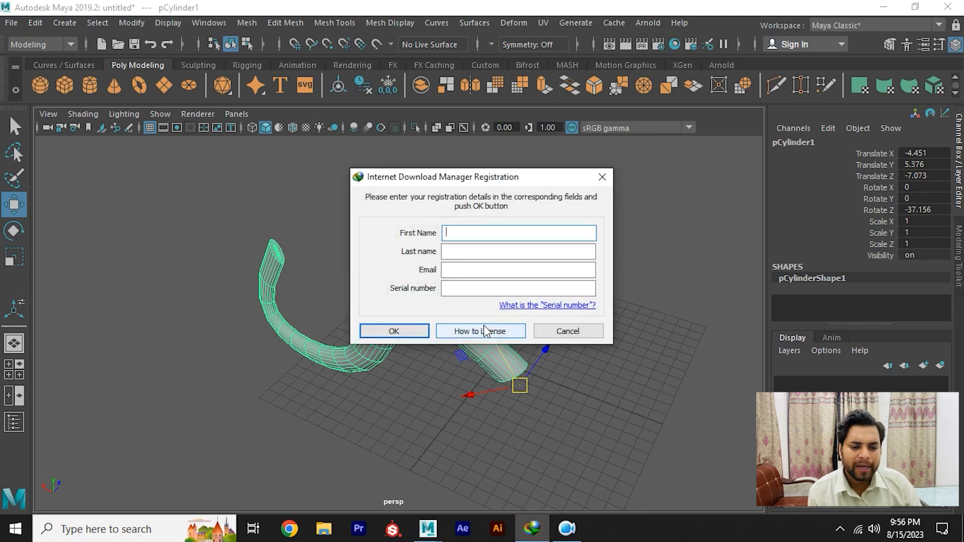
left_click(554, 334)
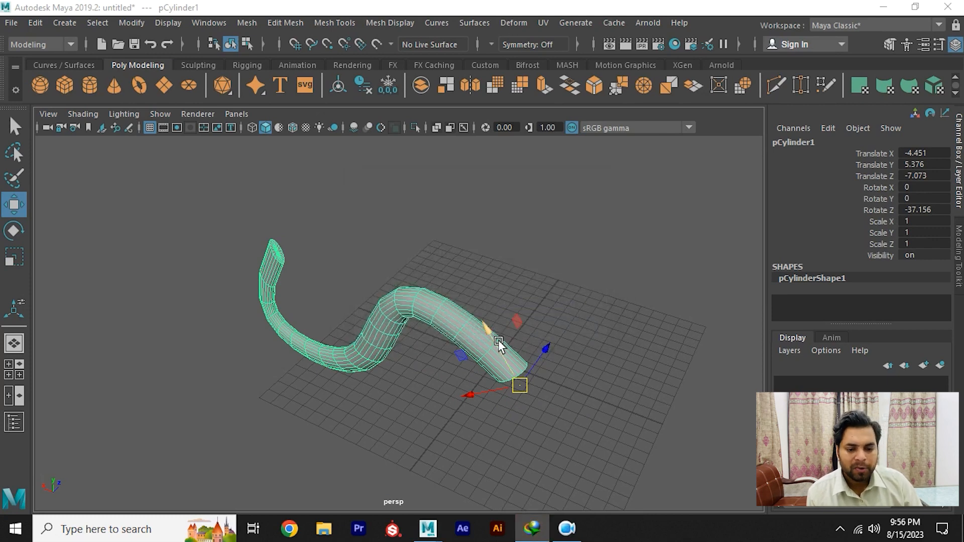
Delete the tube to empty the scene.
left_click(478, 370)
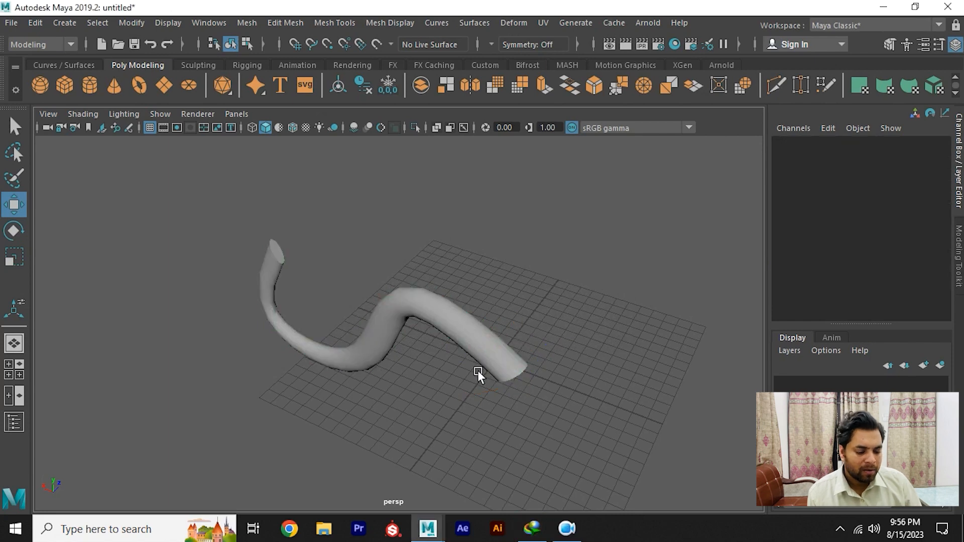
left_click(468, 349)
key("Delete")
Draw a winding six-point EP curve across the grid, ending in a sharp double bend.
left_click_drag(520, 334, 274, 329, "alt")
left_click(73, 64)
left_click(89, 86)
left_click(274, 328)
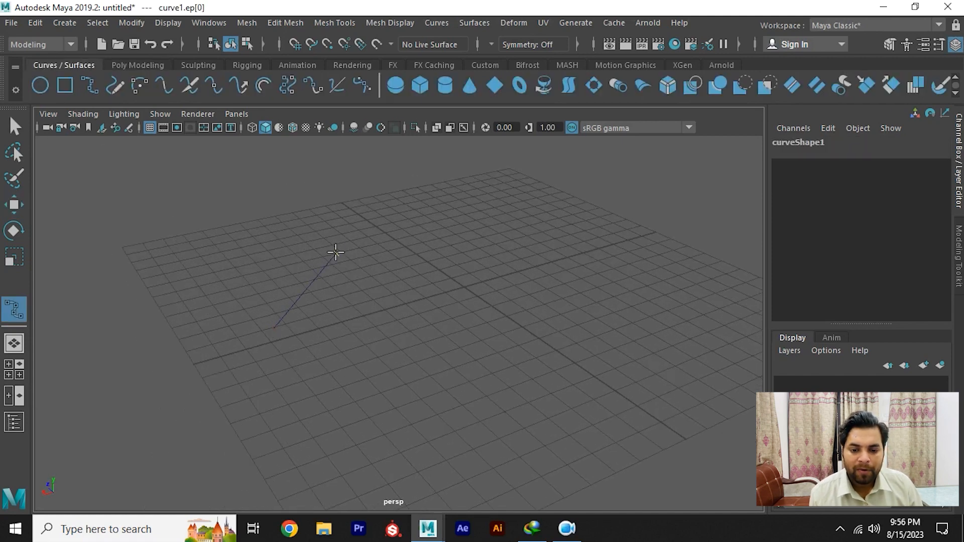
left_click(373, 226)
left_click(513, 264)
middle_click_drag(561, 268, 515, 276, "alt")
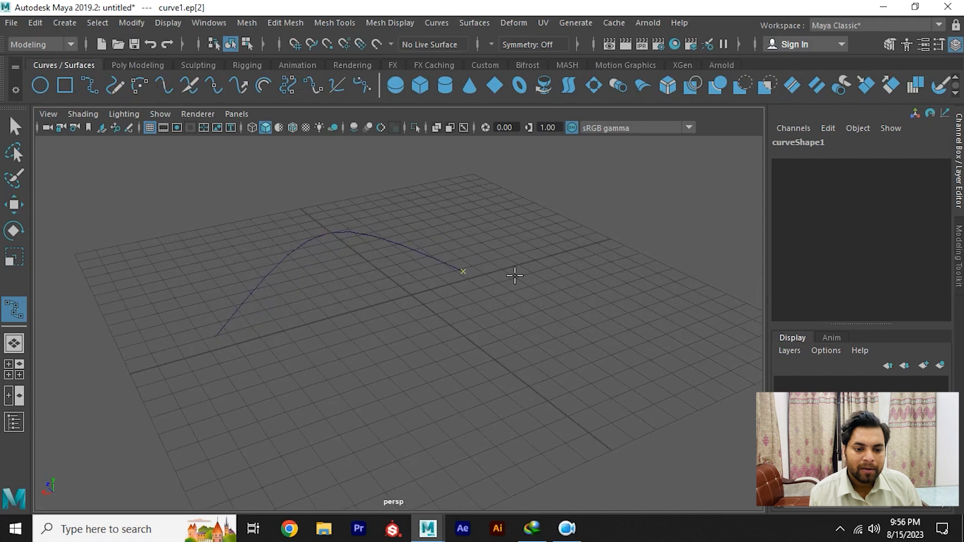
left_click_drag(522, 279, 605, 292)
left_click(434, 384)
left_click_drag(434, 385, 501, 403)
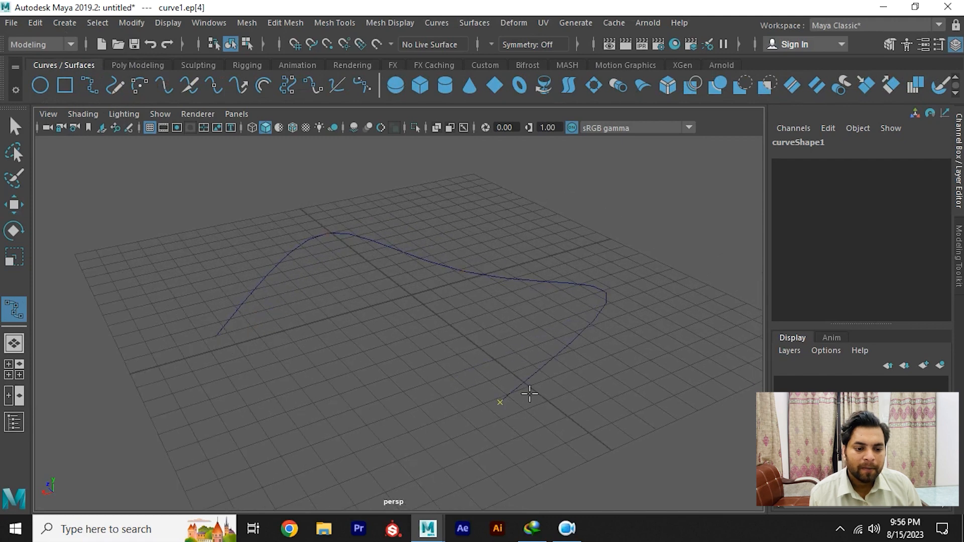
left_click_drag(634, 386, 723, 382)
key("Return")
Create a polygon cube and move it to about X 10.37 and Z 0.82, beside the start of the curve.
right_click_drag(577, 304, 436, 271, "alt")
scroll(377, 280, "up", 5)
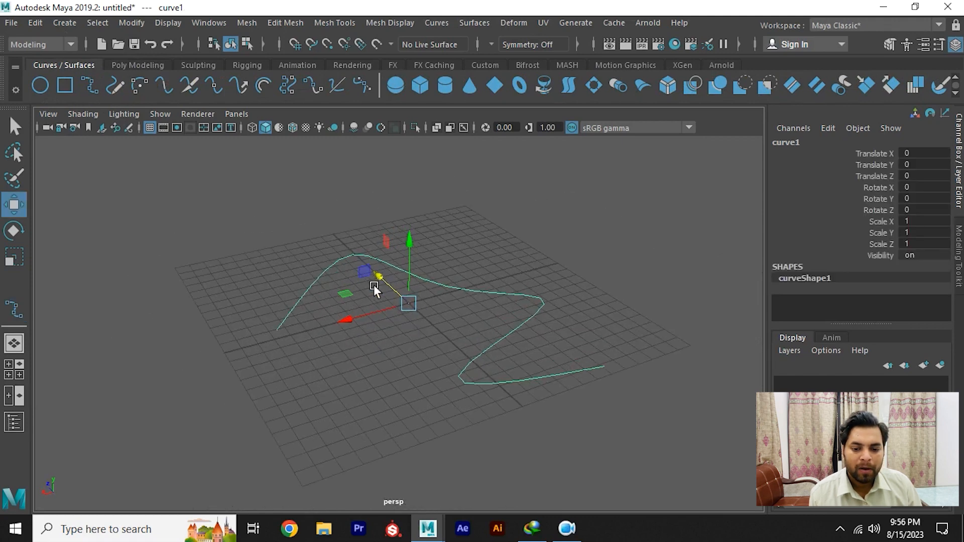
scroll(334, 284, "up", 1)
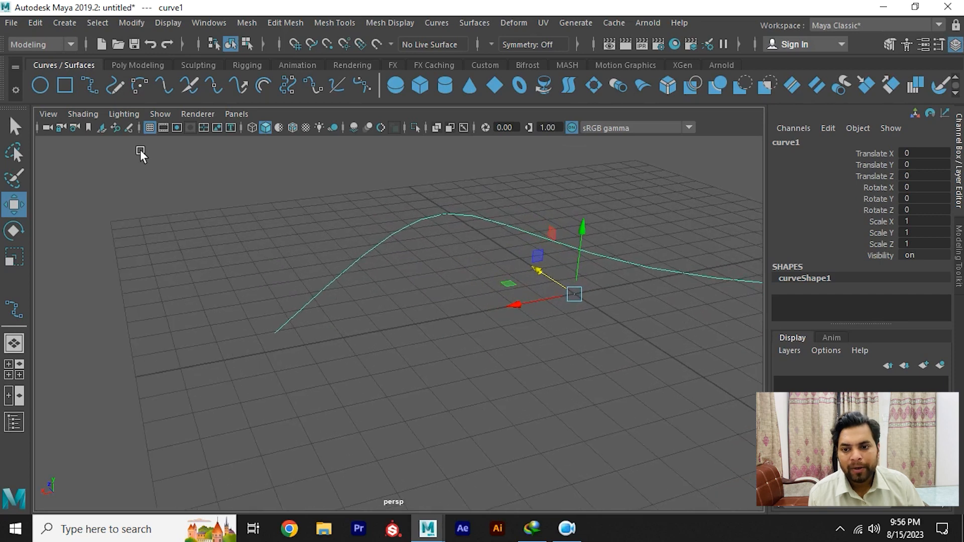
left_click(141, 65)
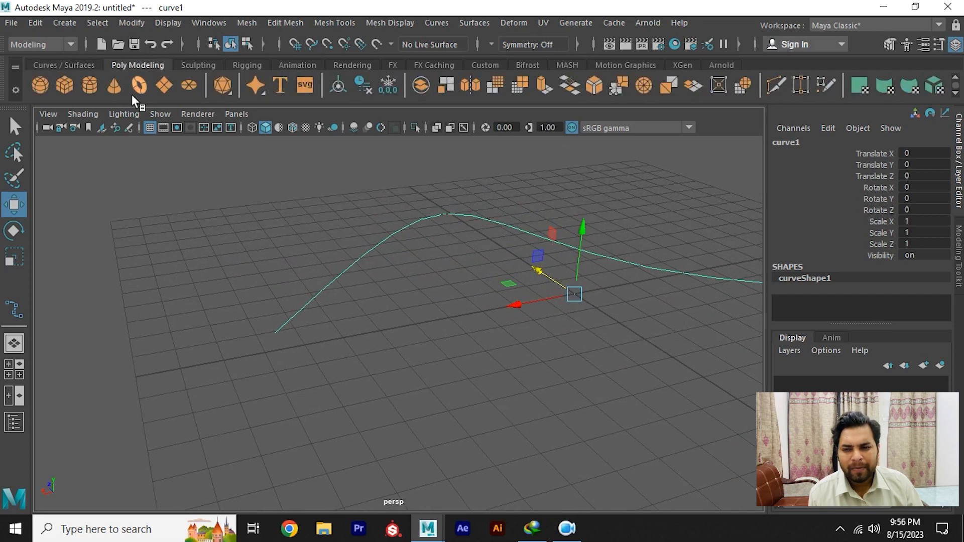
left_click(65, 86)
scroll(506, 297, "down", 2)
left_click_drag(505, 297, 271, 318, "alt")
left_click_drag(273, 317, 311, 289)
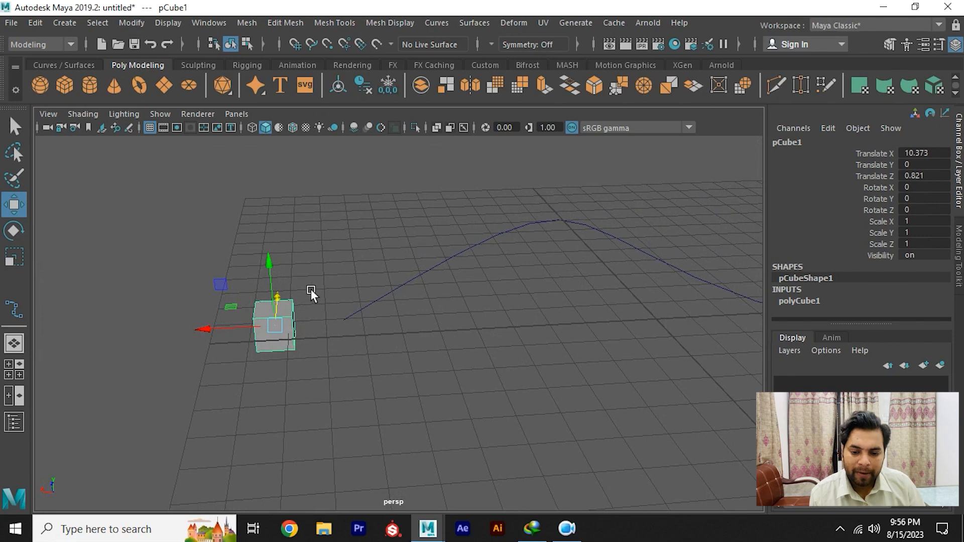
Extrude the cube's face nearest the curve along the whole curve with 25 divisions.
left_click_drag(312, 289, 444, 397, "alt")
right_click(368, 233)
right_click_drag(368, 233, 368, 178)
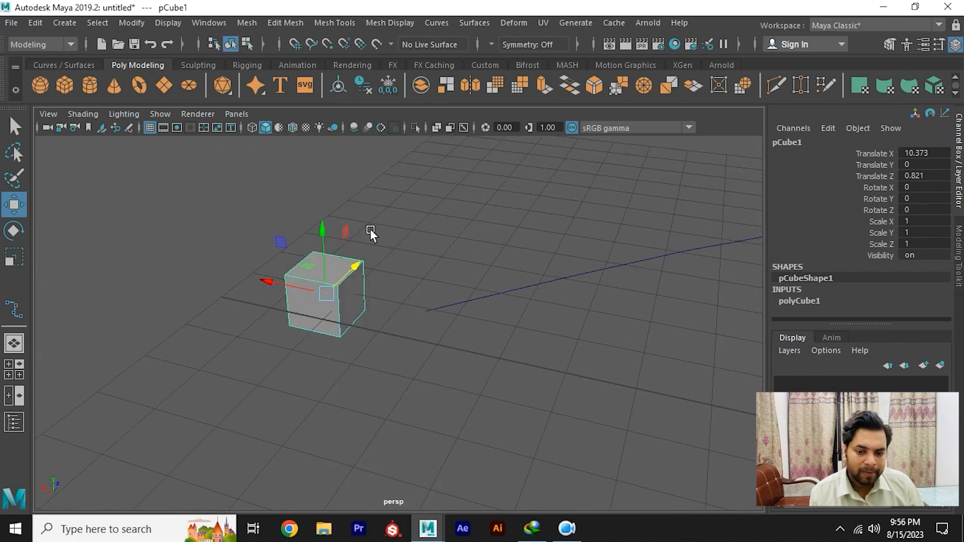
left_click(355, 288)
left_click_drag(510, 255, 522, 312)
right_click_drag(535, 249, 519, 248, "shift")
left_click_drag(386, 317, 484, 368, "alt")
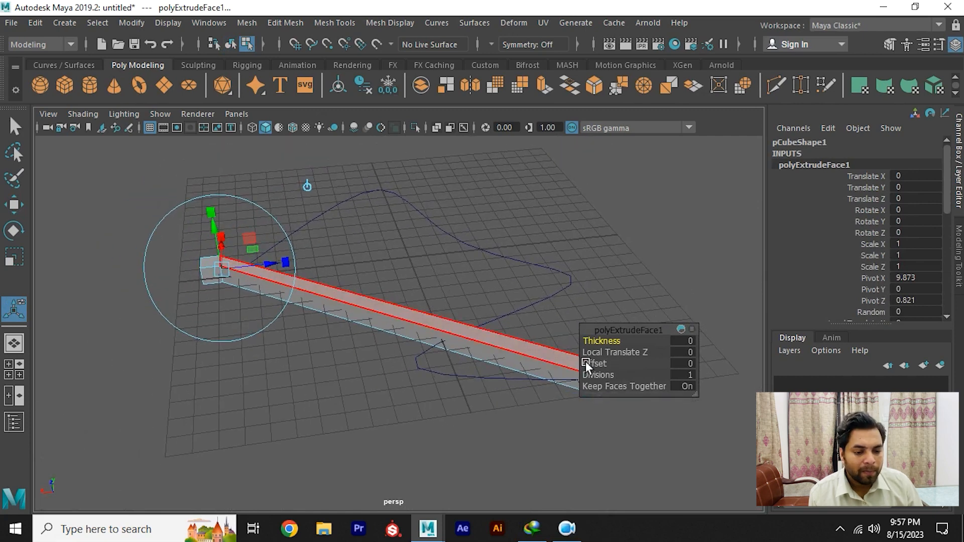
left_click_drag(603, 372, 747, 381)
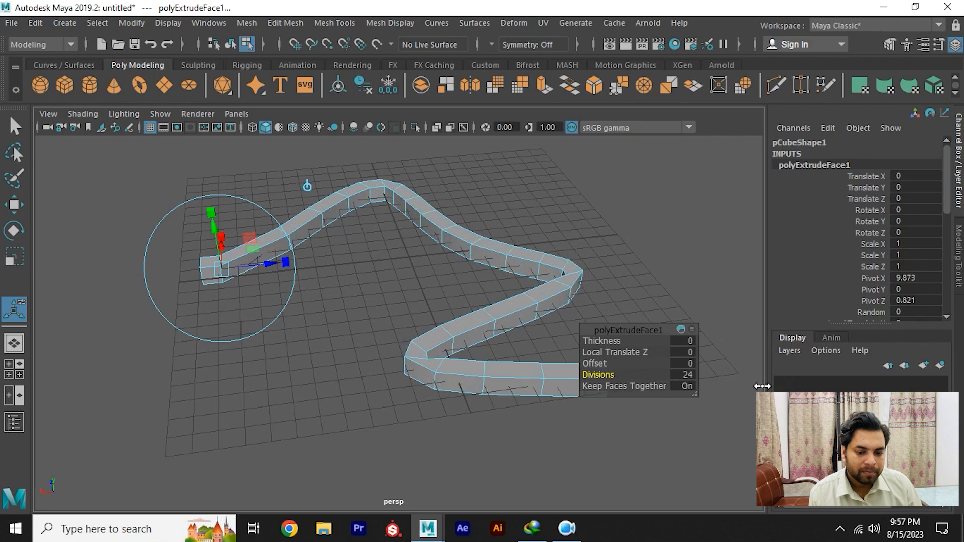
left_click_drag(533, 326, 426, 348, "alt")
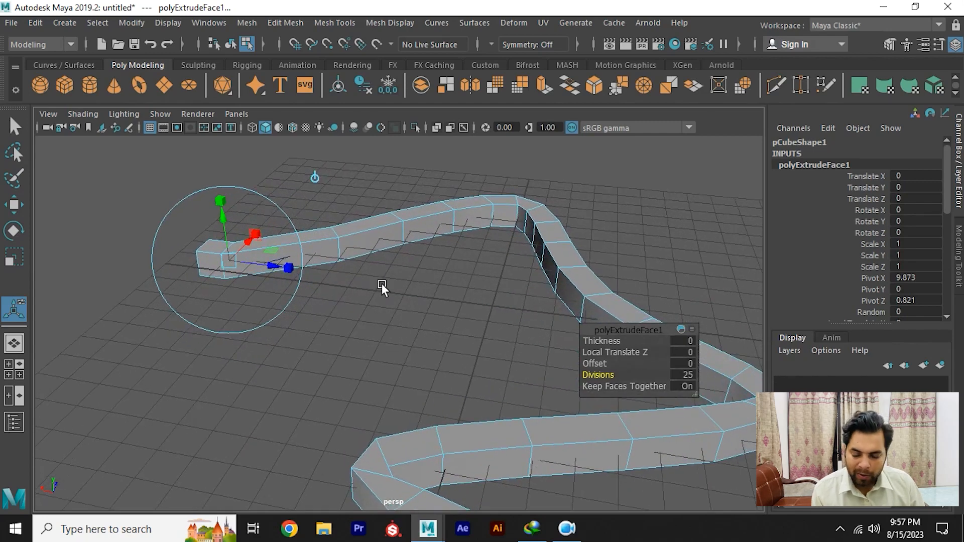
Undo the extrusion and the cube's creation, and delete the winding curve.
key("ctrl+z")
key("ctrl+z")
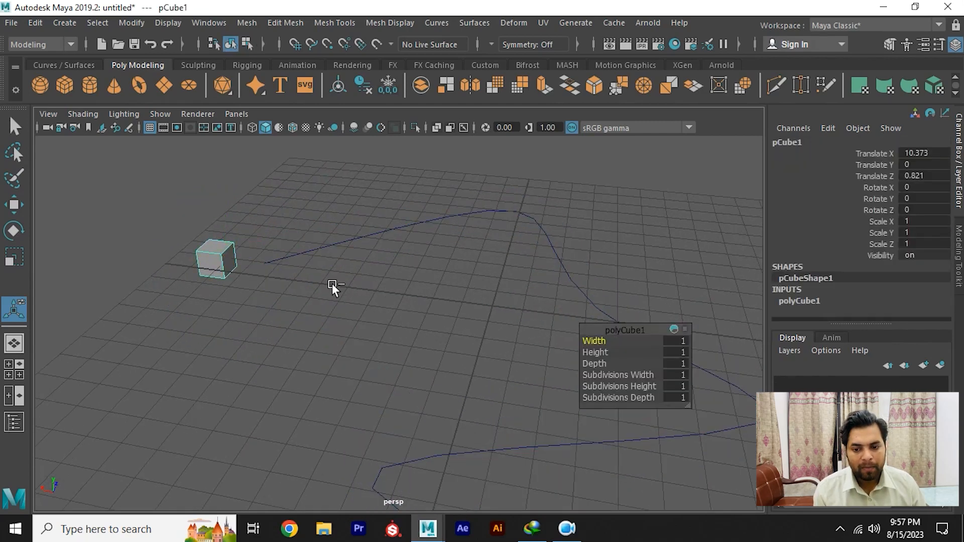
key("ctrl+z")
left_click_drag(415, 293, 469, 258, "alt")
key("w")
scroll(453, 288, "up", 4)
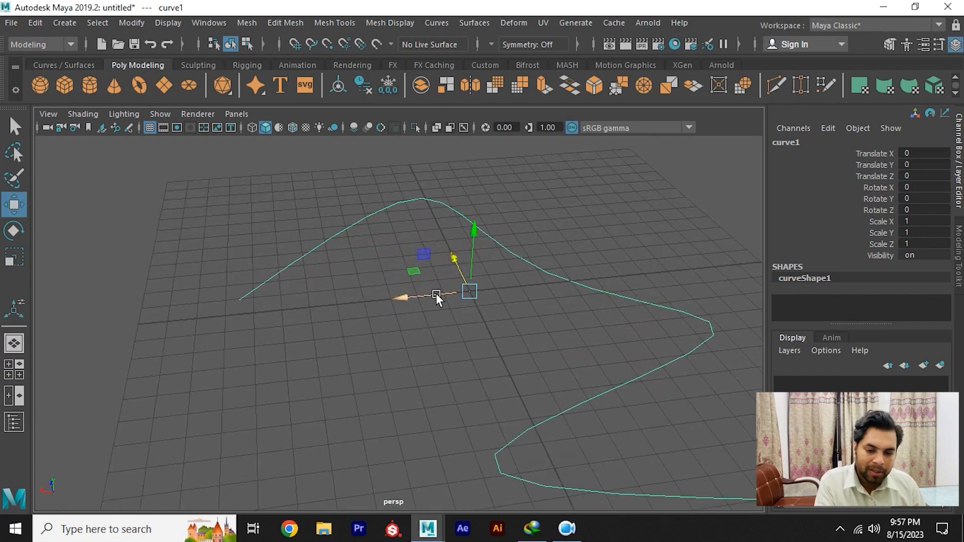
key("Delete")
Draw a new five-point EP curve that winds across the grid and loops back toward the front.
left_click(78, 65)
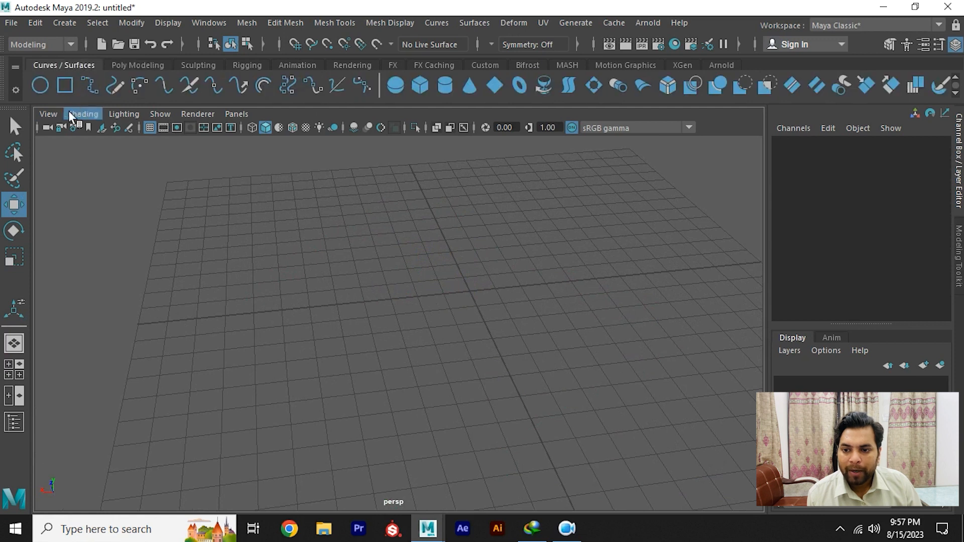
left_click(90, 85)
left_click(282, 261)
left_click_drag(451, 228, 492, 216)
left_click_drag(574, 329, 646, 378)
left_click_drag(712, 288, 751, 261)
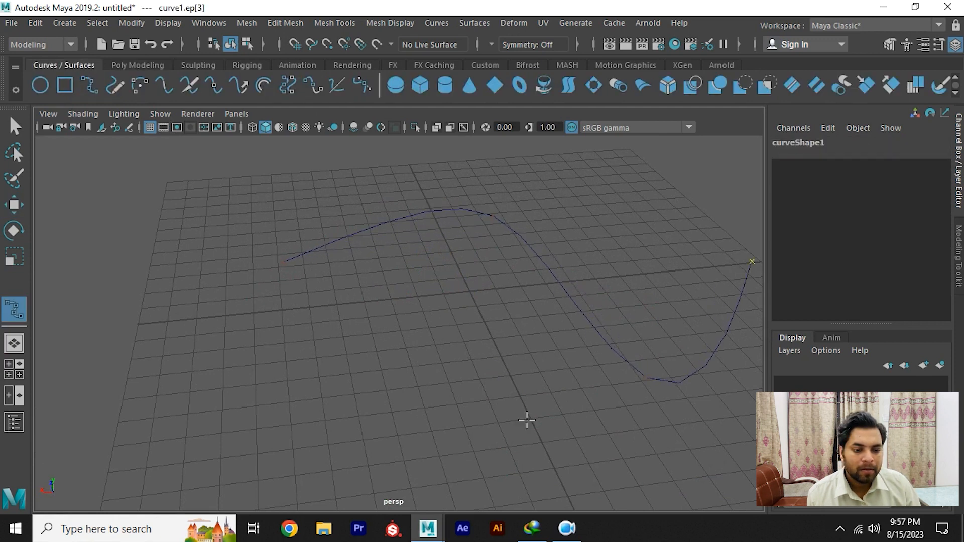
left_click_drag(487, 434, 418, 457)
key("Return")
key("w")
Raise the curve's second-to-last control vertex above the grid and return the curve to object mode.
left_click_drag(555, 354, 267, 281, "alt")
key("F8")
left_click(448, 332)
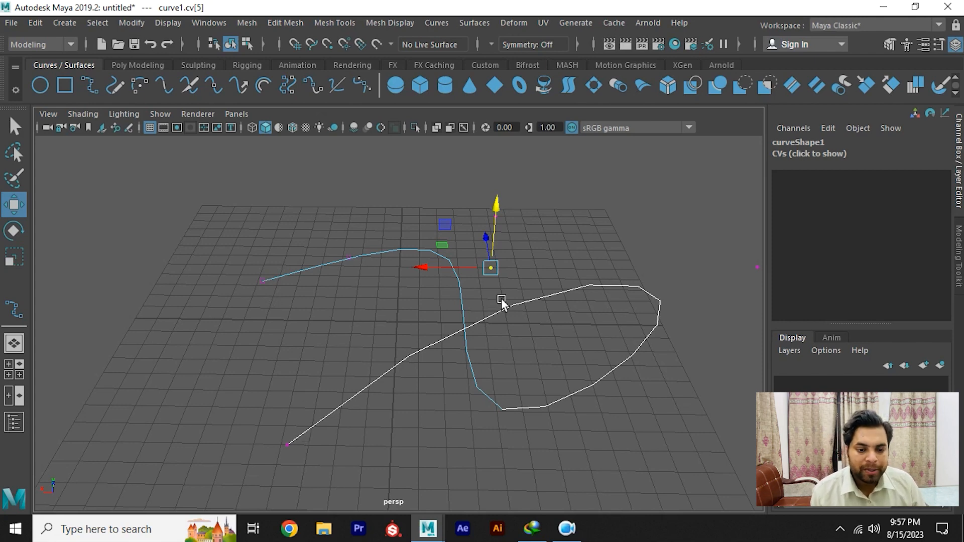
left_click_drag(504, 286, 355, 251, "alt")
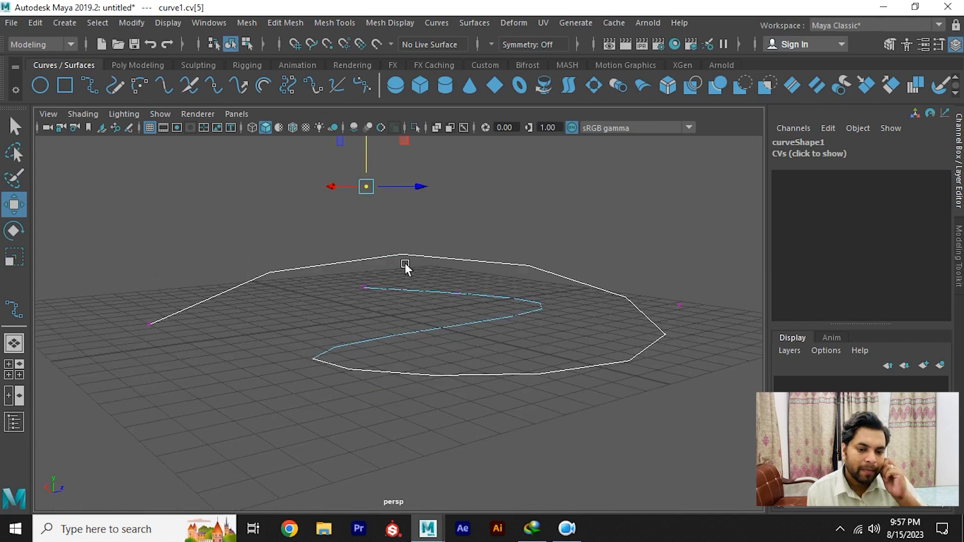
left_click_drag(407, 258, 361, 257, "alt")
right_click_drag(362, 257, 408, 164)
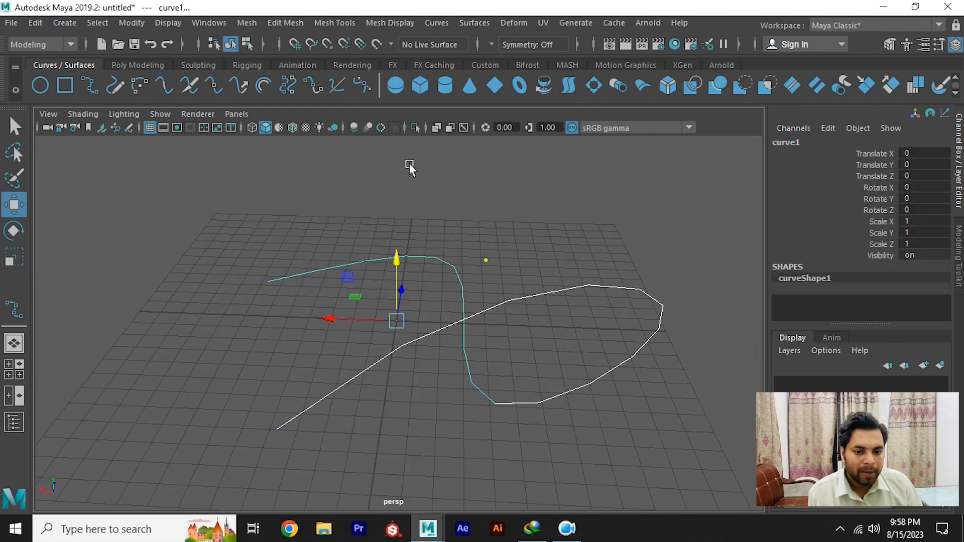
left_click_drag(431, 260, 386, 242, "alt")
left_click_drag(444, 225, 430, 263, "alt")
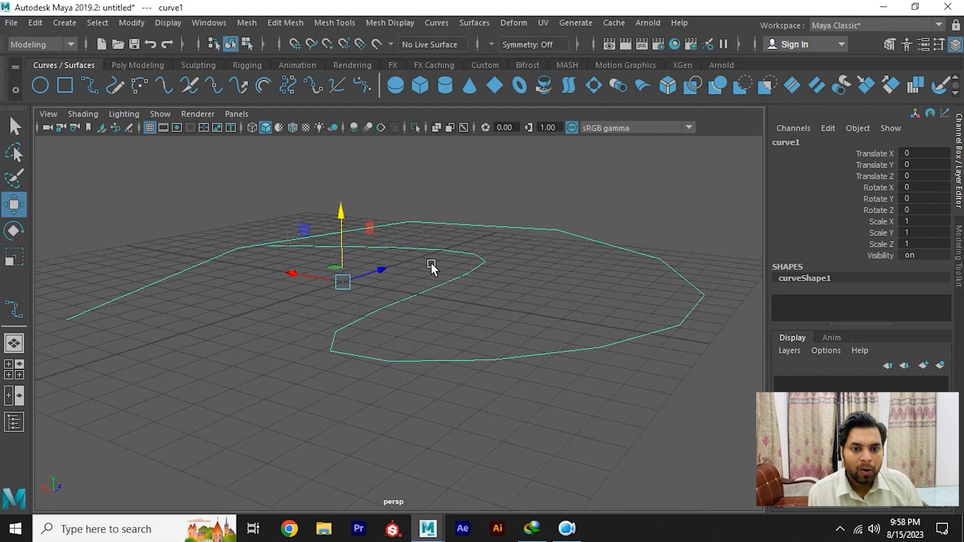
Rebuild the selected curve with the current rebuild settings.
left_click(436, 23)
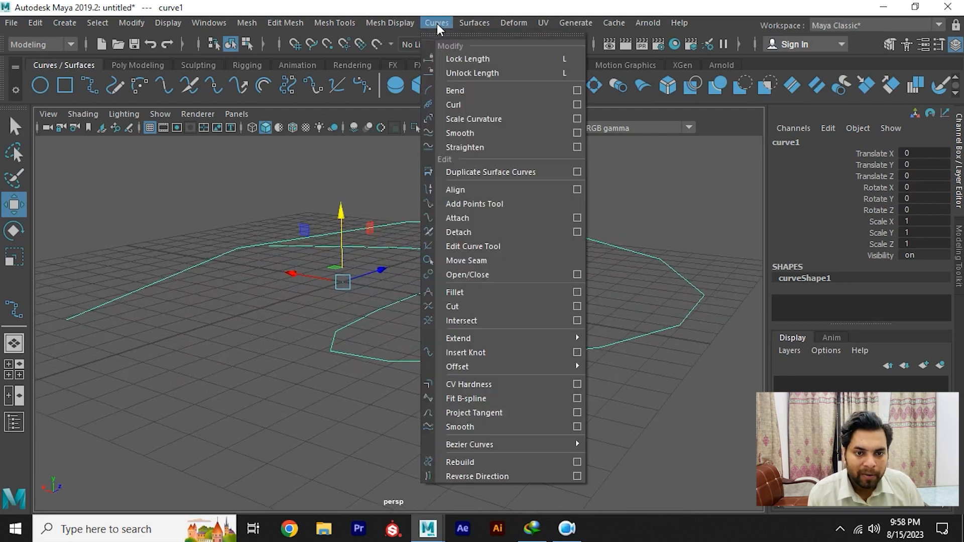
left_click(492, 461)
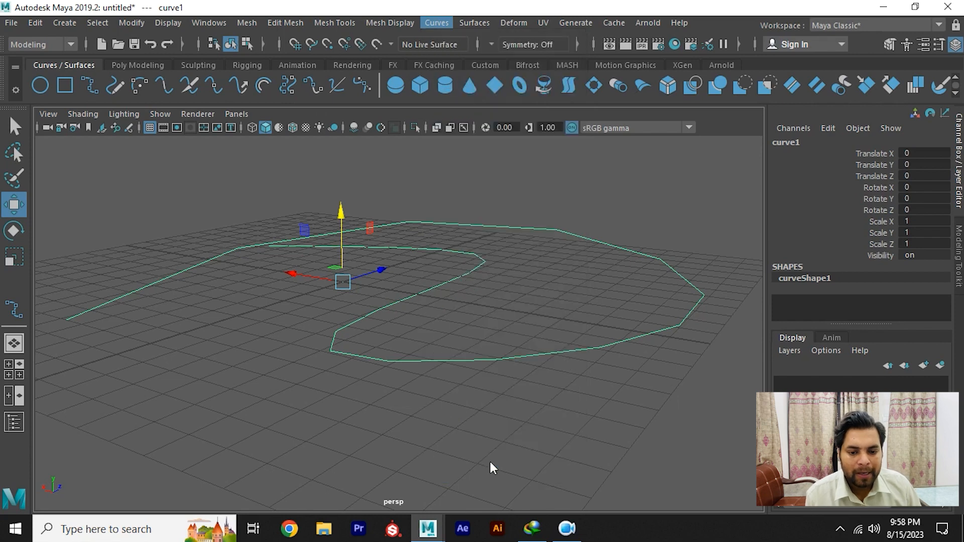
Undo the last curve rebuild and rebuild the curve with uniform type, 10 spans and 3 Cubic degree.
left_click_drag(345, 303, 345, 281, "alt")
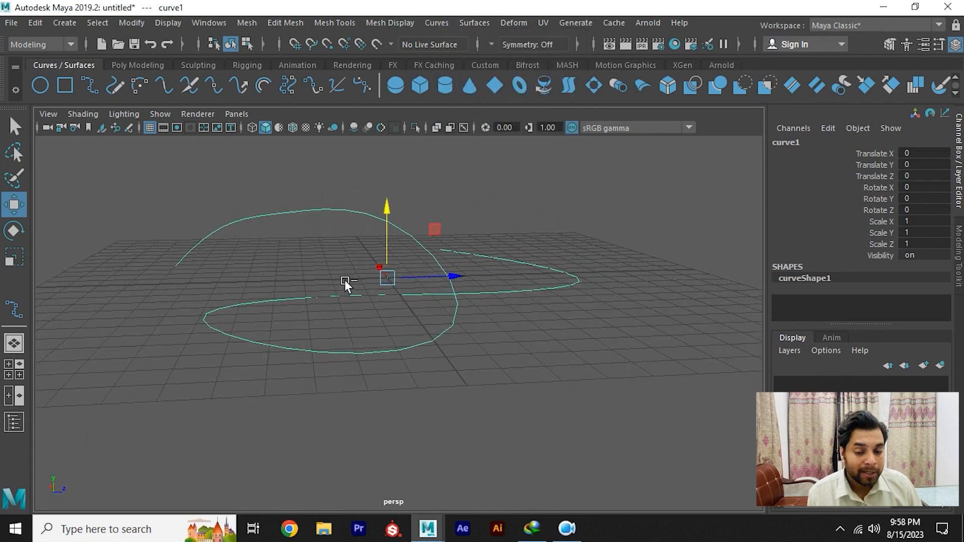
key("ctrl+z")
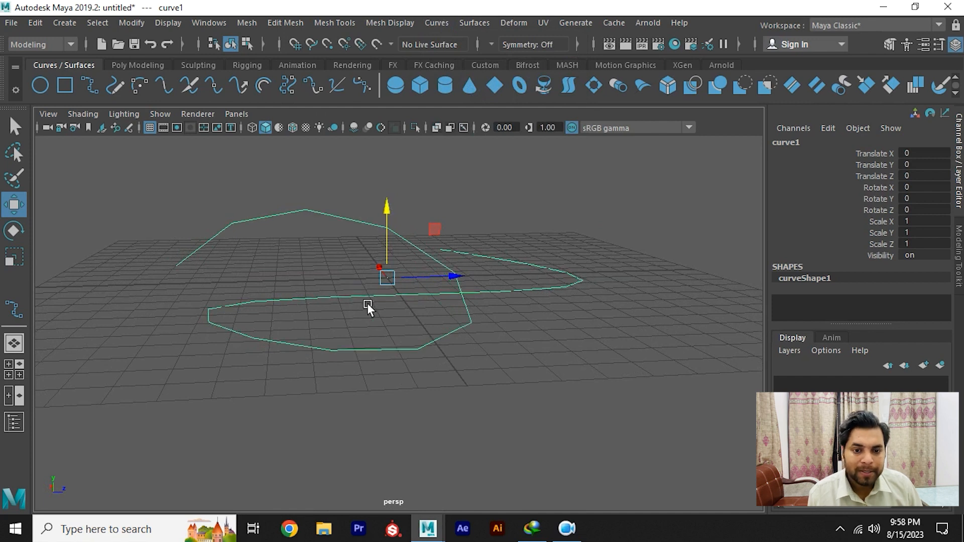
left_click(437, 23)
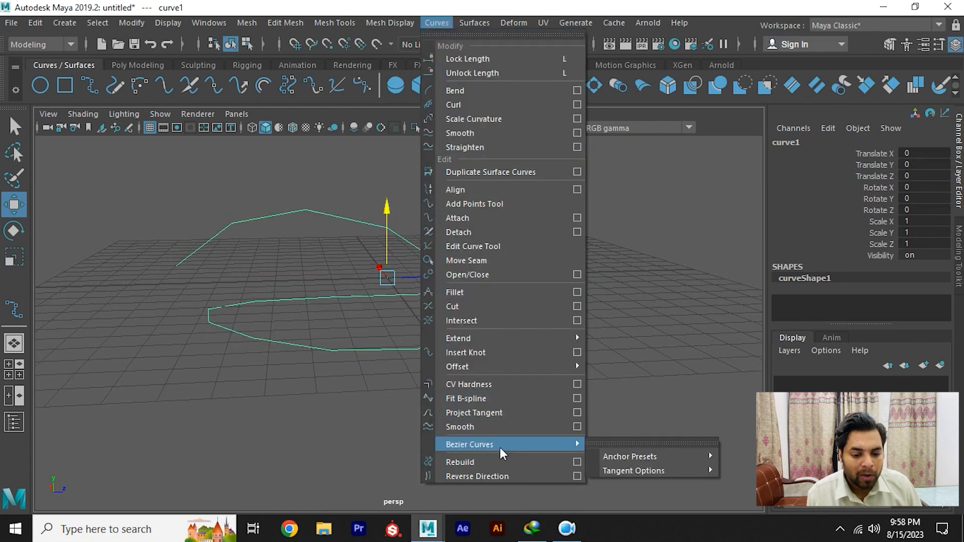
left_click(577, 462)
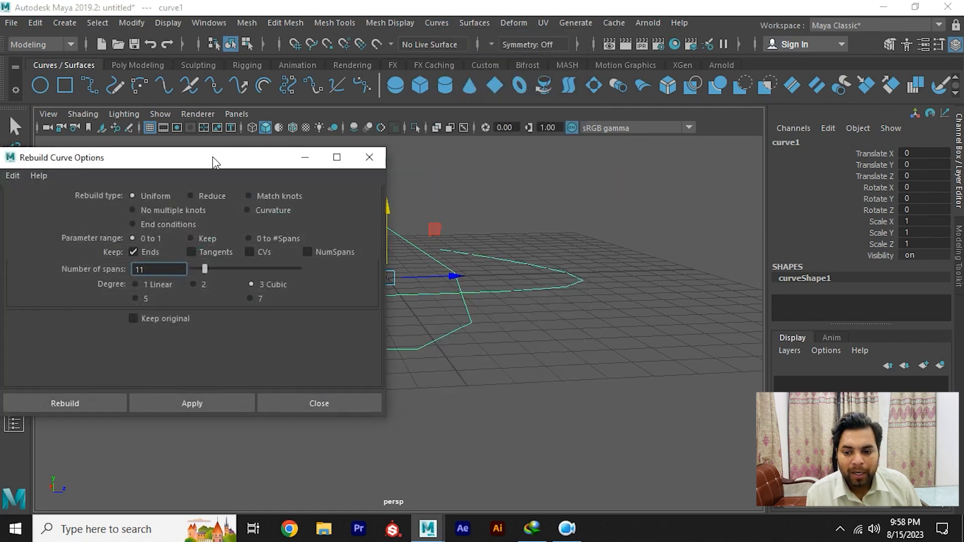
left_click_drag(212, 158, 705, 165)
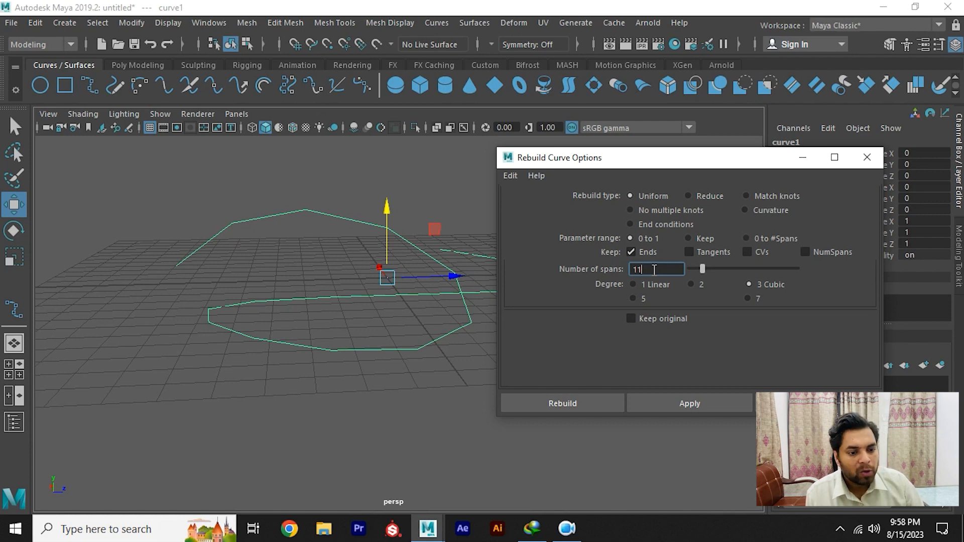
left_click_drag(653, 269, 585, 268)
type("10")
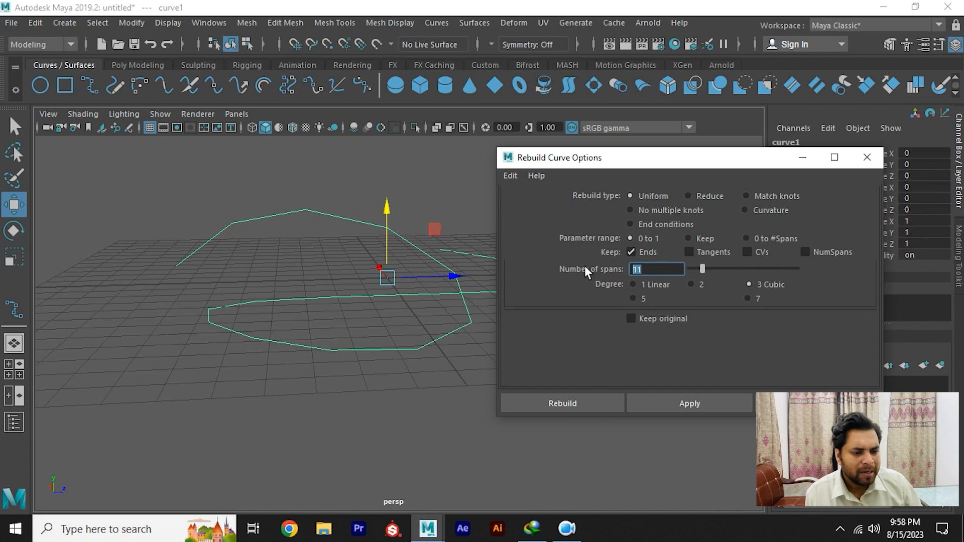
left_click(583, 401)
Inspect the rebuilt curve's control vertices, return the curve to object mode and clear the selection.
left_click_drag(435, 302, 366, 186, "alt")
right_click_drag(366, 181, 349, 216)
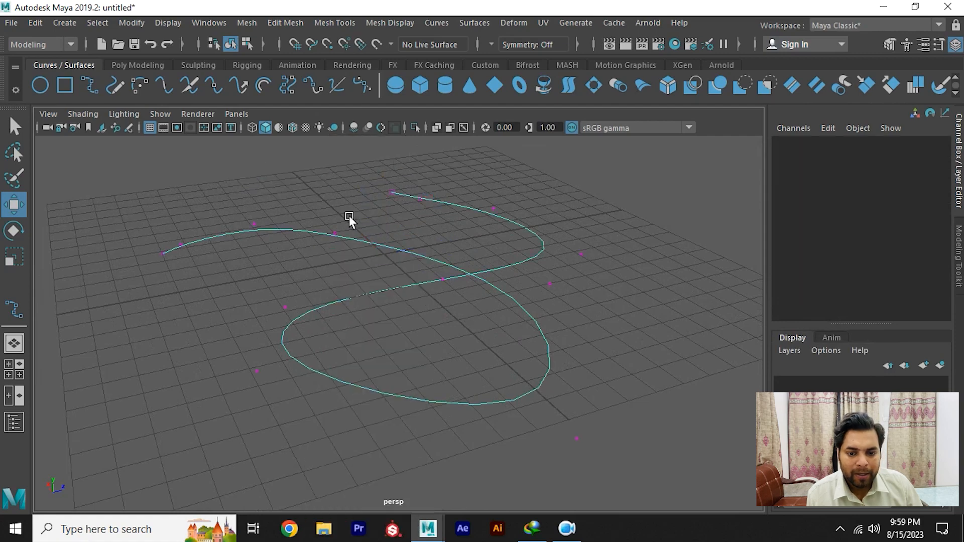
left_click_drag(348, 216, 385, 225, "alt")
right_click_drag(384, 225, 474, 170)
left_click(474, 170)
left_click_drag(474, 170, 433, 229, "alt")
left_click(477, 233)
left_click(455, 194)
left_click(267, 250)
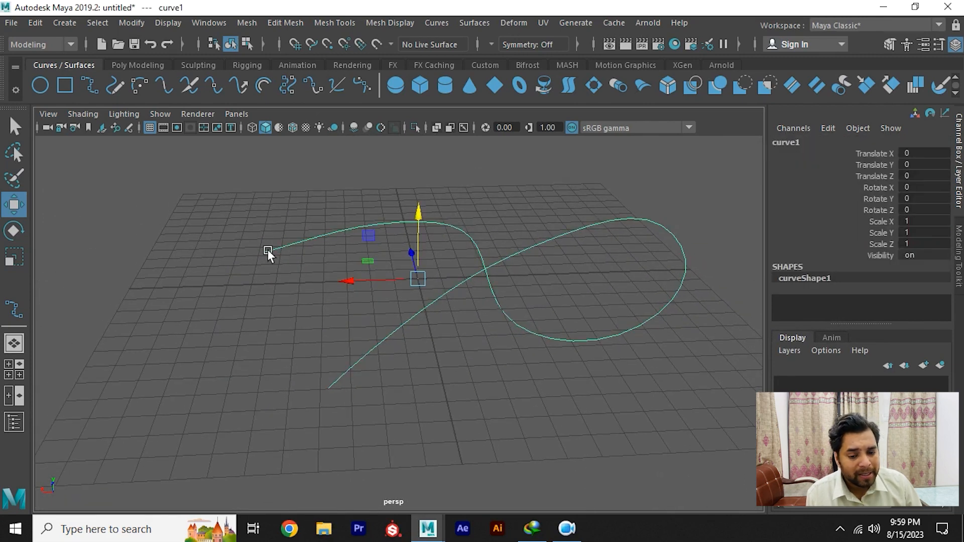
left_click_drag(337, 384, 367, 336, "alt")
left_click(135, 188)
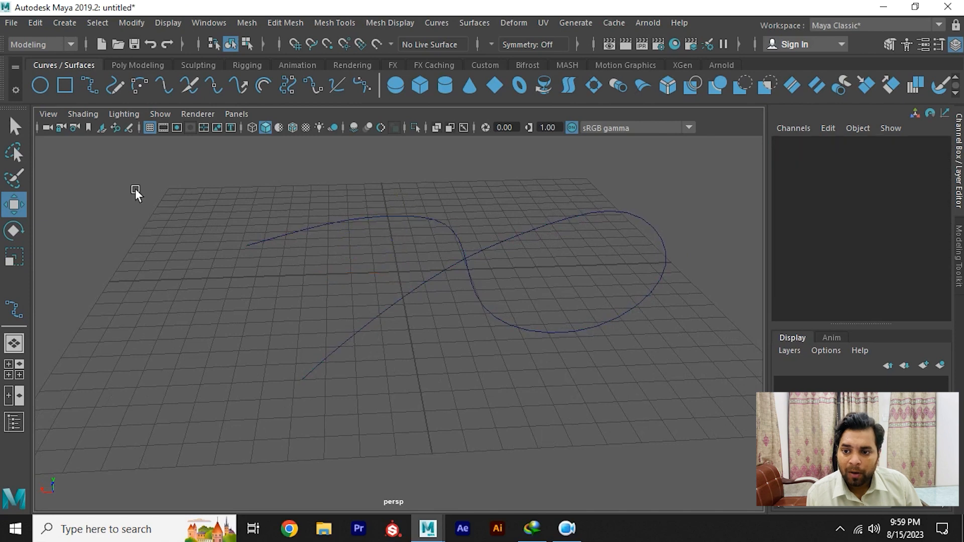
Create a polygon cube and move it beside the curve's front end, at about X 5 and Z -7.6.
left_click(124, 65)
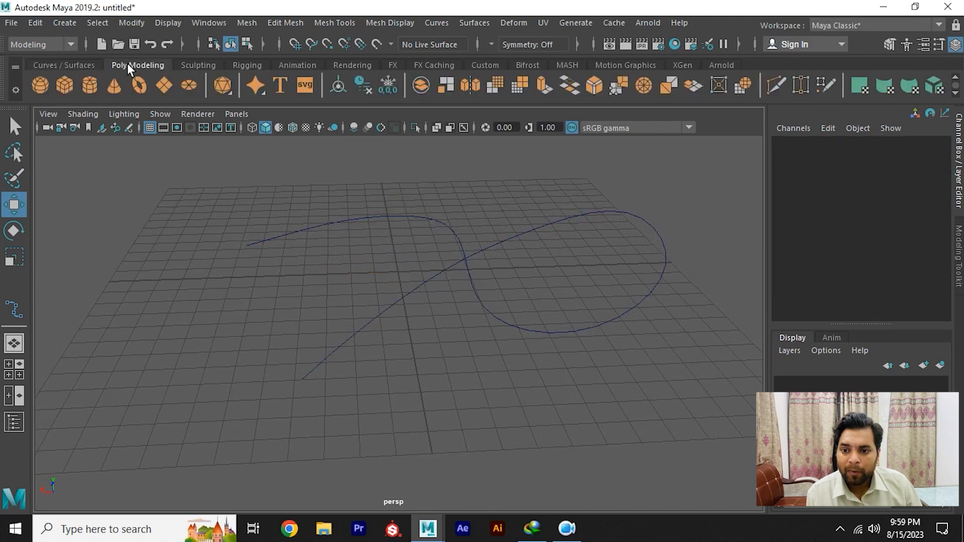
left_click(64, 84)
left_click_drag(375, 382, 393, 327, "alt")
left_click_drag(348, 291, 318, 352)
key("f")
scroll(561, 372, "down", 5)
left_click_drag(562, 372, 477, 302, "alt")
left_click_drag(392, 311, 389, 267)
left_click_drag(337, 253, 388, 272)
Try to extrude the cube face nearest the curve's front end along the curve with 13 divisions.
right_click(417, 193)
right_click_drag(416, 192, 417, 193)
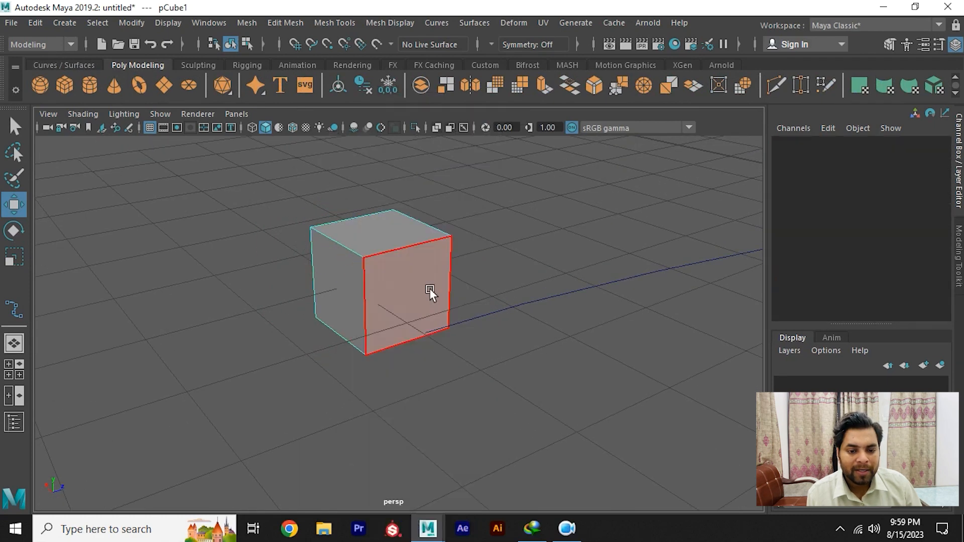
left_click(423, 285)
scroll(472, 287, "down", 4)
middle_click_drag(477, 288, 364, 300, "alt")
scroll(364, 300, "down", 5)
left_click_drag(364, 298, 366, 368, "alt")
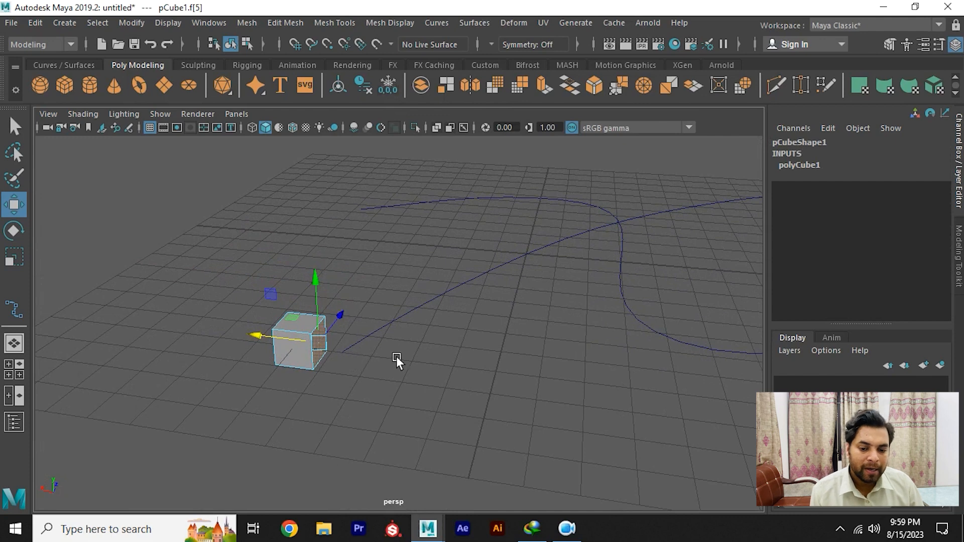
left_click(444, 291)
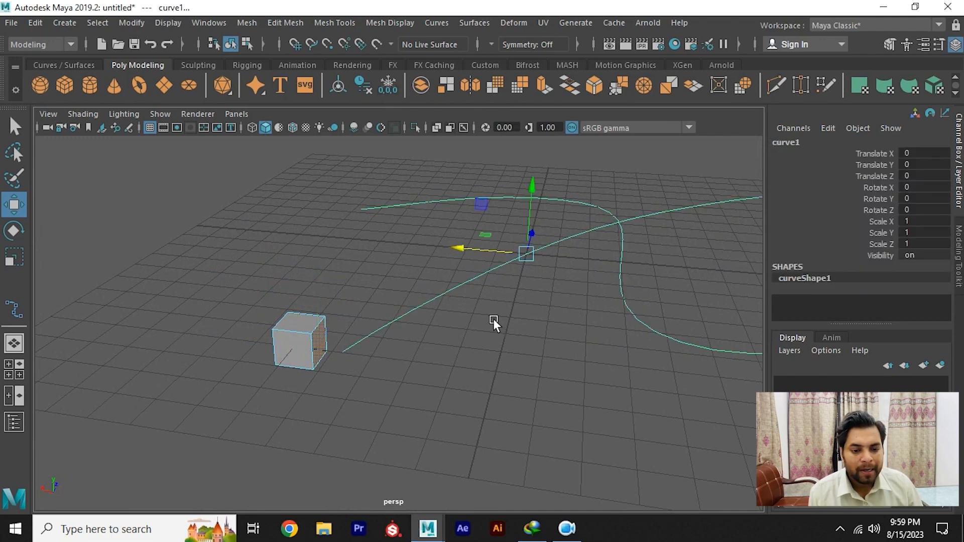
right_click_drag(469, 209, 464, 249, "shift")
scroll(482, 326, "down", 3)
mouse_move(505, 336)
left_mouse_down("alt")
mouse_move(407, 314)
mouse_move(500, 329)
left_mouse_up("alt")
right_click_drag(467, 354, 442, 406, "alt")
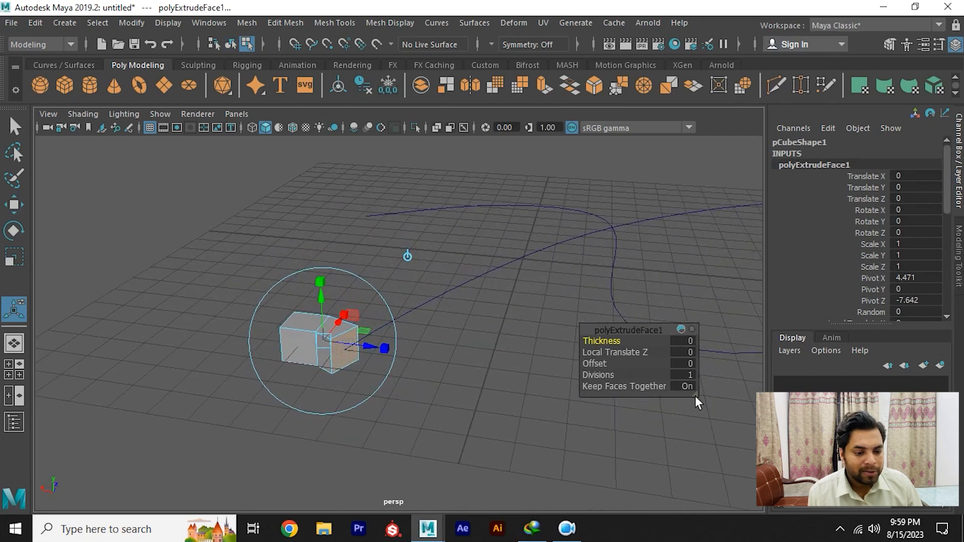
left_click_drag(600, 375, 678, 375)
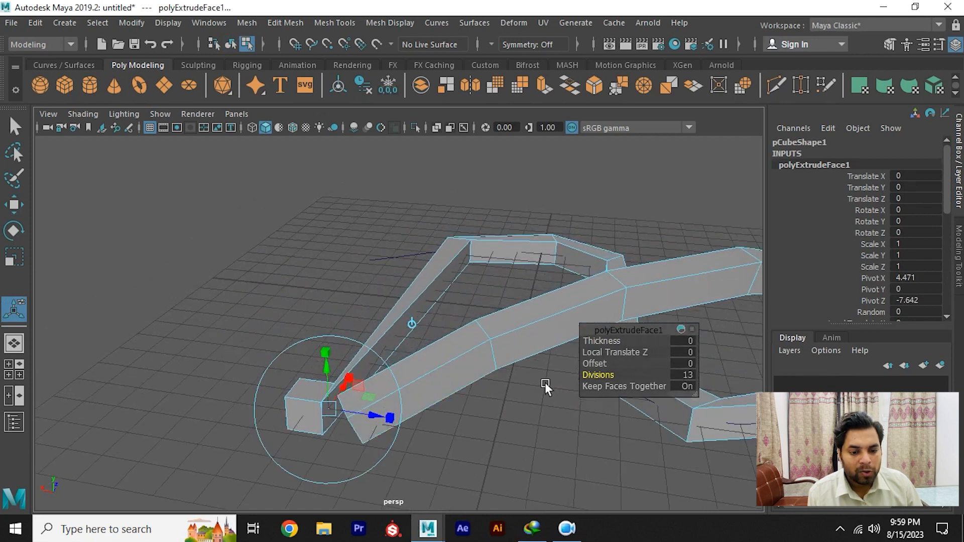
left_click_drag(544, 383, 442, 378, "alt")
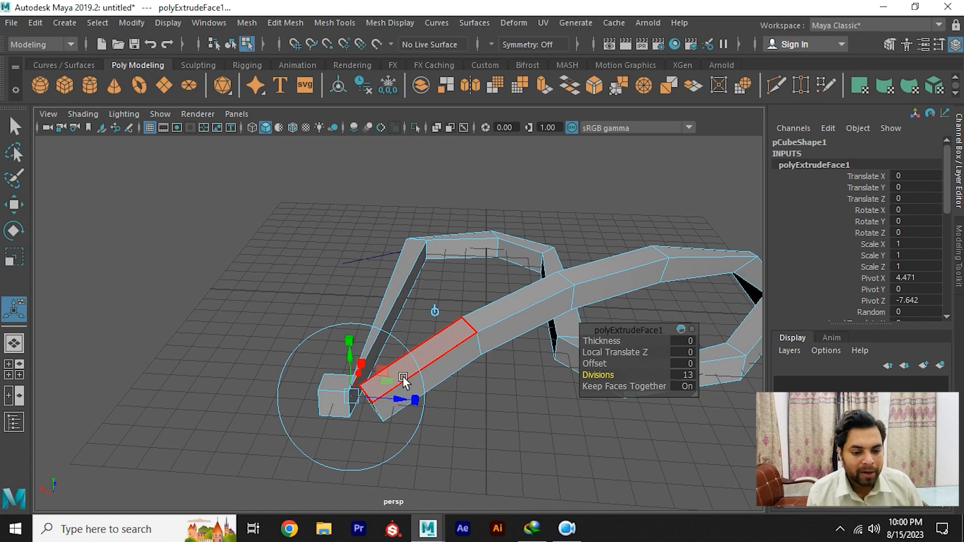
left_click_drag(508, 369, 426, 336, "alt")
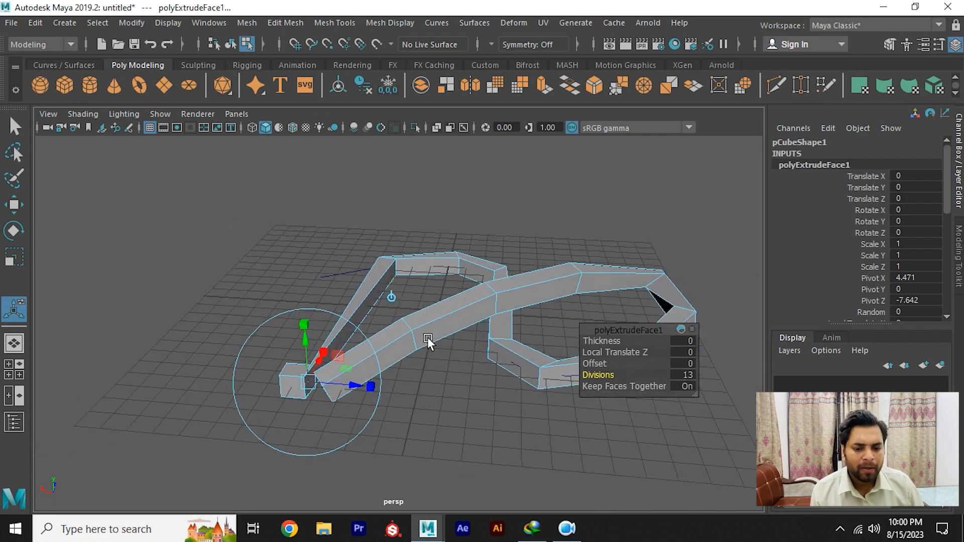
Undo the cube face's extrusion along the curve.
key("ctrl+z")
key("ctrl+z")
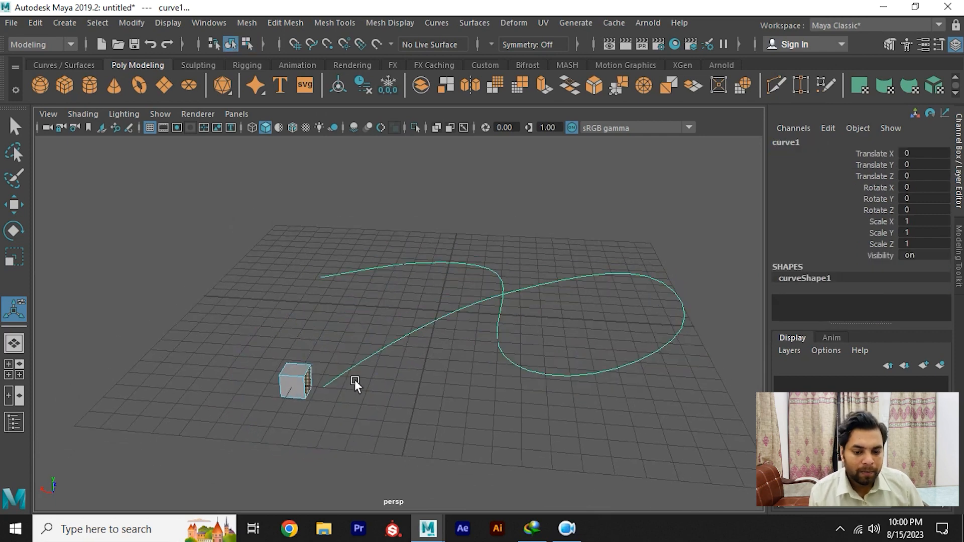
middle_click_drag(354, 380, 419, 337, "alt")
right_click_drag(420, 338, 439, 366, "alt")
left_click_drag(422, 315, 394, 334, "alt")
right_click_drag(394, 335, 396, 368, "alt")
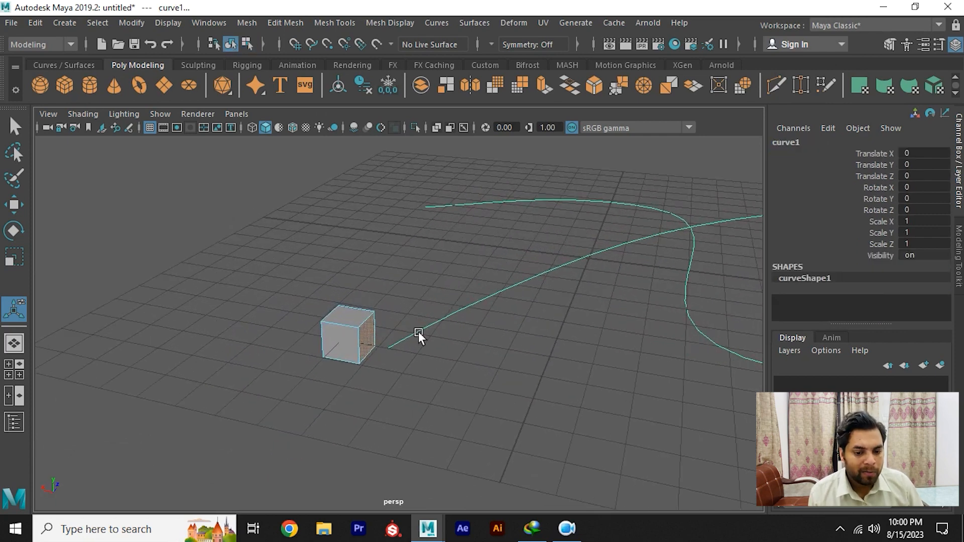
Return the cube to object mode, select the looping curve and reverse its direction.
right_click_drag(363, 312, 430, 120)
left_click(307, 211)
middle_click_drag(470, 257, 393, 278, "alt")
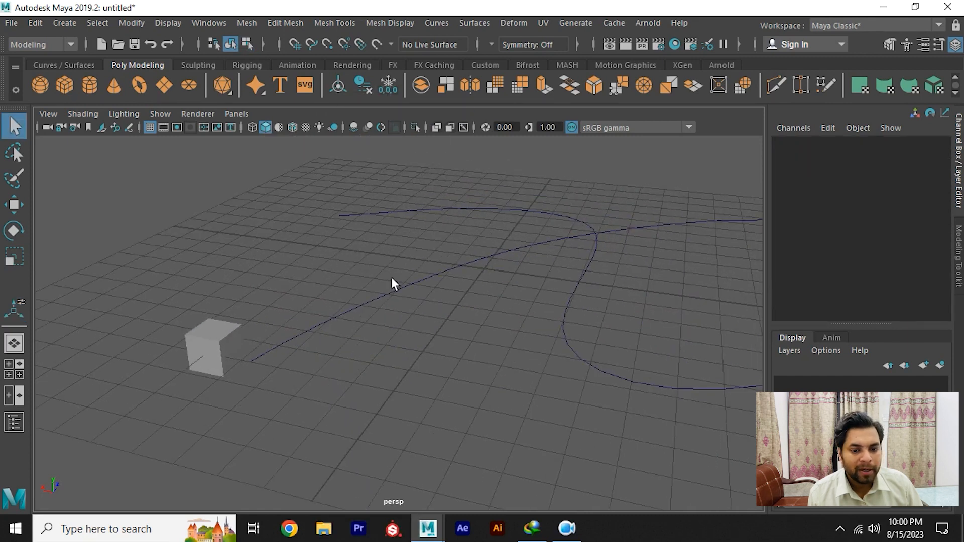
right_click_drag(392, 278, 405, 266, "alt")
left_click_drag(527, 186, 509, 260)
left_click_drag(581, 297, 507, 294, "alt")
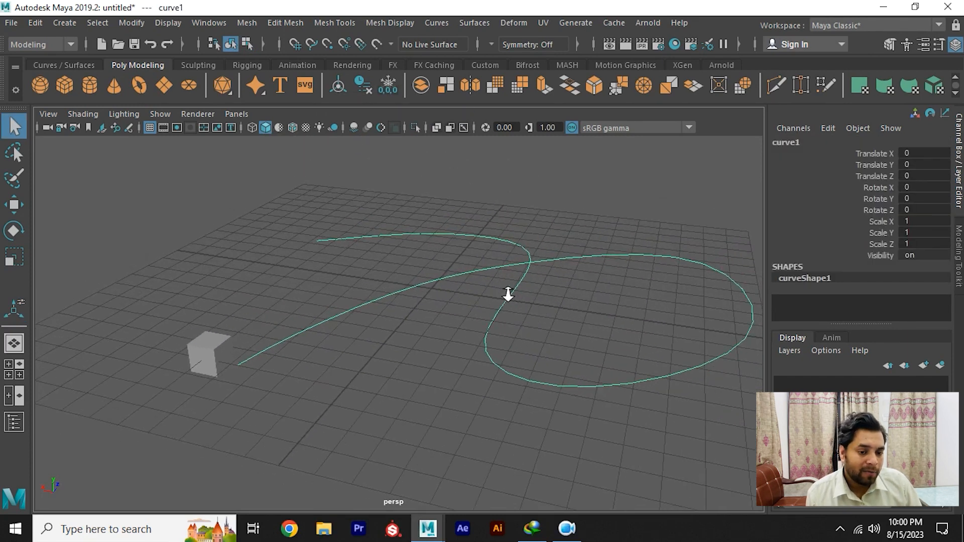
left_click(445, 23)
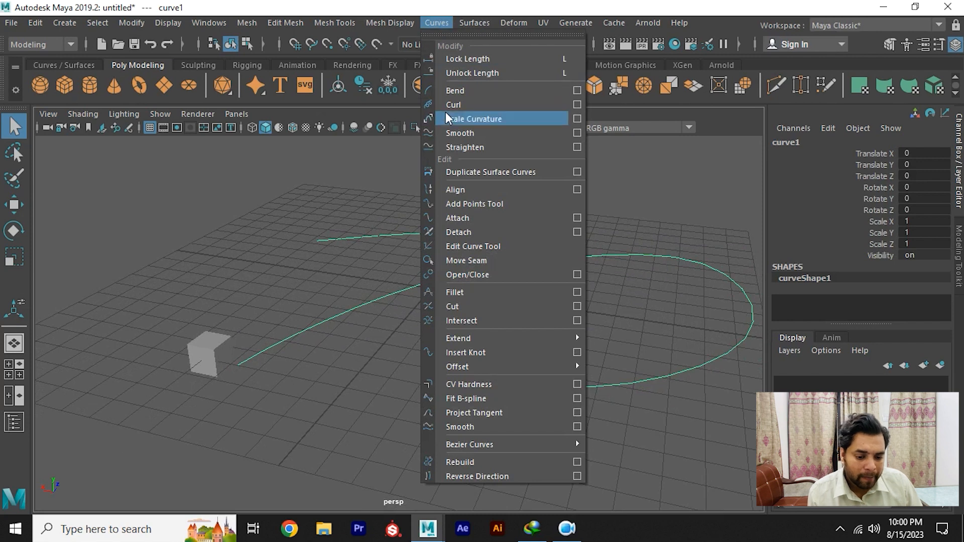
left_click(492, 477)
scroll(412, 361, "down", 3)
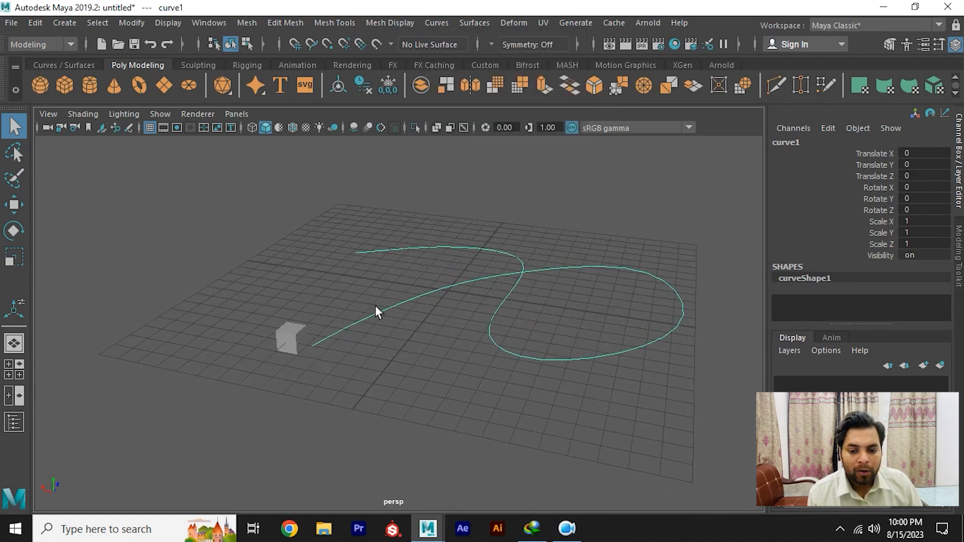
Extrude the cube face nearest the curve's front end along the reversed curve with 25 divisions.
scroll(361, 303, "up", 2)
left_click(292, 292)
left_click(271, 320)
middle_click_drag(272, 320, 346, 274, "alt")
scroll(346, 251, "up", 3)
right_click_drag(342, 209, 341, 193)
left_click(350, 270)
left_click(455, 234, "shift")
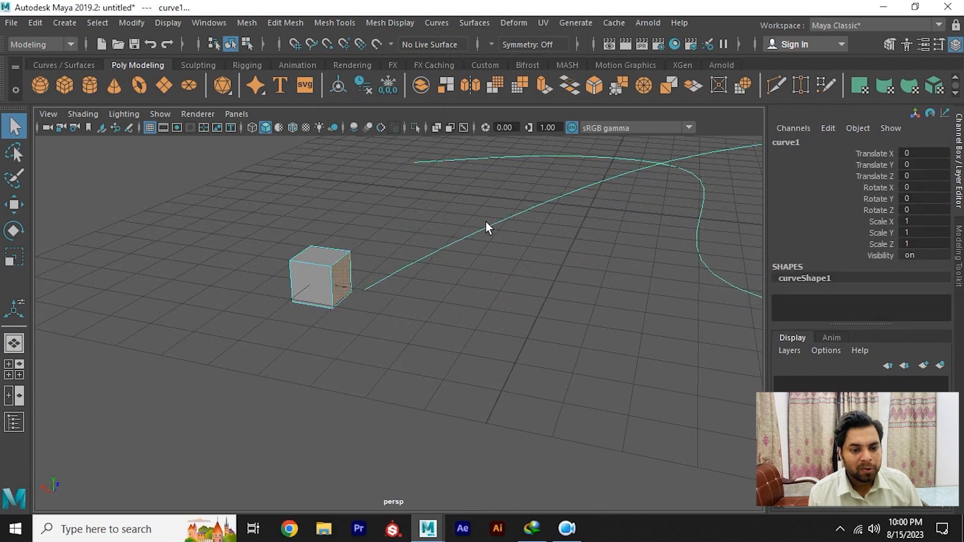
right_click_drag(487, 222, 485, 248, "shift")
left_click_drag(484, 264, 372, 224, "alt")
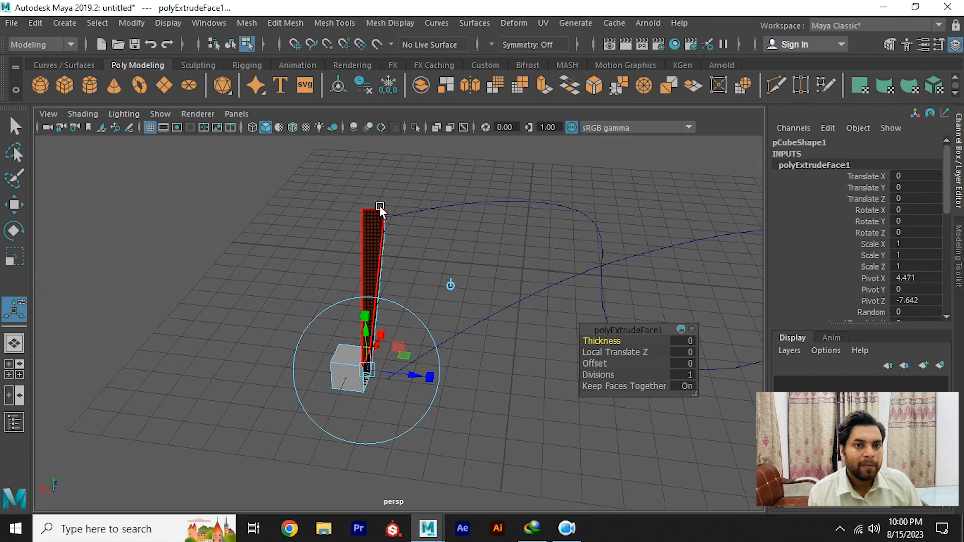
left_click_drag(597, 374, 858, 389)
middle_click_drag(483, 336, 323, 338, "alt")
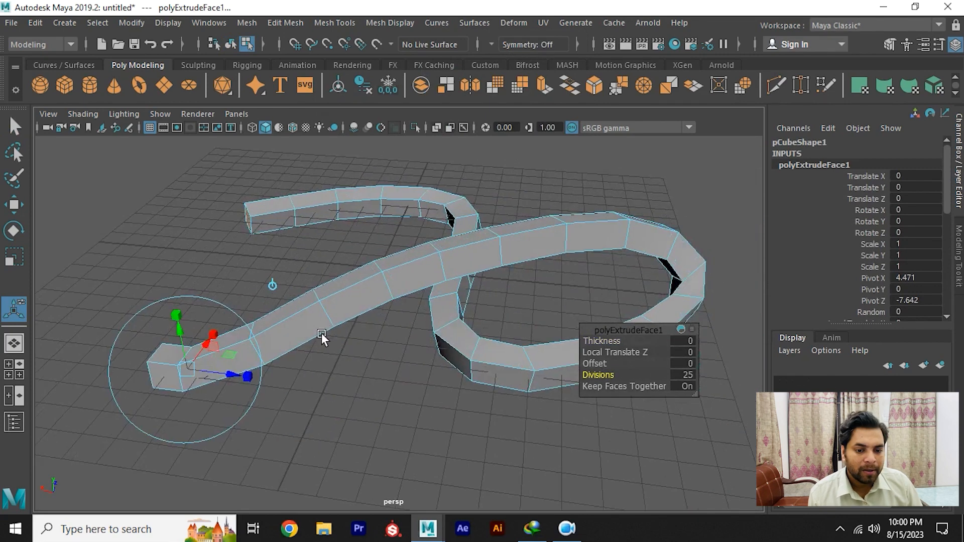
scroll(322, 338, "down", 5)
left_click_drag(323, 333, 376, 278, "alt")
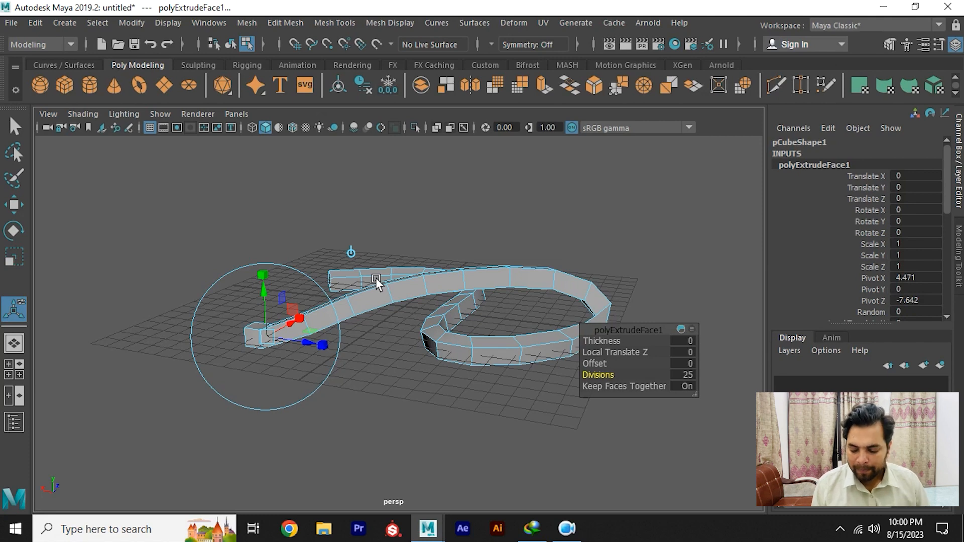
Return the extruded tube to object mode and delete it together with the curve.
key("w")
left_click_drag(363, 293, 428, 315, "alt")
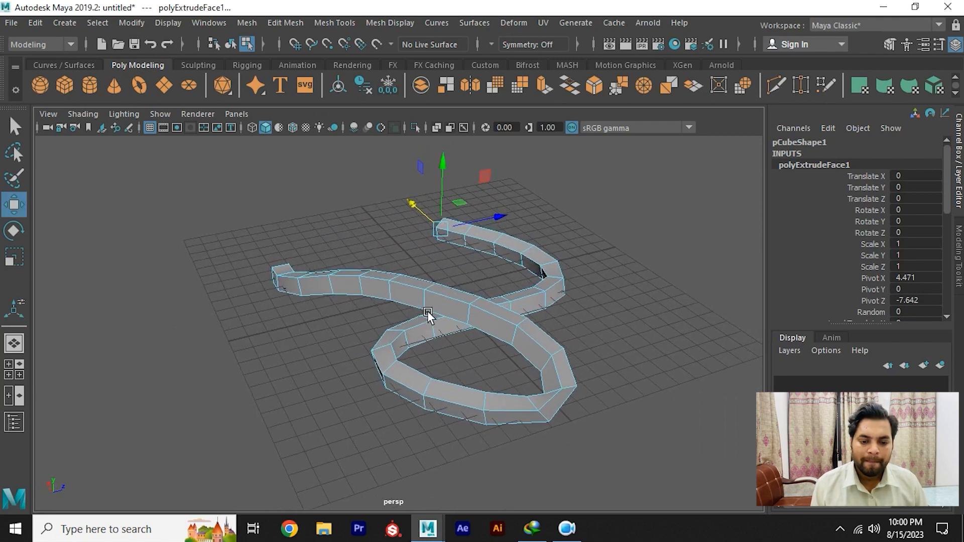
right_click_drag(428, 315, 547, 167)
left_click(436, 325)
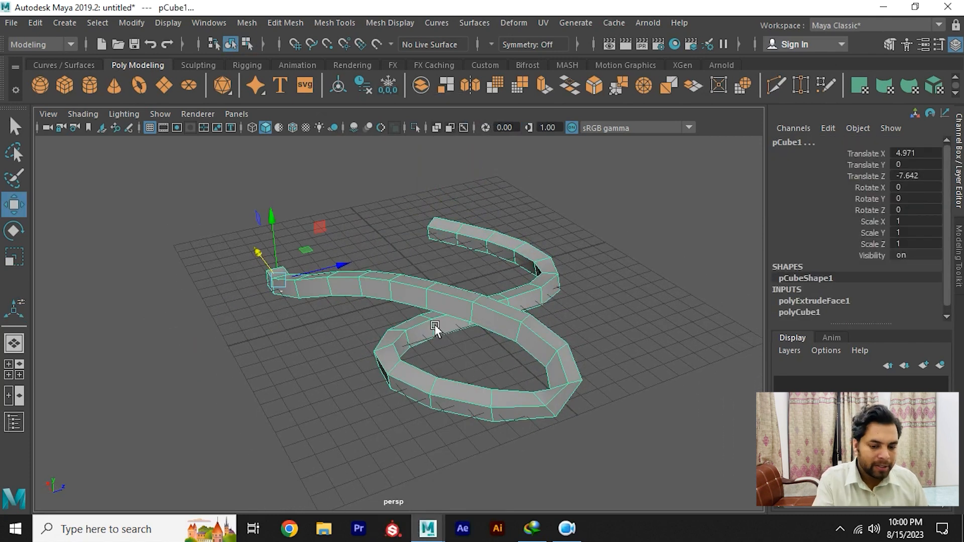
key("Delete")
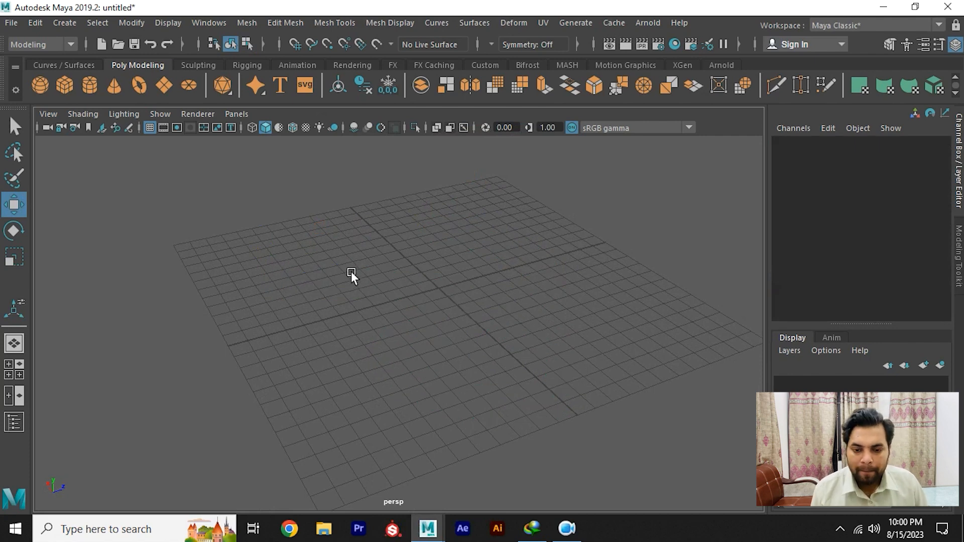
Create a polygon cylinder at the grid's centre and set its axis subdivisions to 12.
left_click_drag(350, 271, 449, 315, "alt")
scroll(449, 315, "up", 5)
middle_click_drag(449, 314, 441, 382, "alt")
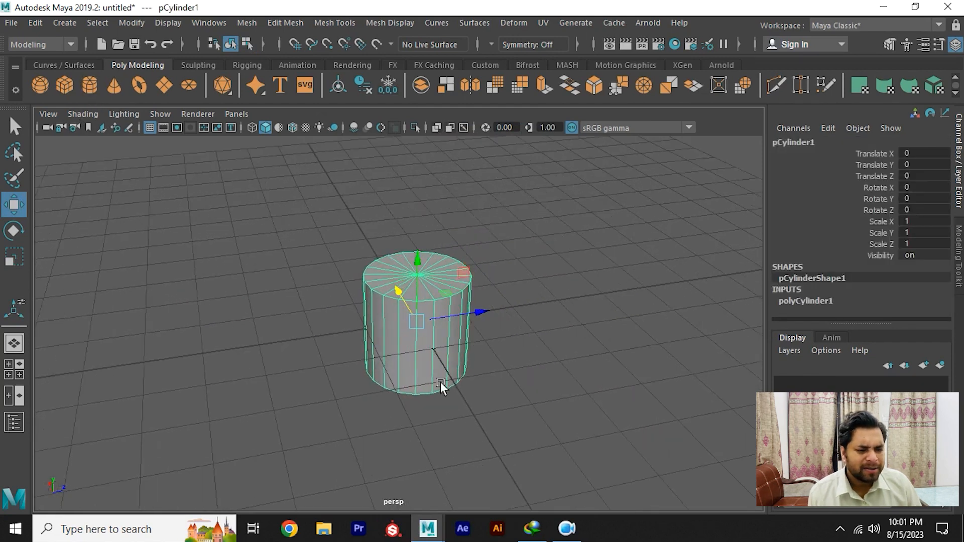
left_click(812, 299)
scroll(908, 314, "down", 3)
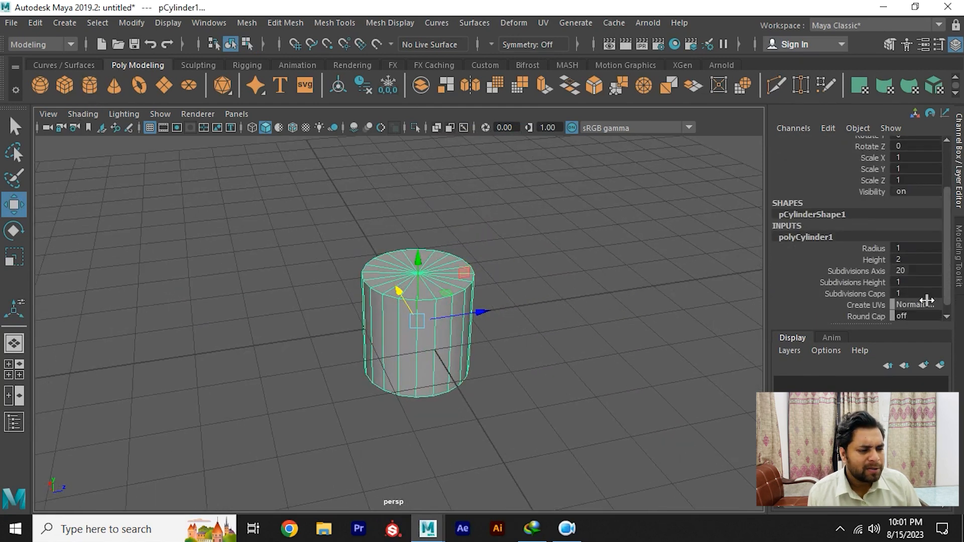
double_click(914, 270)
type("12")
key("Return")
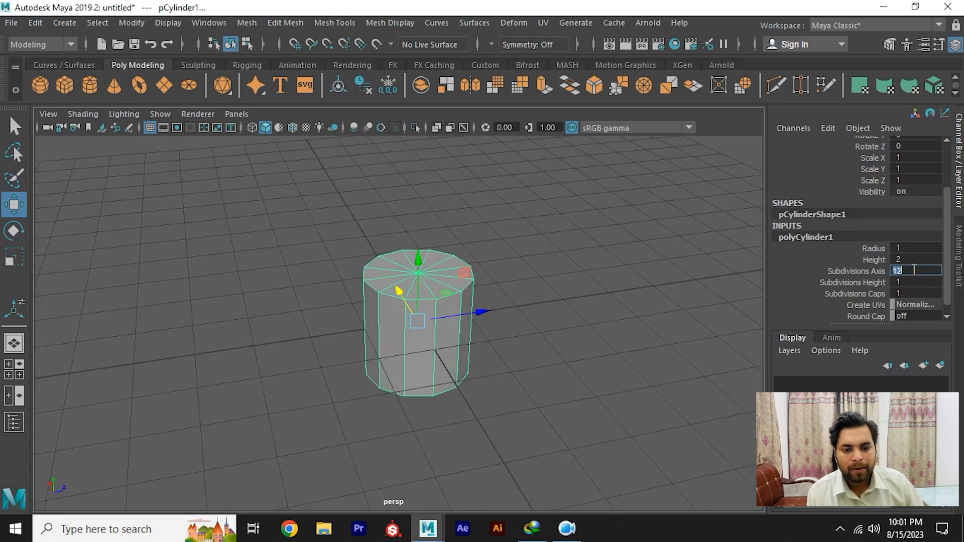
Delete all the cylinder's faces except its top cap, leaving a flat 12-sided disc.
left_click(519, 251)
left_click(428, 321)
left_click_drag(447, 315, 429, 201, "alt")
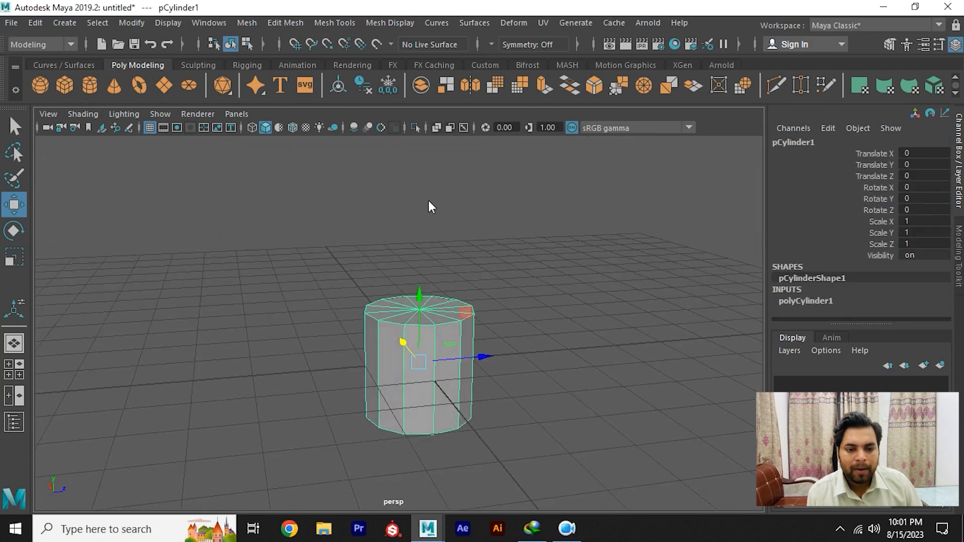
right_click(429, 201)
key("F11")
left_click_drag(308, 327, 517, 441)
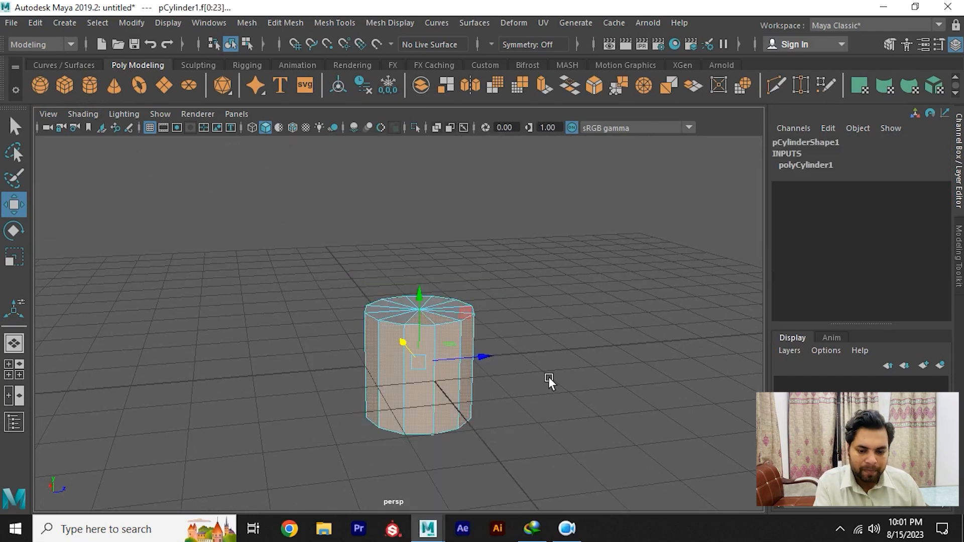
key("Delete")
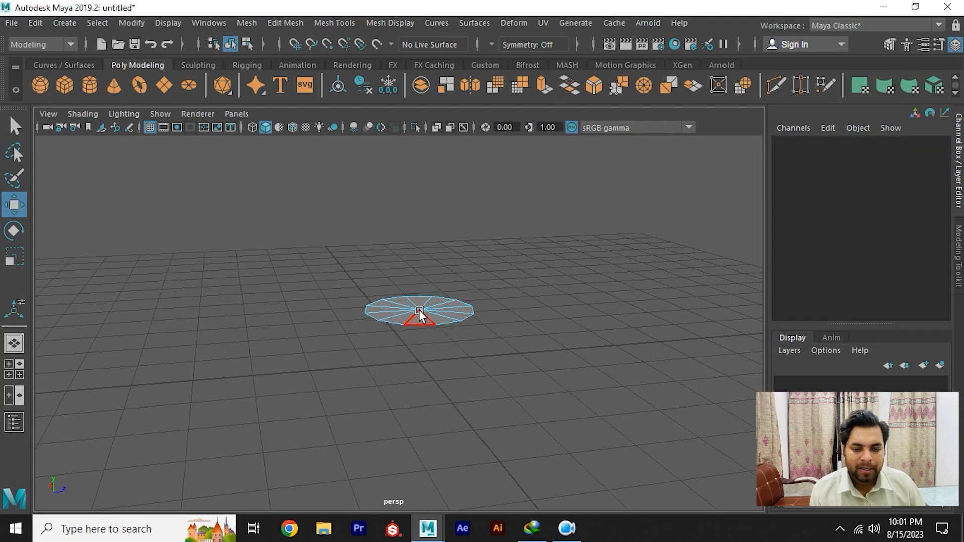
In the top view, duplicate the disc twice, placing copies at X 1.994 and at X 0.997, Z 1.738 in a touching triangle.
left_click(419, 309)
key("space")
left_click_drag(419, 309, 465, 308)
scroll(465, 307, "down", 1)
middle_click_drag(465, 308, 261, 231, "alt")
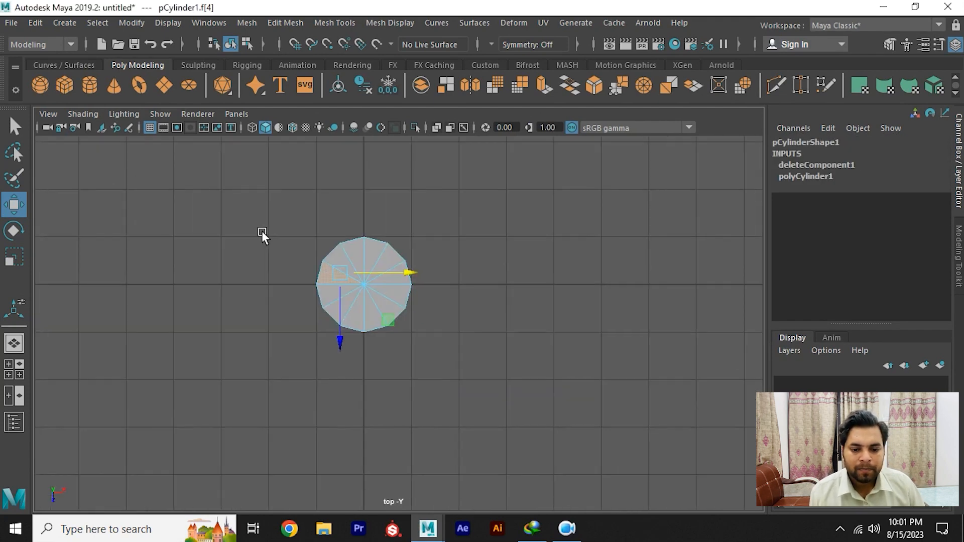
scroll(261, 231, "up", 1)
right_click_drag(346, 258, 402, 225)
left_click(472, 243)
left_click(380, 278)
scroll(462, 383, "up", 3)
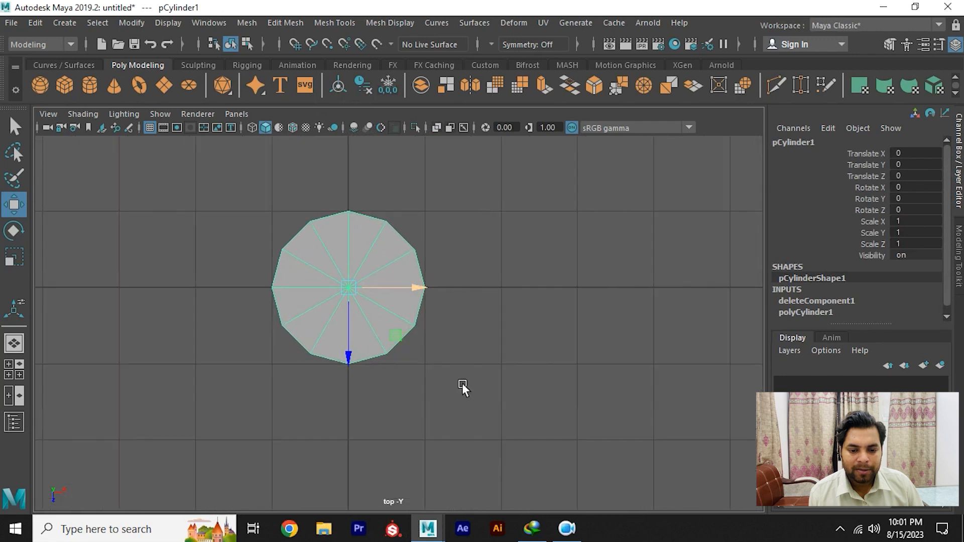
left_click_drag(412, 285, 574, 281, "shift")
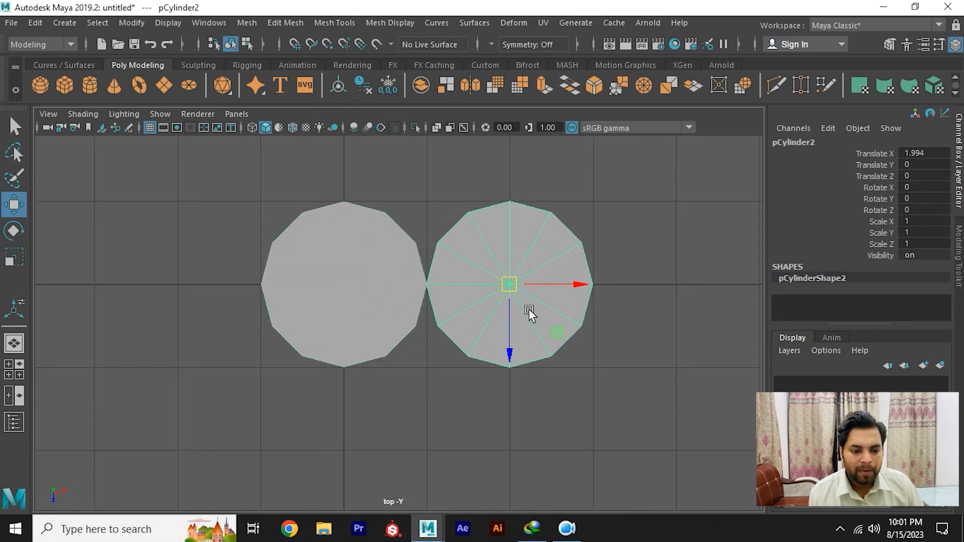
mouse_move(556, 332)
left_mouse_down("shift")
mouse_move(495, 495)
mouse_move(474, 475)
left_mouse_up("shift")
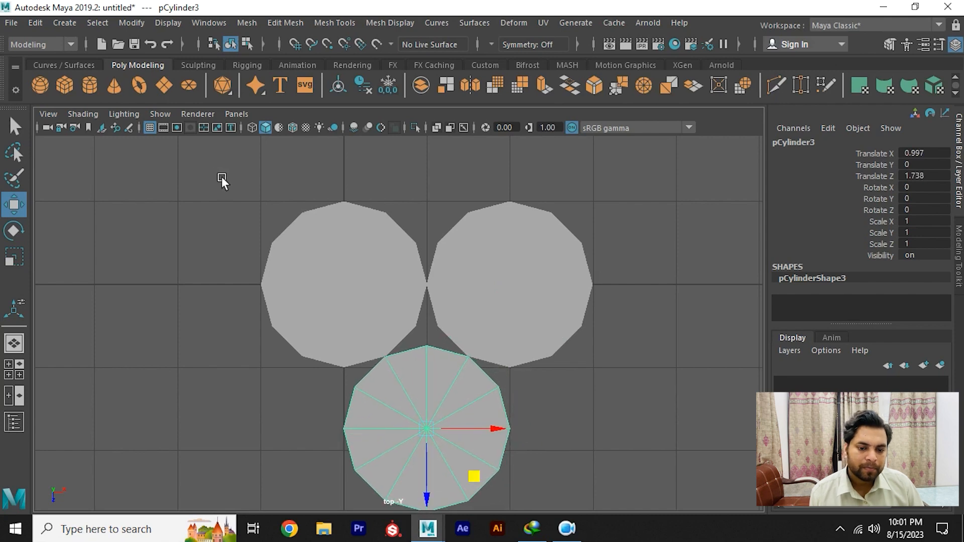
Combine the three discs into one mesh, delete its construction history and deselect it.
left_click_drag(221, 178, 628, 477)
key("space")
left_click_drag(464, 362, 465, 331)
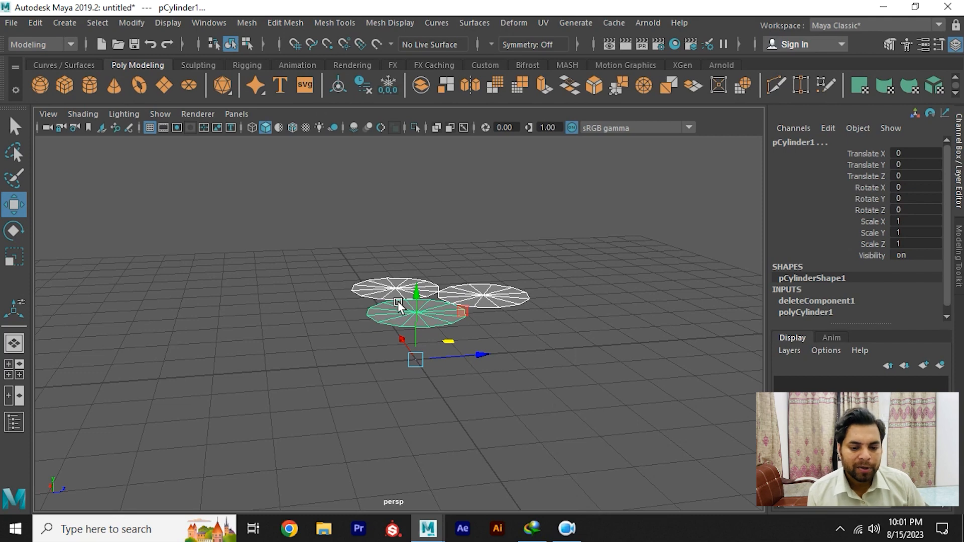
left_click_drag(398, 305, 409, 362, "alt")
left_click_drag(254, 224, 481, 333)
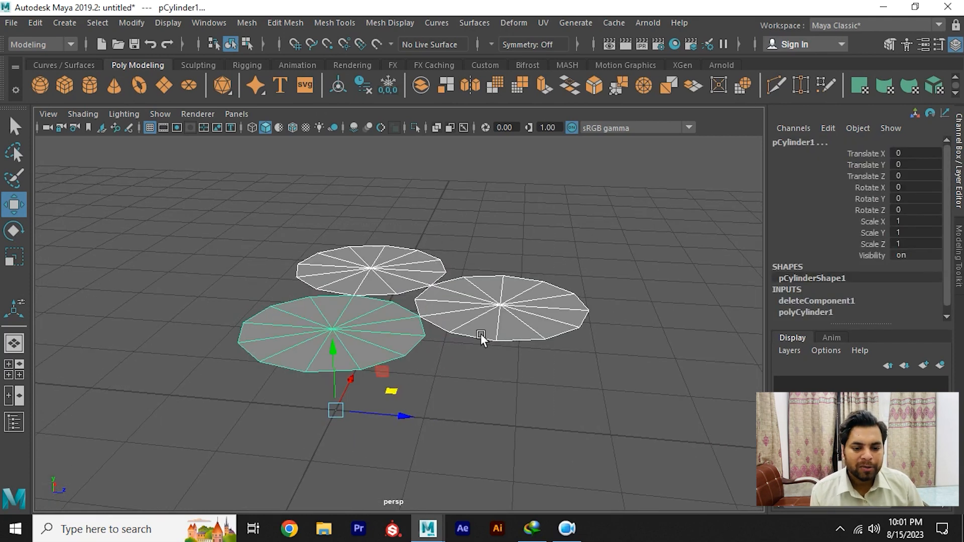
right_click_drag(463, 327, 439, 421, "shift")
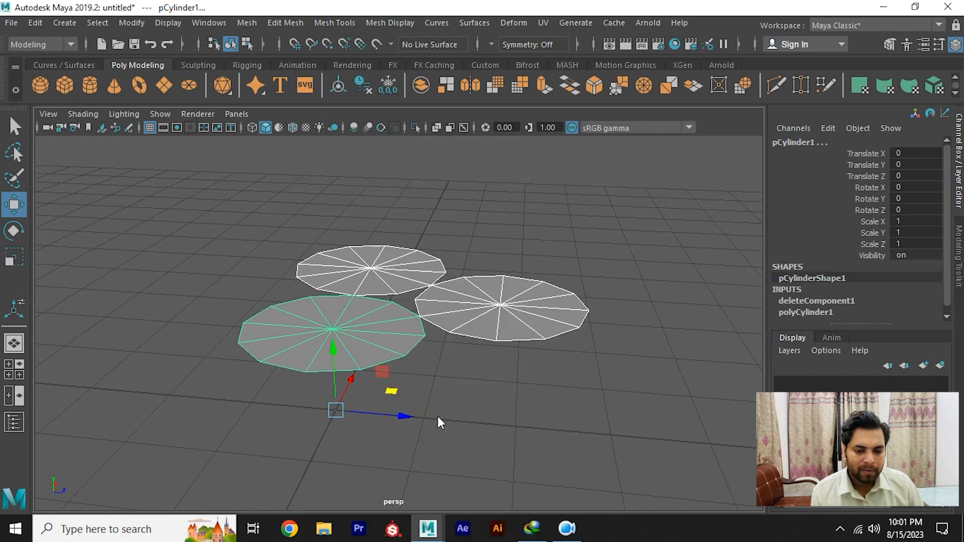
key("alt+shift+d")
right_click_drag(585, 347, 359, 320, "alt")
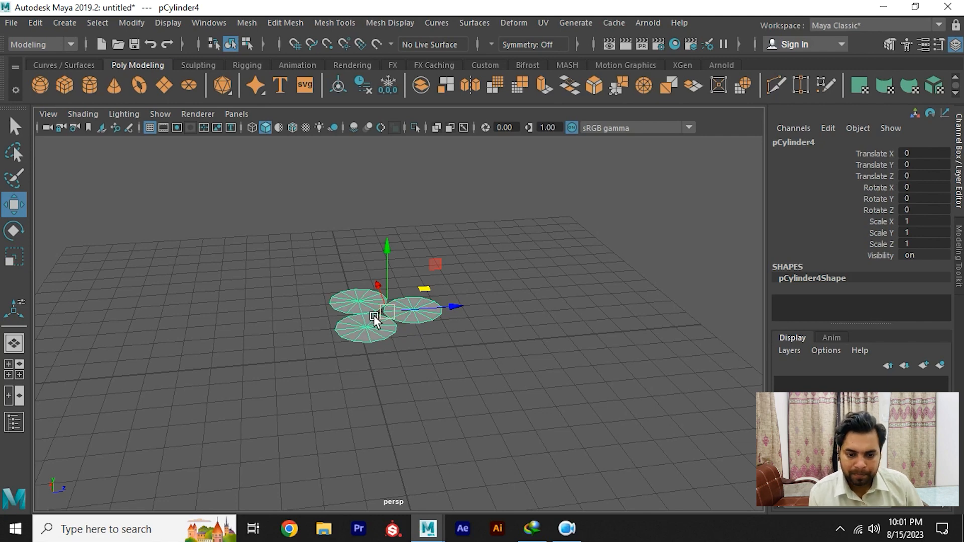
scroll(384, 322, "down", 2)
middle_click_drag(384, 322, 416, 318, "alt")
left_click(556, 278)
Draw an EP curve that loops around the three discs, crosses itself and runs out beyond the grid's far side.
middle_click_drag(444, 285, 401, 271, "alt")
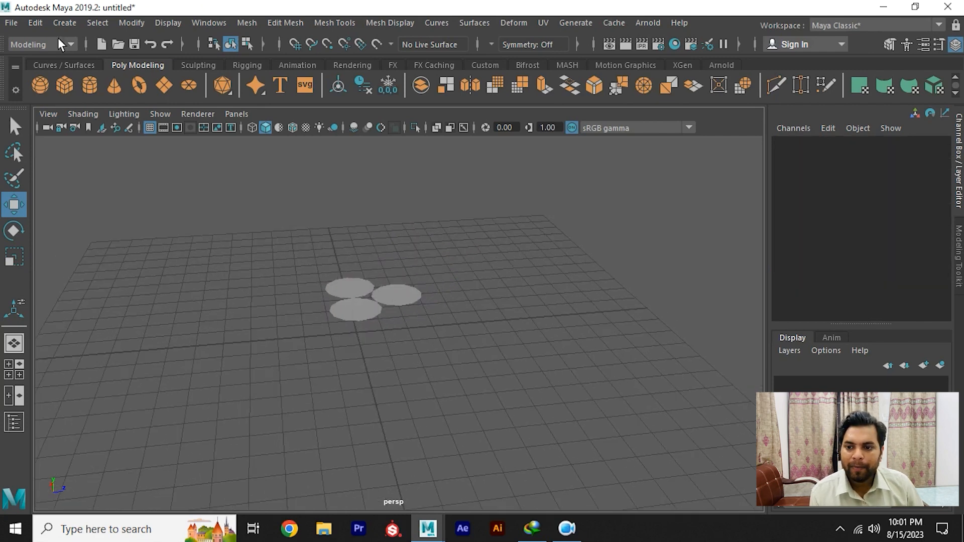
left_click(75, 64)
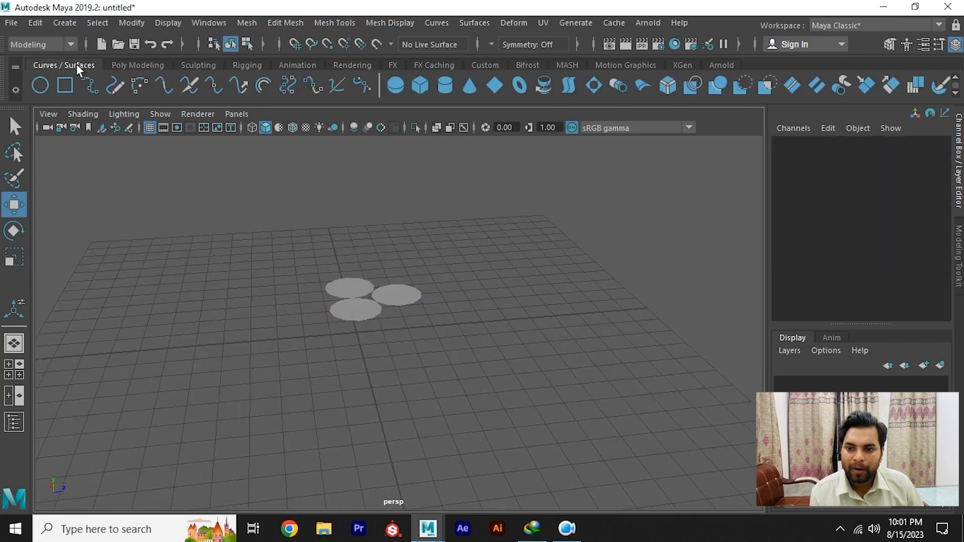
left_click(91, 93)
scroll(302, 319, "down", 3)
left_click(243, 336)
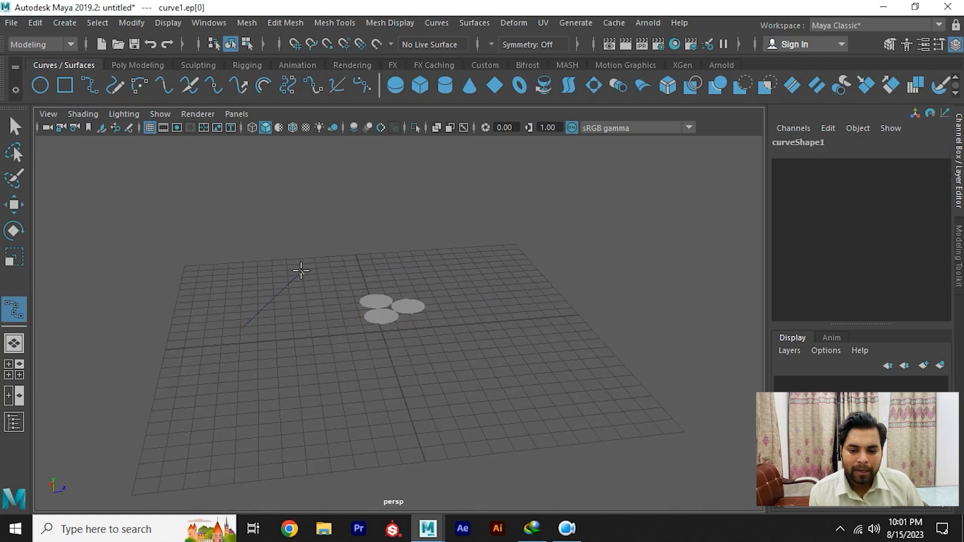
left_click(350, 243)
left_click(454, 336)
left_click(391, 414)
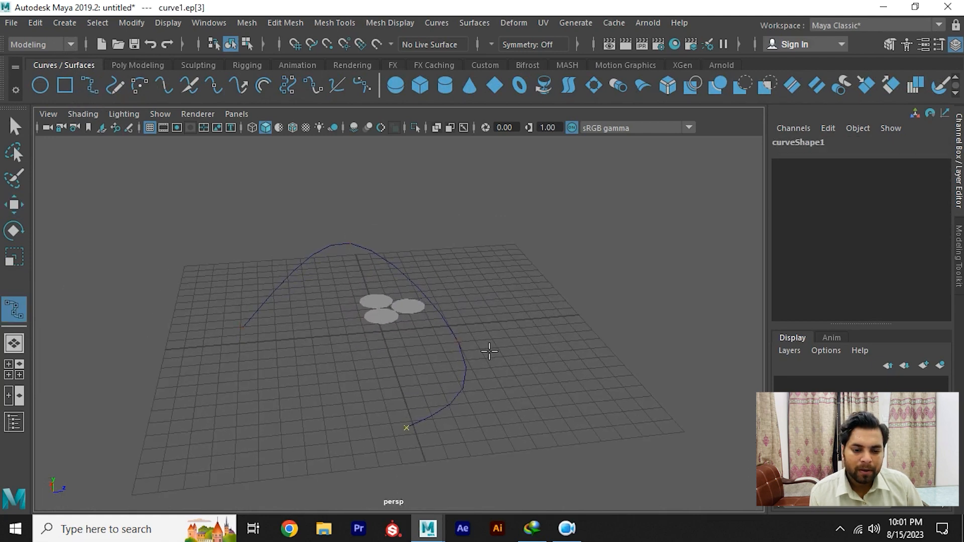
left_click(338, 335)
left_click_drag(392, 288, 532, 219)
key("w")
Raise the control vertex at the curve's first bend well above the grid.
scroll(460, 290, "down", 2)
left_click_drag(460, 290, 455, 341, "alt")
right_click_drag(454, 342, 559, 387, "alt")
key("F9")
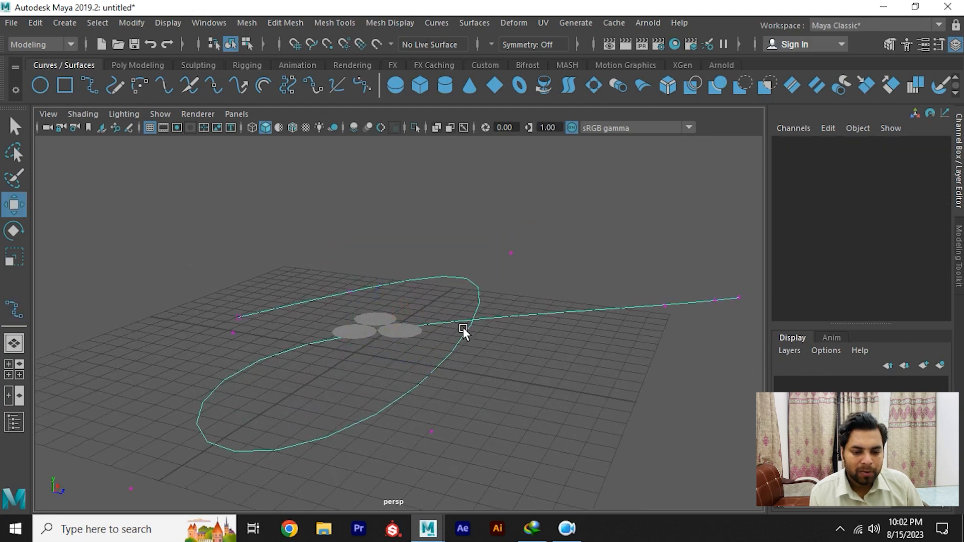
left_click(511, 253)
left_click_drag(511, 226, 513, 158)
left_click_drag(400, 308, 257, 336, "alt")
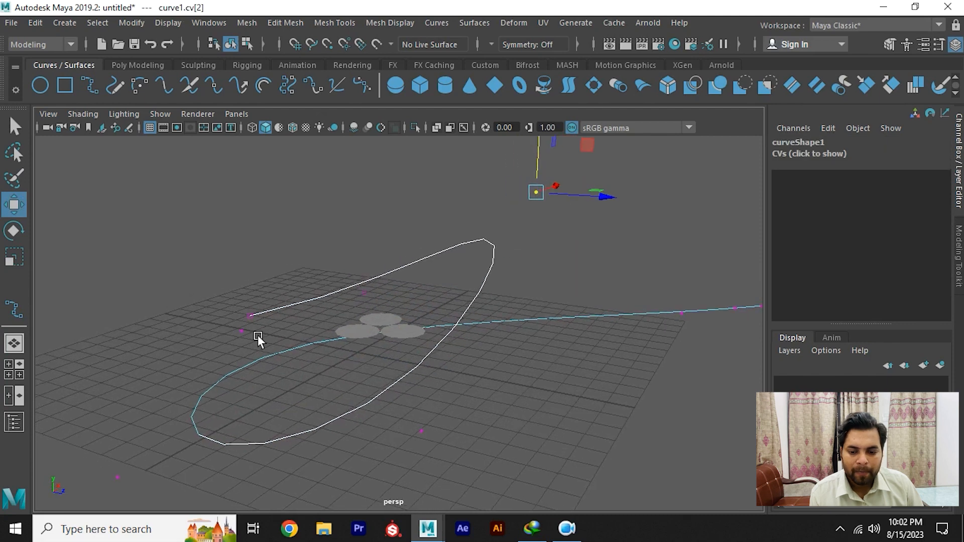
Adjust the height of the next control vertex along the curve's loop.
left_click(403, 408)
left_click(421, 431)
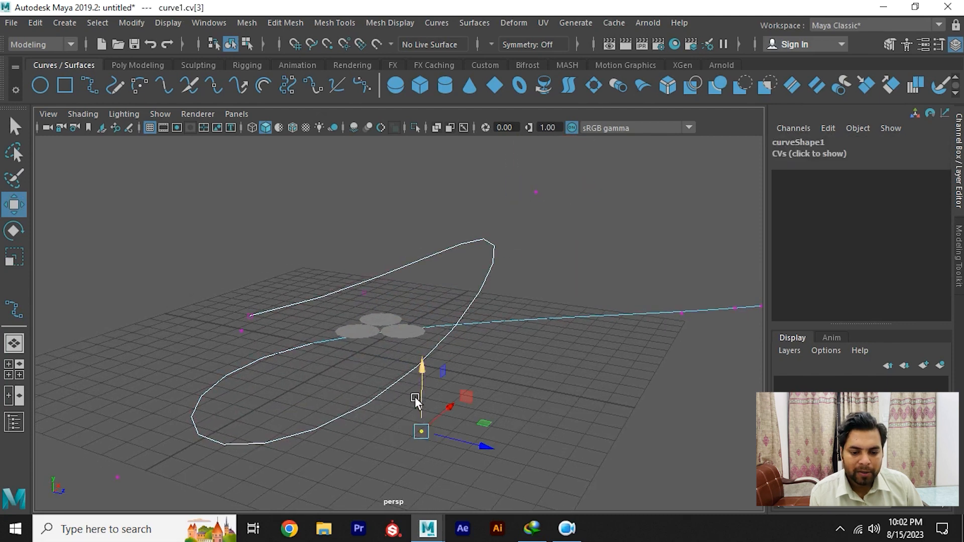
mouse_move(420, 397)
left_mouse_down()
mouse_move(423, 418)
mouse_move(424, 409)
left_mouse_up()
left_click_drag(486, 372, 581, 371, "alt")
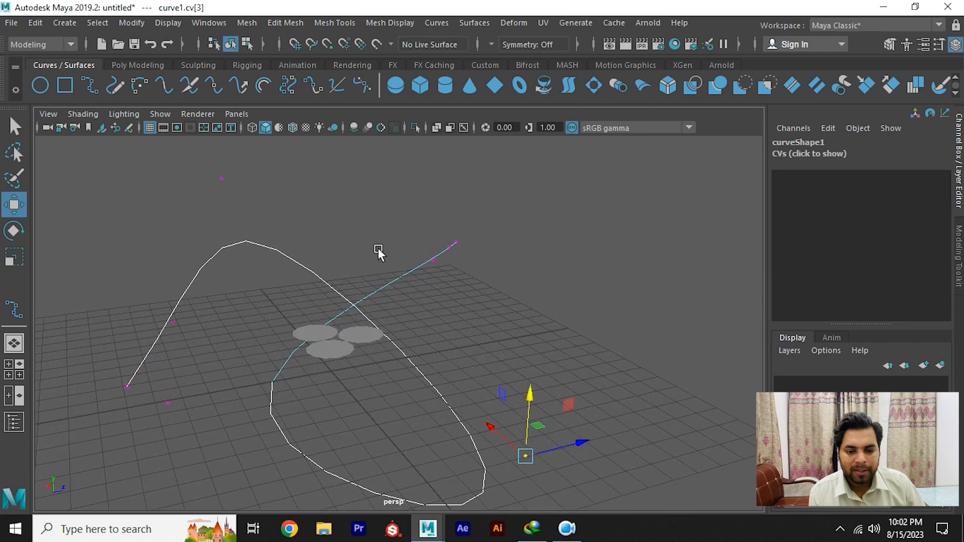
left_click_drag(378, 248, 362, 285, "alt")
left_click_drag(360, 378, 383, 323, "alt")
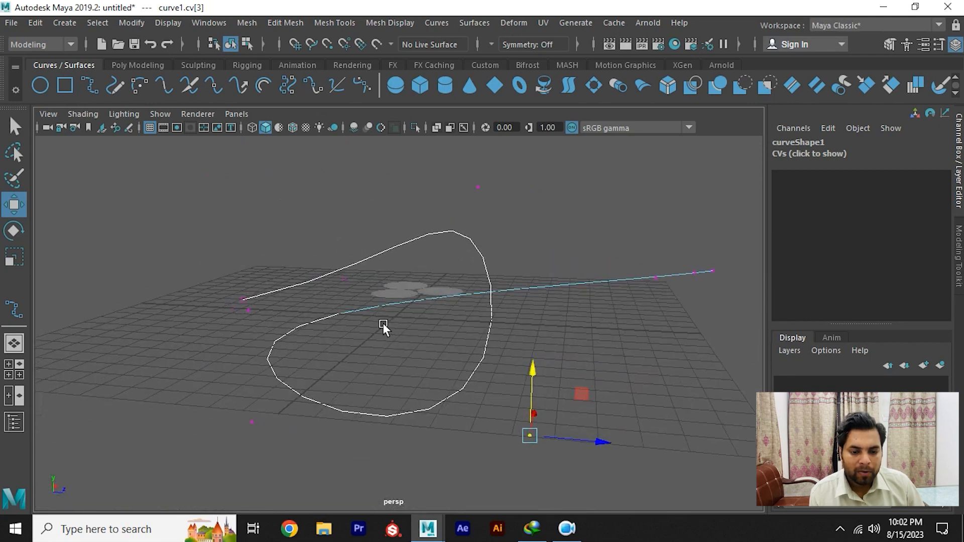
Return the curve to object mode, rebuild it and display its new control vertices.
right_click_drag(474, 243, 546, 131)
left_click_drag(508, 263, 513, 319)
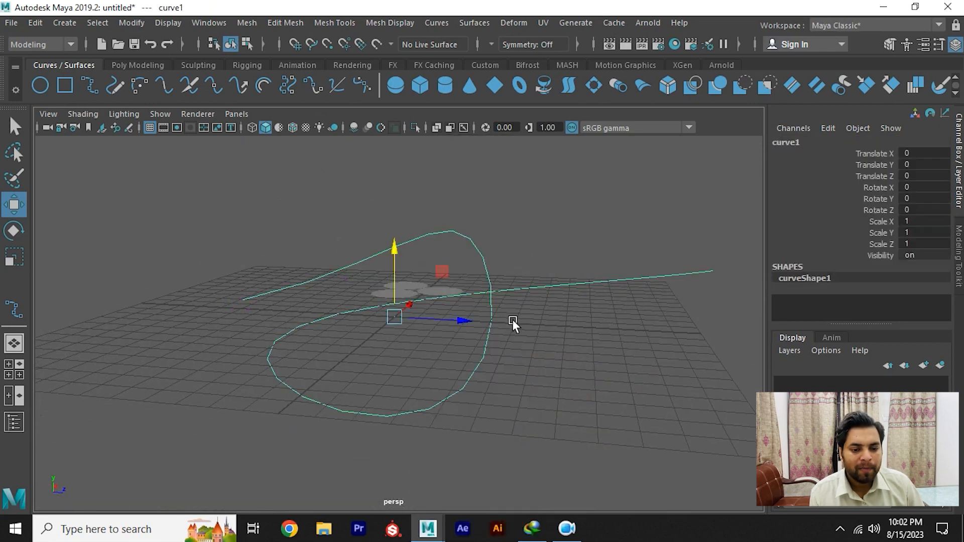
left_click(437, 23)
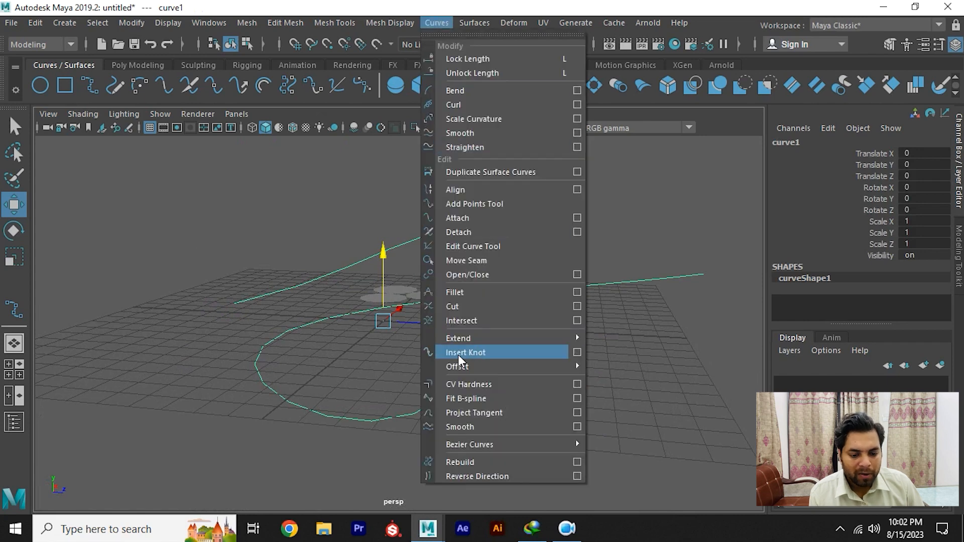
left_click(460, 462)
left_click_drag(480, 459, 402, 314, "alt")
right_click_drag(360, 284, 358, 281)
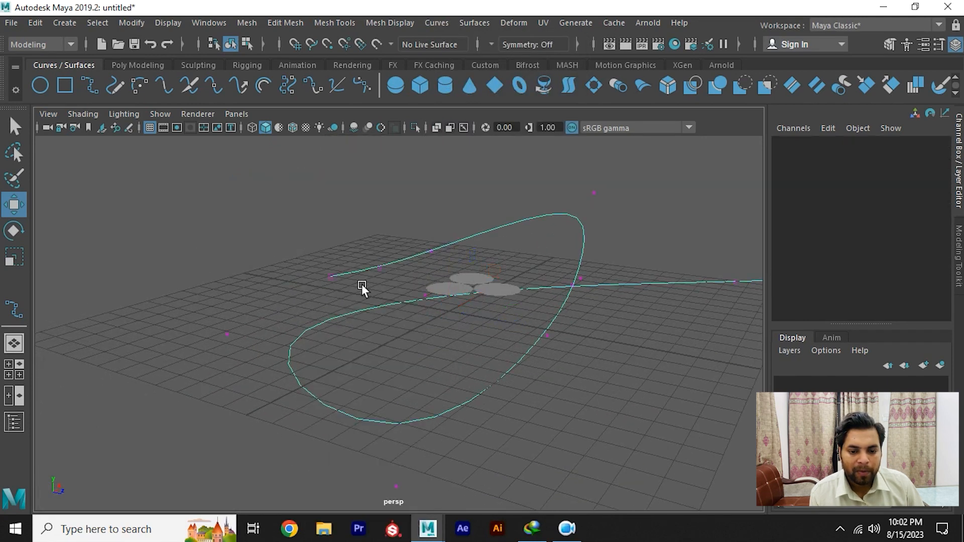
Reshape the rebuilt curve by moving its control vertices into a wavier loop and return to object mode.
left_click_drag(362, 285, 438, 307, "alt")
left_click_drag(437, 270, 495, 343)
left_click(489, 338)
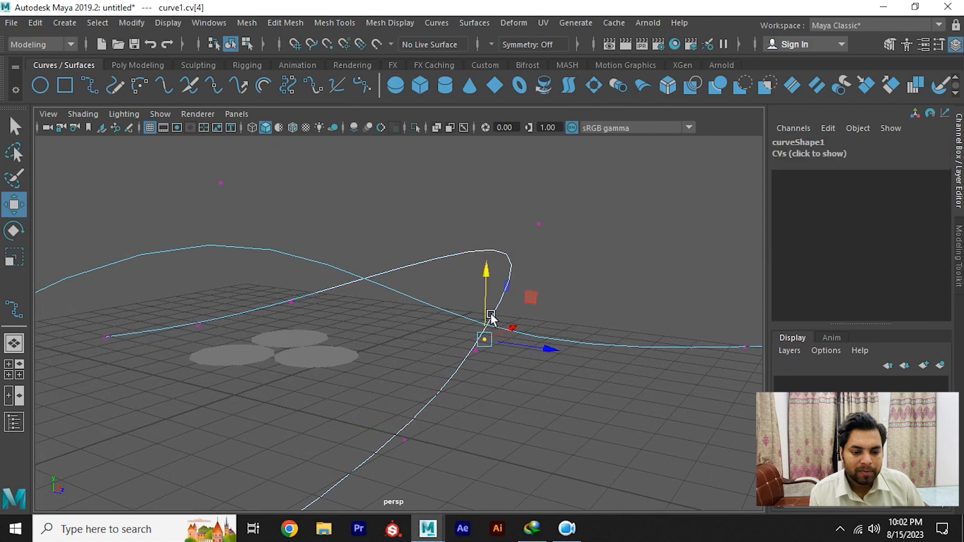
left_click_drag(488, 296, 437, 280)
right_click_drag(434, 180, 507, 162)
left_click(520, 181)
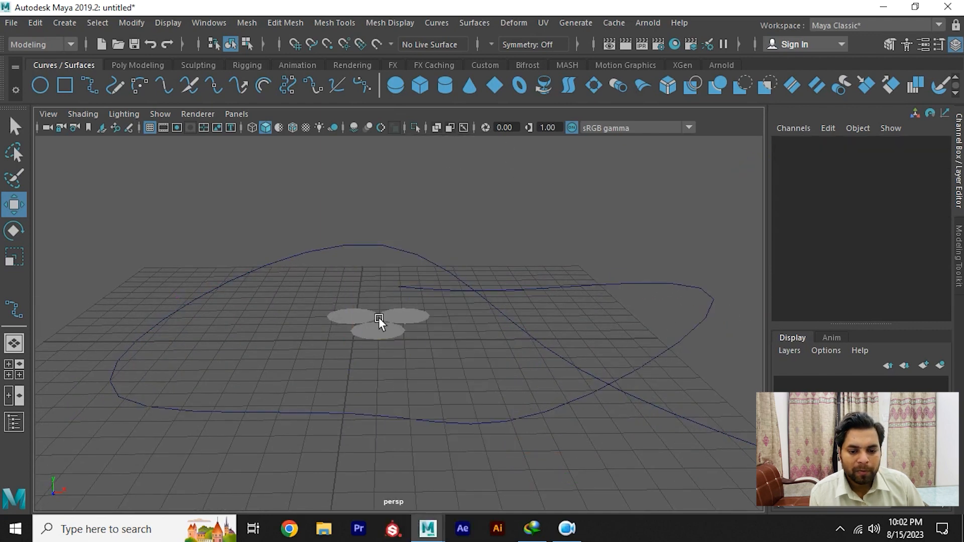
Scale the combined discs uniformly to 0.276 and move them to Z -7.992, near the curve's end.
left_click(378, 318)
left_click_drag(378, 318, 381, 331, "alt")
middle_click_drag(381, 330, 469, 372, "alt")
right_click_drag(469, 372, 476, 432, "alt")
key("r")
left_click_drag(437, 357, 358, 292)
key("w")
left_click_drag(459, 326, 251, 303, "alt")
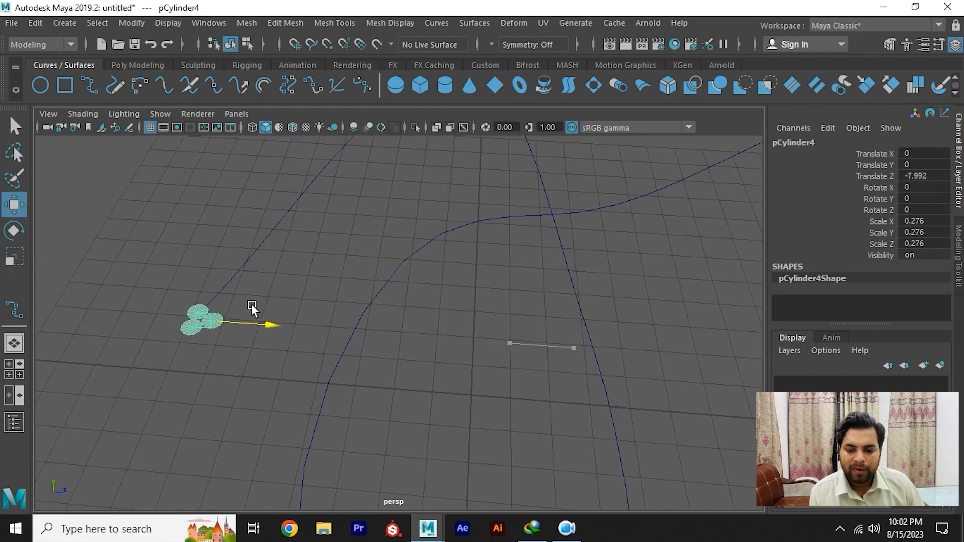
In the top view, move the discs to X 0.665, Z -8.757, beside the curve's end point.
key("space")
key("space")
key("f")
scroll(455, 347, "down", 8)
middle_click_drag(387, 329, 379, 399, "alt")
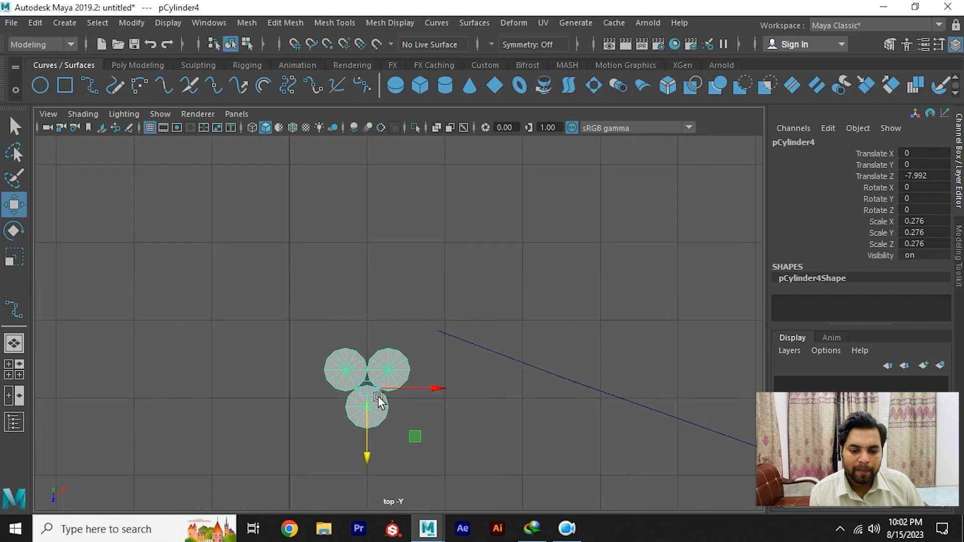
left_click_drag(368, 390, 420, 324)
scroll(538, 432, "up", 5)
middle_click_drag(468, 383, 395, 389, "alt")
Rotate the discs -90 degrees in Z and 22.979 degrees in X so they face along the curve.
key("e")
scroll(379, 341, "up", 1)
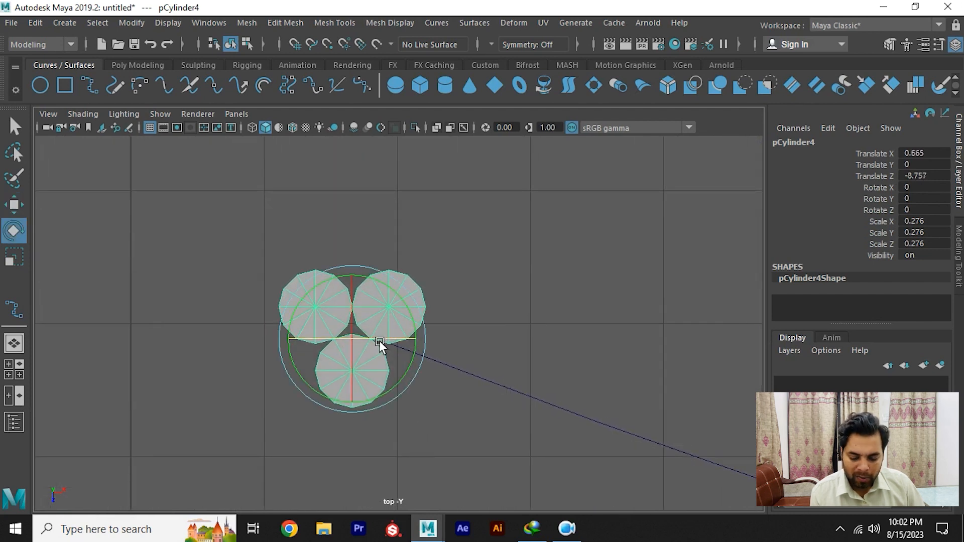
left_click_drag(372, 335, 452, 342)
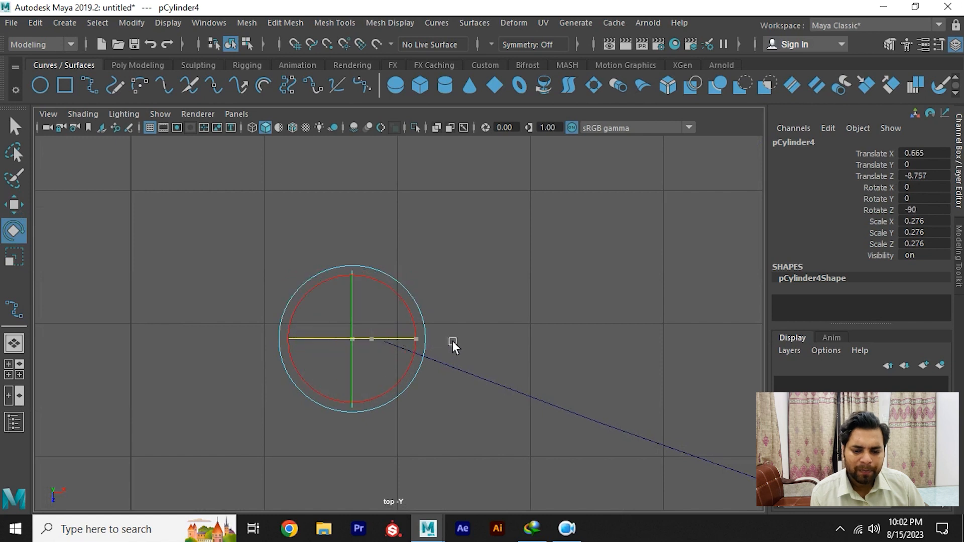
left_click_drag(417, 313, 427, 339)
Move the discs onto the curve's end point at X 0.877, Y -1.01, Z -8.674, centring the three around it.
key("w")
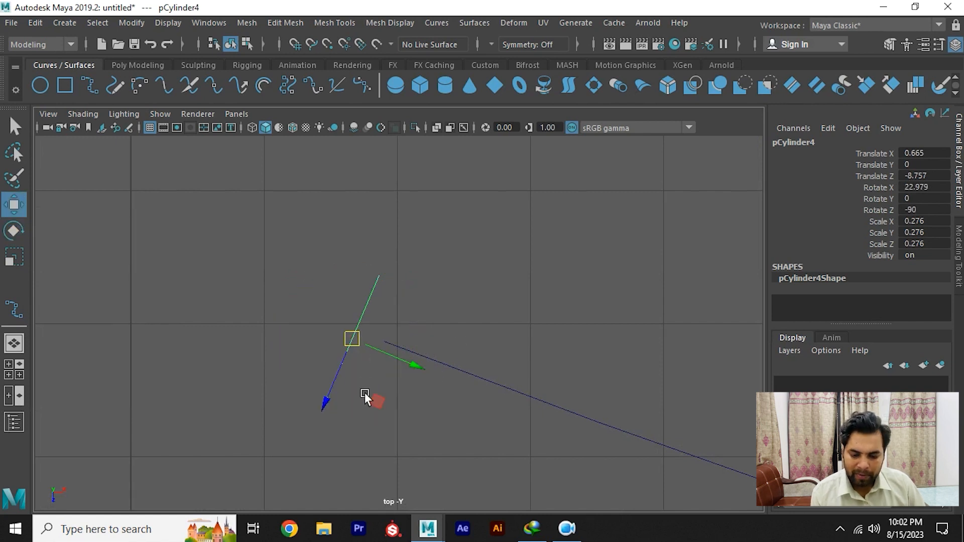
left_click_drag(373, 352, 334, 275)
key("v")
key("space")
key("f")
scroll(348, 354, "down", 5)
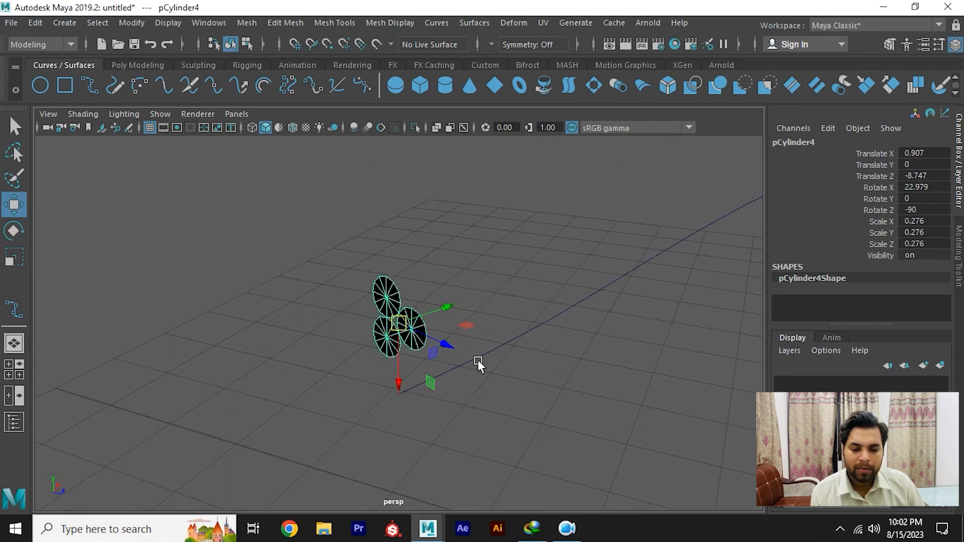
left_click_drag(478, 360, 385, 349, "alt")
scroll(390, 390, "up", 2)
left_click_drag(390, 390, 409, 449, "alt")
left_click_drag(461, 388, 321, 357, "alt")
scroll(312, 355, "down", 5)
left_click_drag(251, 345, 363, 370, "alt")
scroll(363, 370, "up", 1)
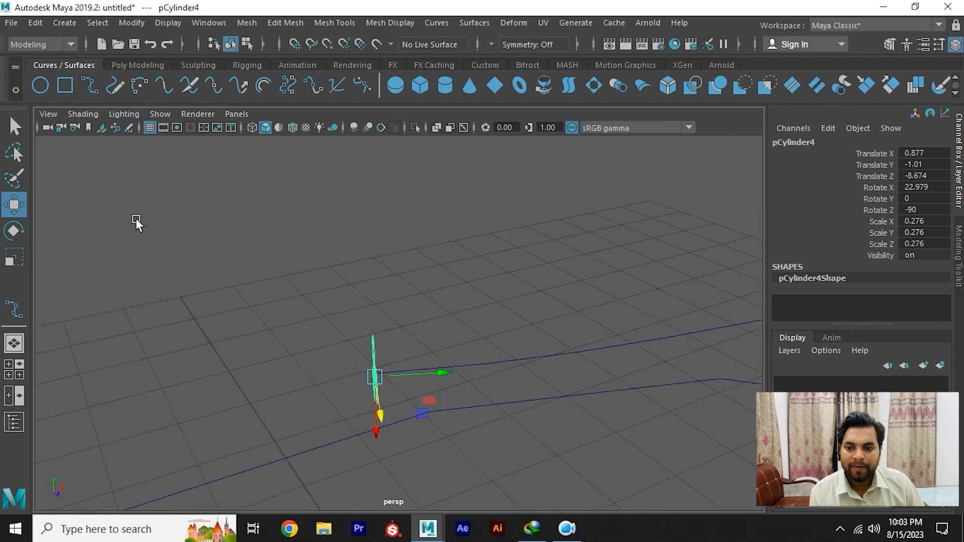
Freeze the discs' transformations and extrude all their faces along the curve.
left_click(147, 67)
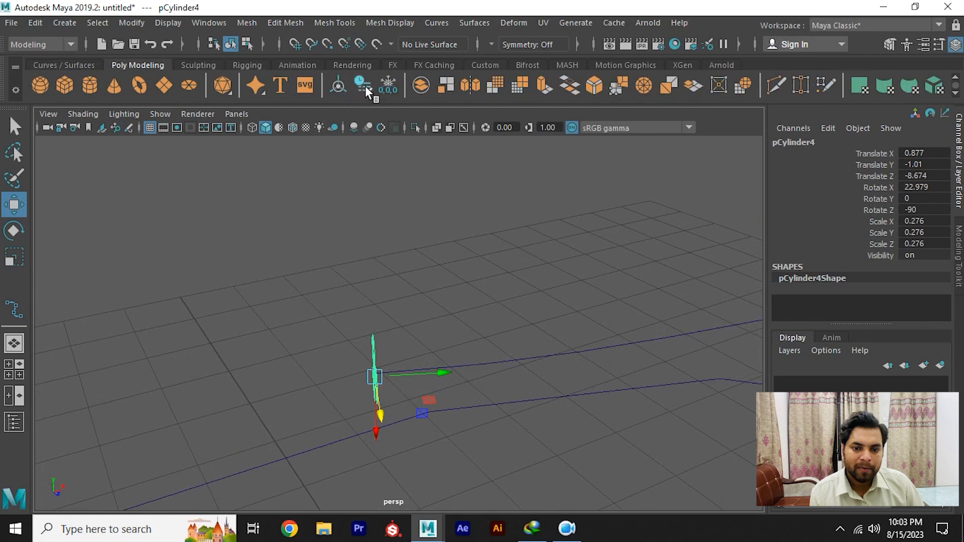
left_click(382, 81)
left_click_drag(358, 231, 360, 203, "alt")
right_click(359, 203)
left_click(359, 177)
left_click_drag(201, 218, 369, 441)
left_click_drag(446, 308, 429, 414)
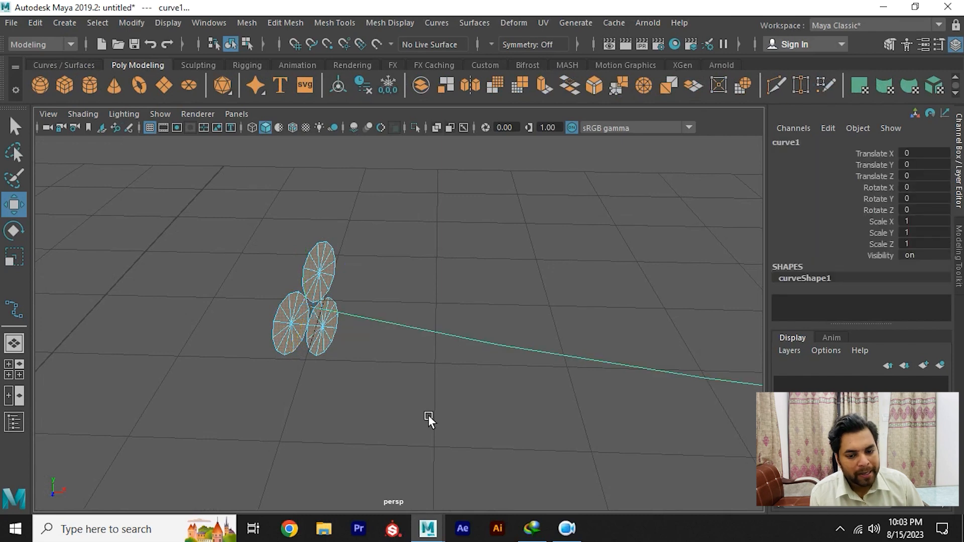
right_click(414, 256, "shift")
left_click(414, 251)
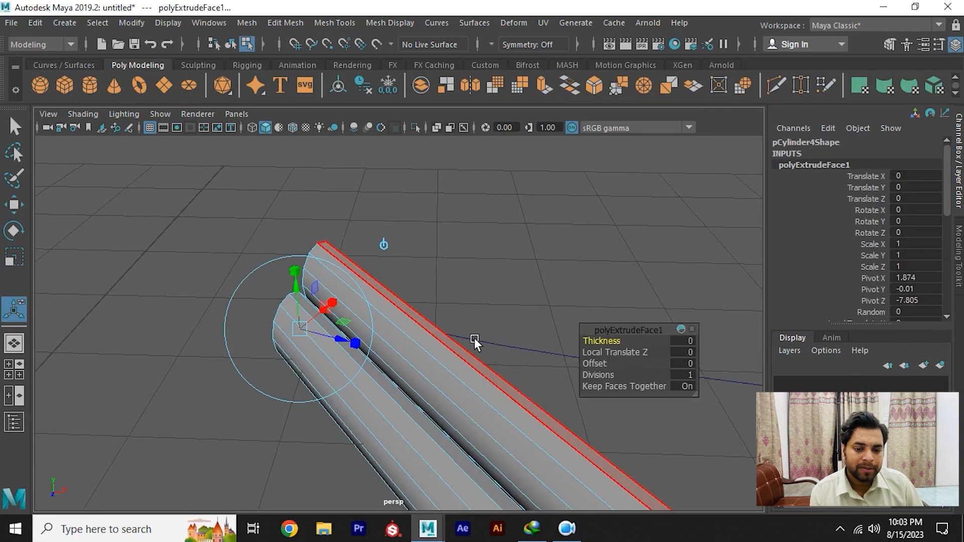
Set the extrusion's divisions to 50 so the three strands follow the looping curve smoothly.
scroll(474, 338, "down", 5)
middle_click_drag(400, 368, 357, 326, "alt")
scroll(471, 398, "down", 5)
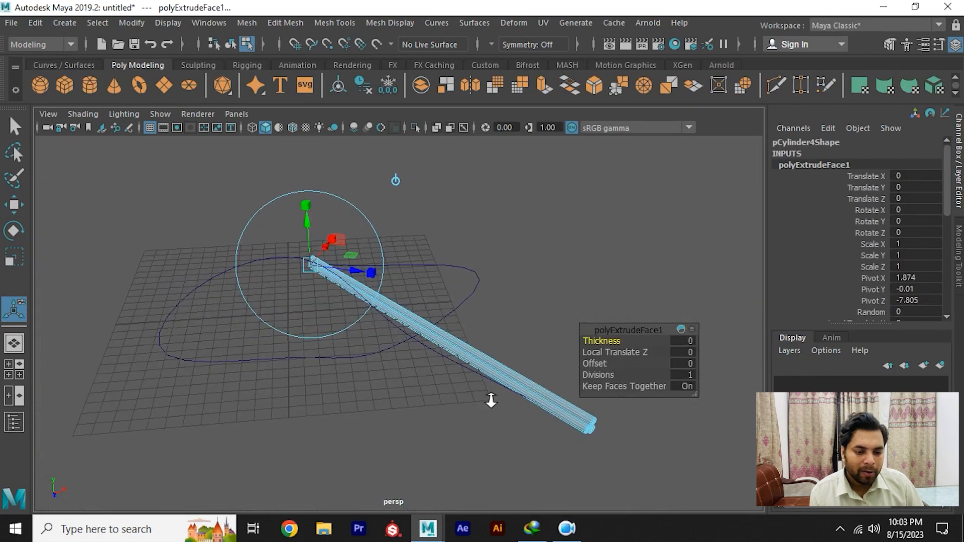
left_click_drag(620, 375, 809, 387)
left_click_drag(477, 315, 420, 377, "alt")
scroll(420, 377, "up", 2)
middle_click_drag(420, 377, 490, 396, "alt")
scroll(490, 397, "up", 1)
left_click_drag(490, 396, 497, 392, "alt")
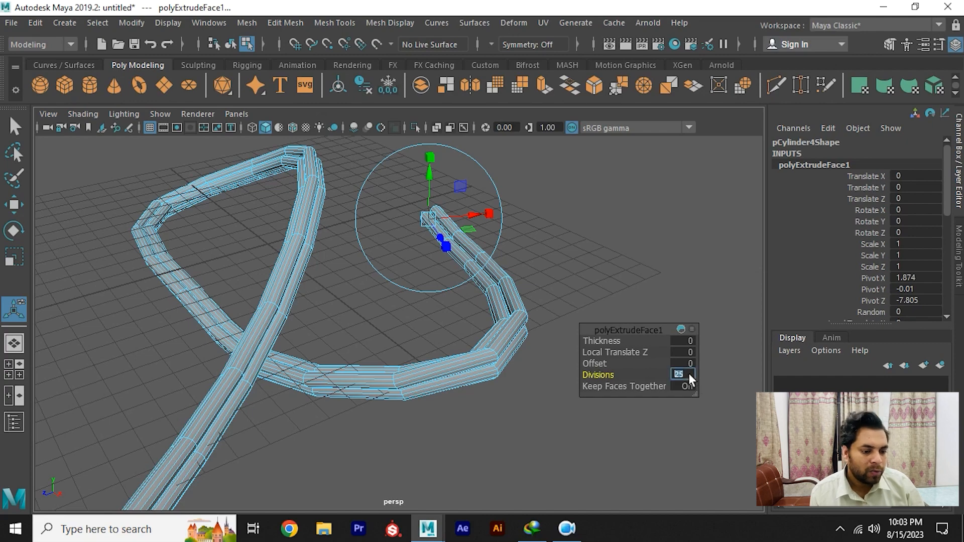
key("Return")
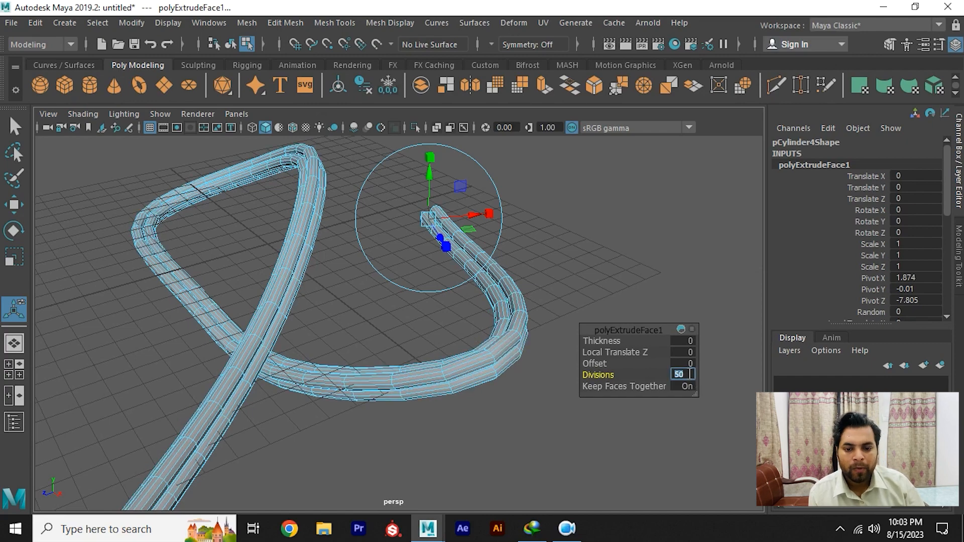
Return to object mode, deselect the extruded strands and display them in smooth preview.
left_click_drag(299, 339, 373, 236, "alt")
right_click_drag(371, 236, 439, 120)
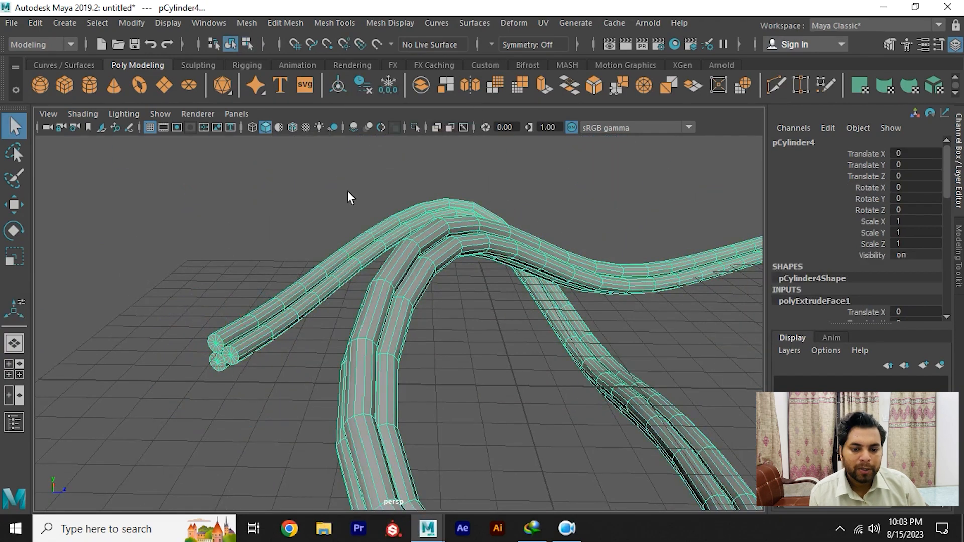
left_click(349, 191)
left_click(382, 238)
left_click(324, 190)
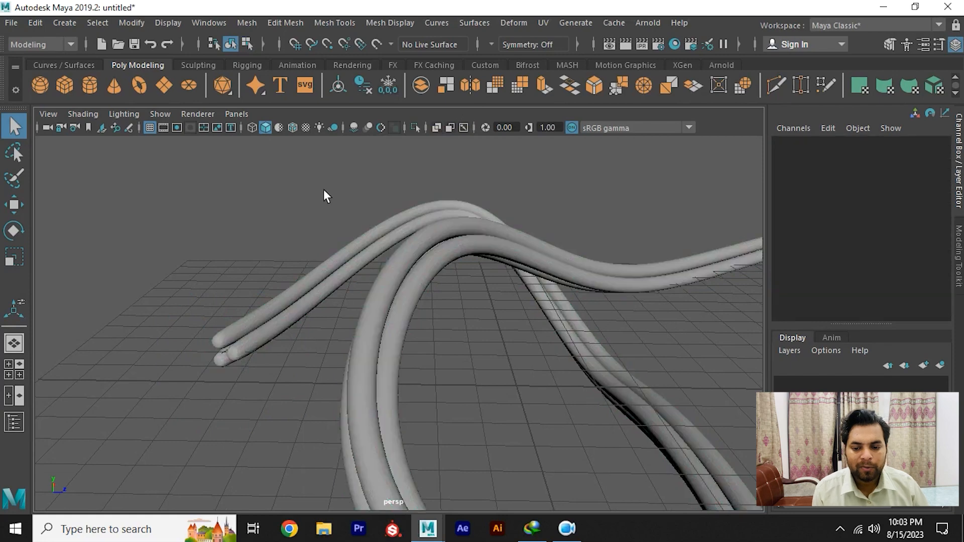
left_click_drag(323, 189, 366, 279, "alt")
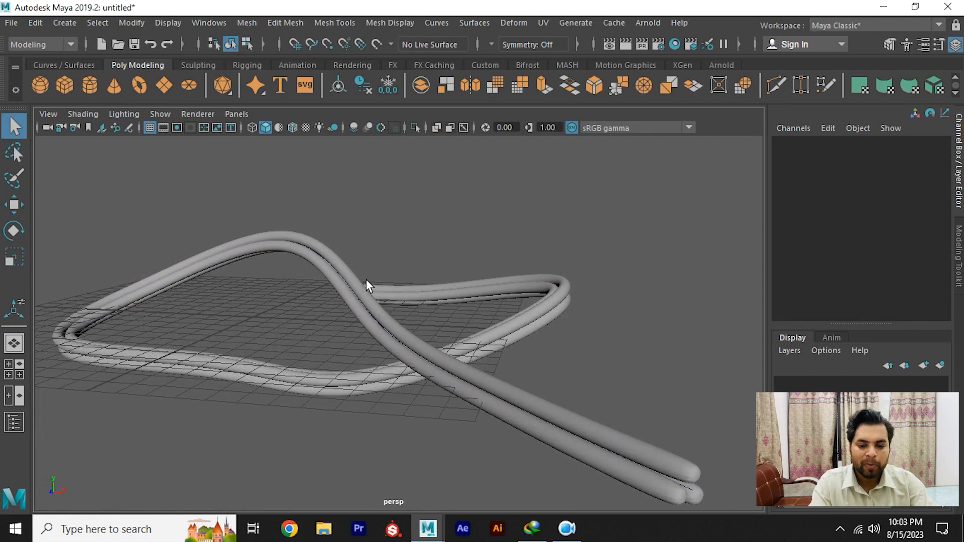
left_click_drag(366, 287, 406, 314, "alt")
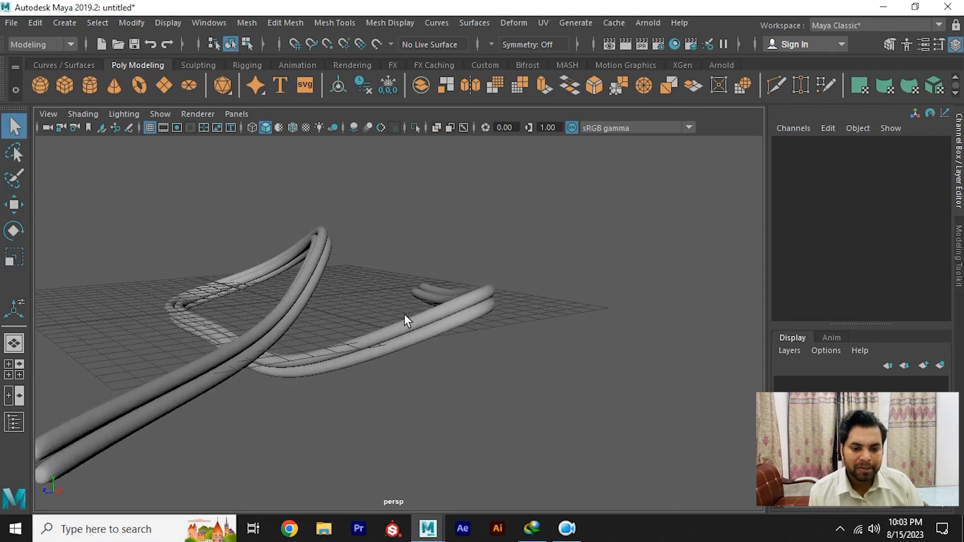
left_click_drag(404, 318, 442, 369, "alt")
Set the strands' extrusion Twist to 3000 and check how they wind around each other.
left_click(429, 338)
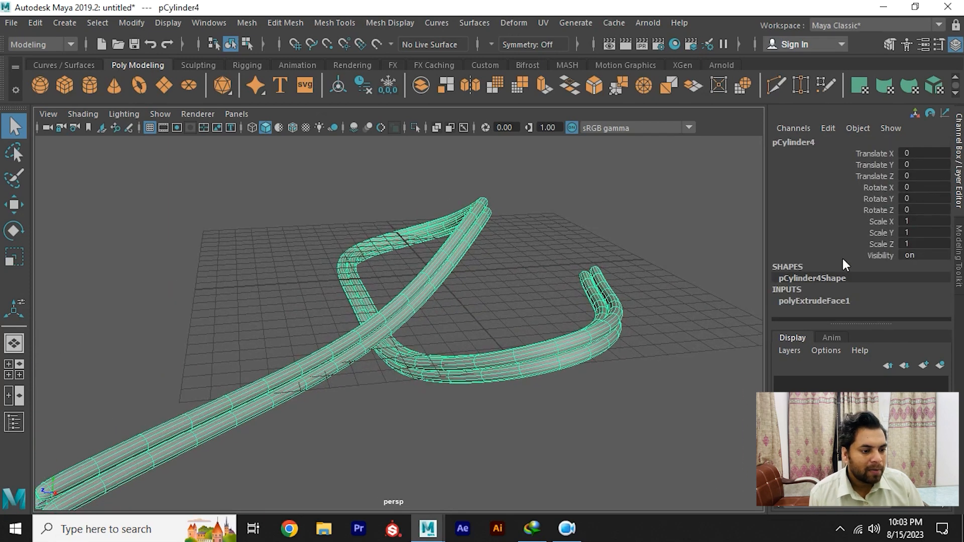
left_click(842, 301)
scroll(829, 231, "down", 10)
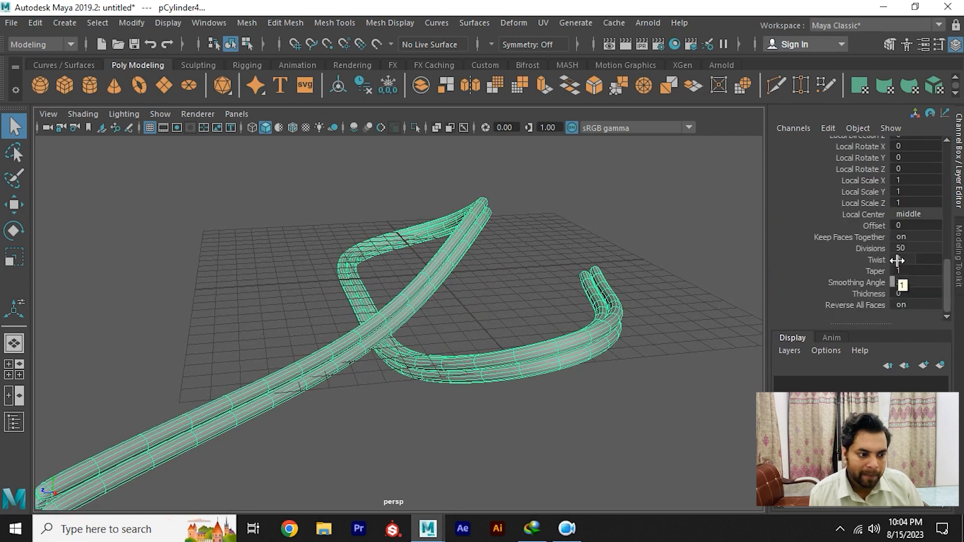
left_click(900, 260)
type("30")
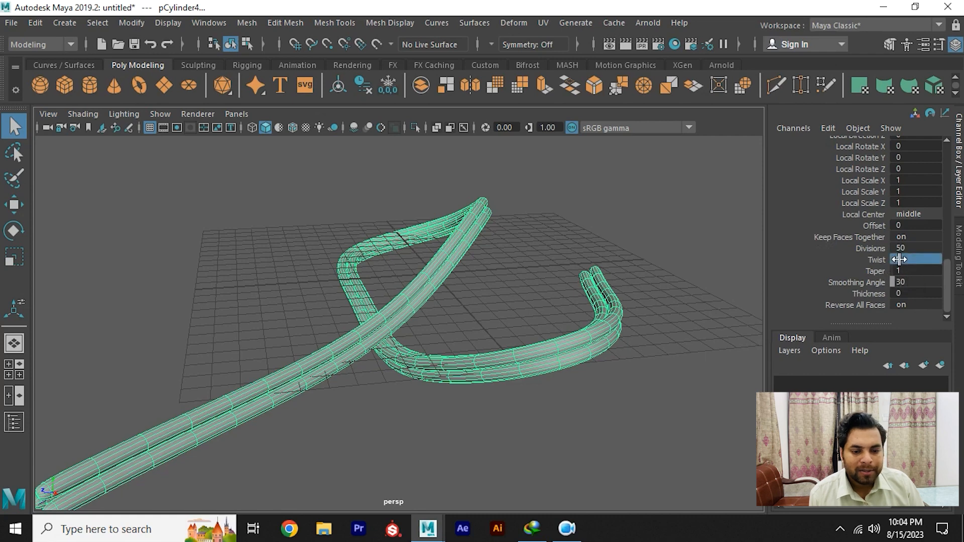
key("Return")
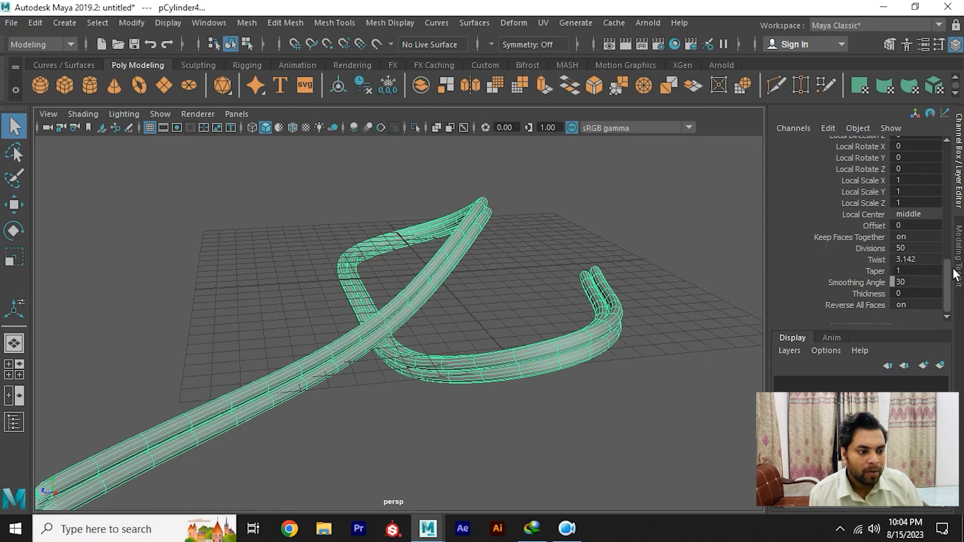
left_click_drag(547, 269, 564, 318, "alt")
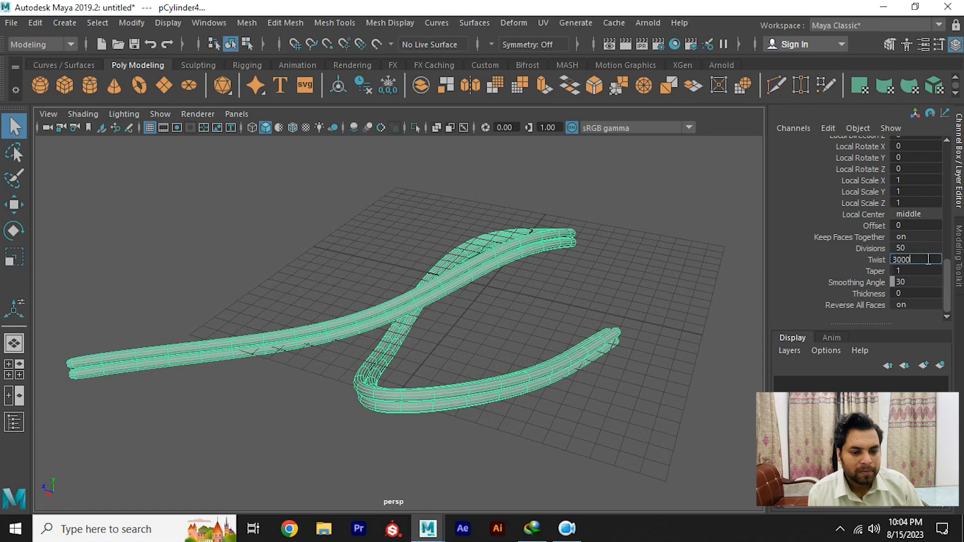
key("Return")
left_click_drag(552, 273, 403, 322, "alt")
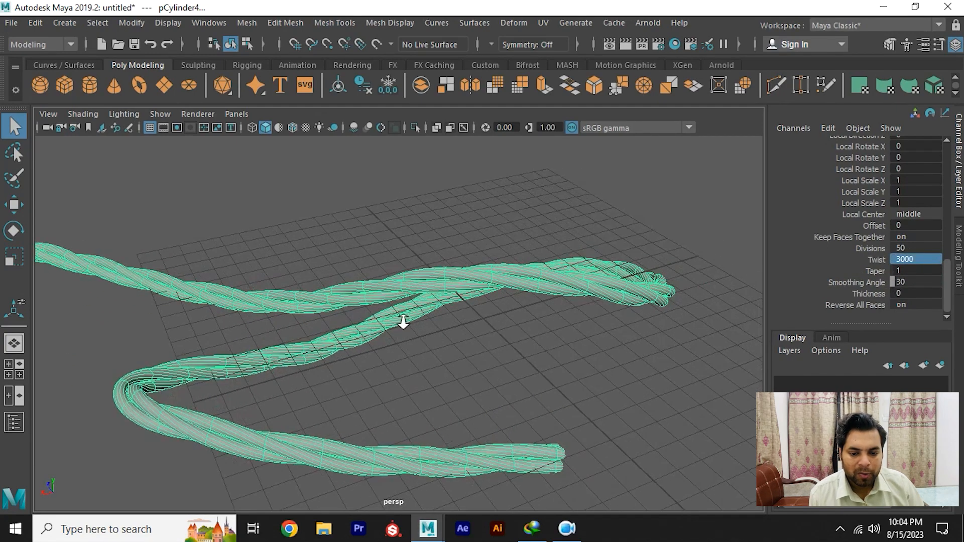
left_click(429, 296)
left_click_drag(452, 268, 427, 269, "alt")
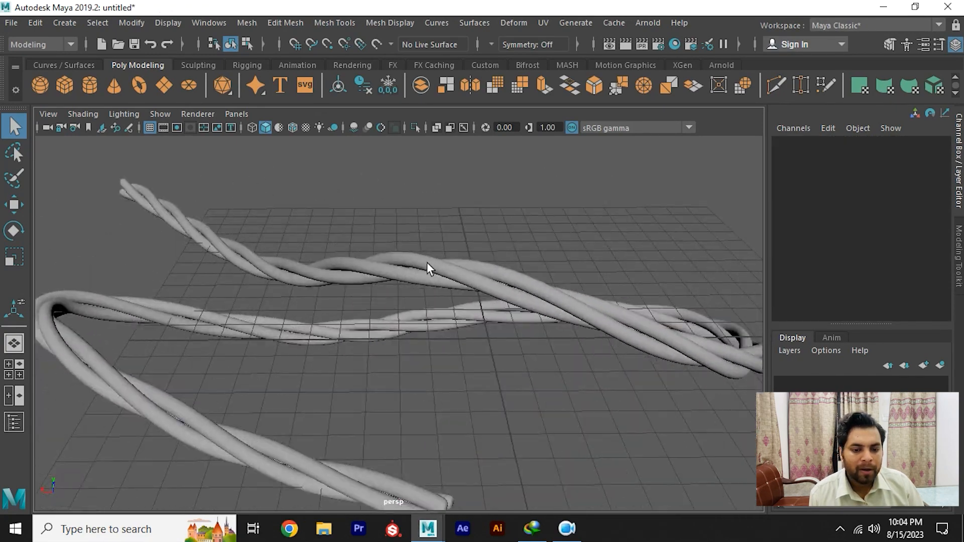
Try a Twist of 8000 on the strands' face extrusion for tighter winding.
left_click(427, 269)
key("f")
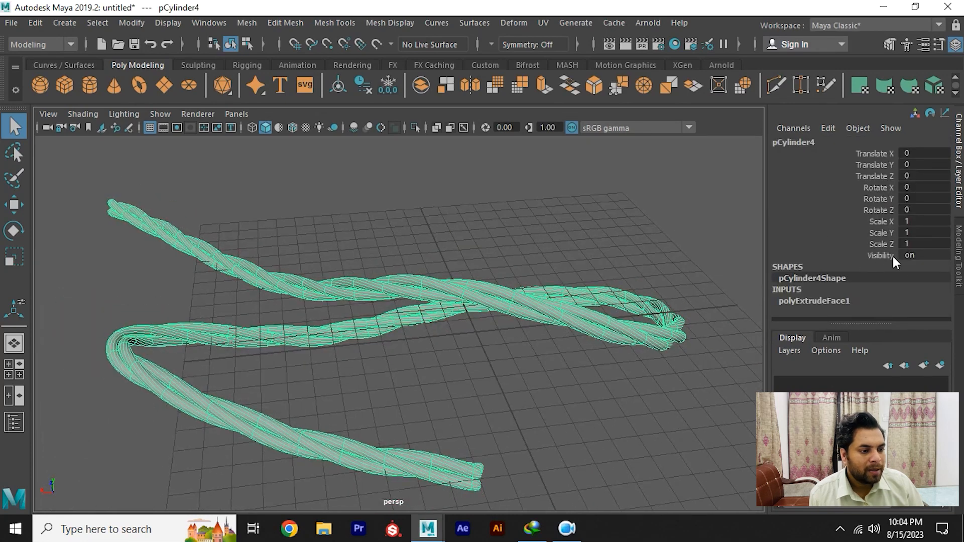
left_click(854, 300)
scroll(898, 251, "down", 3)
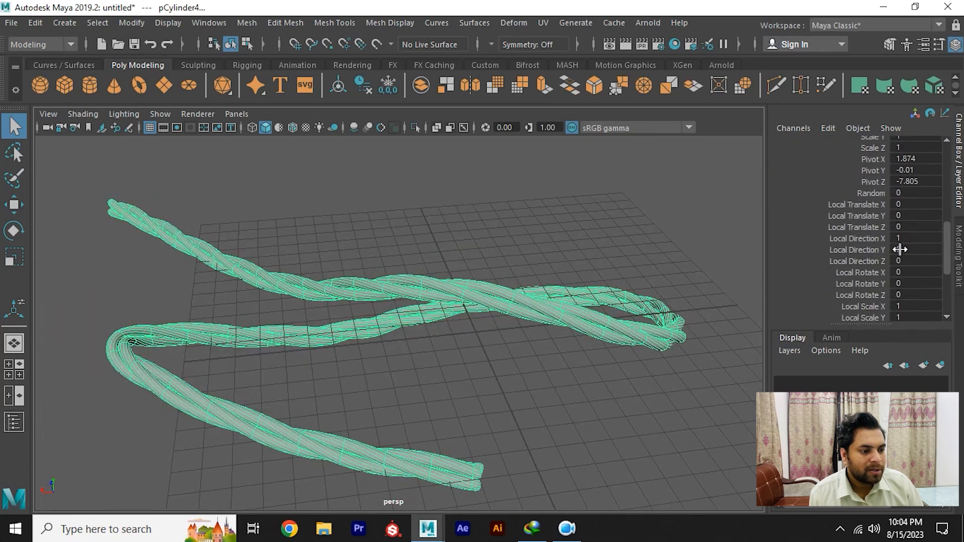
scroll(912, 216, "down", 3)
double_click(923, 260)
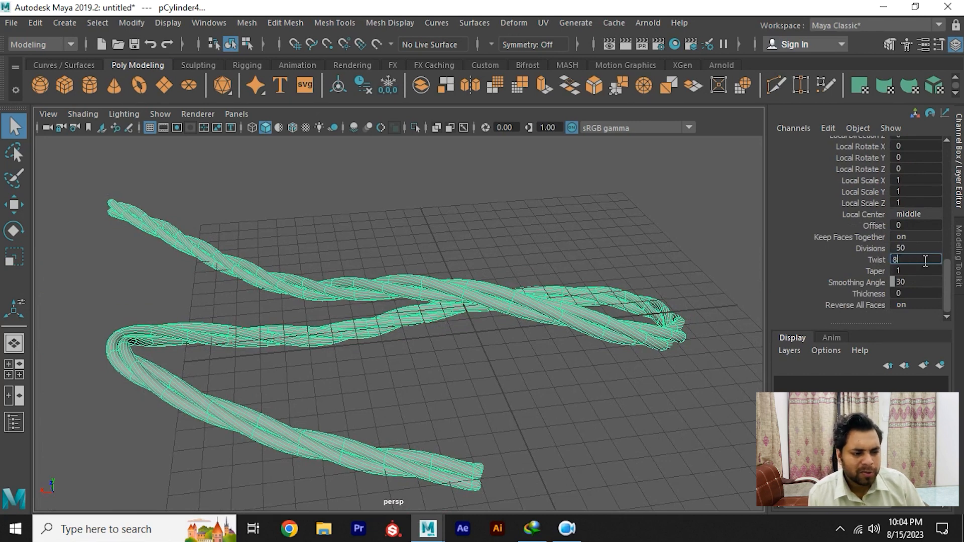
type("8000")
key("Return")
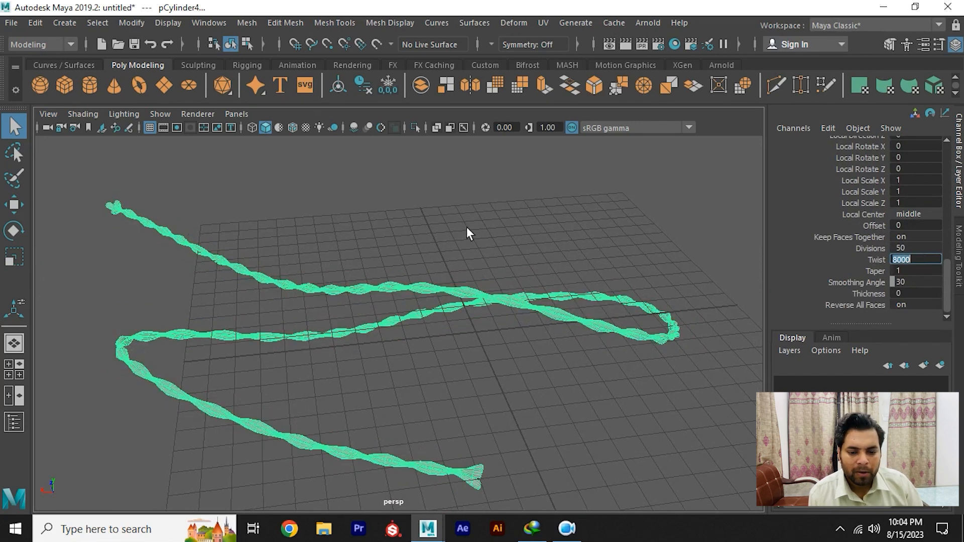
left_click_drag(467, 227, 377, 318, "alt")
Set the extrusion's Twist to 5000 and inspect the twisted rope with nothing selected.
double_click(924, 260)
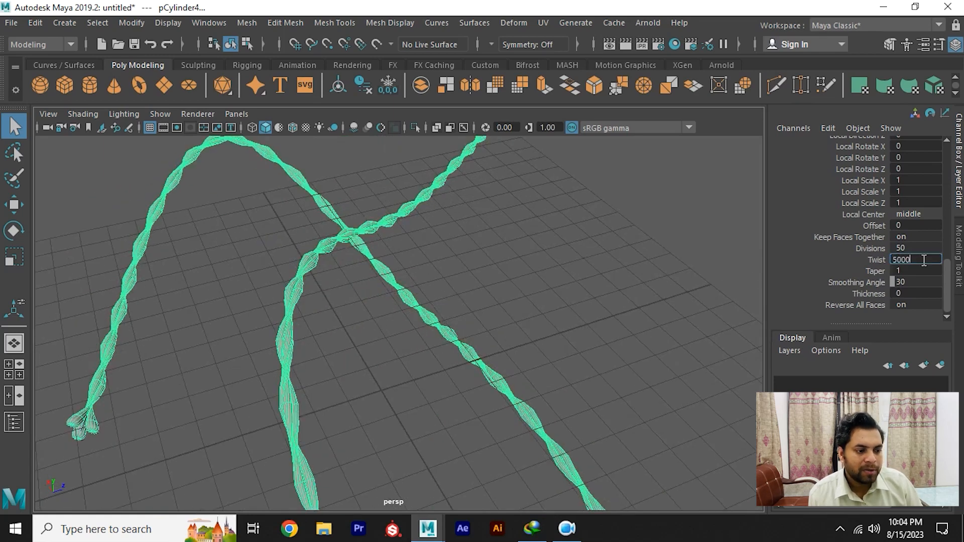
key("Return")
left_click_drag(590, 238, 301, 258, "alt")
left_click(413, 273)
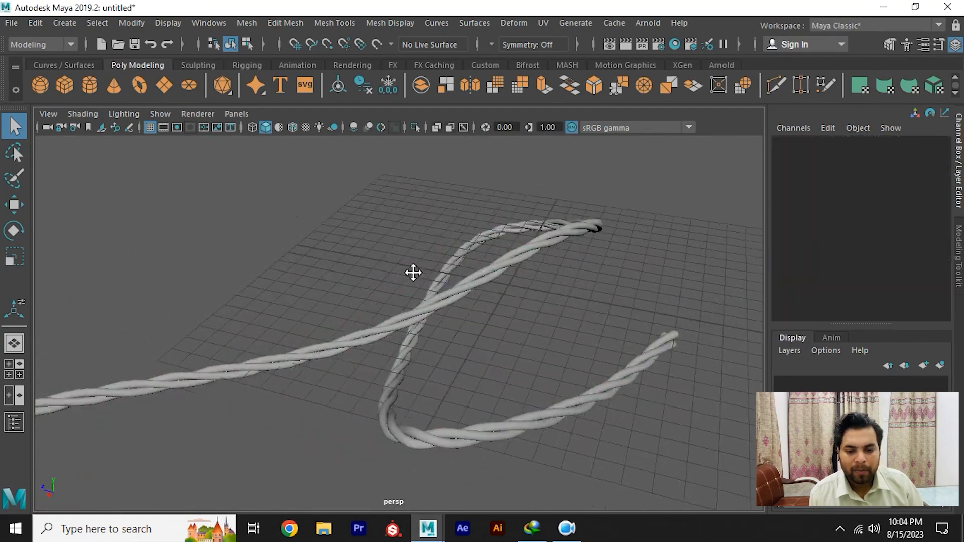
left_click_drag(413, 273, 317, 284, "alt")
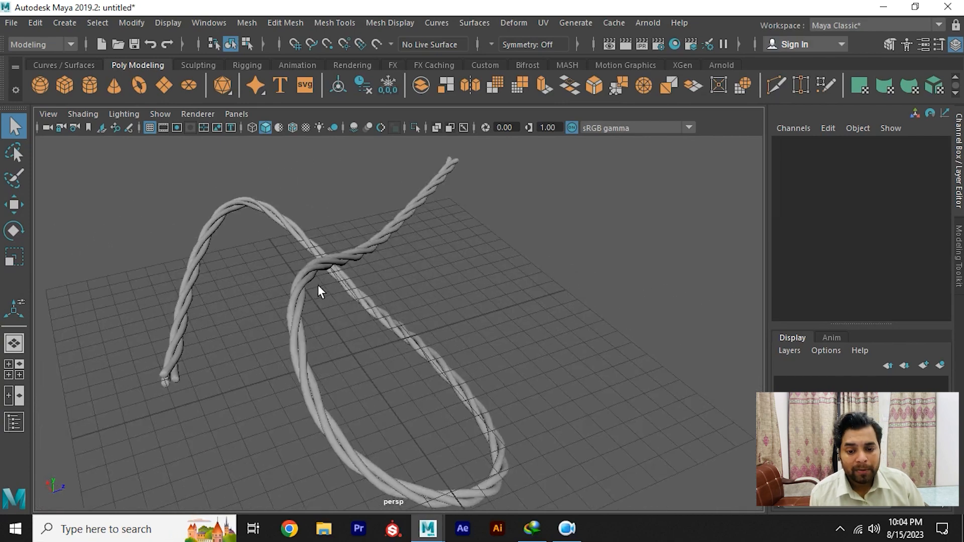
Move the rope aside from its guide curve and show the curve's control vertices.
left_click(309, 290)
key("w")
left_click_drag(212, 360, 389, 326)
left_click(422, 298)
left_click(389, 326)
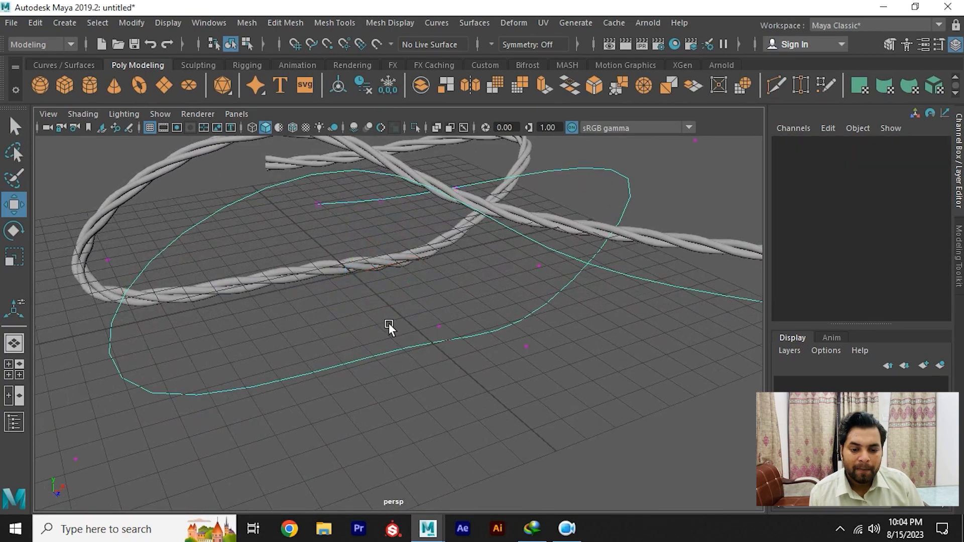
Select a control vertex near the middle of the guide curve, then return to object mode.
left_click(441, 323)
left_click_drag(482, 365, 456, 267, "alt")
left_click_drag(337, 228, 467, 287, "alt")
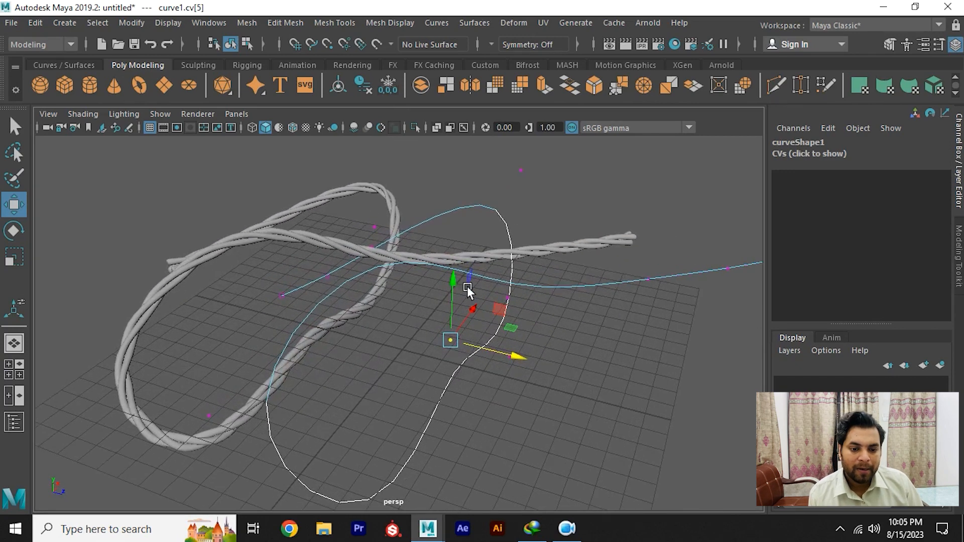
right_click(452, 256)
left_click(520, 177)
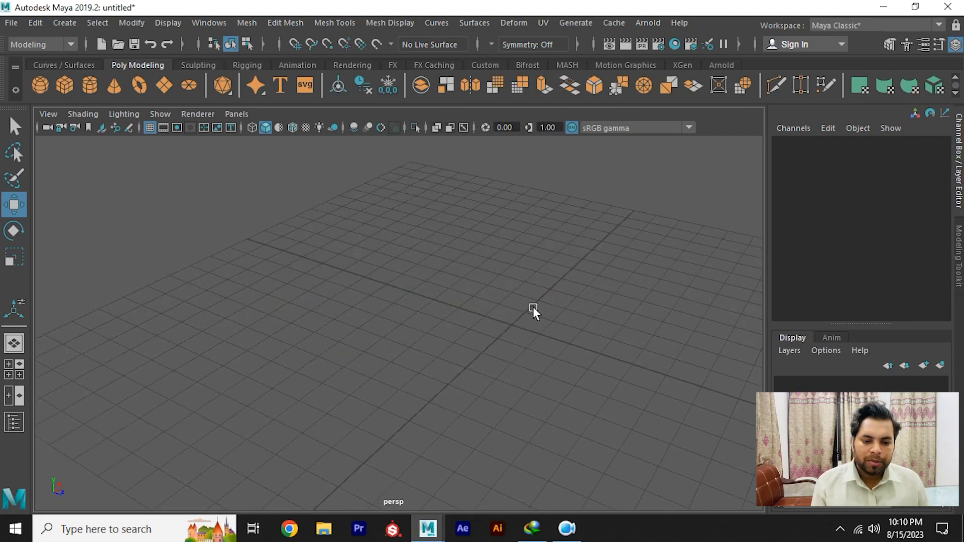
Create a default polygon cylinder at the origin of the empty scene and keep it selected in object mode.
left_click_drag(532, 307, 515, 362, "alt")
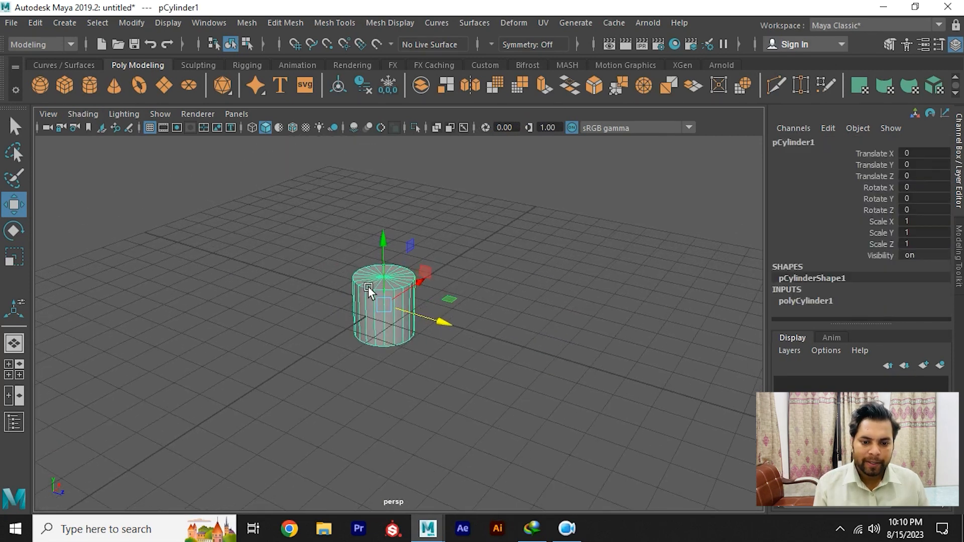
left_click_drag(370, 286, 437, 296, "alt")
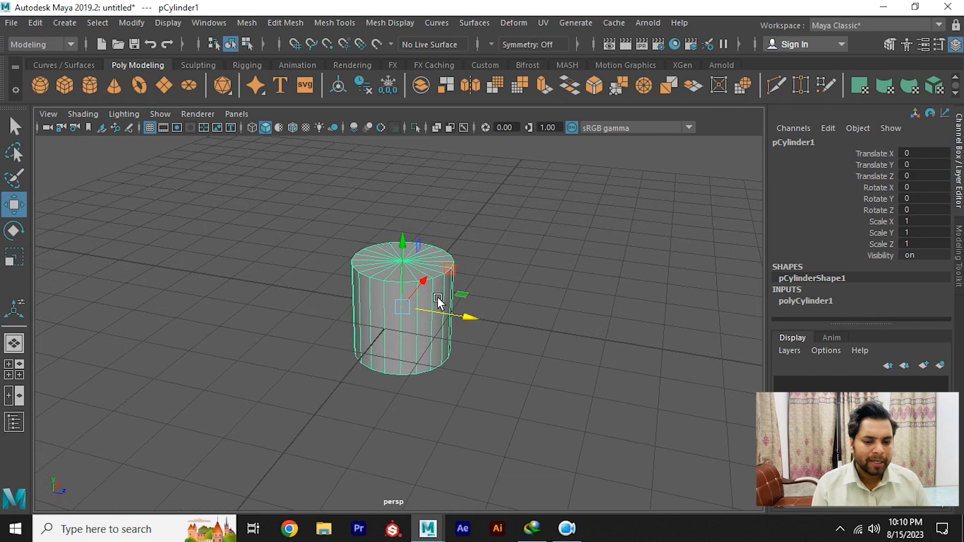
left_click_drag(437, 296, 376, 222, "alt")
right_click_drag(376, 221, 367, 151)
left_click_drag(367, 151, 360, 224, "alt")
right_click_drag(366, 231, 456, 134, "alt")
left_click(457, 133)
left_click(379, 251)
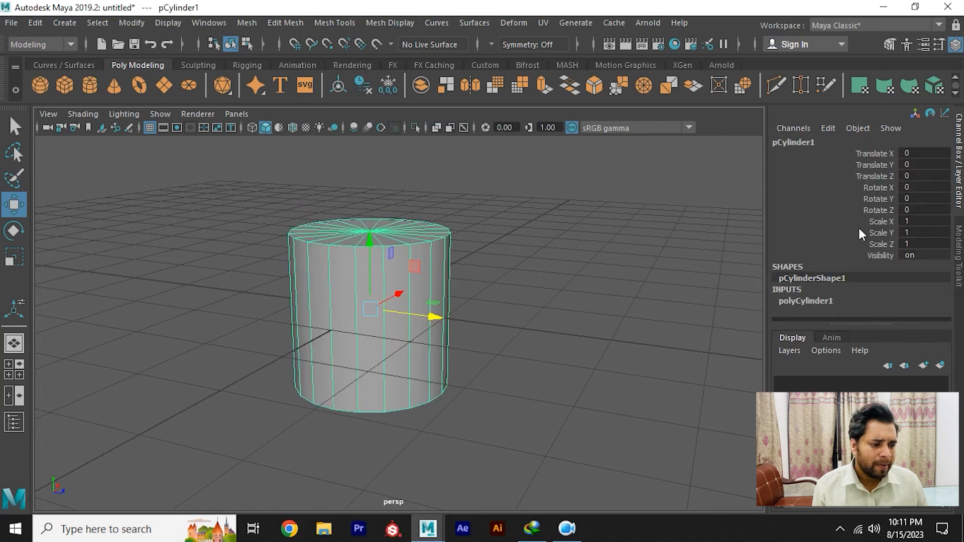
Set the cylinder's height subdivisions to 10.
left_click(835, 300)
scroll(816, 228, "down", 3)
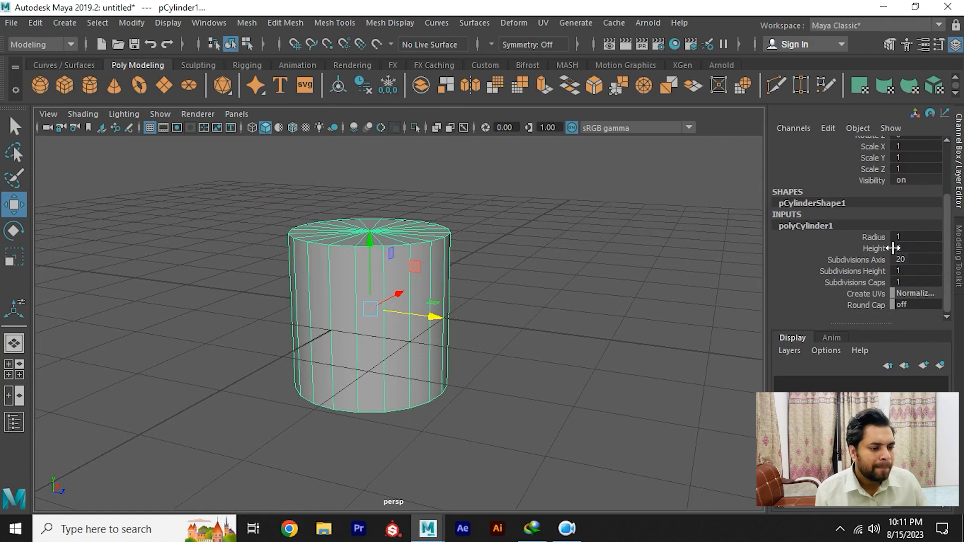
left_click_drag(904, 272, 900, 270, "ctrl")
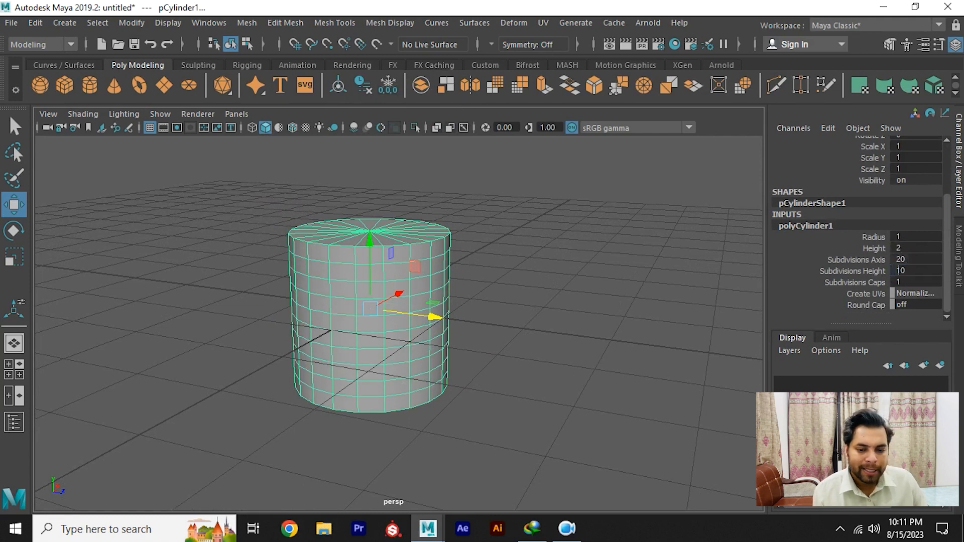
left_click(512, 266)
left_click(430, 267)
Switch the cylinder to face selection, select all its faces and try to deselect the side faces.
scroll(336, 267, "down", 2)
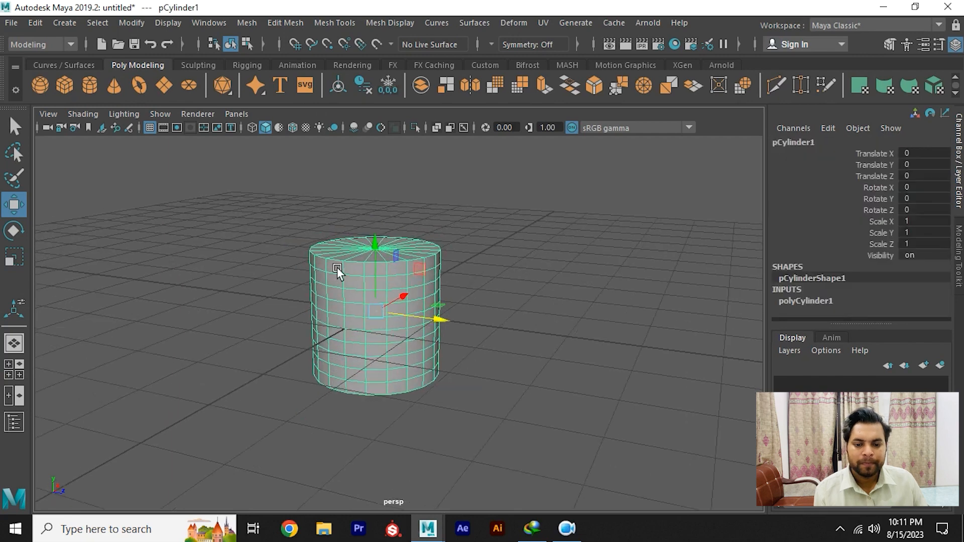
left_click_drag(336, 267, 394, 264, "alt")
scroll(397, 251, "up", 1)
right_click(402, 221)
right_click_drag(401, 219, 403, 187)
scroll(414, 209, "down", 4)
left_click_drag(405, 212, 559, 403, "alt")
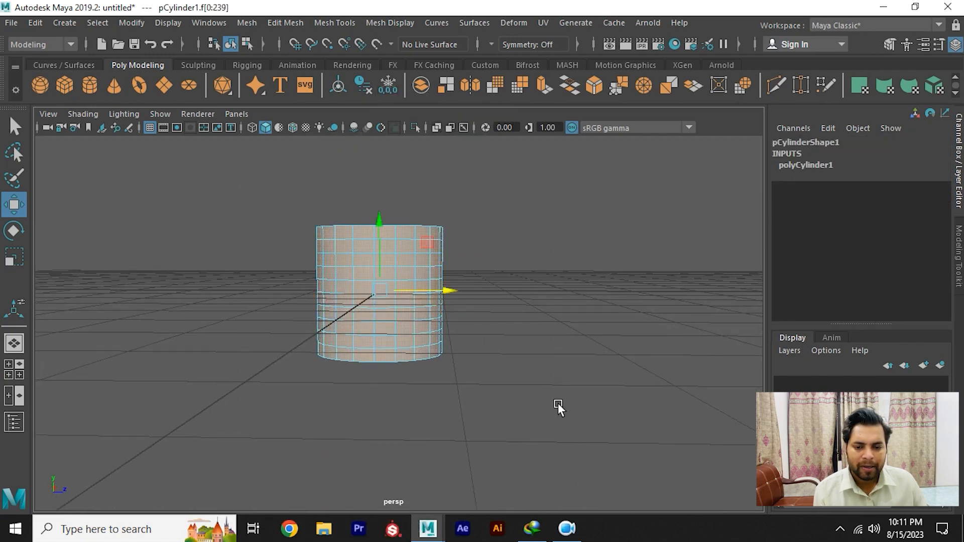
left_click_drag(284, 291, 243, 236, "shift")
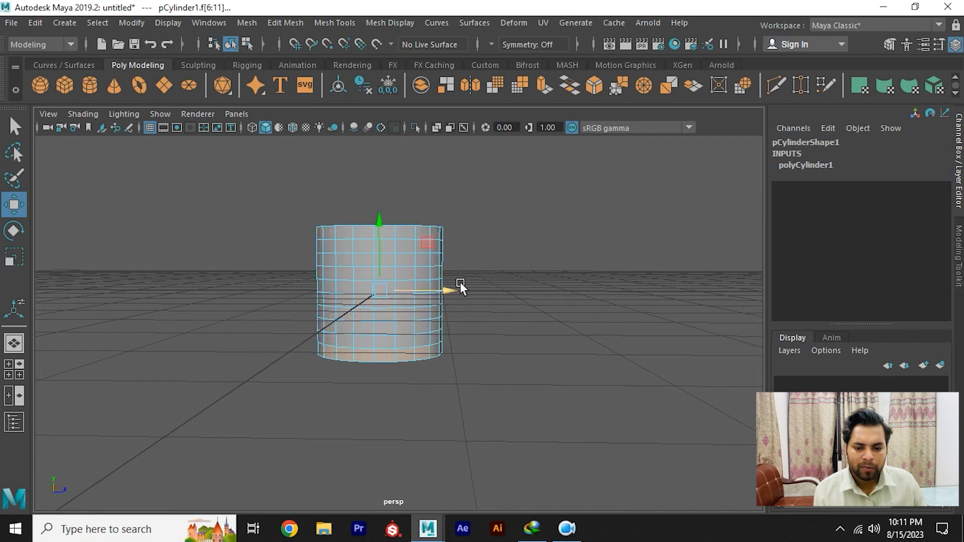
In the front view, isolate the top and bottom cap faces by deselecting the sides, and delete the caps.
left_click_drag(460, 282, 326, 342, "alt")
key("space")
scroll(326, 342, "down", 5)
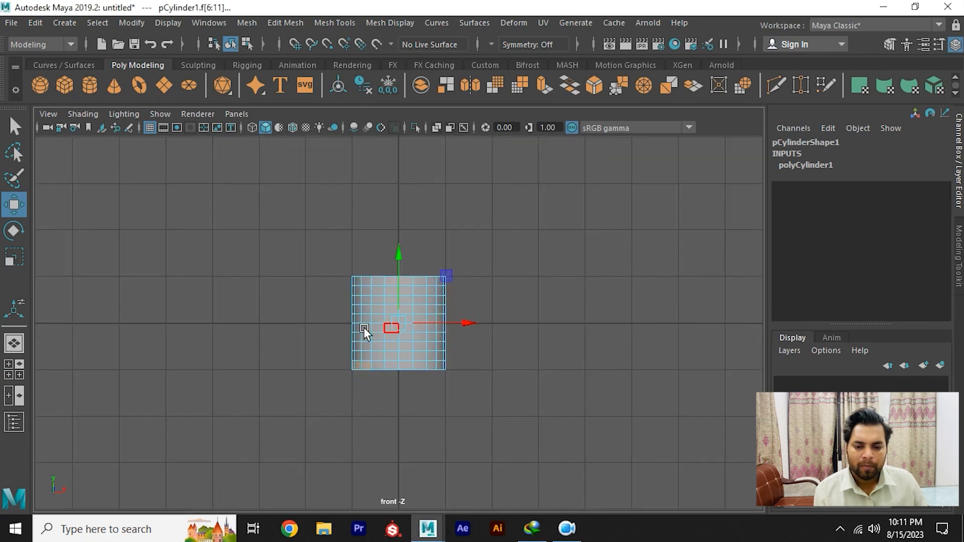
left_click(495, 316)
left_click_drag(287, 241, 495, 385)
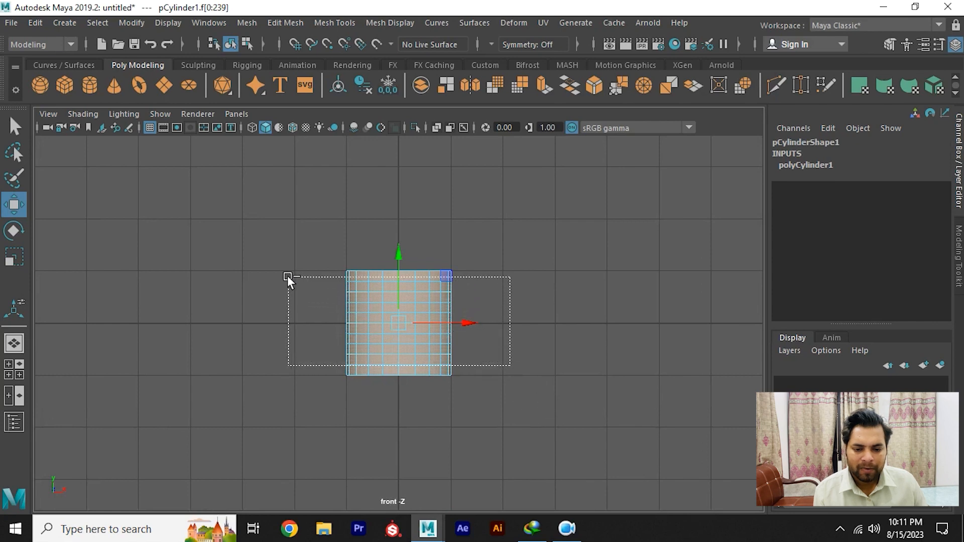
left_click_drag(288, 276, 290, 301, "ctrl")
left_click(290, 305)
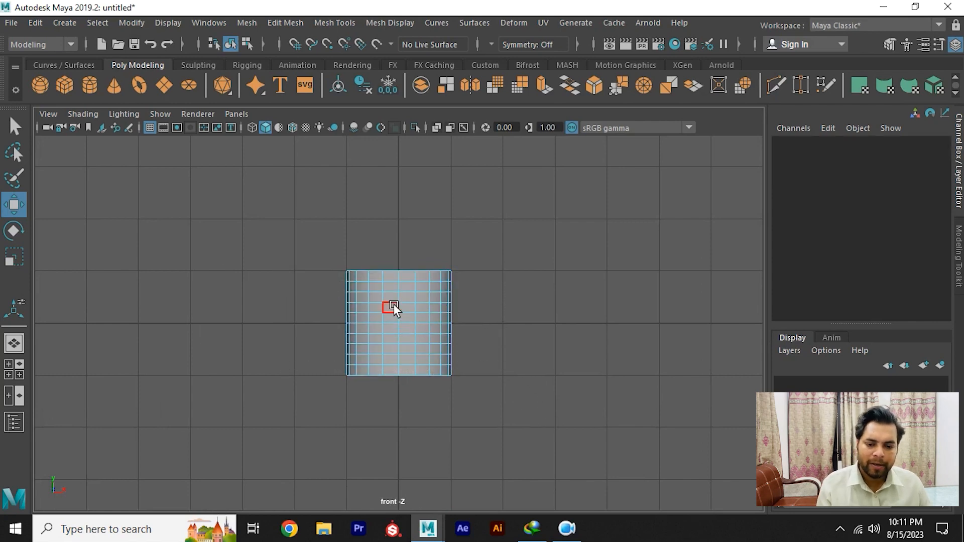
key("space")
left_click_drag(393, 303, 408, 267)
scroll(338, 317, "down", 3)
left_click_drag(338, 276, 321, 296, "alt")
middle_click_drag(321, 296, 401, 299, "alt")
scroll(421, 302, "up", 2)
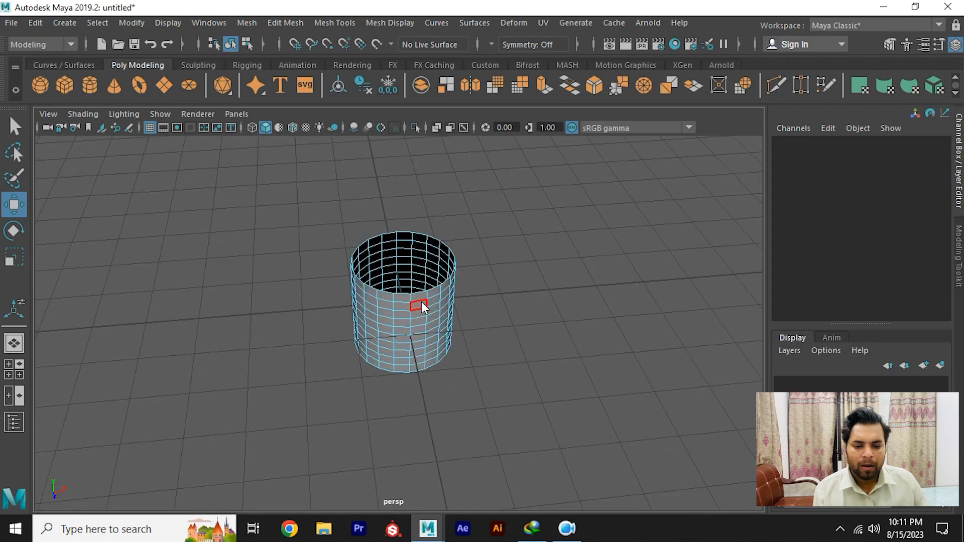
Duplicate the open cylinder in the top view and place the copy beside it at about 2.0 along X.
left_click(421, 302)
key("space")
left_click_drag(408, 316, 276, 298)
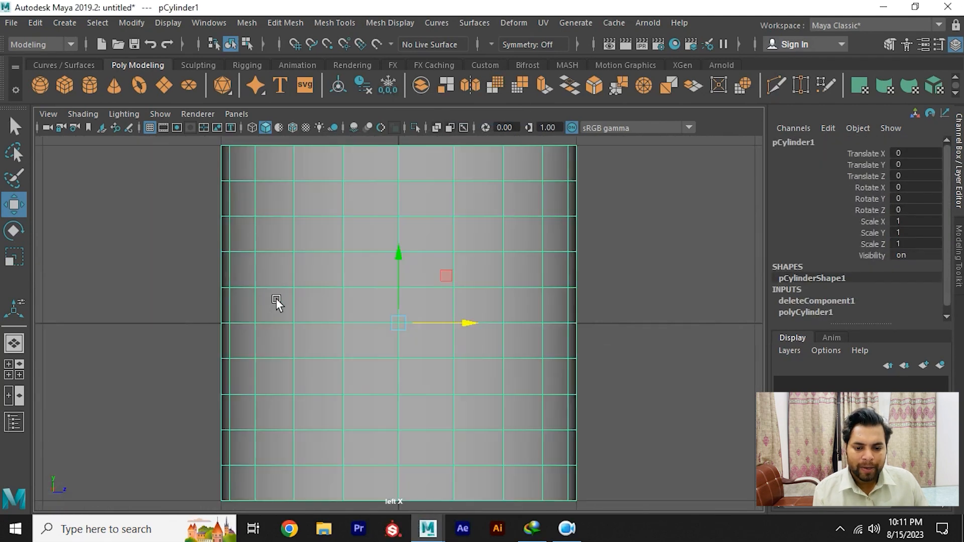
key("space")
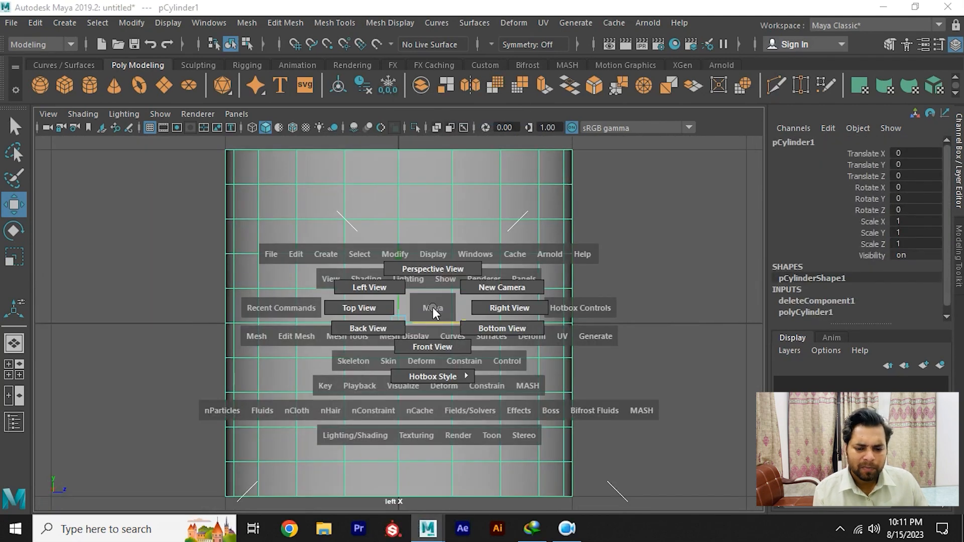
left_click_drag(434, 313, 327, 307)
scroll(377, 314, "down", 5)
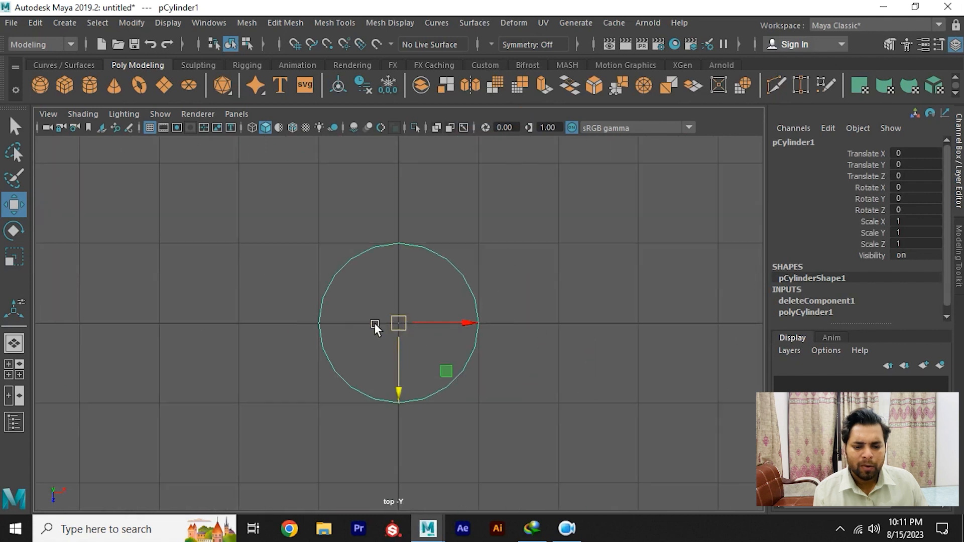
scroll(377, 324, "down", 1)
middle_click_drag(403, 325, 378, 316, "alt")
scroll(378, 316, "up", 3)
mouse_move(412, 313)
left_mouse_down("shift")
mouse_move(591, 300)
mouse_move(582, 300)
left_mouse_up("shift")
Turn on wireframe display and place another duplicate between and against both cylinders, at about X 0.99 and Z 1.72.
key("4")
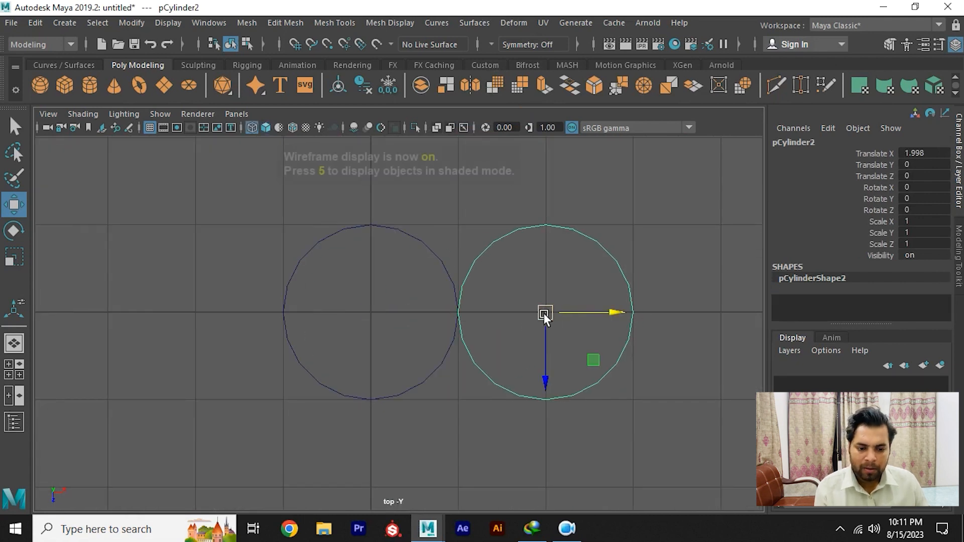
scroll(518, 319, "down", 1)
middle_click_drag(519, 319, 487, 268, "alt")
mouse_move(556, 312)
left_mouse_down("shift")
mouse_move(478, 471)
mouse_move(473, 461)
left_mouse_up("shift")
Combine the three cylinders into one mesh and delete its history.
key("space")
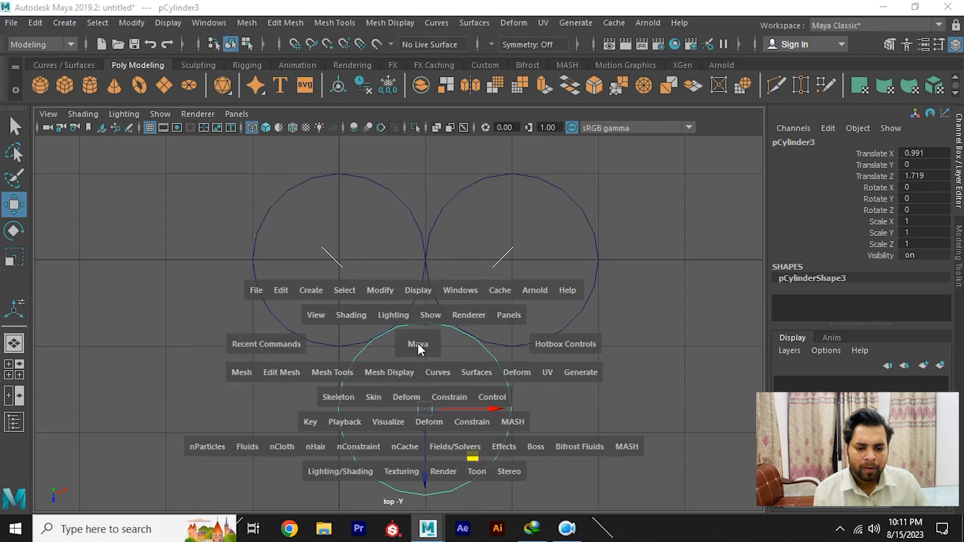
left_click_drag(418, 343, 456, 285)
left_click_drag(298, 214, 516, 350)
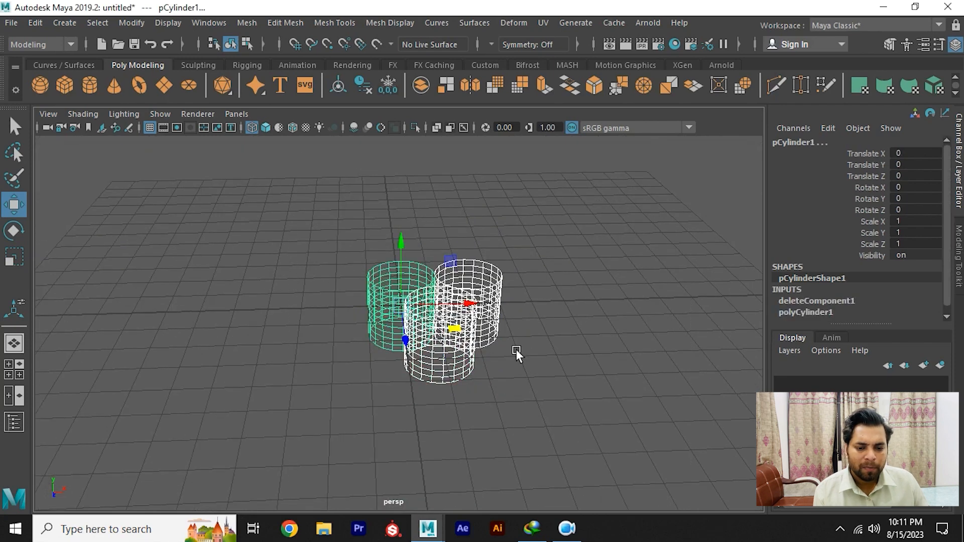
right_click_drag(516, 350, 505, 438, "shift")
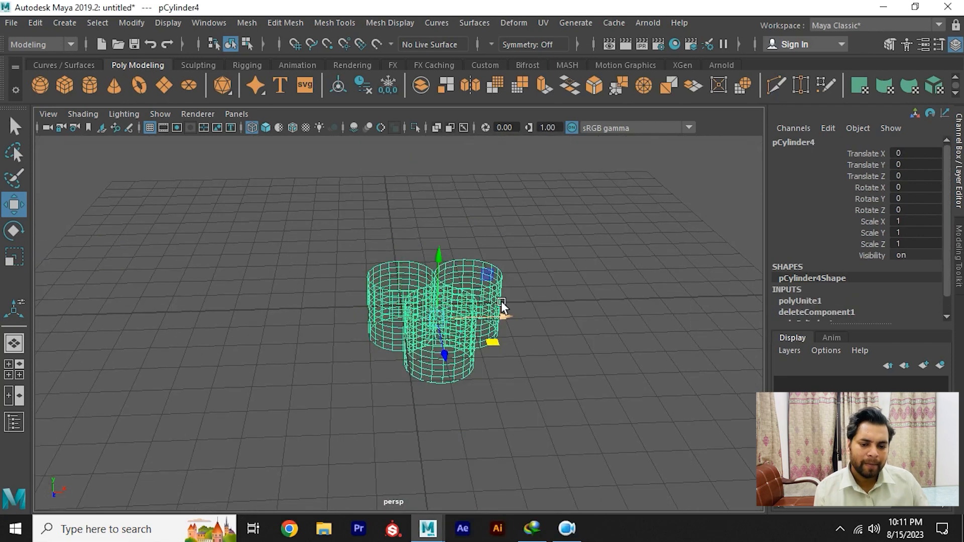
key("alt+shift+d")
Duplicate the combined mesh in the front view and stack the copy on top at about 2.03 along Y.
left_click_drag(497, 316, 471, 285, "alt")
key("space")
left_click_drag(471, 286, 474, 335)
scroll(442, 304, "down", 7)
middle_click_drag(417, 277, 434, 364, "alt")
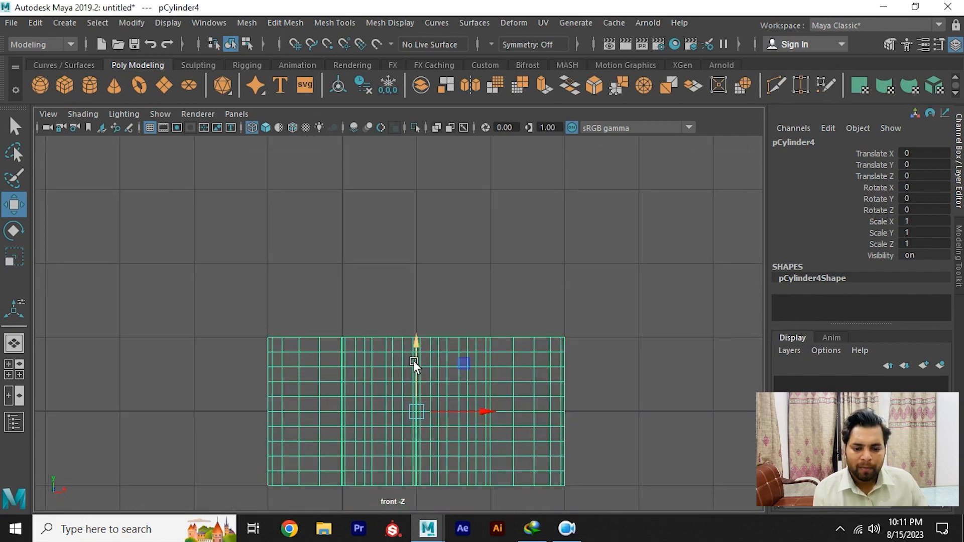
left_click_drag(414, 360, 403, 211, "shift")
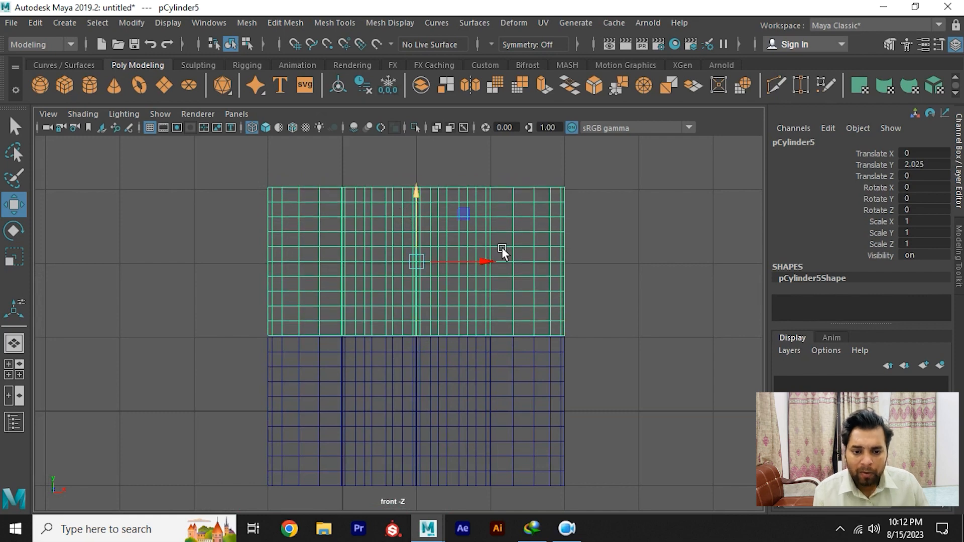
Repeat the duplication with the same upward offset until the stack forms a tall column more than 40 units high.
scroll(390, 326, "down", 5)
middle_click_drag(390, 326, 389, 357, "alt")
key("shift+d")
key("shift+d")
key("shift+d")
key("shift+d")
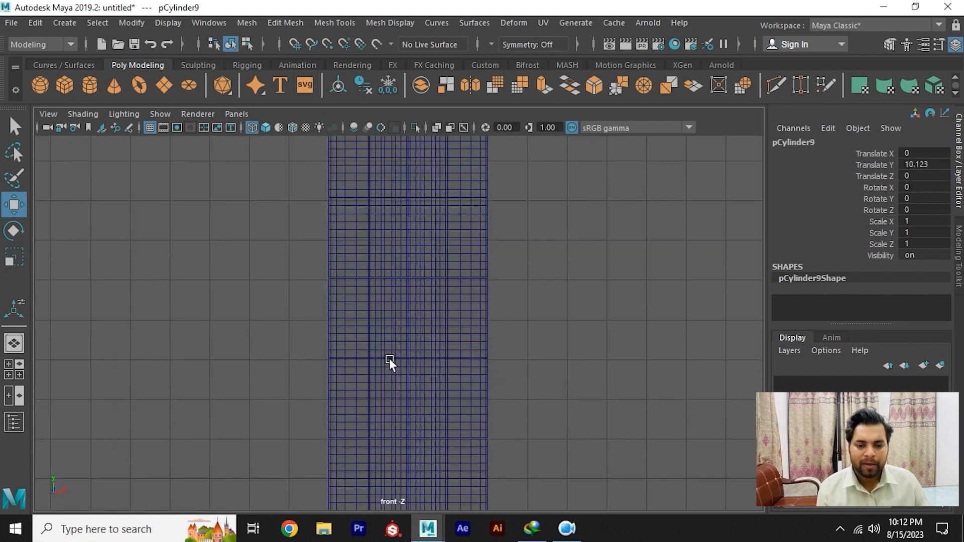
right_click_drag(389, 359, 224, 305, "alt")
middle_click_drag(225, 305, 227, 432, "alt")
right_click_drag(546, 375, 375, 335, "alt")
key("shift+d")
key("shift+d")
key("shift+d")
key("shift+d")
key("shift+d")
key("shift+d")
key("shift+d")
key("shift+d")
key("shift+d")
key("shift+d")
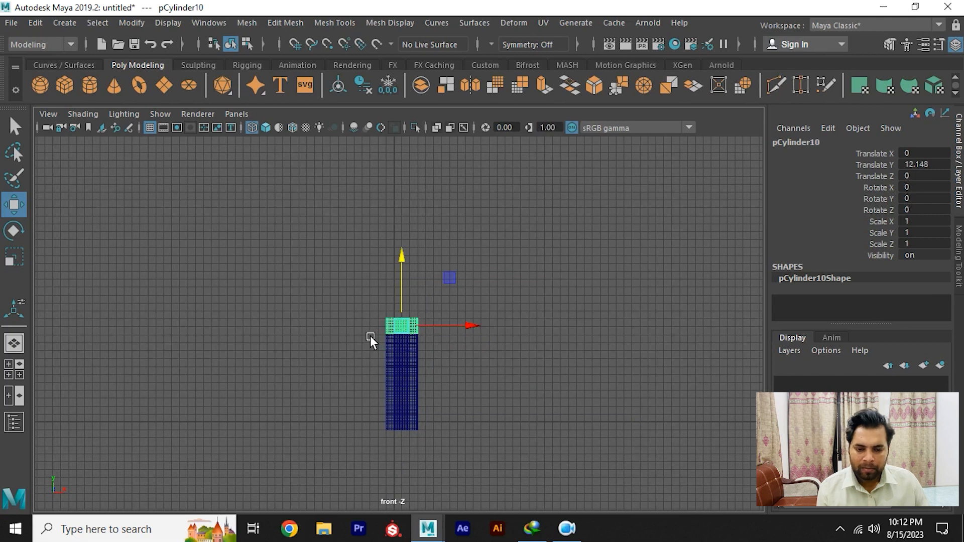
key("shift+d")
key("shift+d")
key("shift+d")
key("shift+d")
key("shift+d")
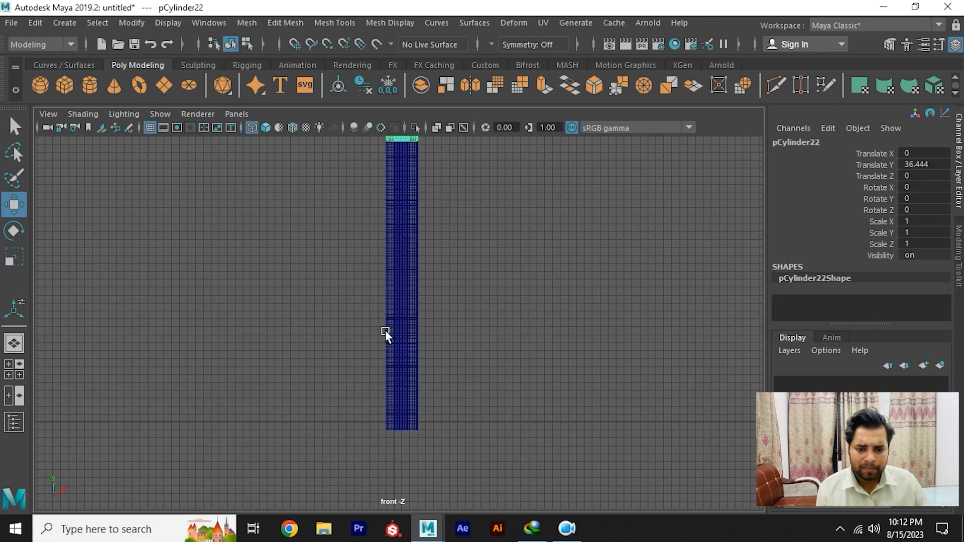
right_click_drag(468, 327, 384, 279, "alt")
middle_click_drag(384, 279, 387, 348, "alt")
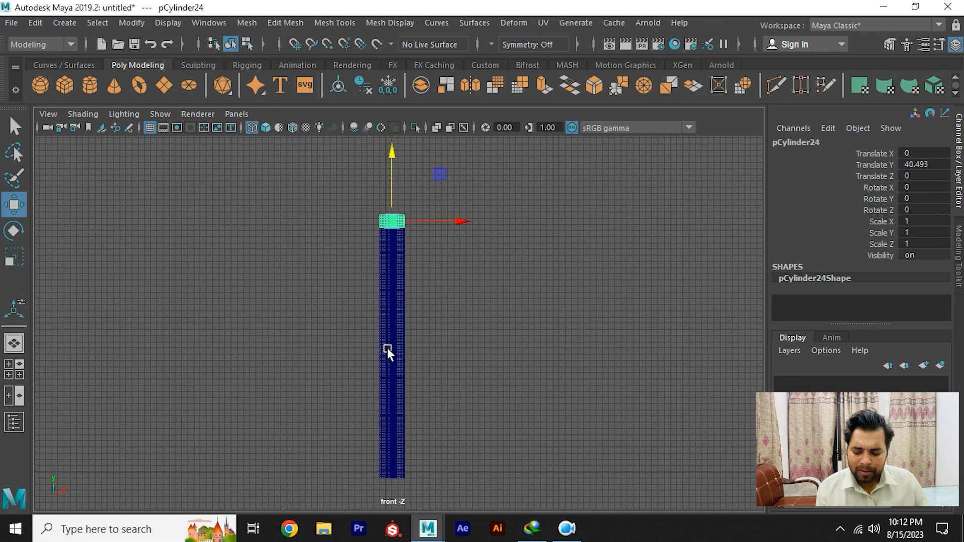
key("shift+d")
key("shift+d")
Select all the stacked segments in the perspective view, combine them into one mesh and delete its history.
key("space")
left_click_drag(387, 347, 439, 234)
right_click_drag(438, 234, 241, 301, "alt")
middle_click_drag(400, 215, 413, 237, "alt")
right_click_drag(412, 237, 447, 235, "alt")
left_click_drag(344, 173, 460, 382)
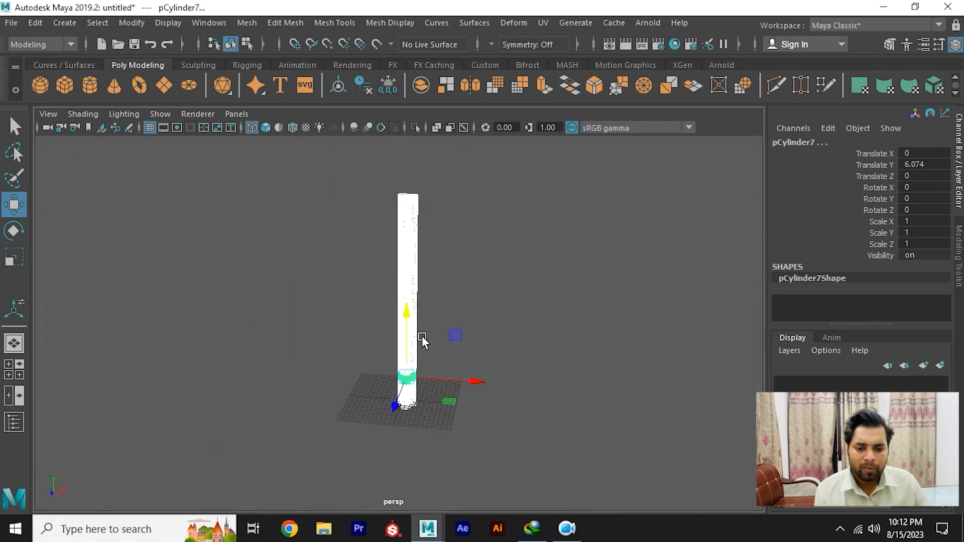
right_click_drag(422, 339, 471, 405, "alt")
middle_click_drag(447, 385, 452, 281, "alt")
right_click_drag(452, 281, 583, 484, "alt")
right_click_drag(484, 341, 439, 358, "shift")
left_click_drag(439, 358, 477, 282, "alt")
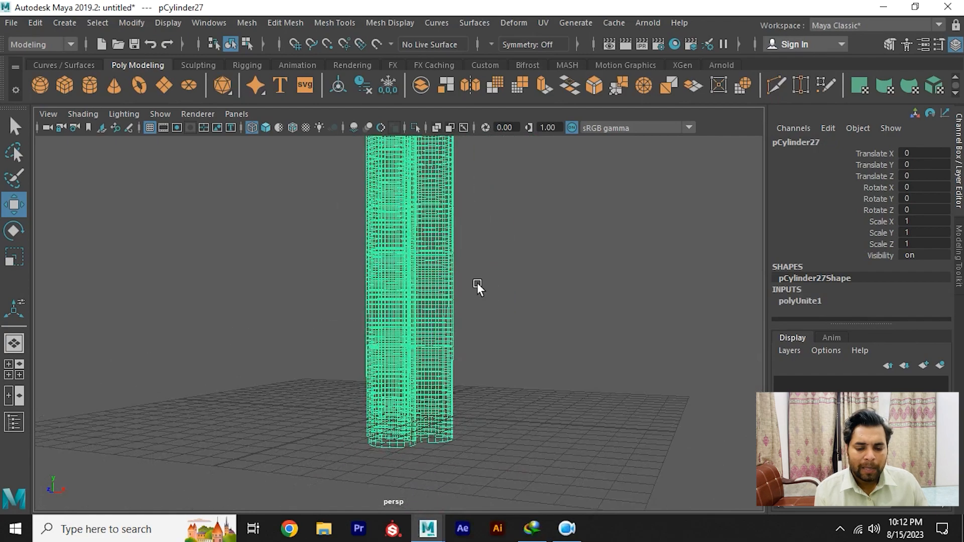
key("alt+shift+d")
Show the column in shaded display and examine the seams between its stacked segments.
right_click_drag(474, 284, 492, 409, "alt")
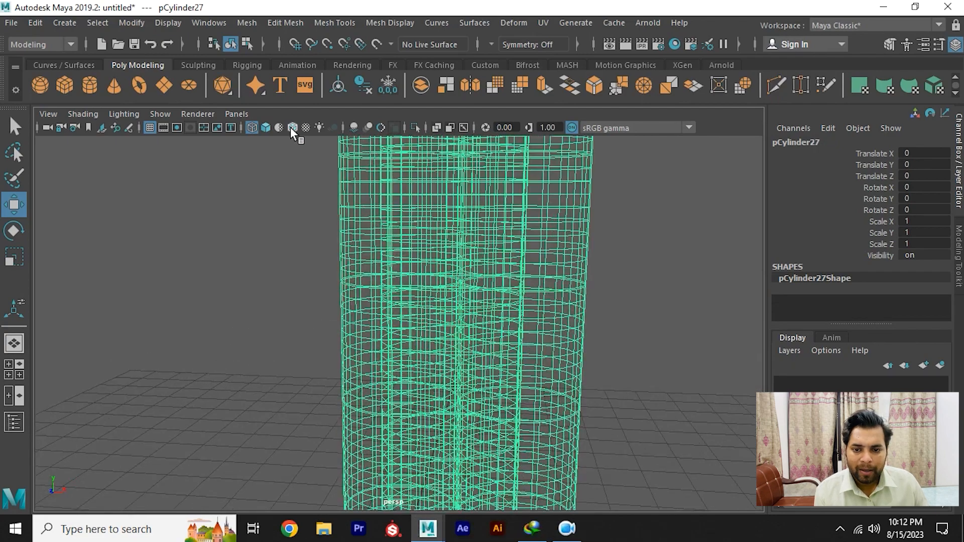
left_click(267, 127)
right_click_drag(393, 291, 405, 245, "alt")
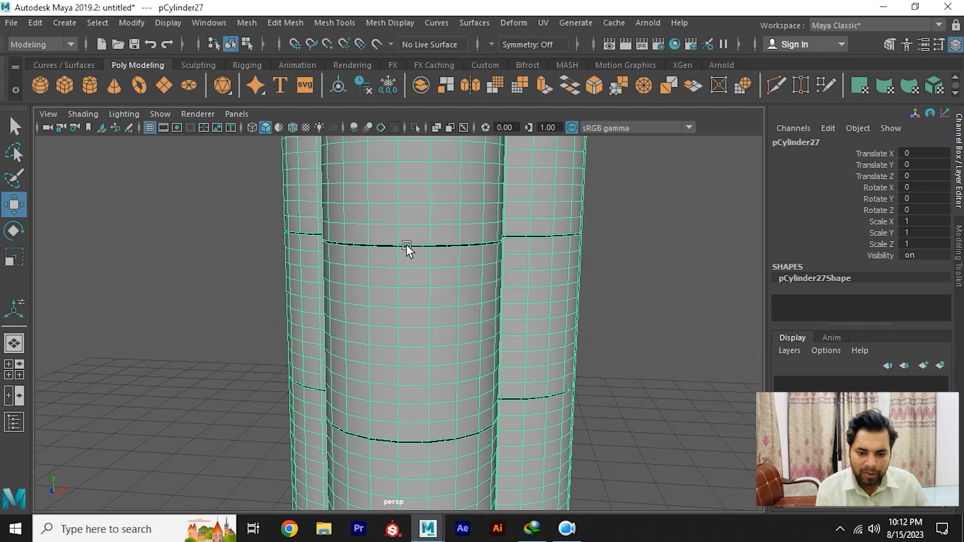
right_click_drag(444, 279, 439, 298, "alt")
mouse_move(439, 298)
left_mouse_down("alt")
mouse_move(375, 297)
mouse_move(461, 278)
left_mouse_up("alt")
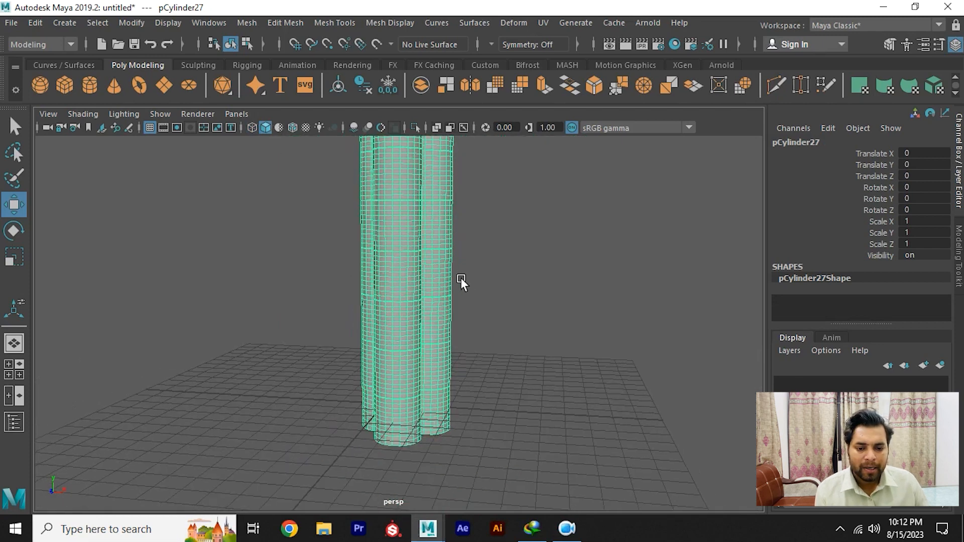
middle_click_drag(497, 254, 494, 315, "alt")
right_click_drag(494, 317, 436, 197, "alt")
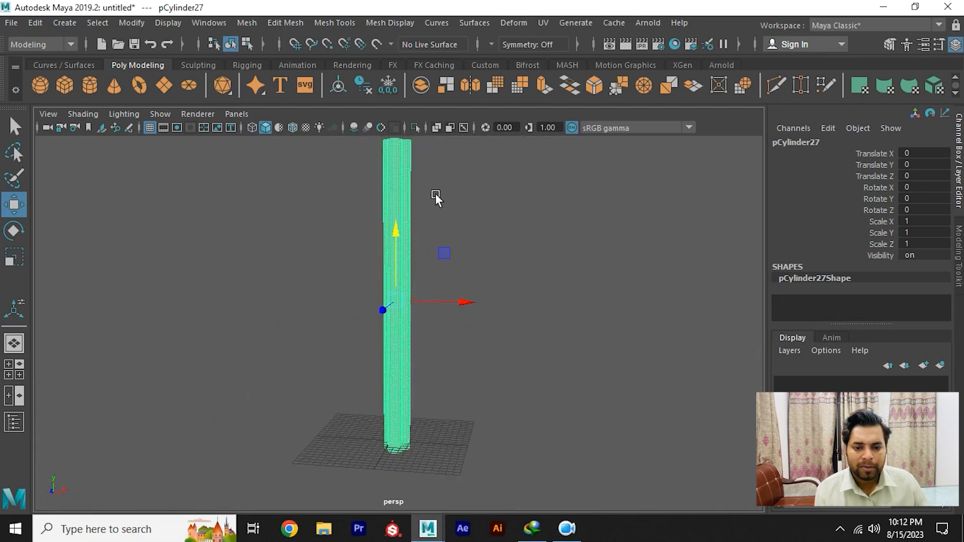
Select all vertices of the column and merge them with a distance threshold of 0.1.
right_click_drag(440, 139, 377, 139)
left_click_drag(338, 173, 387, 345)
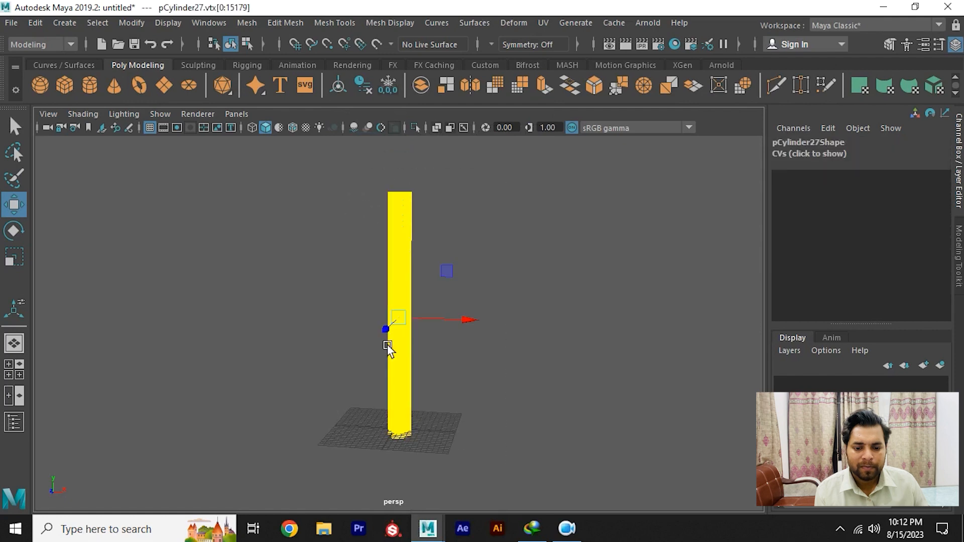
key("f")
right_click_drag(393, 350, 609, 520, "alt")
right_click_drag(421, 319, 476, 386, "alt")
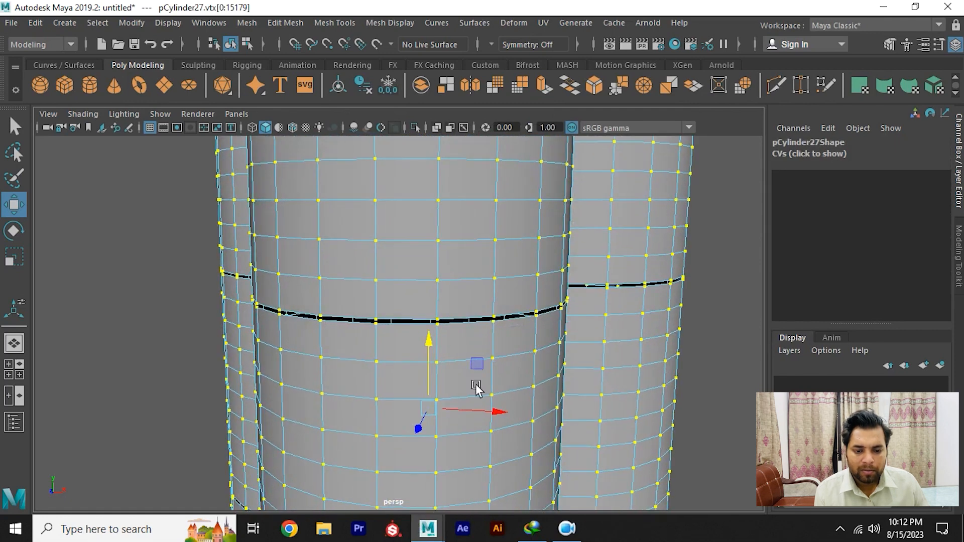
right_click_drag(416, 294, 485, 237, "shift")
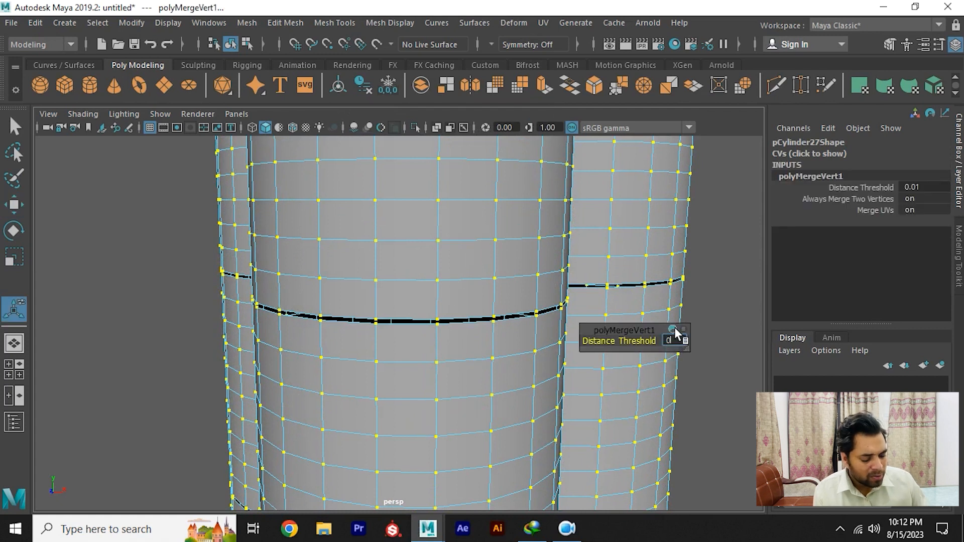
key("Return")
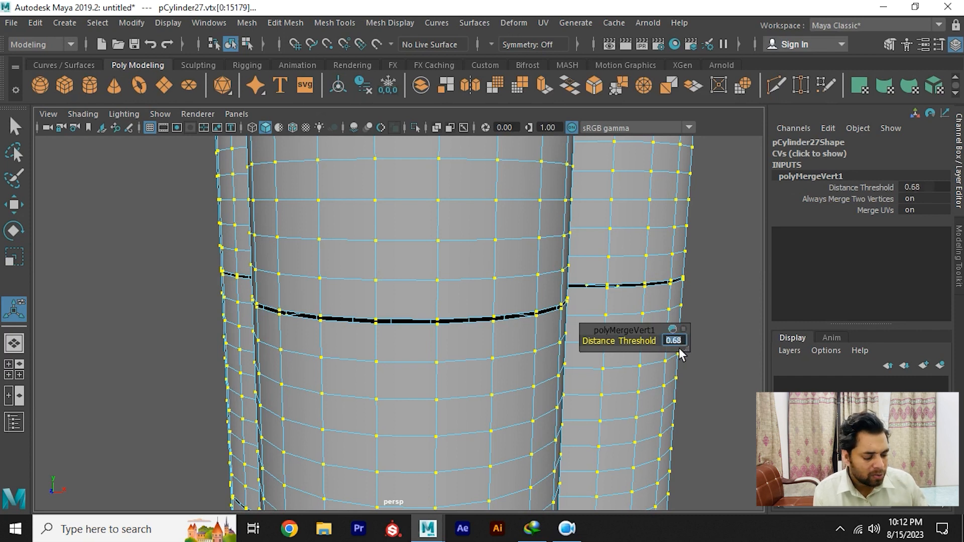
key("Return")
scroll(517, 281, "down", 5)
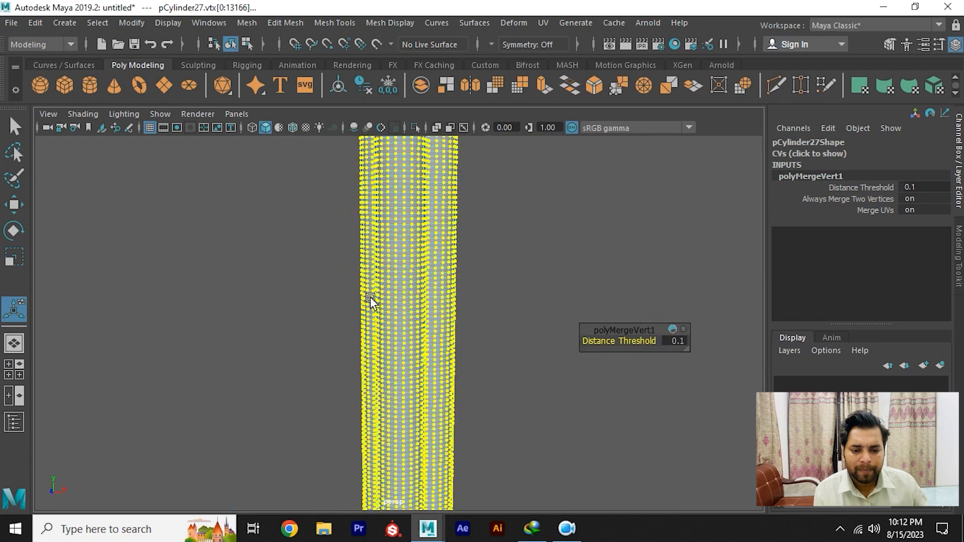
Return the column to object mode, clear the selection and look over its full height.
scroll(408, 408, "up", 3)
right_click_drag(409, 267, 504, 160)
left_click(504, 160)
left_click(408, 248)
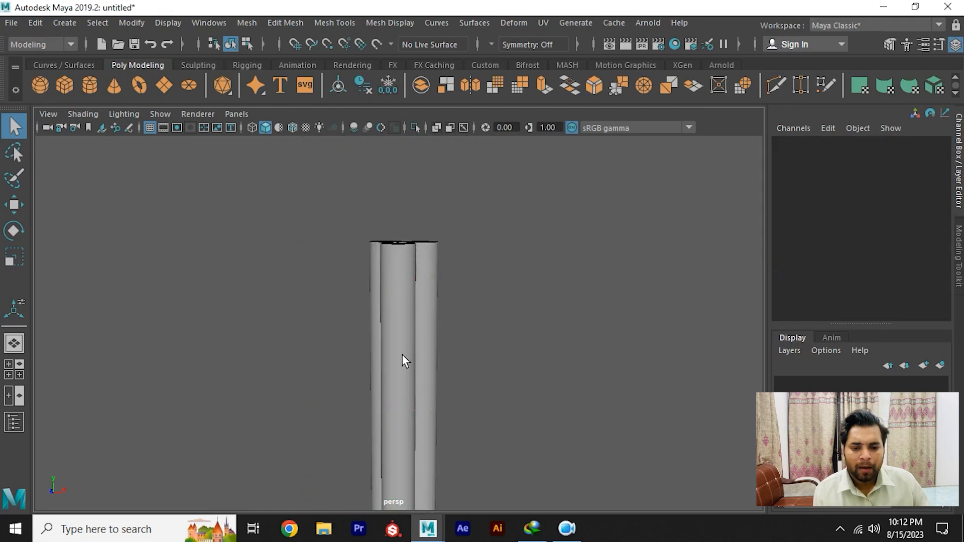
right_click_drag(402, 355, 336, 345, "alt")
middle_click_drag(394, 402, 370, 263, "alt")
right_click_drag(442, 296, 401, 301, "alt")
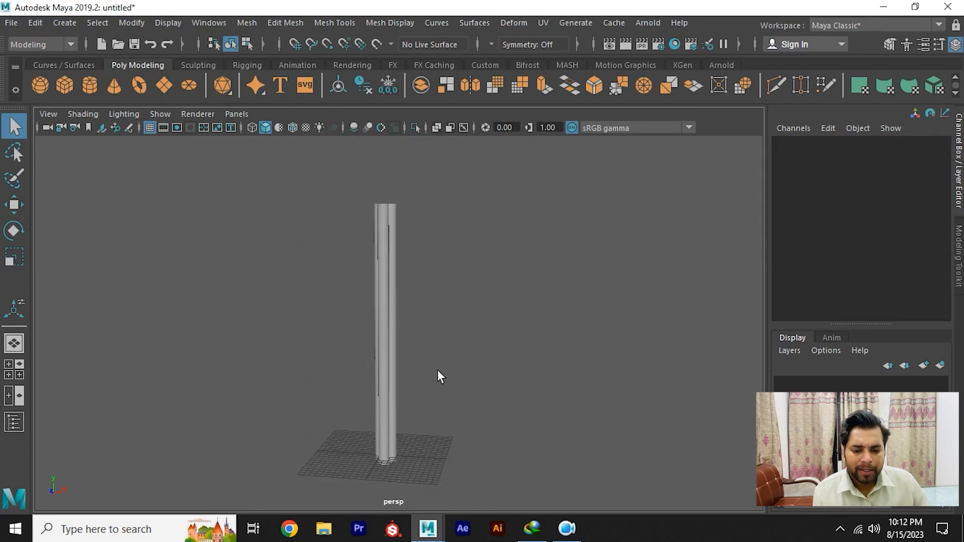
Scale the merged column down uniformly on all axes to about 0.259.
middle_click_drag(438, 370, 428, 304, "alt")
right_click_drag(427, 301, 438, 369, "alt")
left_click(397, 357)
key("r")
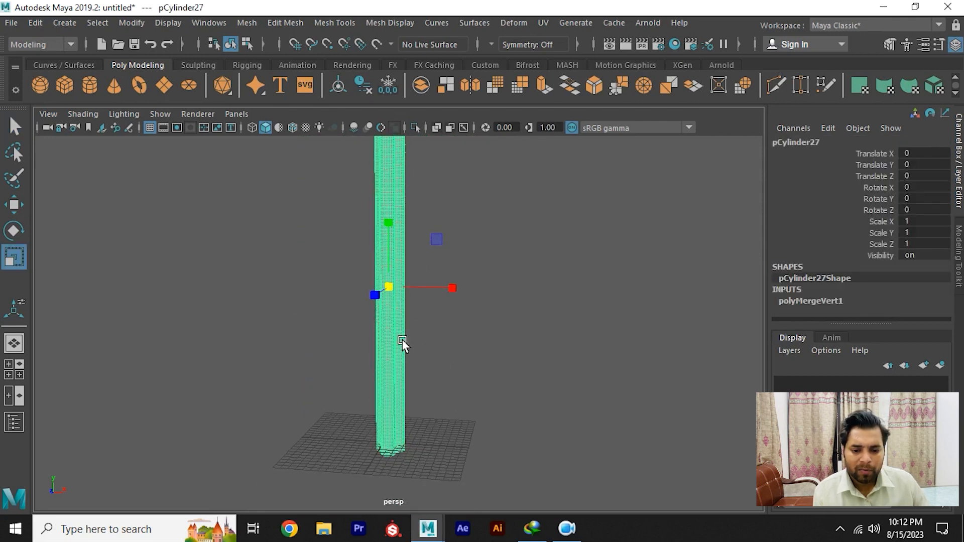
left_click_drag(387, 278, 279, 227)
left_click(366, 252)
left_click_drag(366, 255, 375, 285, "alt")
right_click_drag(374, 284, 442, 351, "alt")
left_click(390, 305)
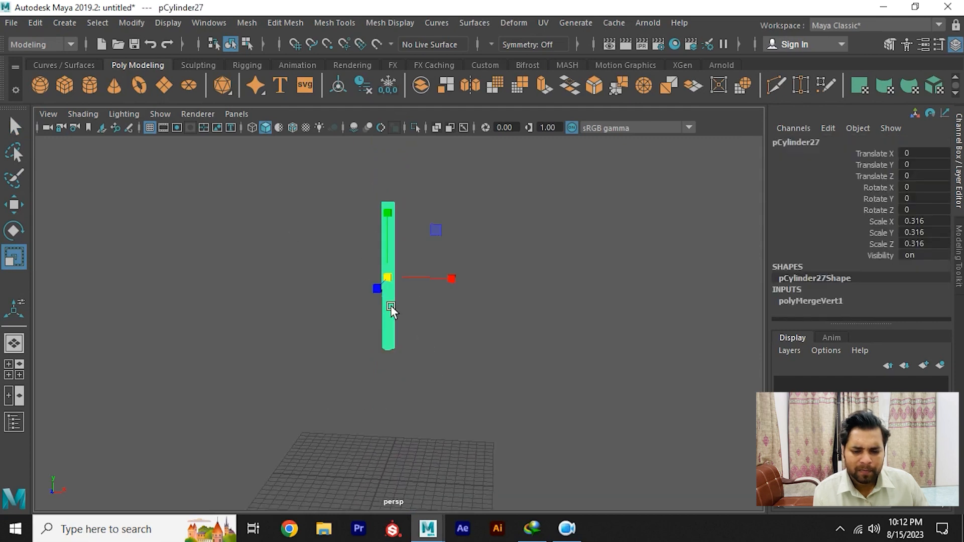
left_click_drag(390, 278, 433, 357)
In the front view, lower the column to about -16.128 in Translate Y so its base rests on the horizontal grid axis.
key("w")
key("space")
key("f")
right_click_drag(538, 351, 162, 327, "alt")
middle_click_drag(542, 425, 563, 323, "alt")
right_click_drag(563, 323, 478, 291, "alt")
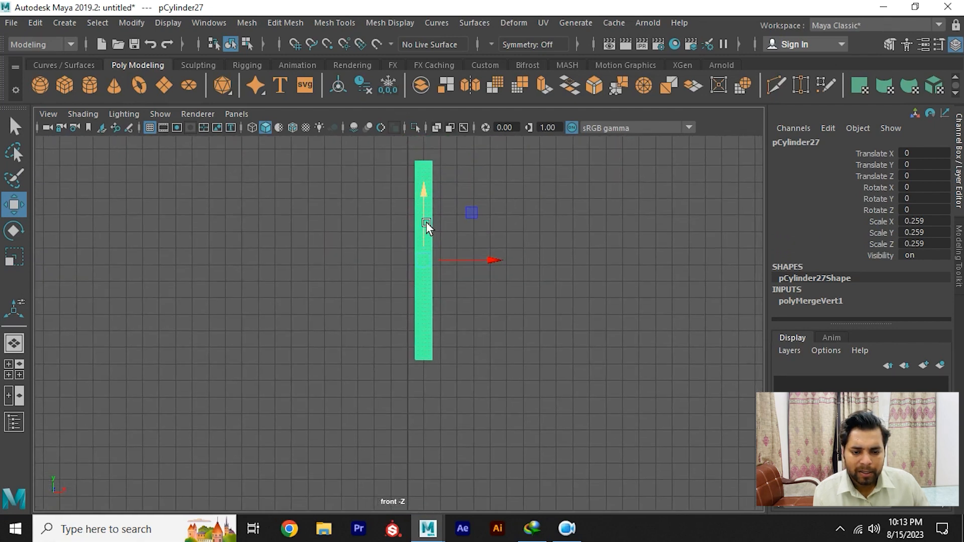
left_click_drag(426, 222, 415, 408)
middle_click_drag(414, 407, 404, 273, "alt")
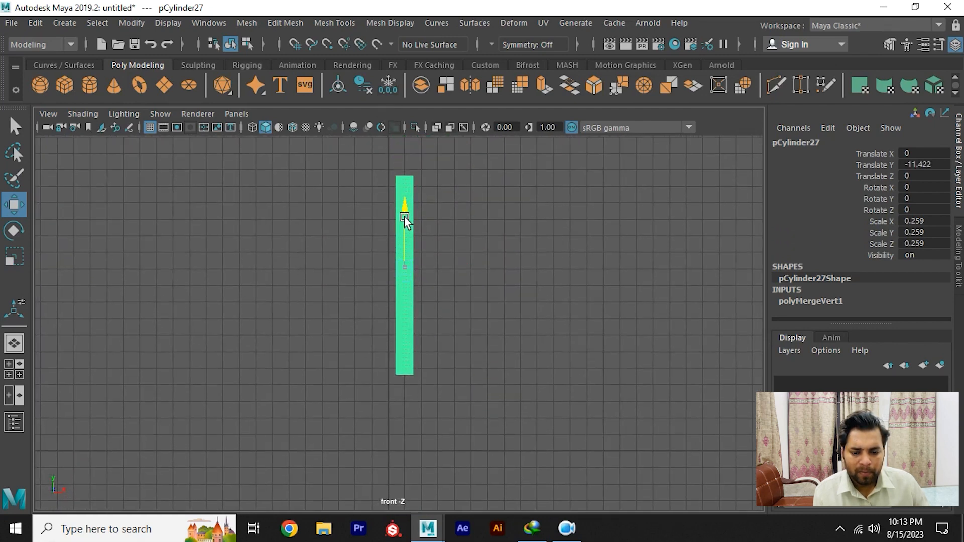
left_click_drag(410, 221, 418, 296)
middle_click_drag(417, 266, 430, 361, "alt")
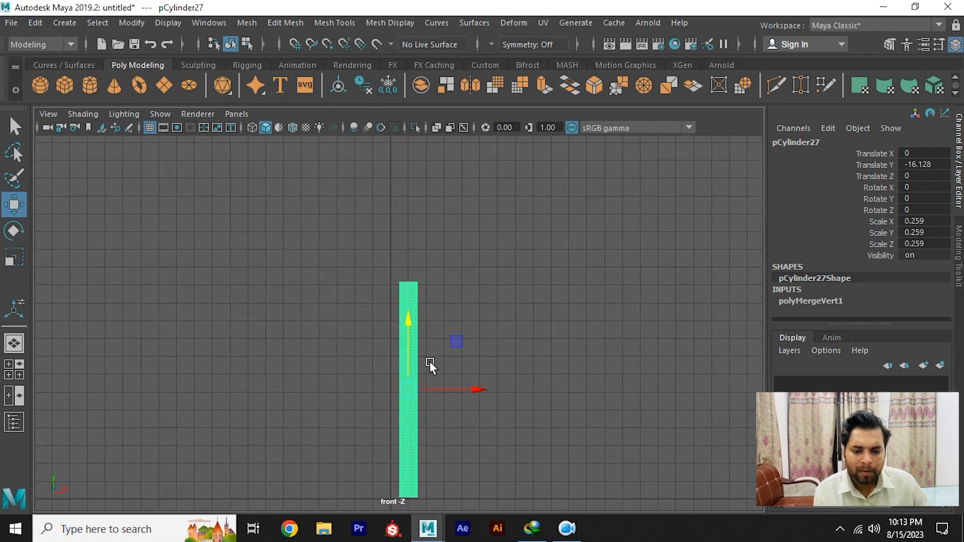
Duplicate the column straight up to Translate Y -4.1, directly on top of the original, and show the wireframe display.
mouse_move(411, 168)
middle_mouse_down("shift")
mouse_move(413, 176)
mouse_move(413, 107)
mouse_move(419, 146)
middle_mouse_up("shift")
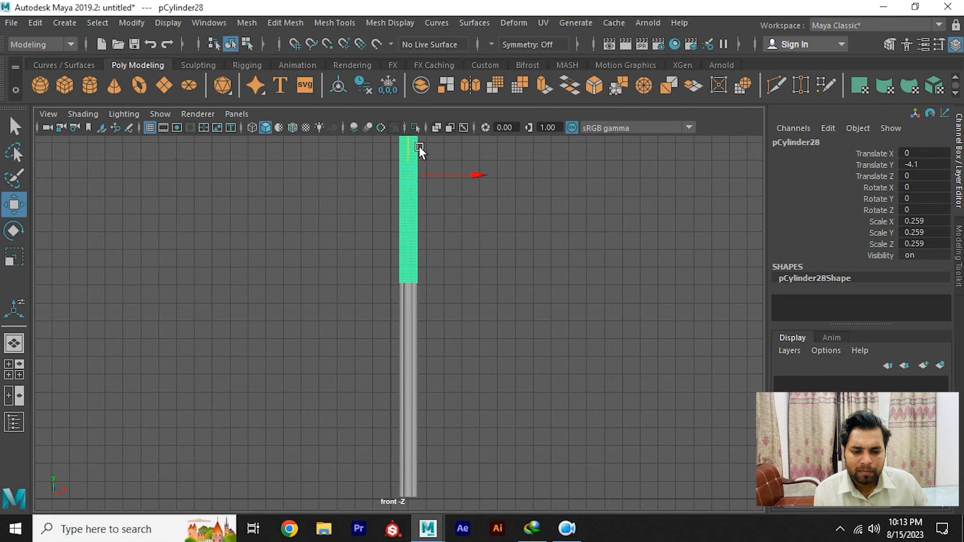
right_click_drag(419, 146, 474, 333, "alt")
key("4")
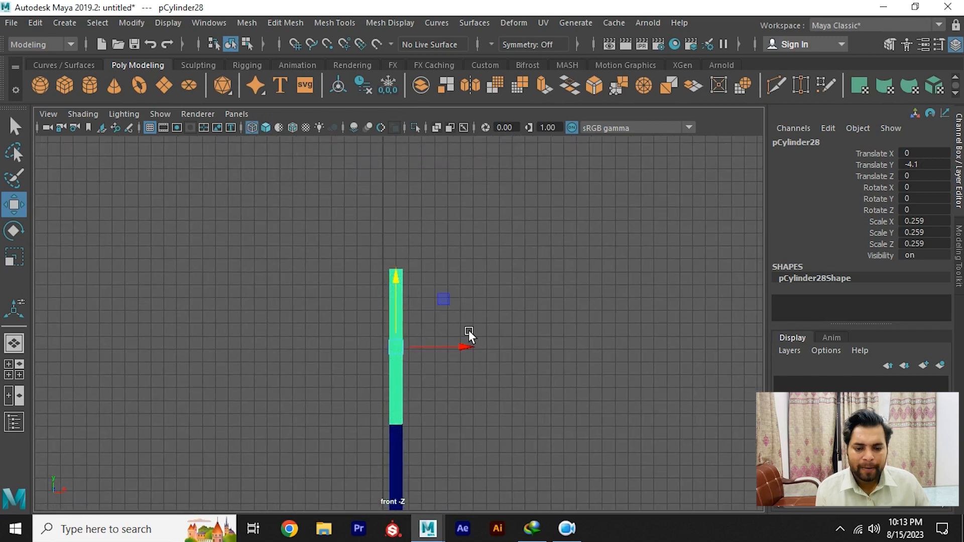
Duplicate the upper segment again, stack the new copy on top of the column and clear the selection.
key("shift+d")
left_click_drag(398, 293, 425, 203)
middle_click_drag(481, 204, 484, 333, "alt")
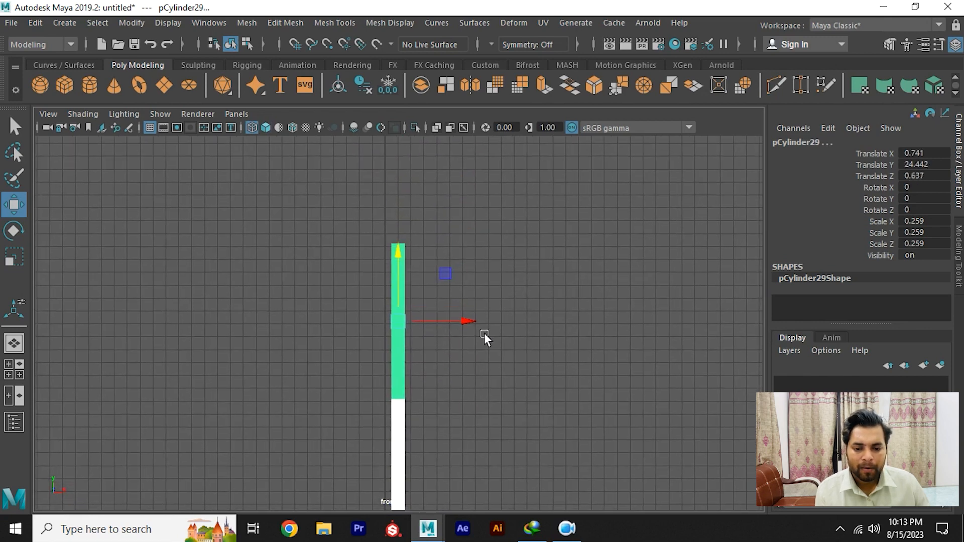
right_click_drag(484, 333, 511, 303, "alt")
left_click(511, 302)
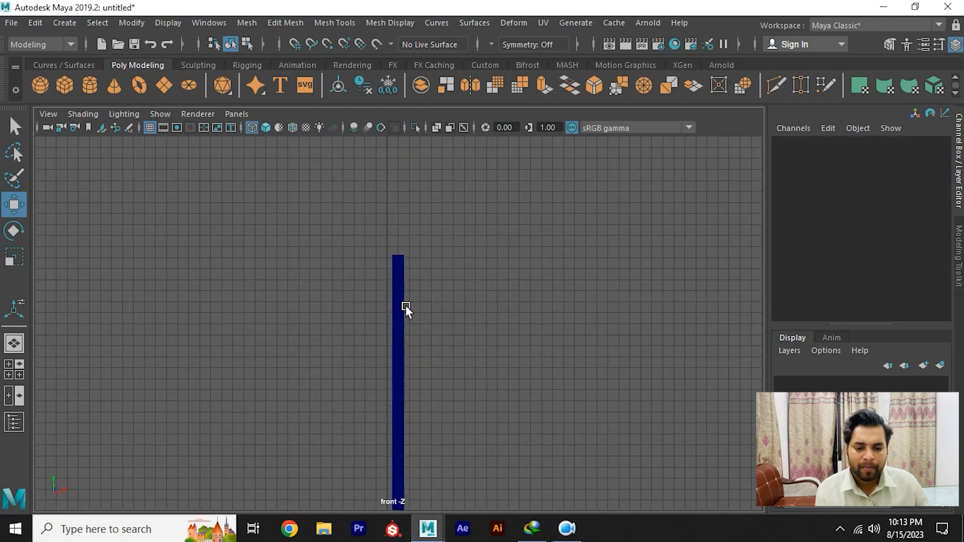
Duplicate the topmost segment and raise the copy above the column to about 36.732 in Translate Y.
left_click(404, 306)
middle_click_drag(399, 302, 407, 333, "alt")
right_click_drag(407, 332, 469, 371, "alt")
key("shift+d")
left_click_drag(408, 309, 421, 162)
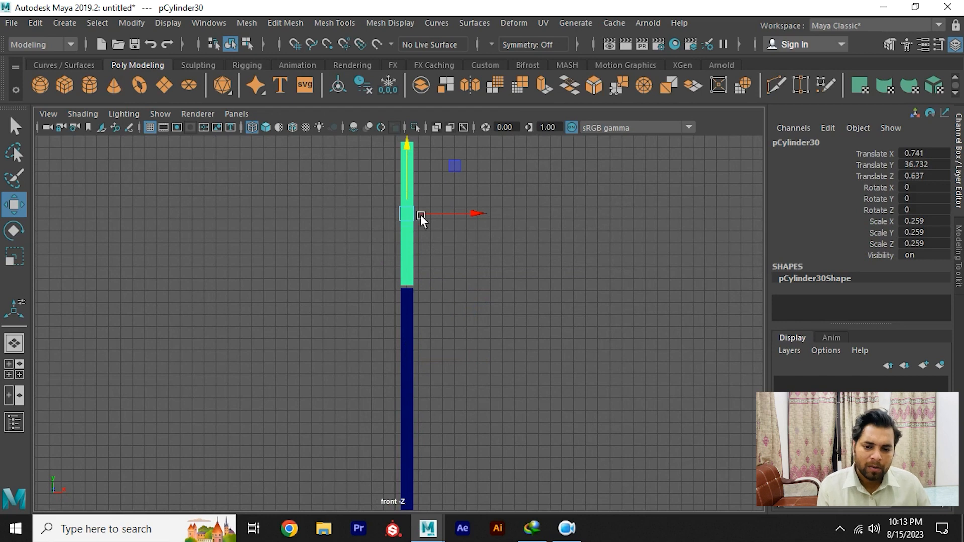
Lower the new top segment to about 36.477 in Translate Y so it sits flush on the segment below.
middle_click_drag(420, 215, 408, 296, "alt")
right_click_drag(408, 296, 573, 433, "alt")
left_click_drag(393, 200, 400, 205)
right_click_drag(381, 463, 401, 260, "alt")
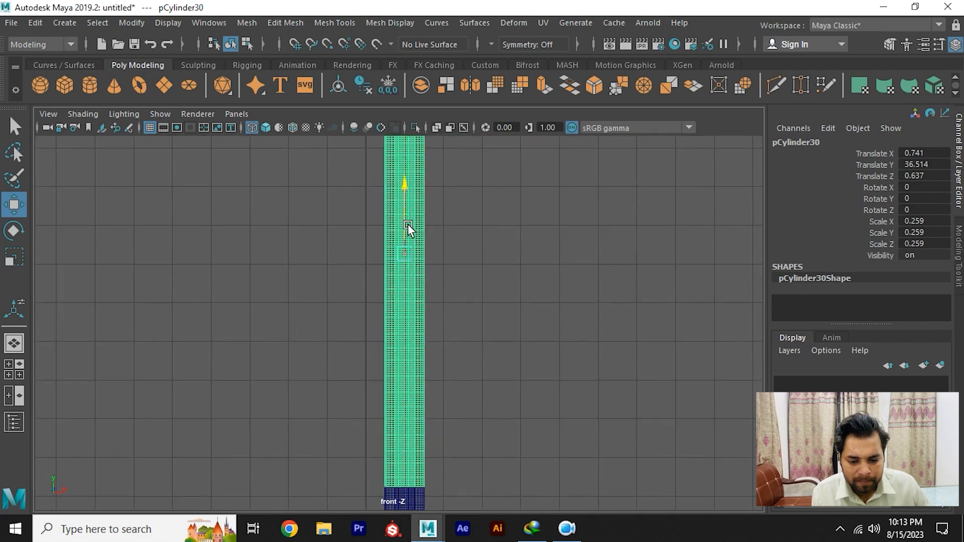
left_click_drag(409, 224, 505, 290)
Select all stacked segments in the perspective view, combine them into a single mesh and delete its history.
key("space")
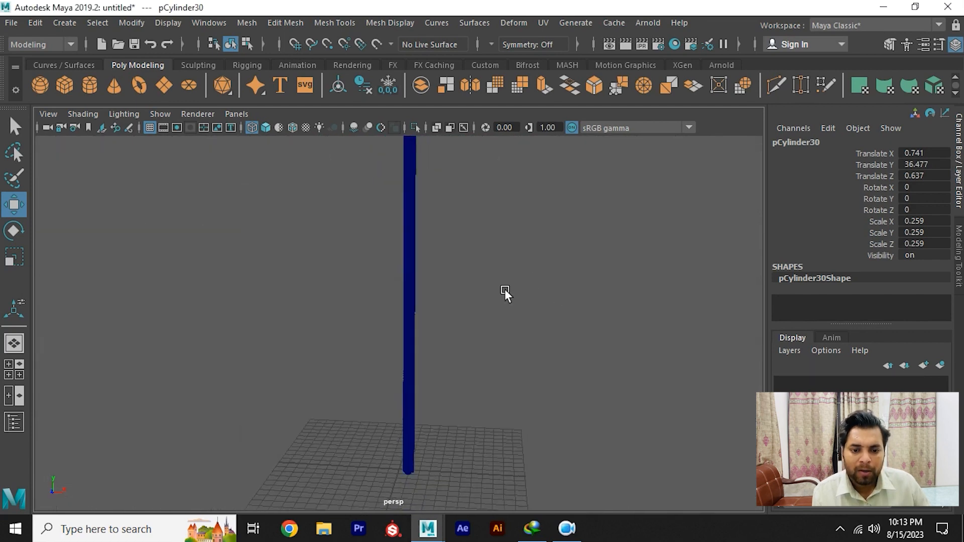
right_click_drag(504, 290, 384, 326, "alt")
left_click_drag(324, 170, 431, 395)
right_click_drag(442, 369, 504, 462, "alt")
right_click_drag(474, 353, 465, 422, "shift")
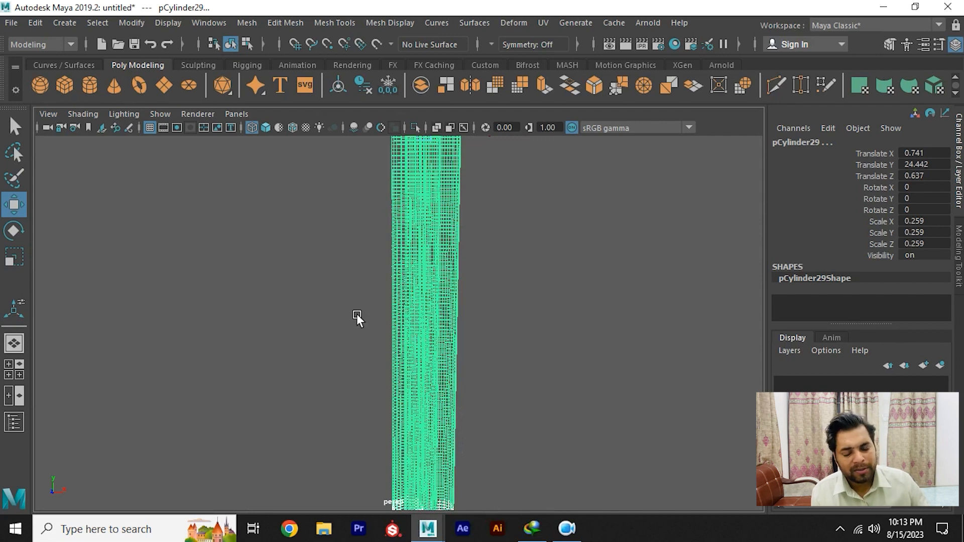
right_click_drag(515, 342, 568, 490, "alt")
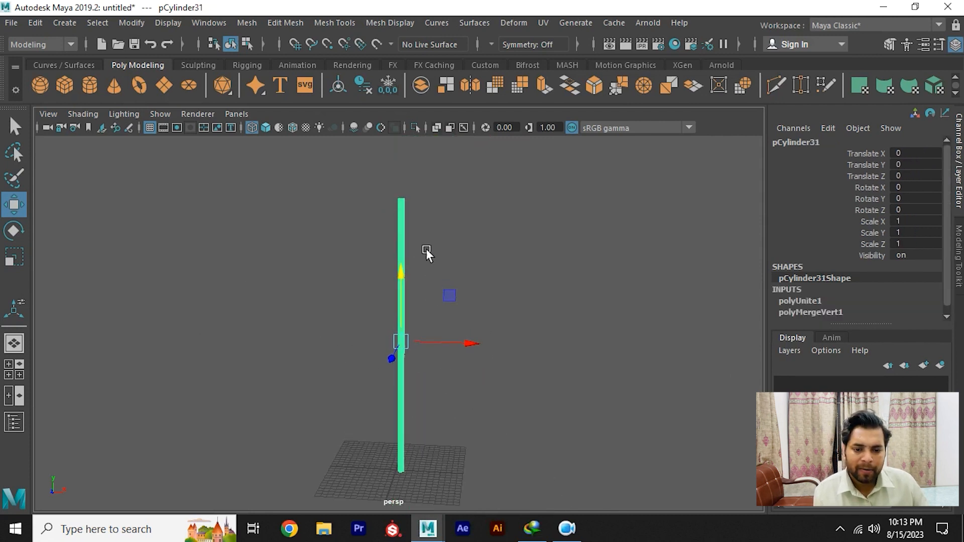
key("alt+shift+d")
Convert the combined column's selection to all of its vertices and zoom in on the dense mesh.
right_click_drag(404, 199, 299, 149)
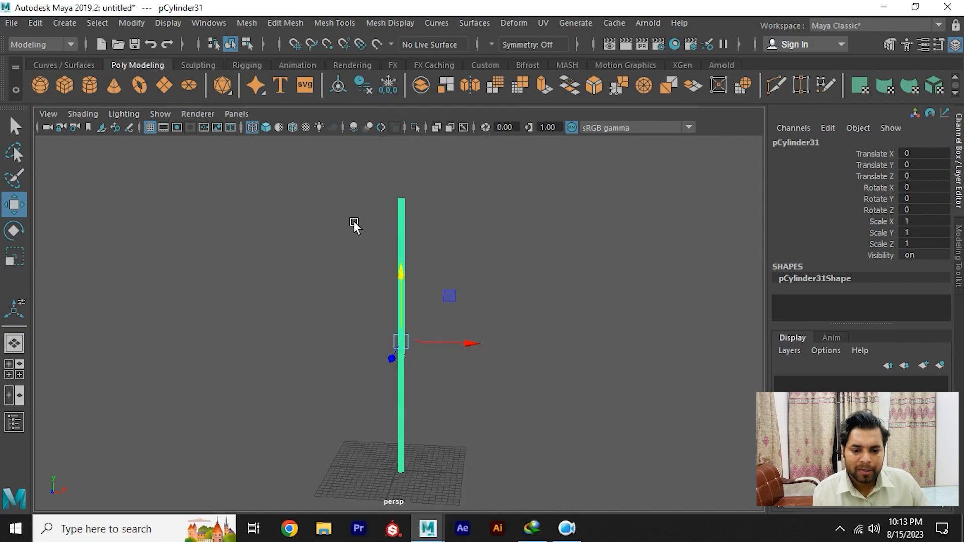
key("ctrl+F9")
right_click_drag(354, 221, 414, 255, "alt")
right_click_drag(477, 341, 803, 512, "alt")
middle_click_drag(316, 432, 556, 445, "alt")
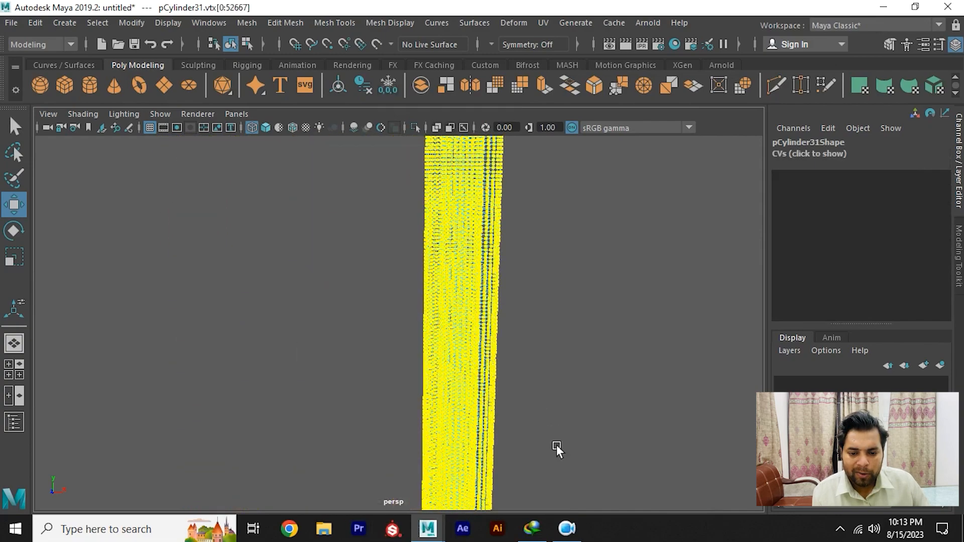
right_click_drag(449, 359, 545, 381, "alt")
middle_click_drag(548, 351, 426, 326, "alt")
right_click_drag(468, 324, 494, 366, "alt")
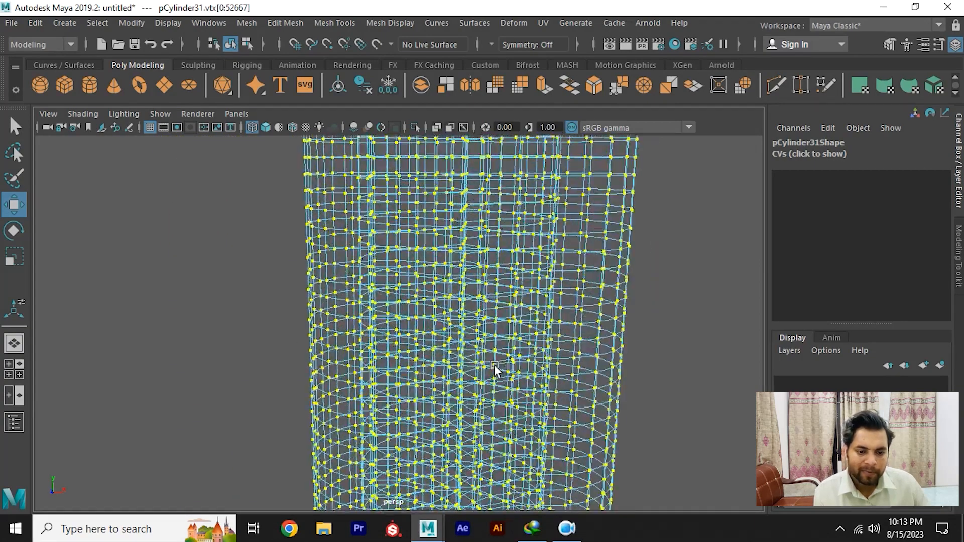
Merge all selected vertices of the column with a distance threshold of 0.1.
right_click_drag(468, 284, 531, 210, "shift")
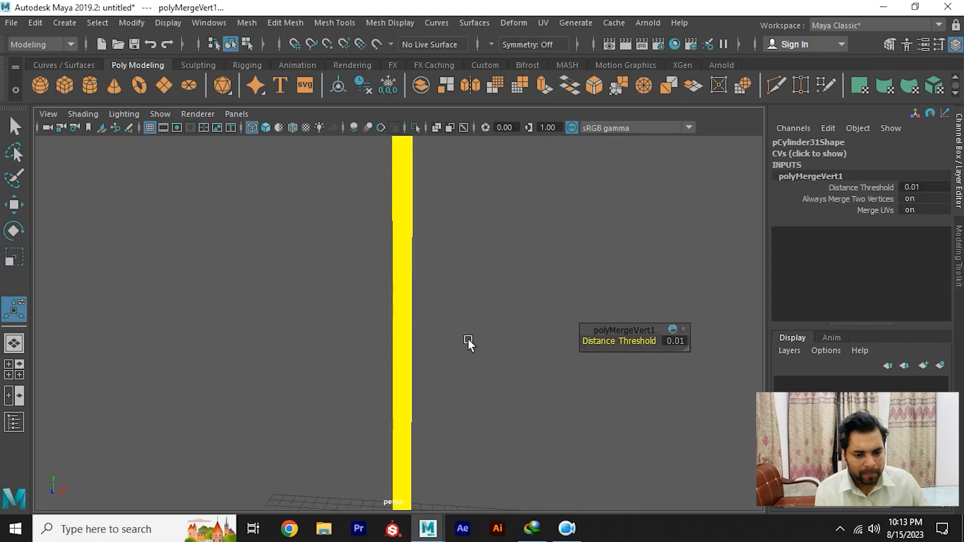
left_click_drag(468, 339, 386, 223, "alt")
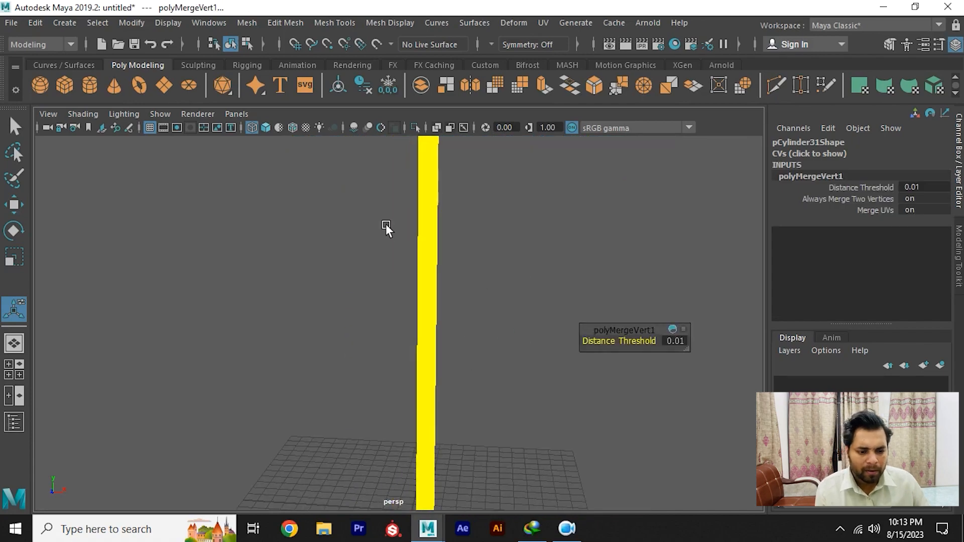
right_click_drag(386, 224, 485, 291, "alt")
middle_click_drag(484, 291, 412, 291, "alt")
right_click_drag(412, 291, 486, 476, "alt")
middle_click_drag(486, 476, 524, 464, "alt")
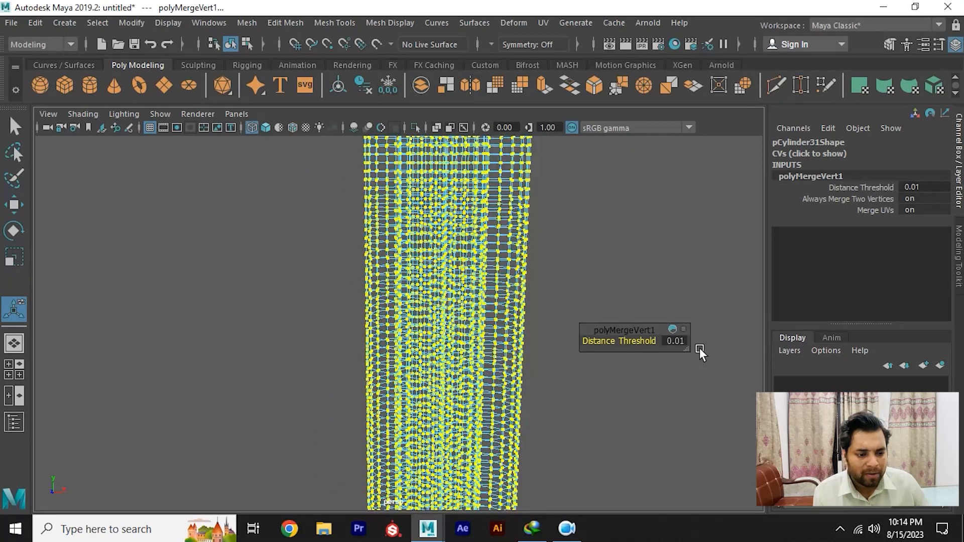
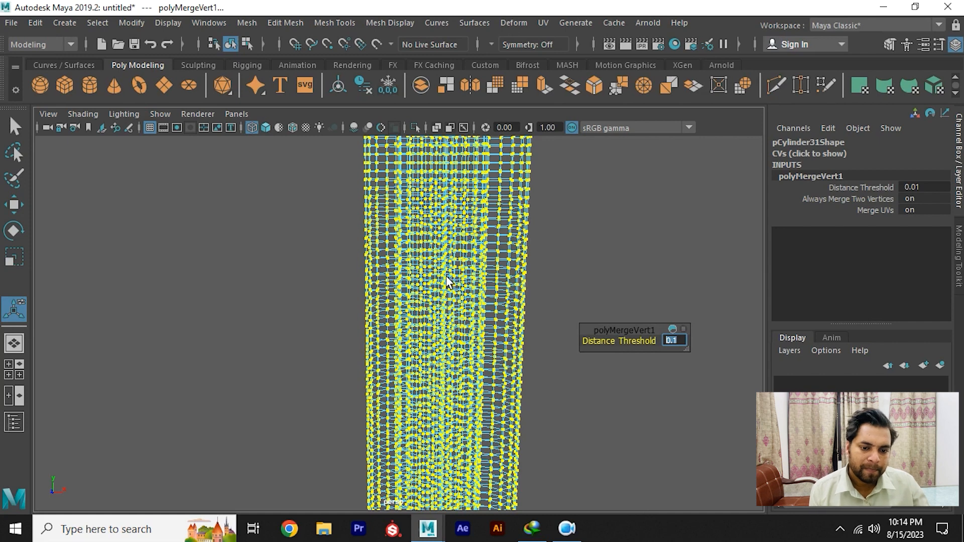
key("Return")
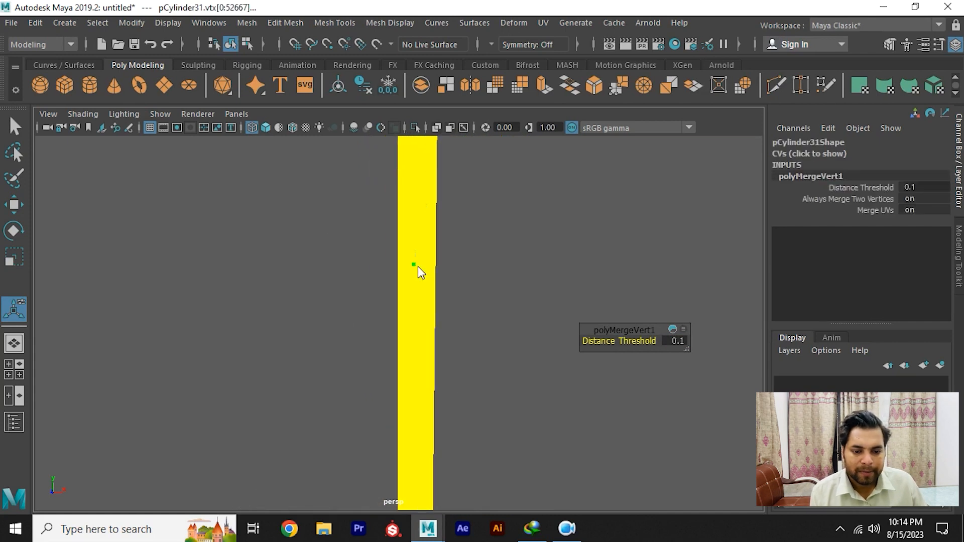
Return the merged column to object mode, clear the selection and inspect it in shaded display.
right_click_drag(418, 266, 516, 68)
left_click(467, 215)
middle_click_drag(468, 216, 449, 302, "alt")
right_click_drag(449, 302, 437, 358, "alt")
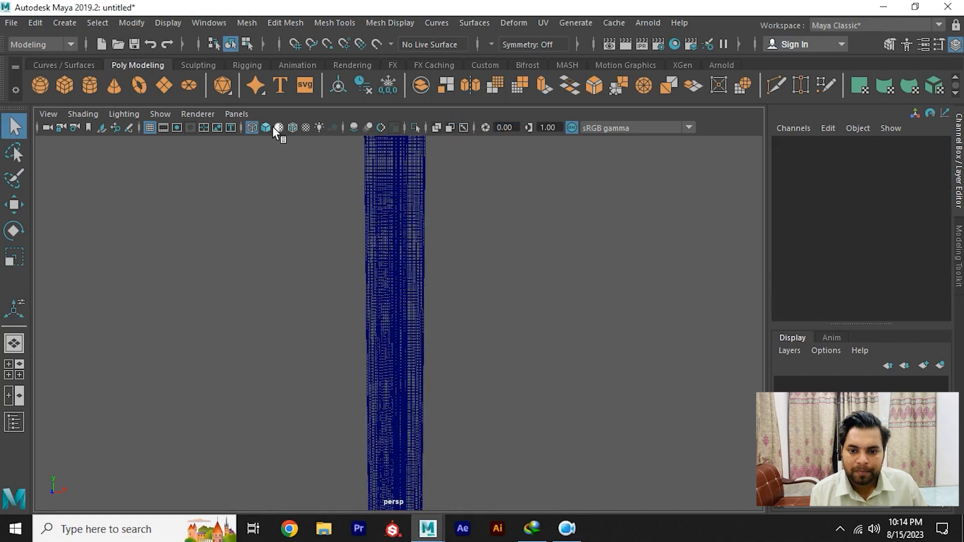
left_click(266, 127)
mouse_move(273, 142)
right_mouse_down("alt")
mouse_move(502, 364)
mouse_move(389, 261)
mouse_move(415, 321)
mouse_move(372, 295)
mouse_move(384, 279)
right_mouse_up("alt")
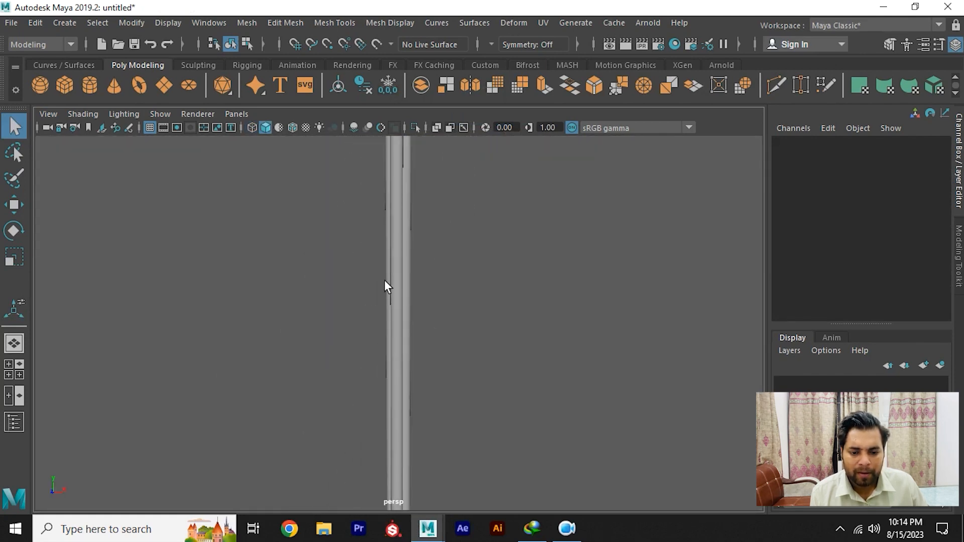
left_click(384, 281)
mouse_move(444, 273)
right_mouse_down("alt")
mouse_move(505, 294)
mouse_move(480, 326)
mouse_move(447, 252)
mouse_move(372, 273)
mouse_move(438, 289)
right_mouse_up("alt")
left_click(447, 252)
Select the column, apply a nonlinear Twist deformer to it and open the deformer's input attributes.
left_click(397, 218)
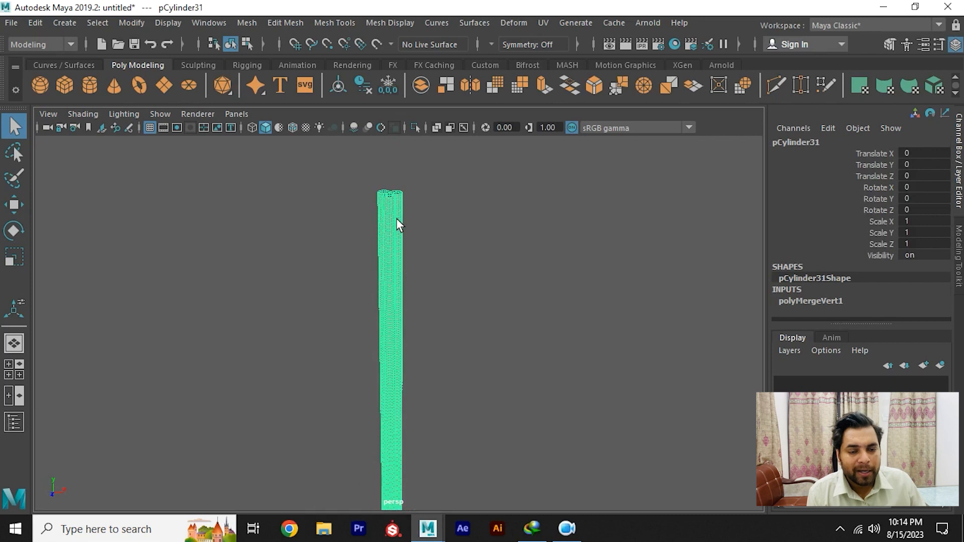
left_click(515, 24)
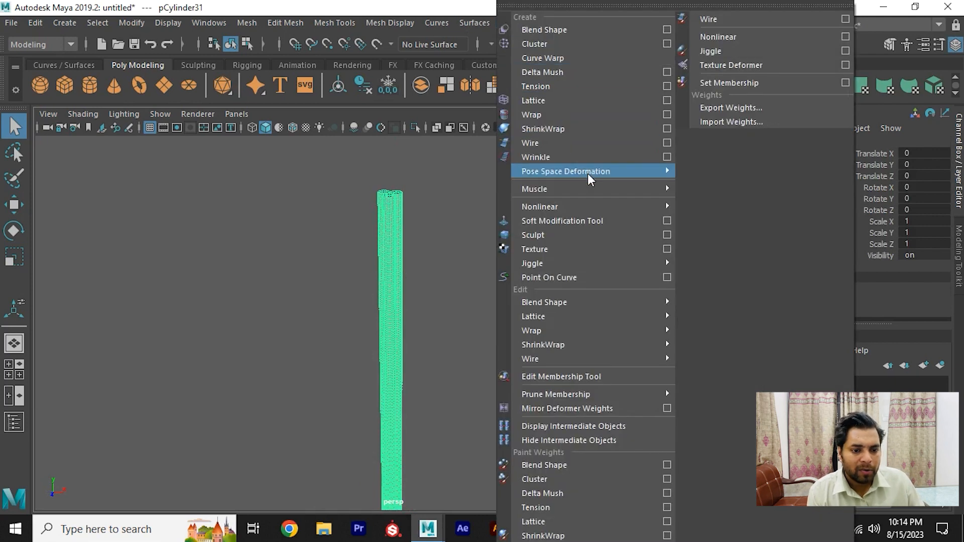
mouse_move(576, 207)
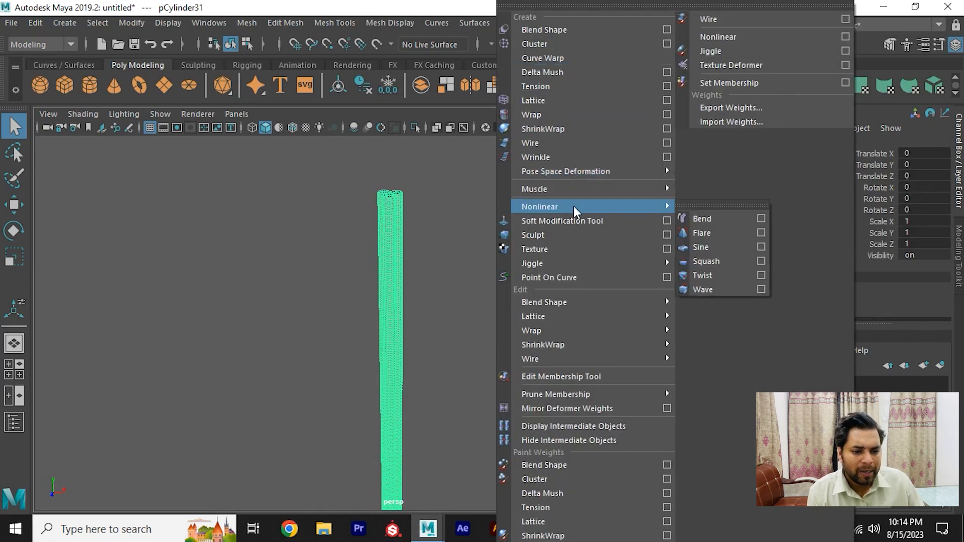
left_click(709, 275)
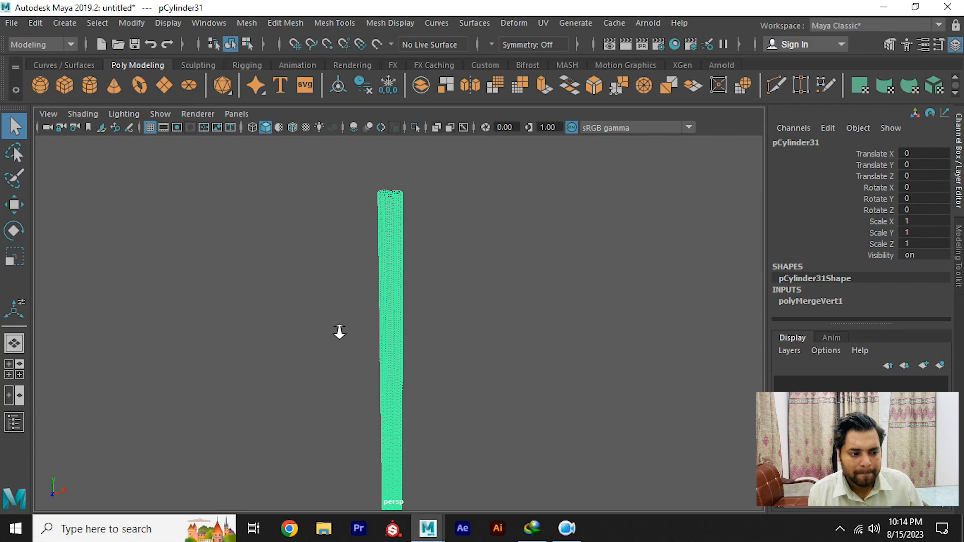
scroll(339, 331, "down", 5)
middle_click_drag(351, 358, 370, 271, "alt")
scroll(446, 348, "up", 5)
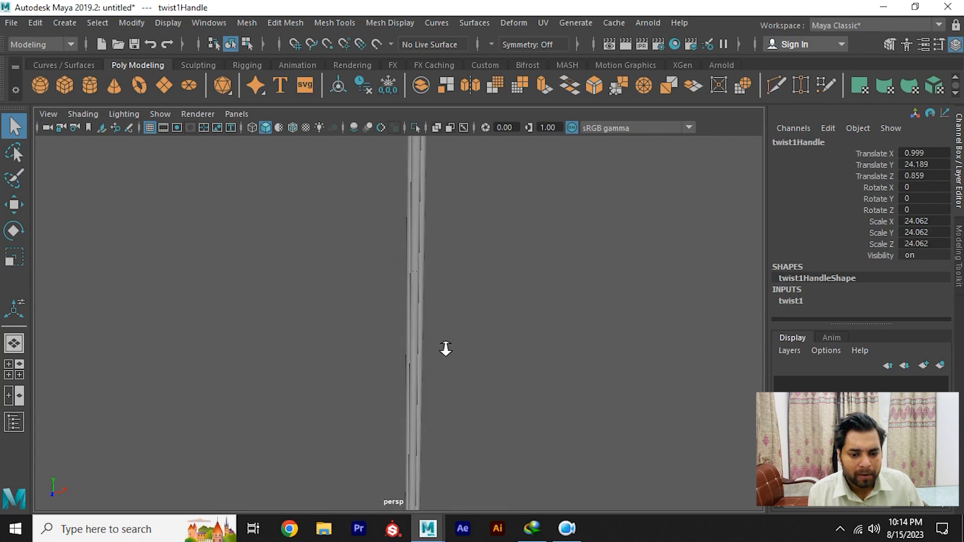
scroll(445, 348, "down", 5)
left_click(812, 299)
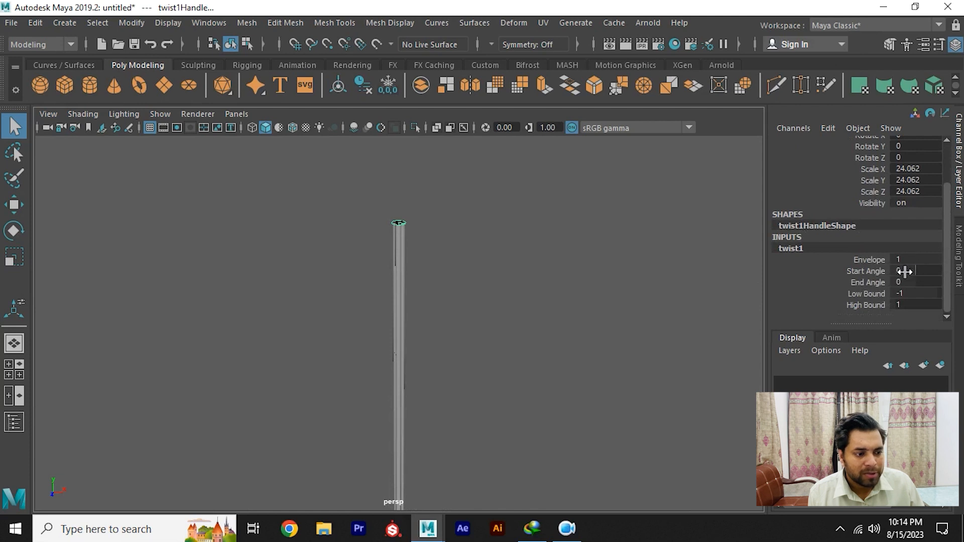
Set the twist deformer's start angle to 15 and check the effect near the column's upper end.
left_click(913, 271)
type("15")
key("Return")
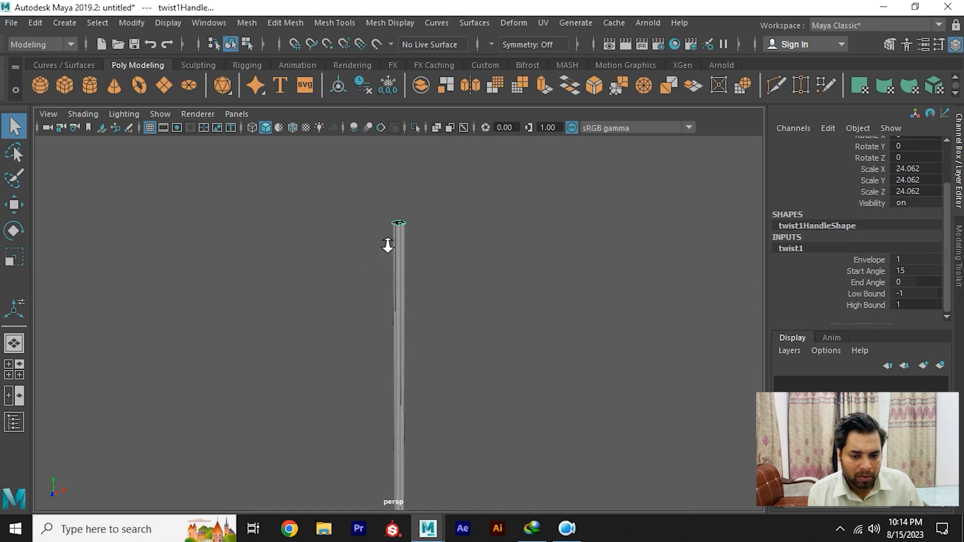
scroll(388, 245, "up", 8)
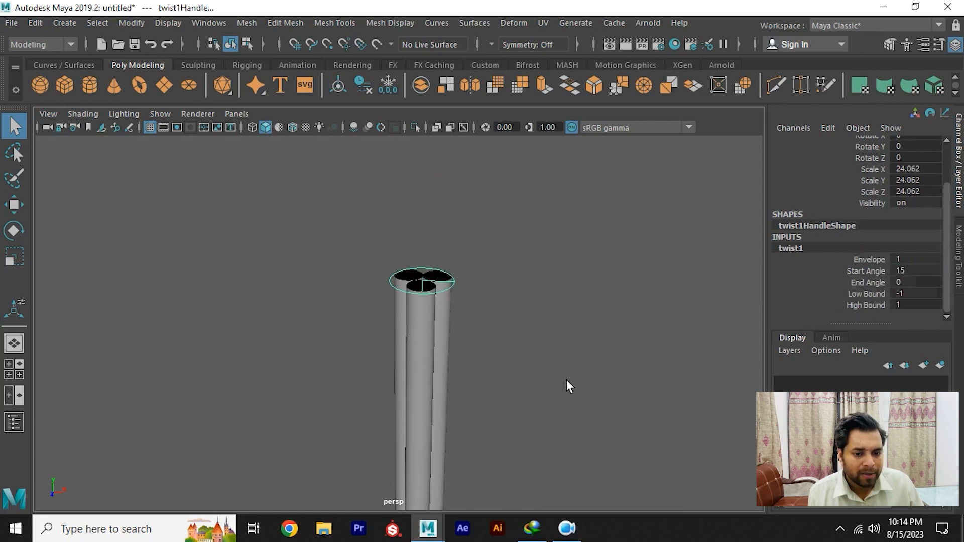
left_click(908, 272)
type("15")
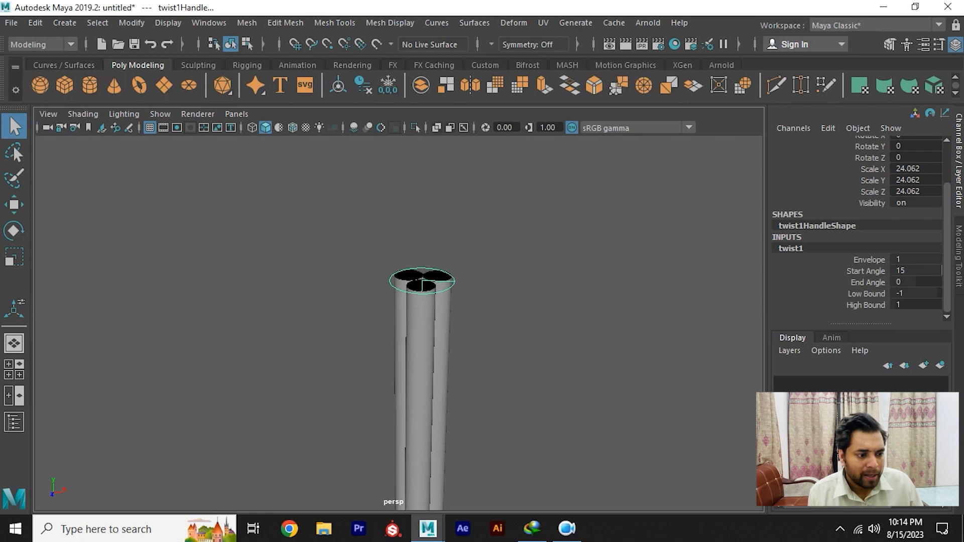
Set the twist deformer's start angle to 1000 to wind the column's strands around each other.
double_click(923, 271)
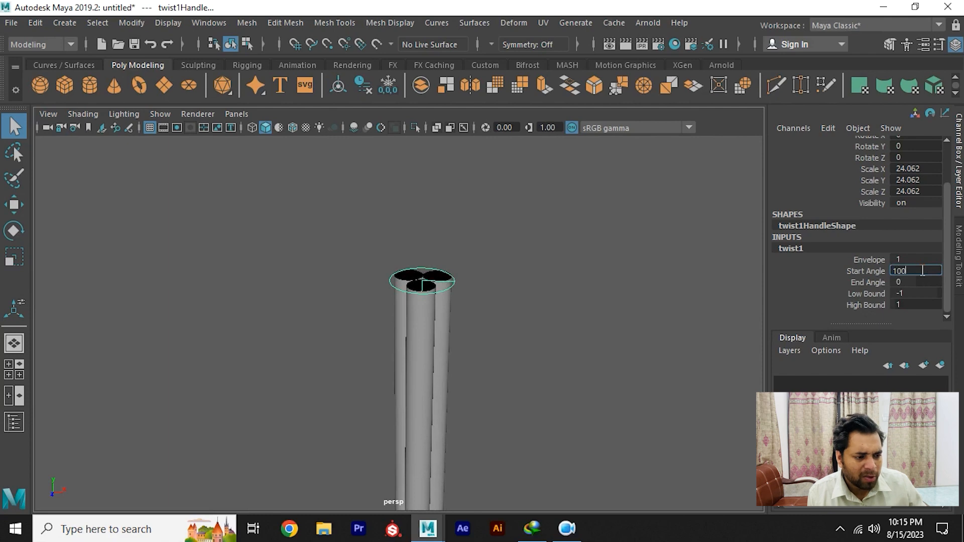
type("1000")
key("Return")
scroll(349, 209, "down", 5)
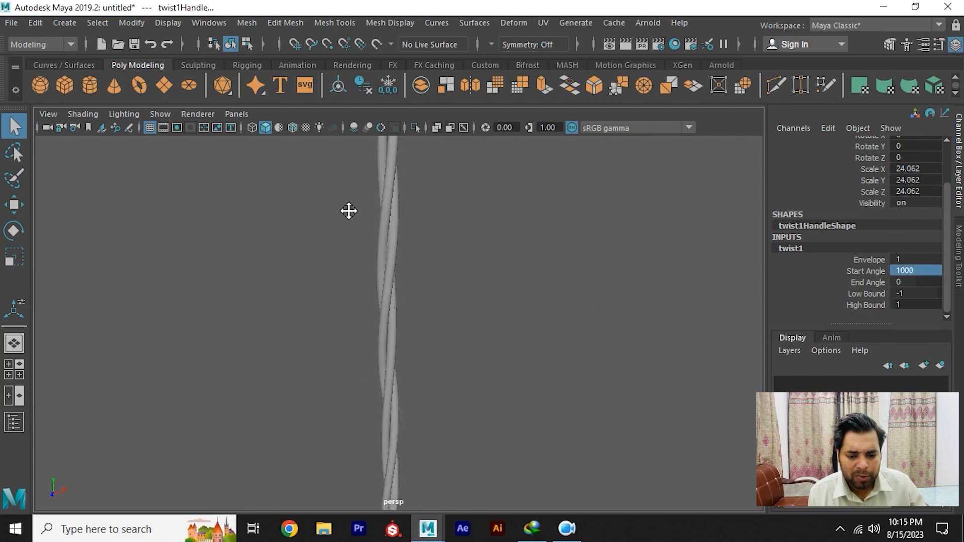
Try an end angle of 1000 on the twist deformer and check the column's strands.
middle_click_drag(367, 388, 408, 310, "alt")
scroll(374, 247, "up", 3)
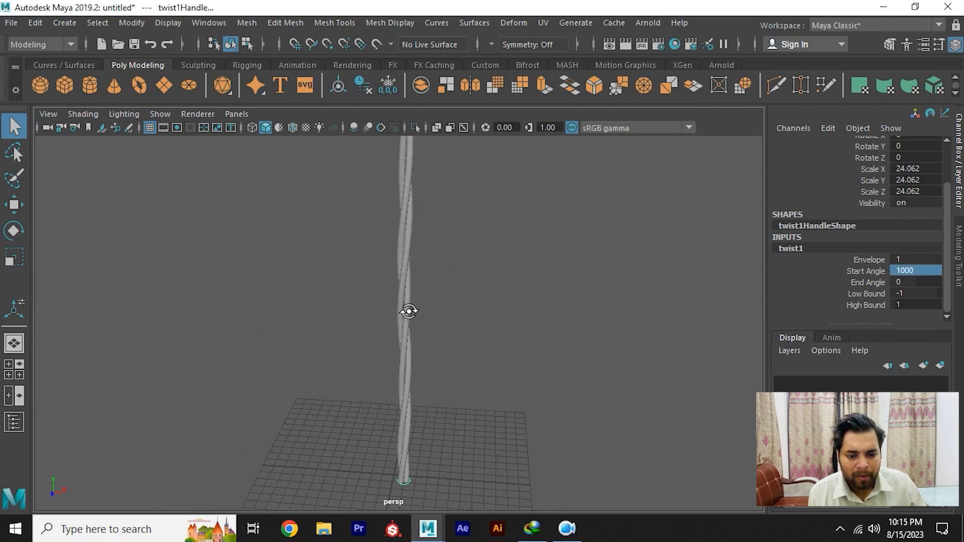
scroll(432, 344, "up", 3)
left_click(905, 283)
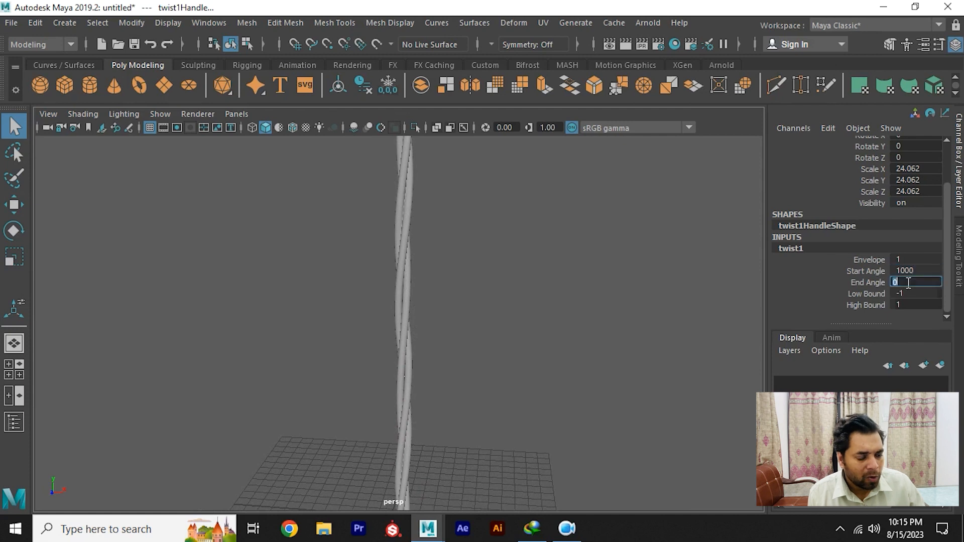
key("Return")
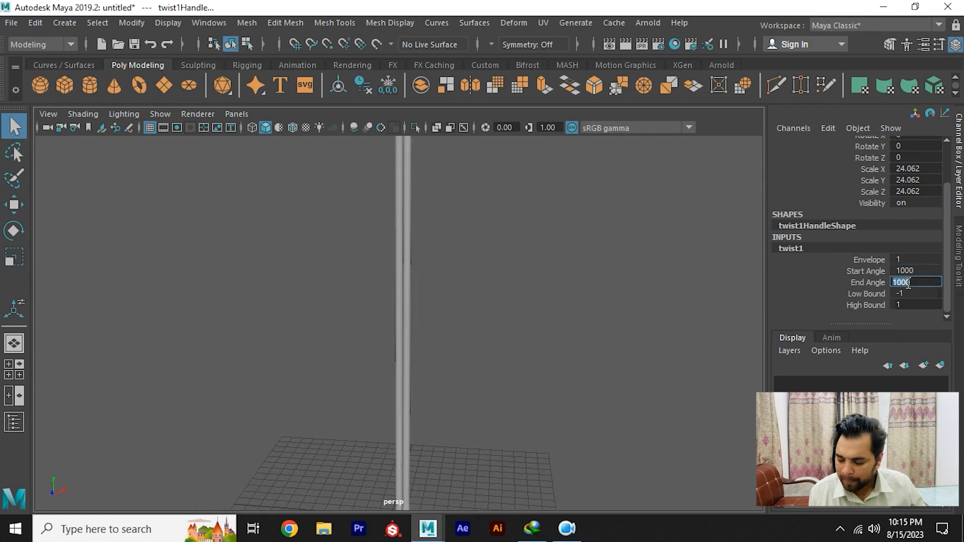
right_click_drag(524, 300, 396, 275, "alt")
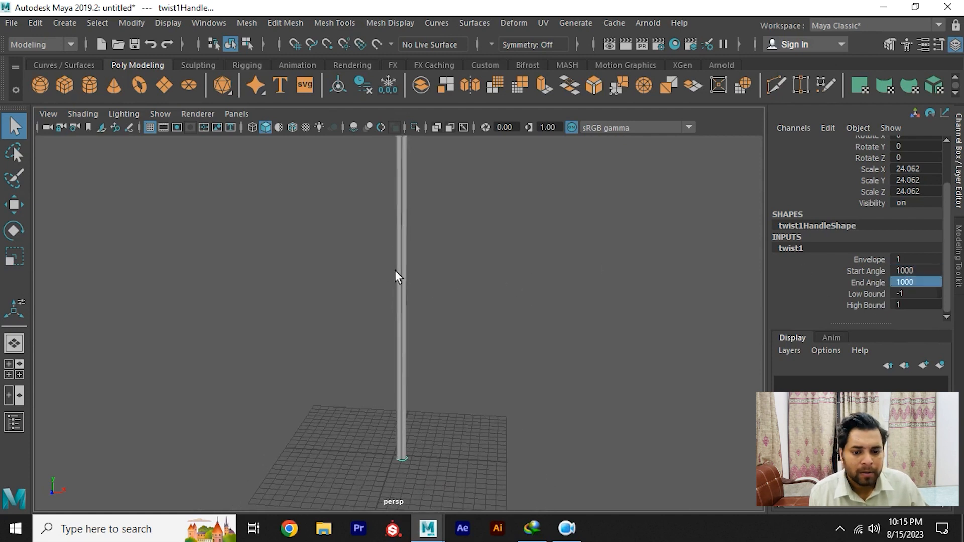
middle_click_drag(411, 266, 417, 299, "alt")
Set the twist deformer's end angle to -1000 and check the strands up to the column's upper end.
left_click(922, 283)
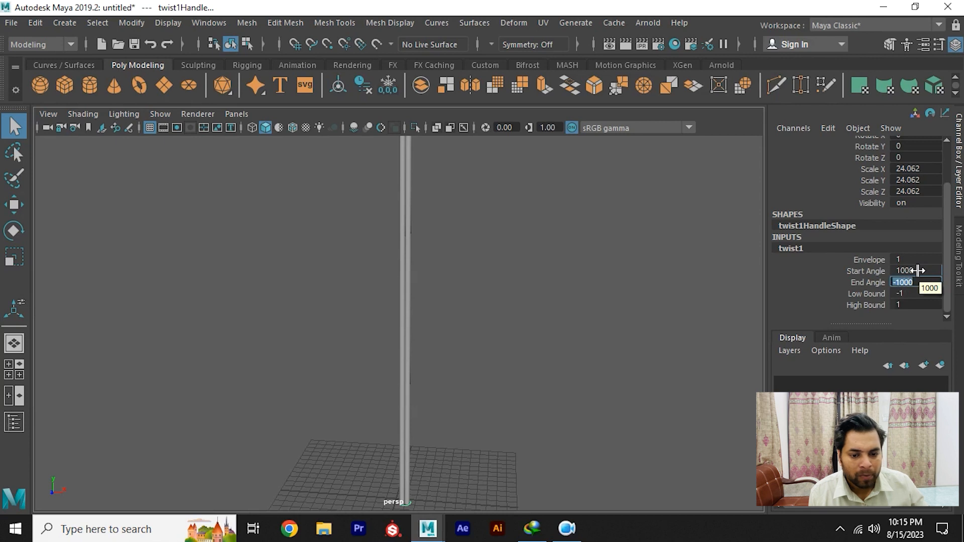
key("Return")
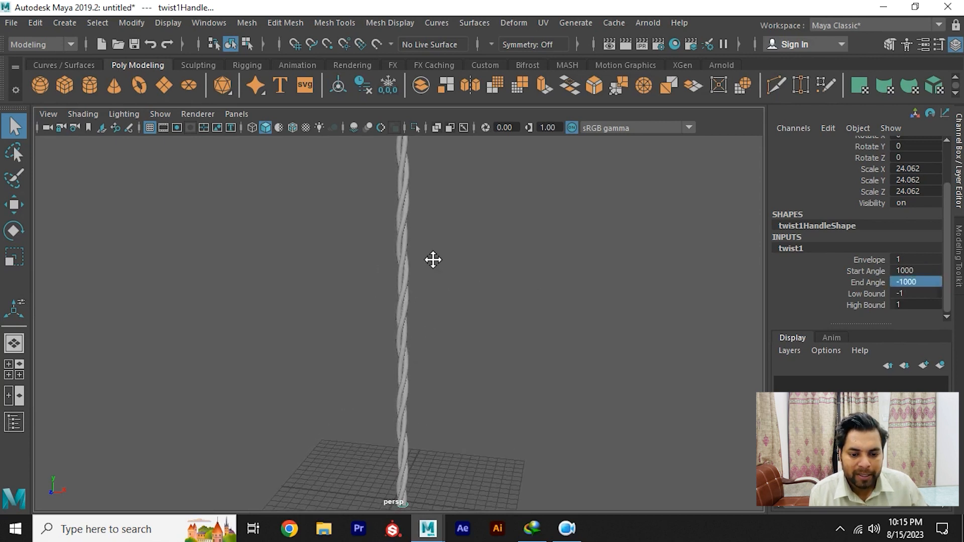
middle_click_drag(433, 259, 456, 401, "alt")
right_click_drag(415, 342, 448, 331, "alt")
middle_click_drag(450, 185, 451, 295, "alt")
right_click_drag(452, 295, 480, 283, "alt")
middle_click_drag(495, 242, 468, 283, "alt")
Set the twist deformer's start angle to 2000 to tighten the rope's twist.
double_click(925, 270)
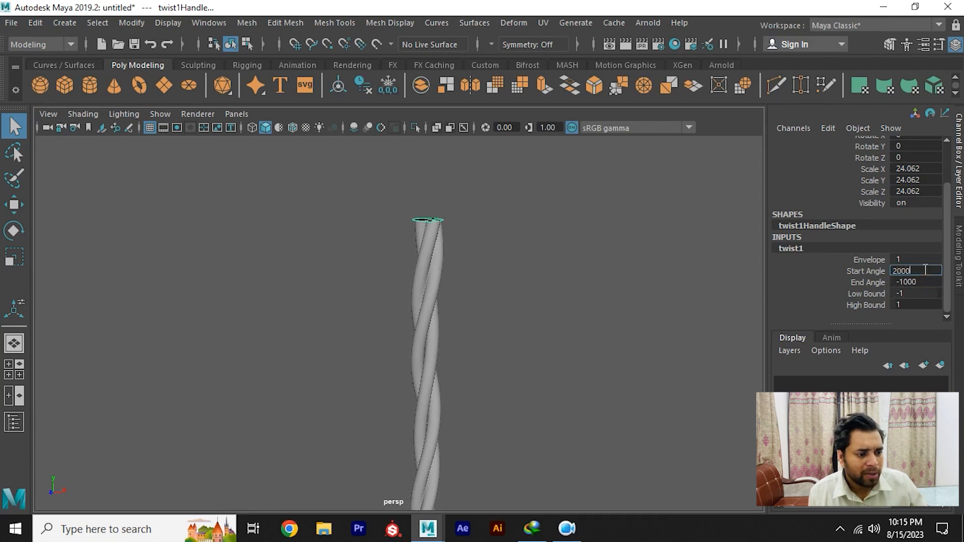
key("Return")
right_click_drag(605, 310, 459, 306, "alt")
middle_click_drag(461, 318, 441, 198, "alt")
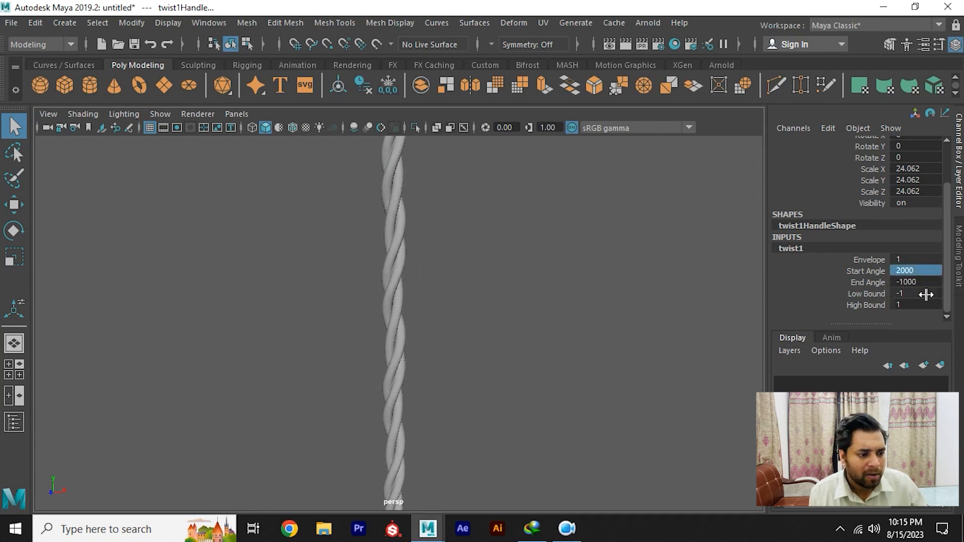
Set the twist deformer's end angle to -2000 and check the winding along the rope.
left_click(926, 283)
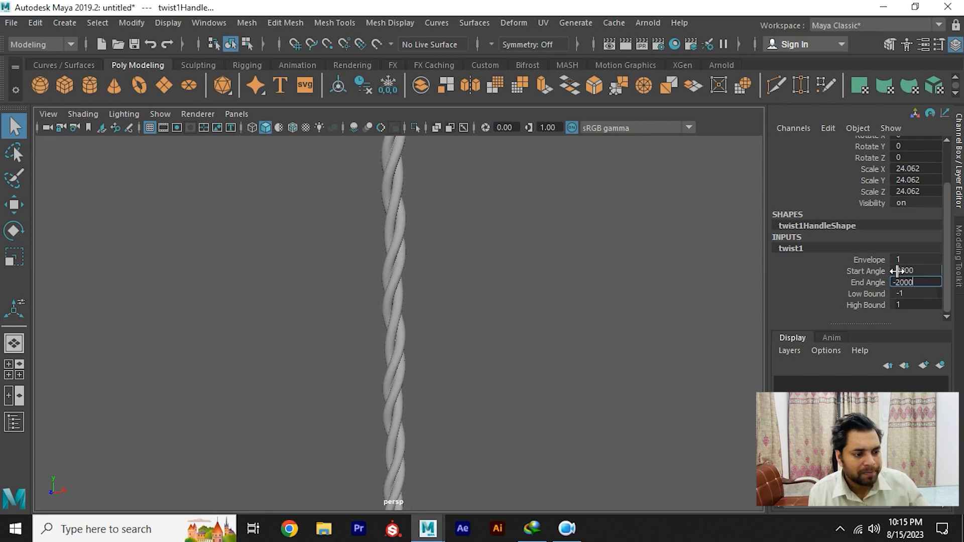
type("-2000")
key("Return")
left_click_drag(478, 290, 346, 251, "alt")
middle_click_drag(348, 263, 364, 197, "alt")
right_click_drag(364, 197, 346, 303, "alt")
middle_click_drag(347, 303, 425, 329, "alt")
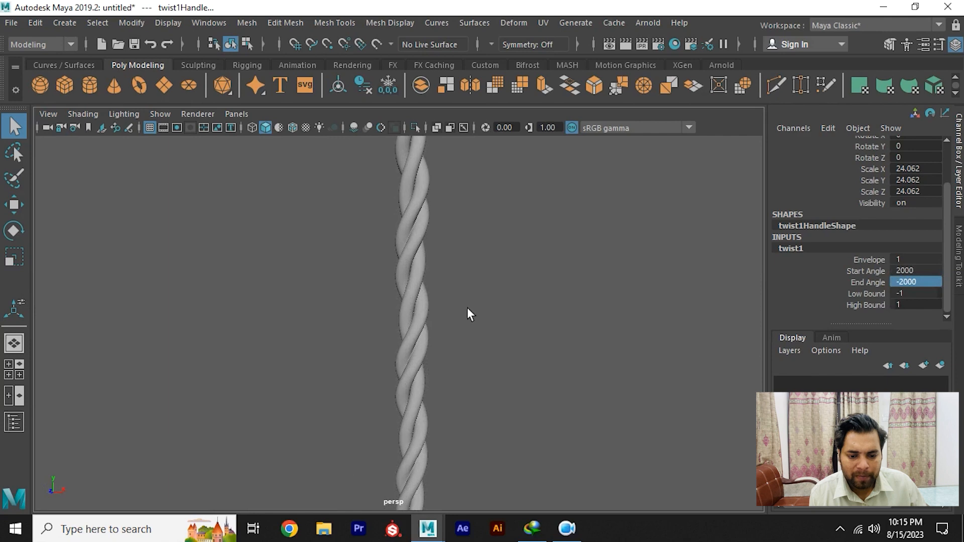
Select the twisted rope mesh and turn on smooth mesh preview, accepting the large face count without being asked again.
left_click(409, 311)
right_click_drag(389, 314, 497, 452, "alt")
left_click(431, 303)
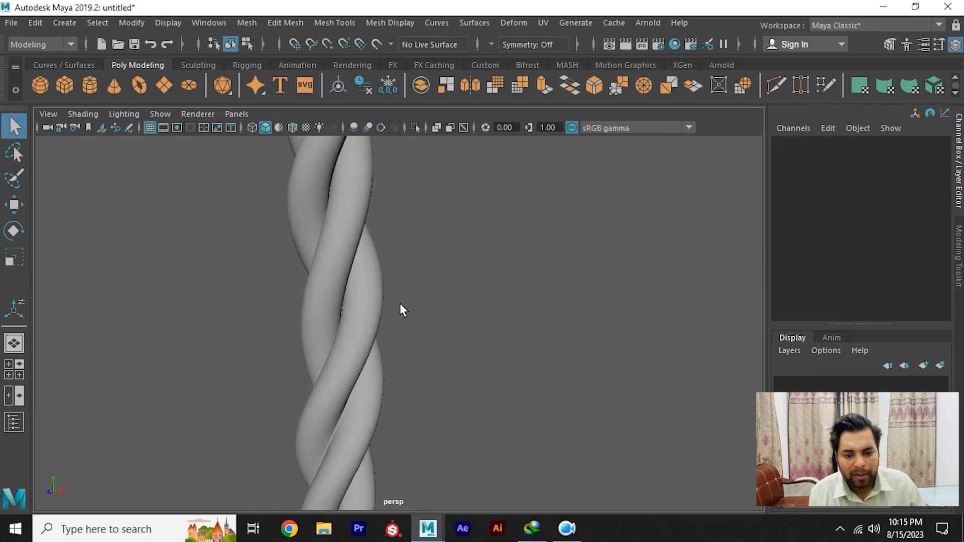
left_click(374, 292)
key("3")
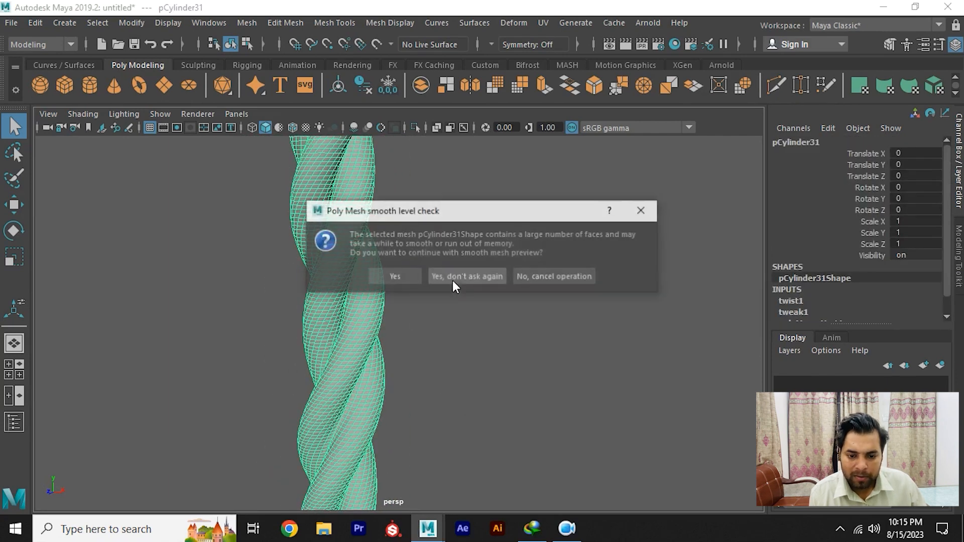
left_click(453, 281)
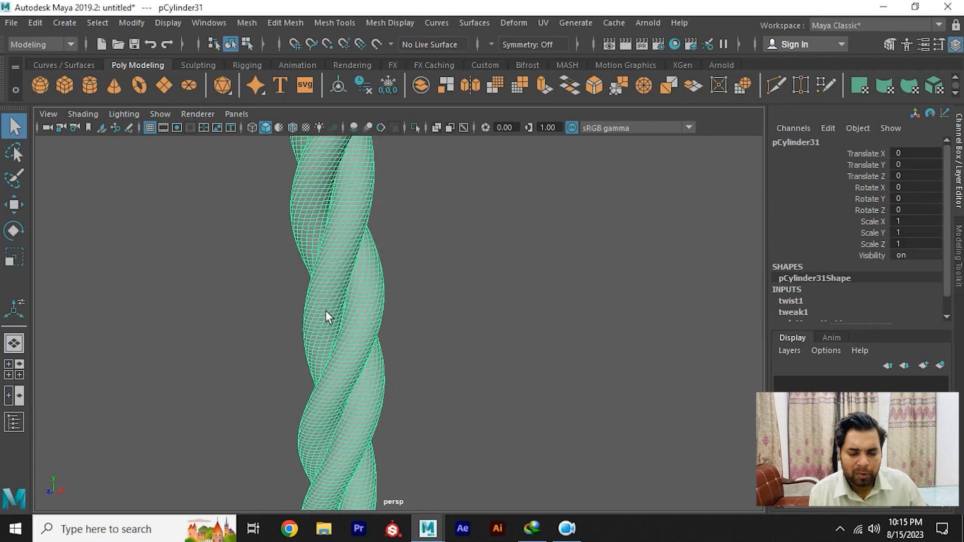
Inspect the twisted rope along its length and at its upper end, both selected and deselected.
scroll(325, 313, "down", 3)
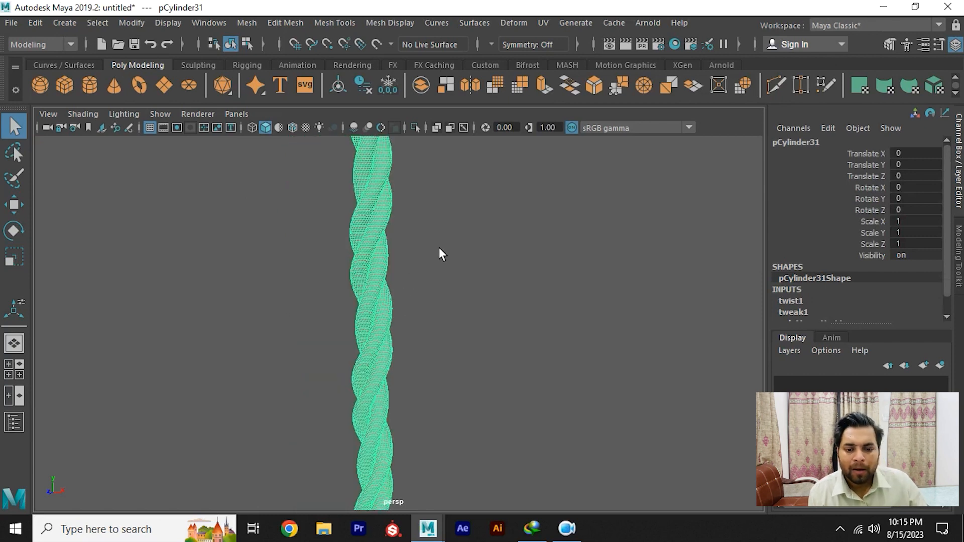
right_click_drag(458, 302, 249, 273, "alt")
middle_click_drag(357, 241, 369, 321, "alt")
left_click(453, 307)
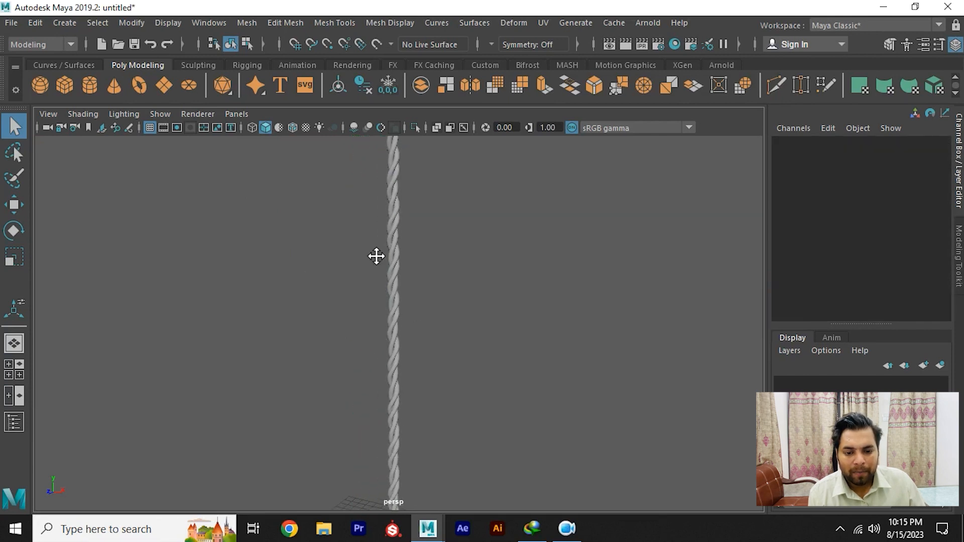
left_click_drag(374, 256, 403, 292, "alt")
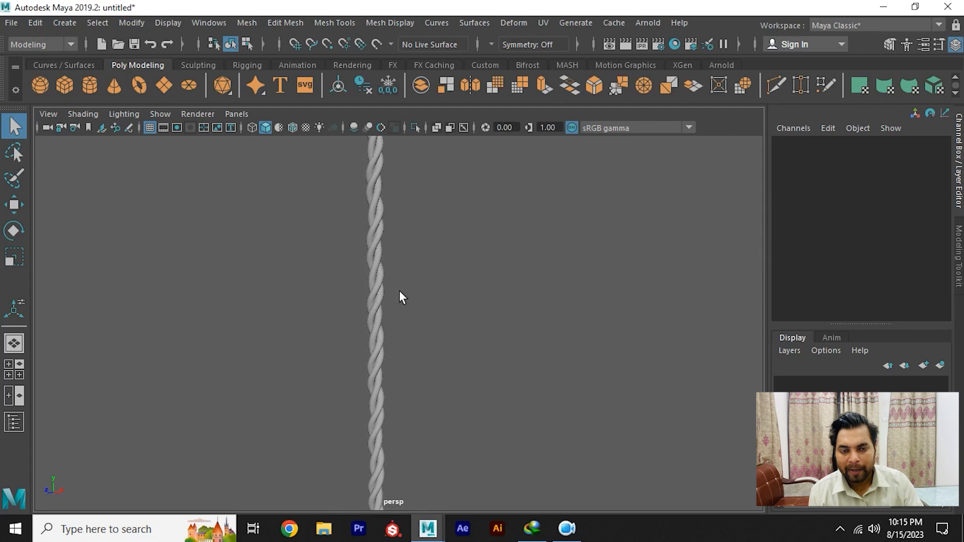
right_click_drag(399, 291, 378, 282, "alt")
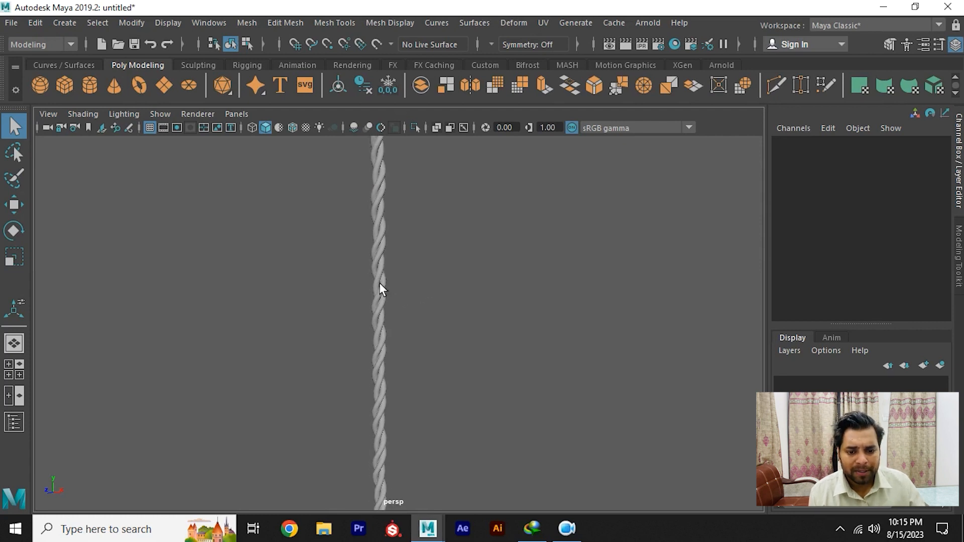
middle_click_drag(419, 281, 429, 351, "alt")
middle_click_drag(389, 239, 382, 359, "alt")
right_click_drag(381, 360, 395, 351, "alt")
left_click(380, 306)
middle_click_drag(360, 286, 390, 229, "alt")
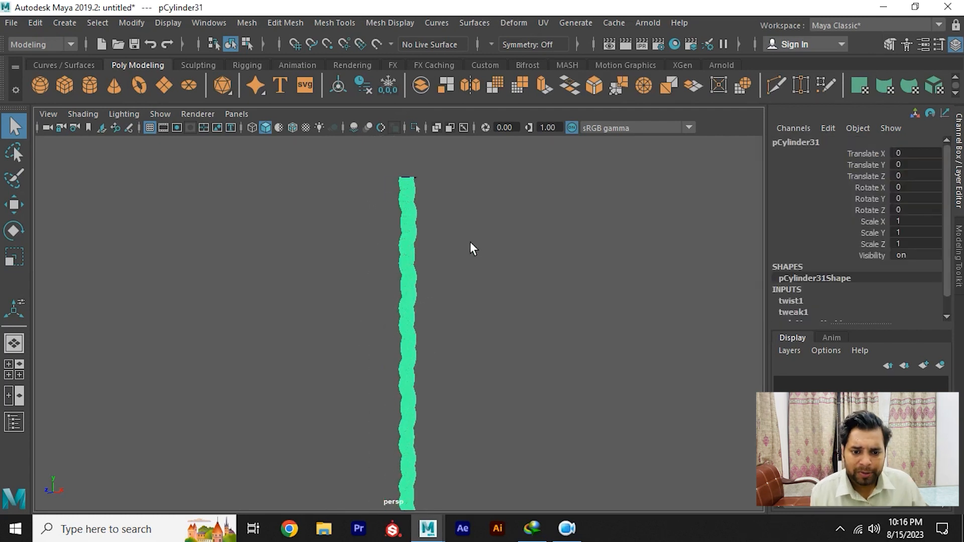
left_click(470, 242)
middle_click_drag(390, 277, 490, 249, "alt")
right_click_drag(317, 251, 277, 254, "alt")
left_click_drag(276, 253, 402, 310, "alt")
Draw an S-shaped EP curve with four points beside the rope in the front view and finish it.
key("space")
middle_click_drag(338, 276, 395, 284, "alt")
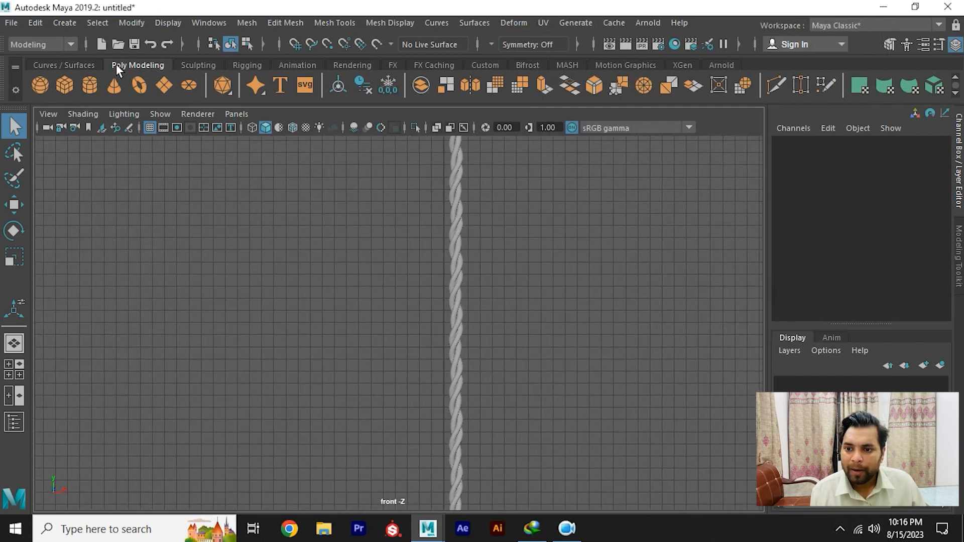
left_click(64, 65)
left_click(90, 88)
scroll(501, 348, "down", 5)
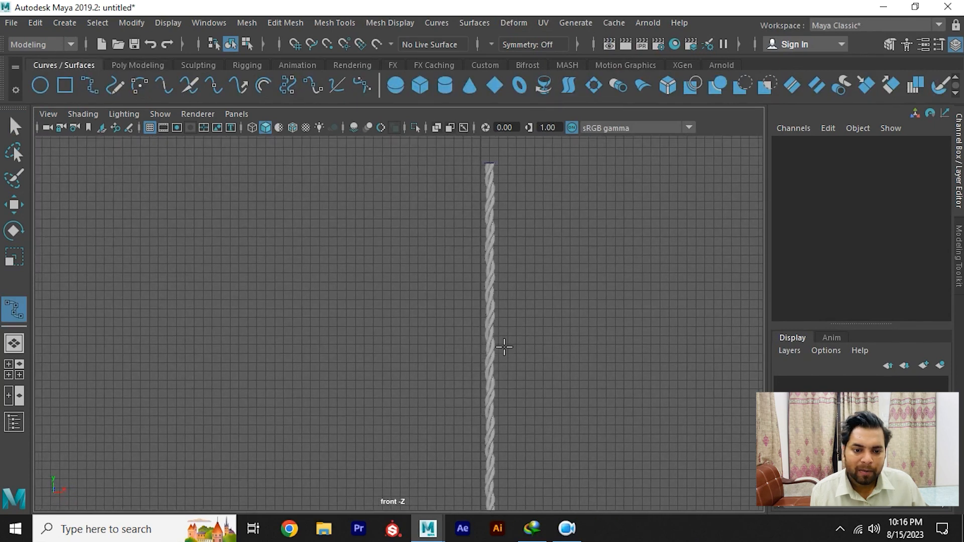
left_click(260, 171)
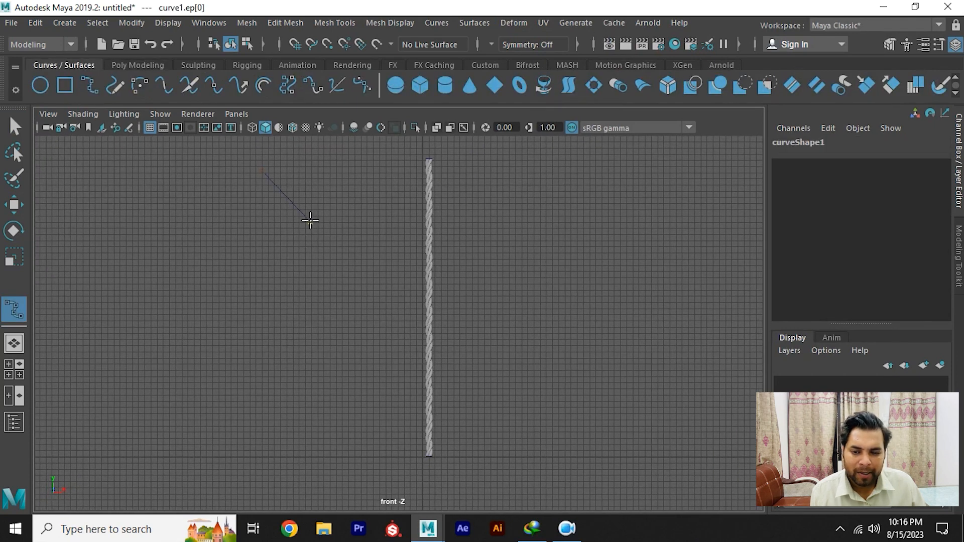
left_click(313, 275)
left_click(222, 412)
mouse_move(282, 461)
left_mouse_down()
mouse_move(312, 455)
mouse_move(266, 469)
left_mouse_up()
key("w")
Return to the perspective view, select the rope together with the S-shaped curve, and apply a Curve Warp deformer.
key("space")
left_click_drag(322, 284, 325, 248)
left_click_drag(325, 241, 497, 318, "alt")
left_click(445, 257)
left_click_drag(445, 257, 330, 263, "alt")
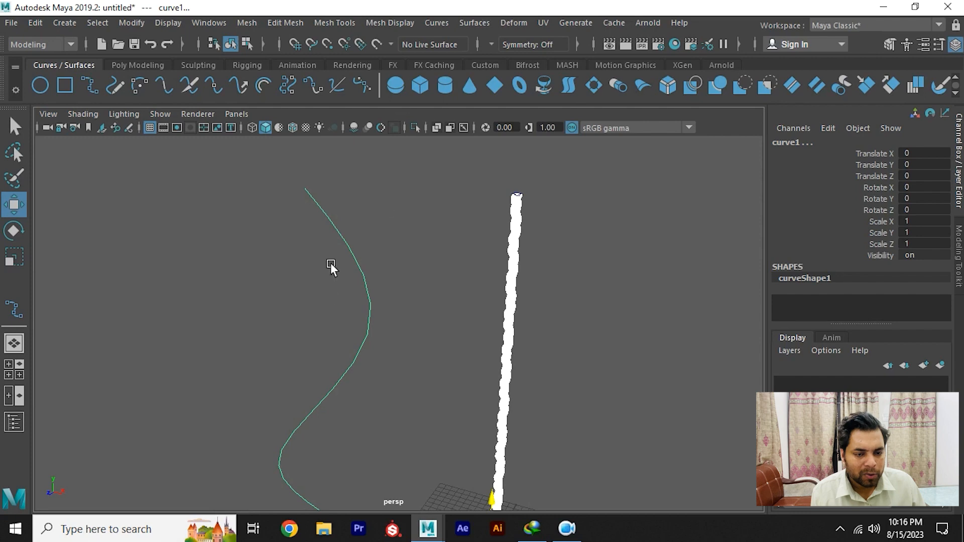
left_click(479, 23)
mouse_move(510, 22)
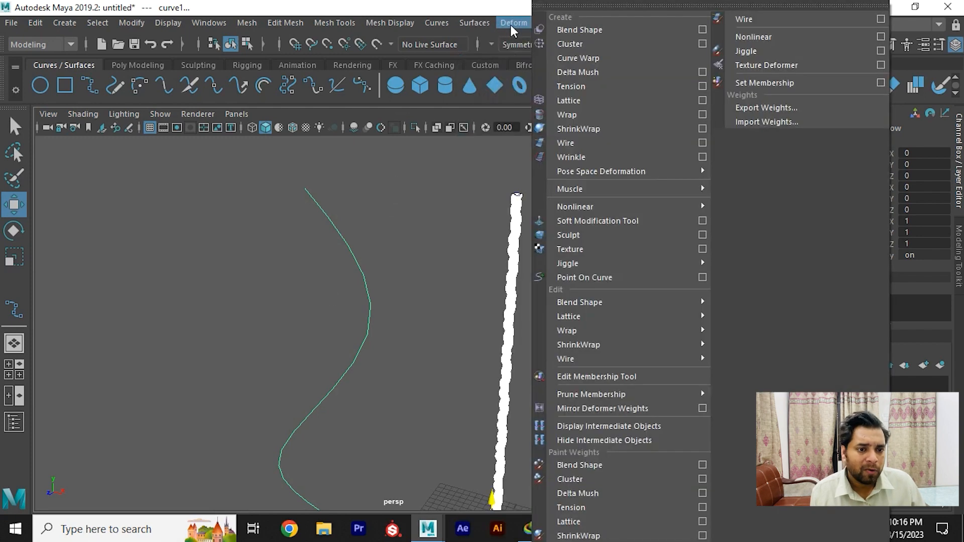
left_click(577, 60)
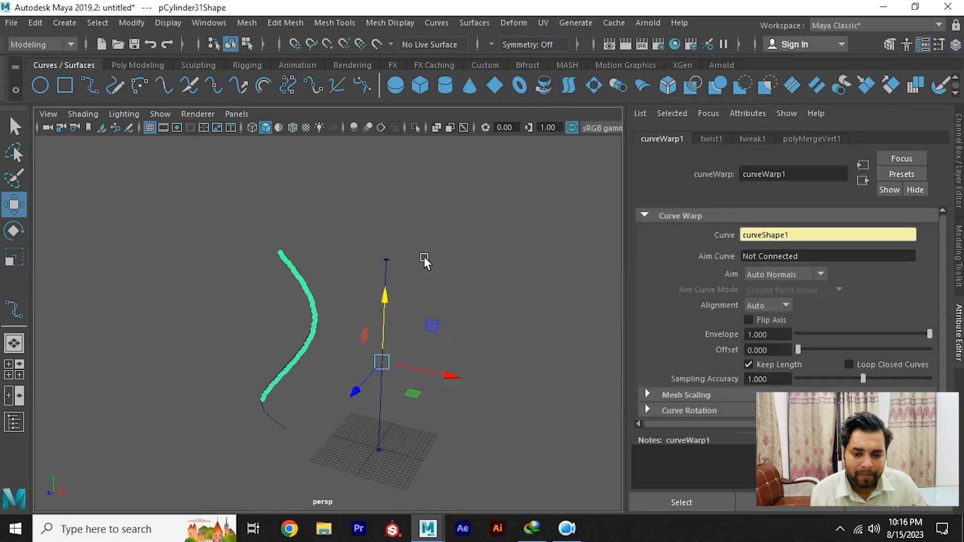
Try a curve warp offset of 0.054 to slide the rope along the curve, and check its fit.
scroll(325, 255, "up", 2)
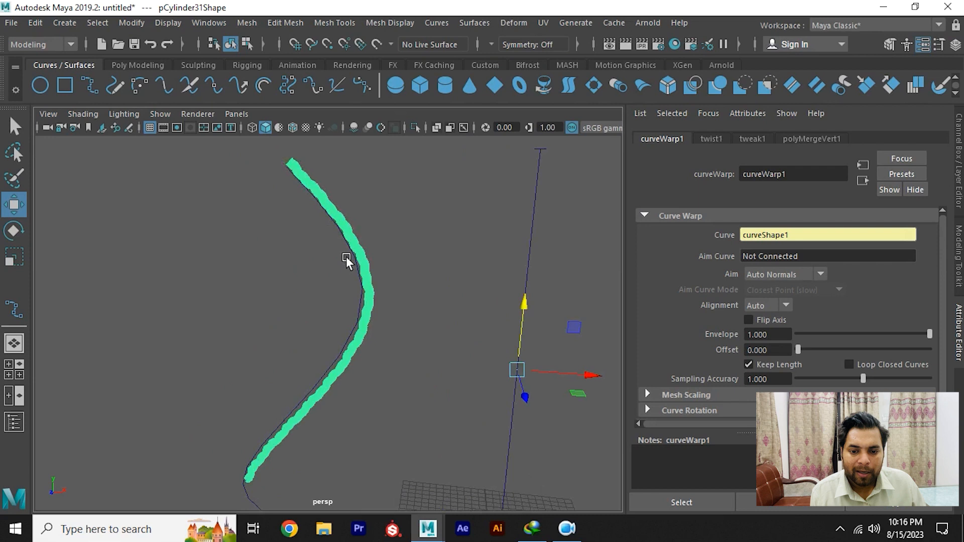
scroll(346, 259, "up", 3)
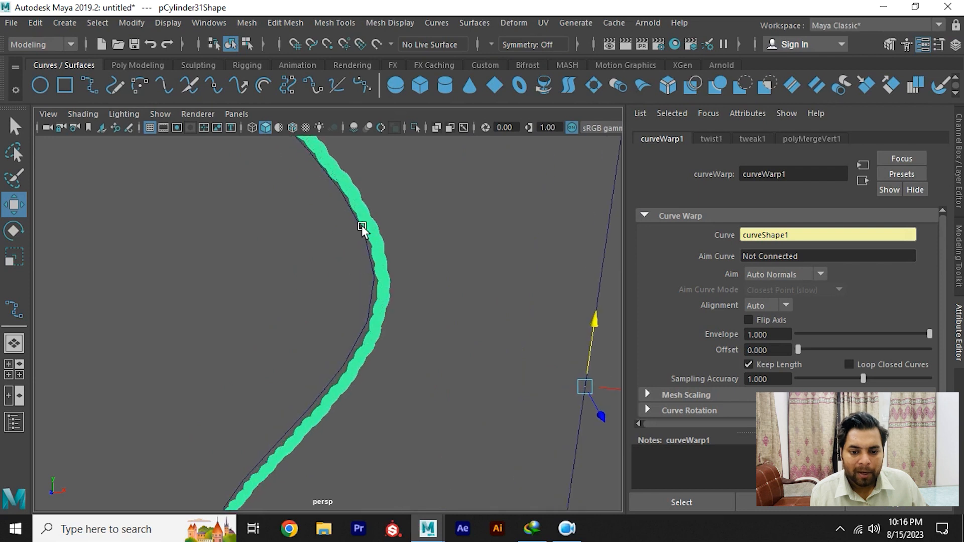
scroll(377, 266, "down", 4)
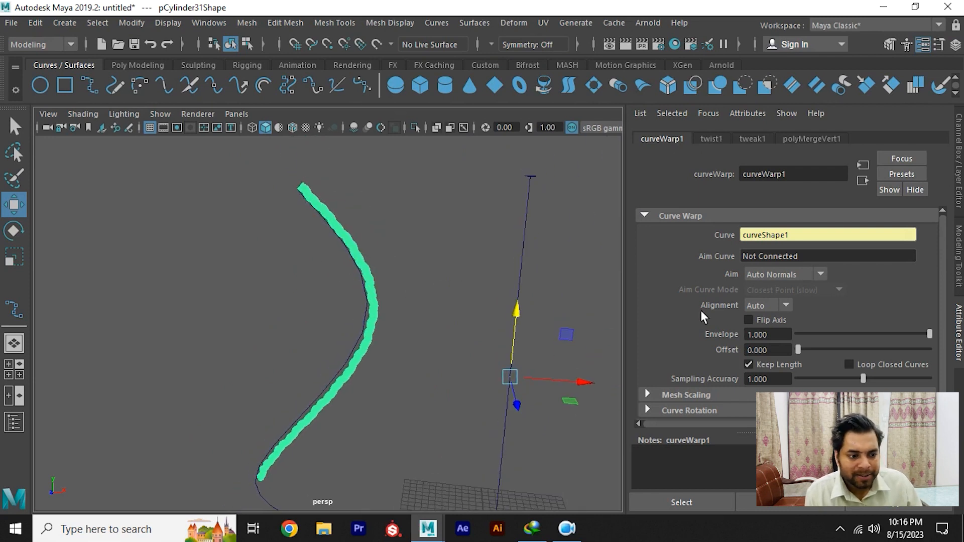
scroll(682, 318, "down", 1)
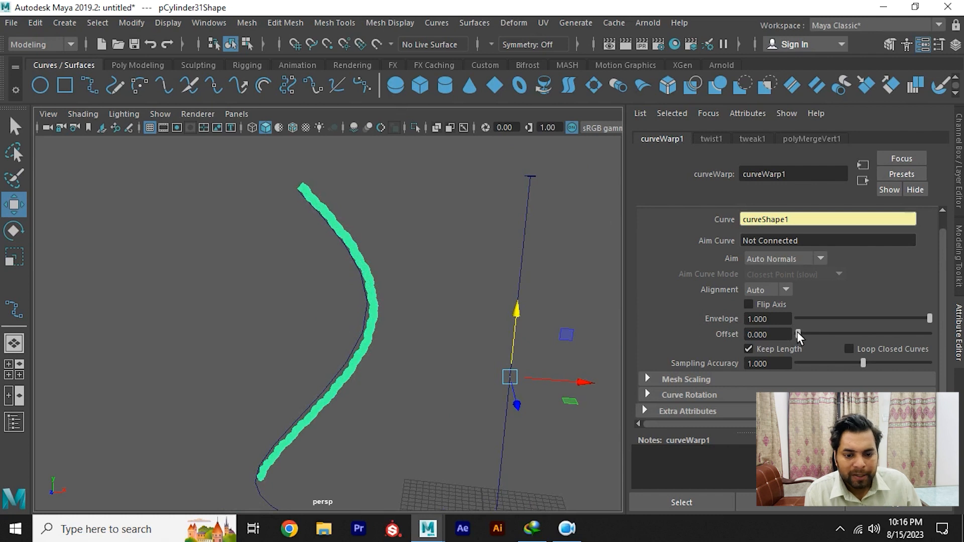
mouse_move(796, 333)
left_mouse_down()
mouse_move(882, 330)
mouse_move(769, 334)
mouse_move(803, 336)
left_mouse_up()
left_click_drag(359, 295, 357, 246, "alt")
right_click_drag(357, 246, 389, 304, "alt")
left_click_drag(390, 303, 444, 311, "alt")
right_click_drag(443, 310, 352, 264, "alt")
left_click_drag(352, 264, 368, 263, "alt")
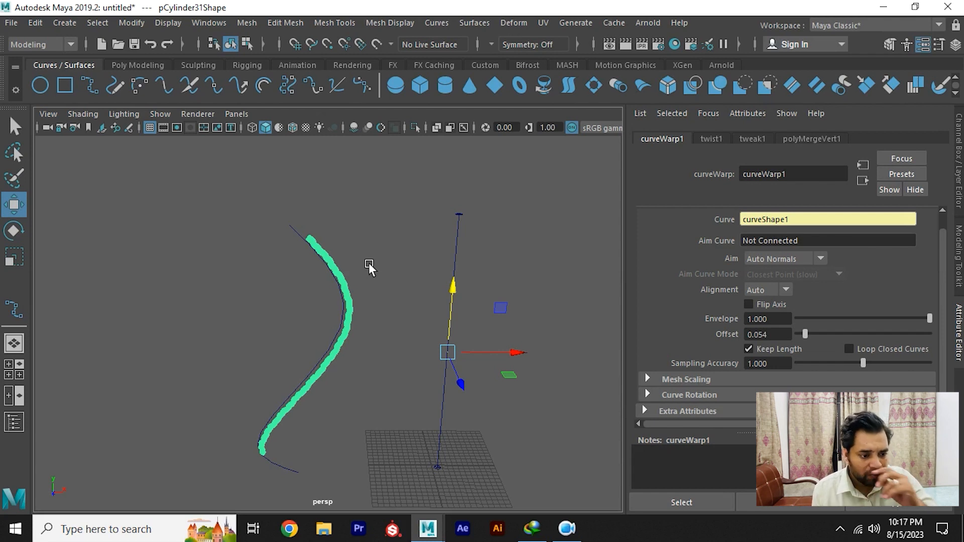
right_click_drag(318, 217, 411, 306, "alt")
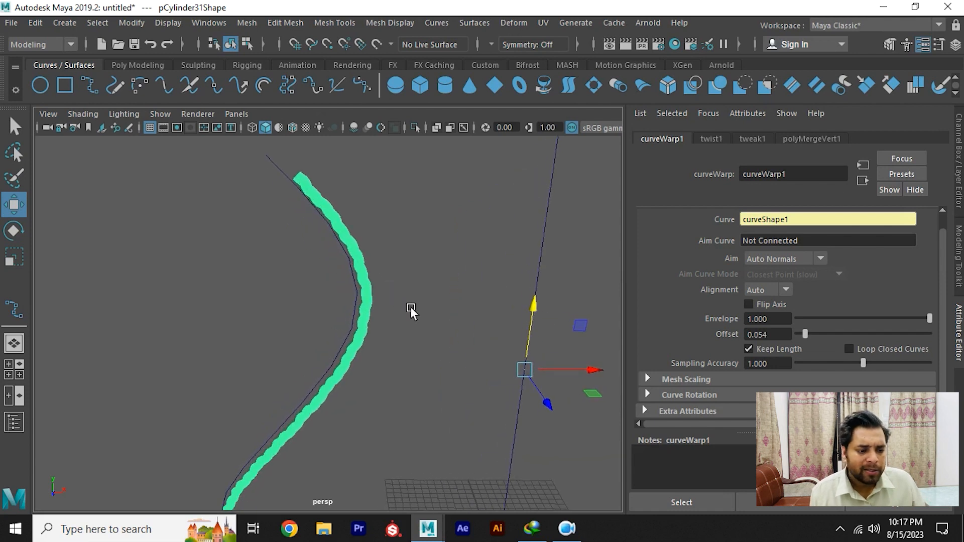
Turn off Keep Length on the curve warp and check how the rope follows the curve.
left_click(783, 348)
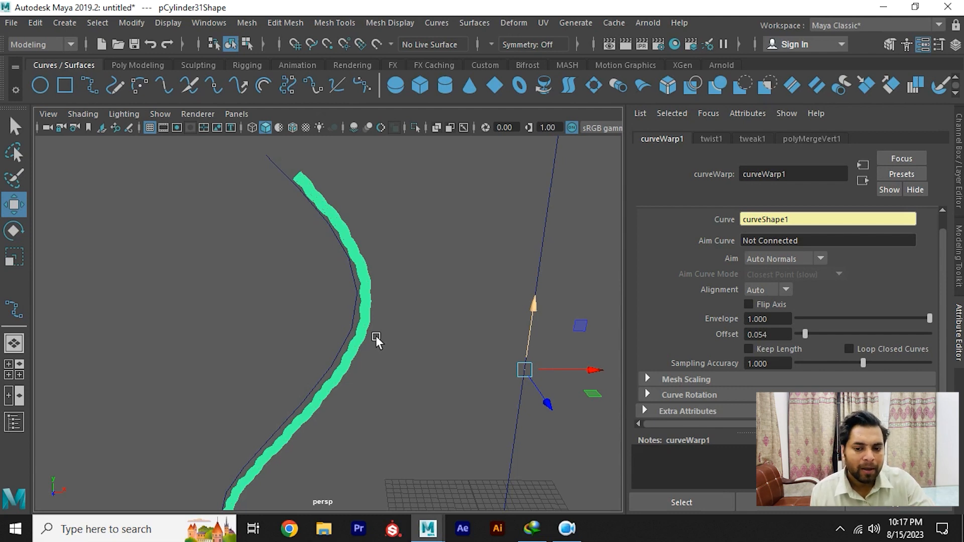
right_click_drag(357, 330, 384, 311, "alt")
left_click_drag(384, 310, 482, 344, "alt")
Set the curve warp's offset to 0 and clear the selection to view the shaded rope.
left_click(760, 335)
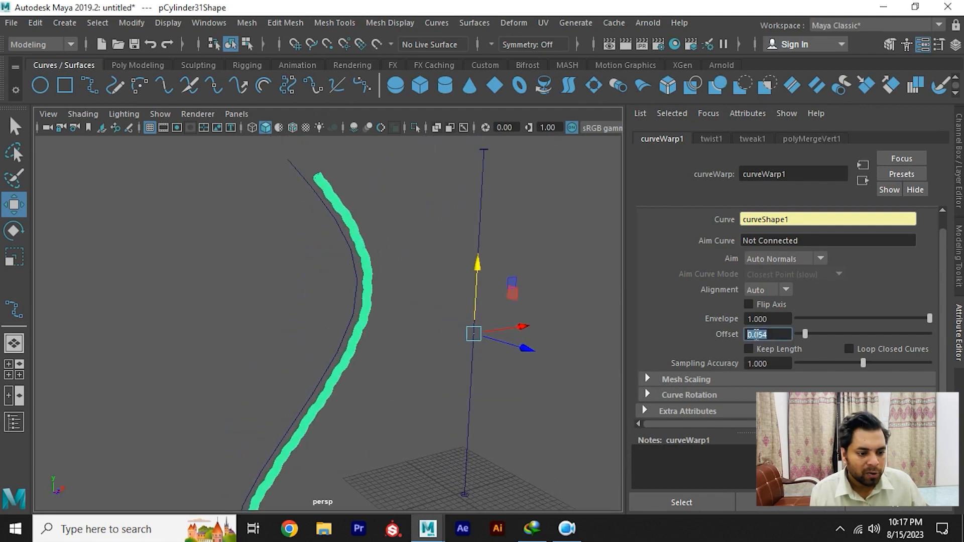
type("0")
key("Return")
right_click_drag(502, 326, 378, 342, "alt")
left_click_drag(378, 341, 441, 310, "alt")
left_click(440, 310)
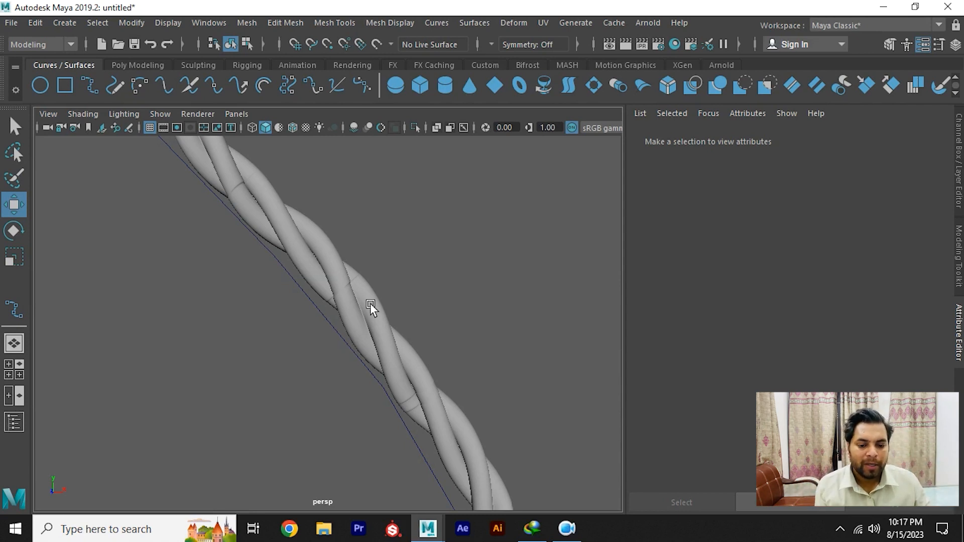
Examine the seams on the rope's strands close up, then select the rope mesh.
left_click_drag(370, 303, 402, 274, "alt")
right_click_drag(401, 274, 445, 279, "alt")
middle_click_drag(444, 279, 418, 341, "alt")
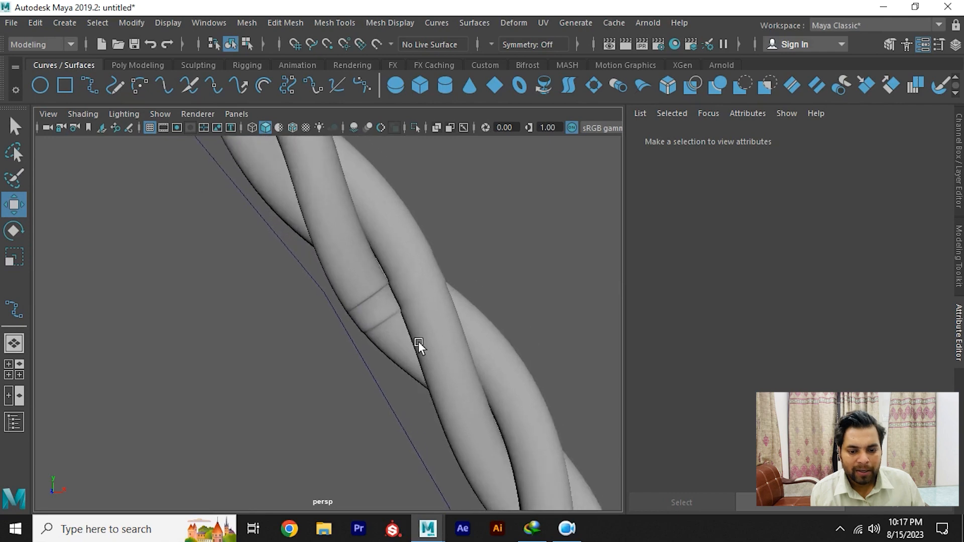
right_click_drag(418, 342, 456, 330, "alt")
left_click(422, 275)
middle_click_drag(426, 286, 344, 286, "alt")
right_click_drag(384, 294, 176, 236, "alt")
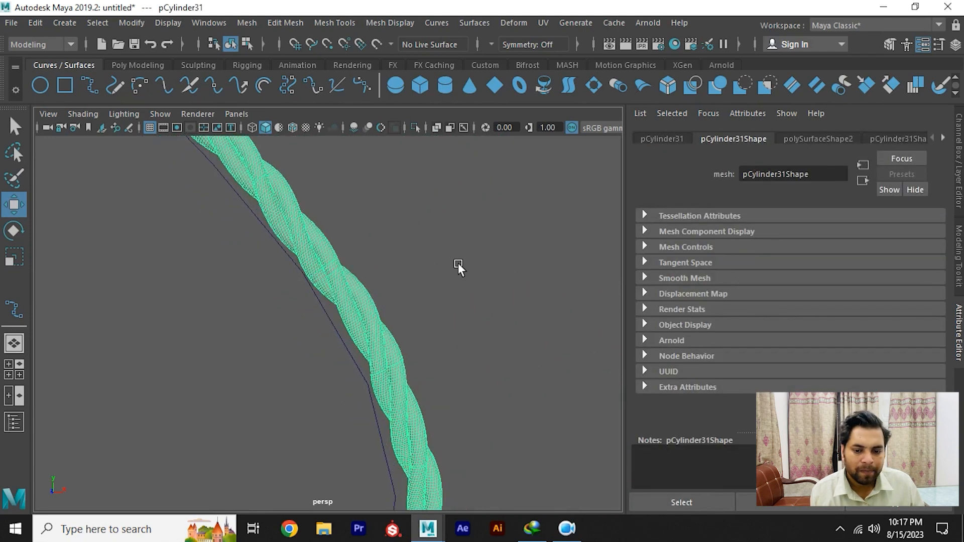
Examine the unselected rope along its bends and close up, and reselect the rope mesh.
left_click(458, 266)
left_click_drag(459, 267, 388, 306, "alt")
right_click_drag(388, 306, 474, 293, "alt")
left_click_drag(473, 293, 367, 263, "alt")
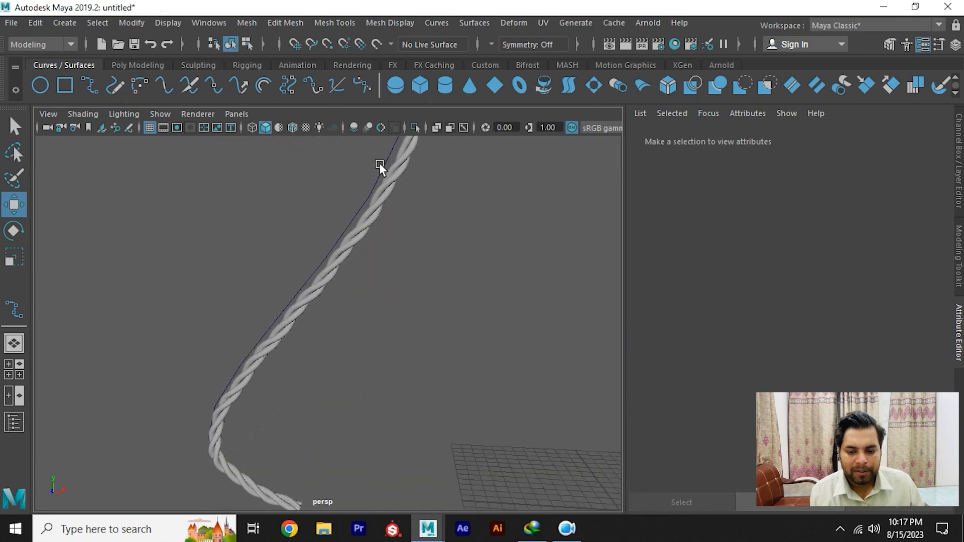
middle_click_drag(366, 263, 376, 325, "alt")
right_click_drag(377, 325, 393, 284, "alt")
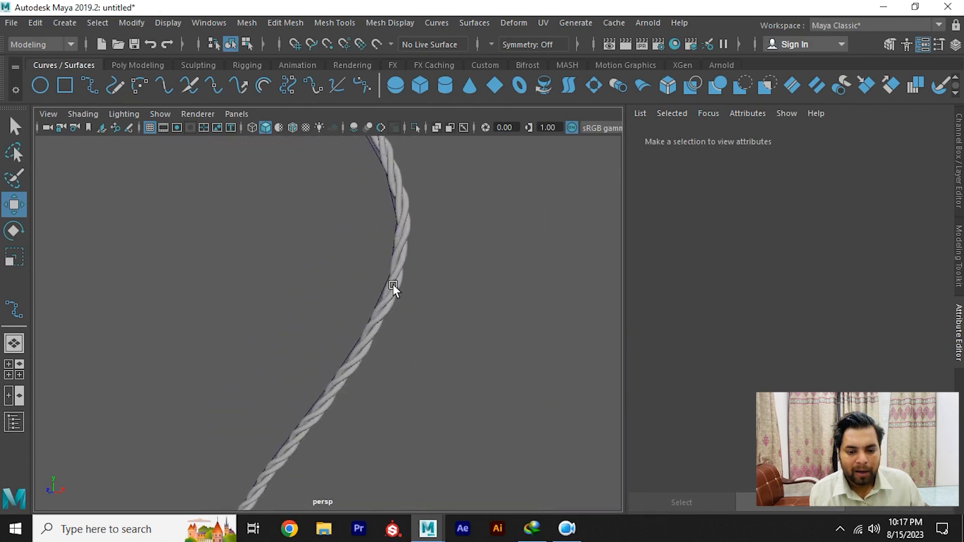
left_click(393, 284)
middle_click_drag(393, 284, 417, 331, "alt")
right_click_drag(417, 331, 489, 319, "alt")
left_click_drag(489, 319, 422, 384, "alt")
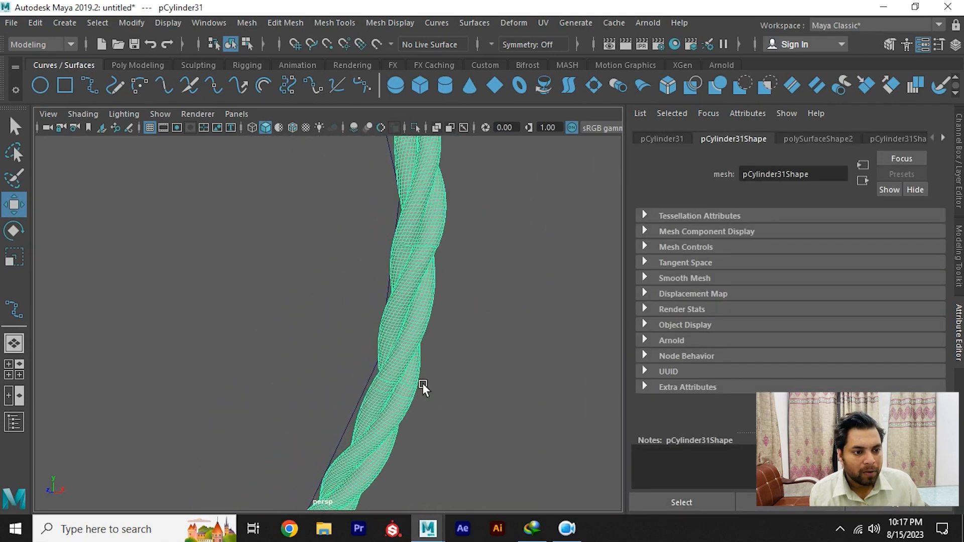
Turn on Keep Length for the rope's curve warp.
left_click(938, 134)
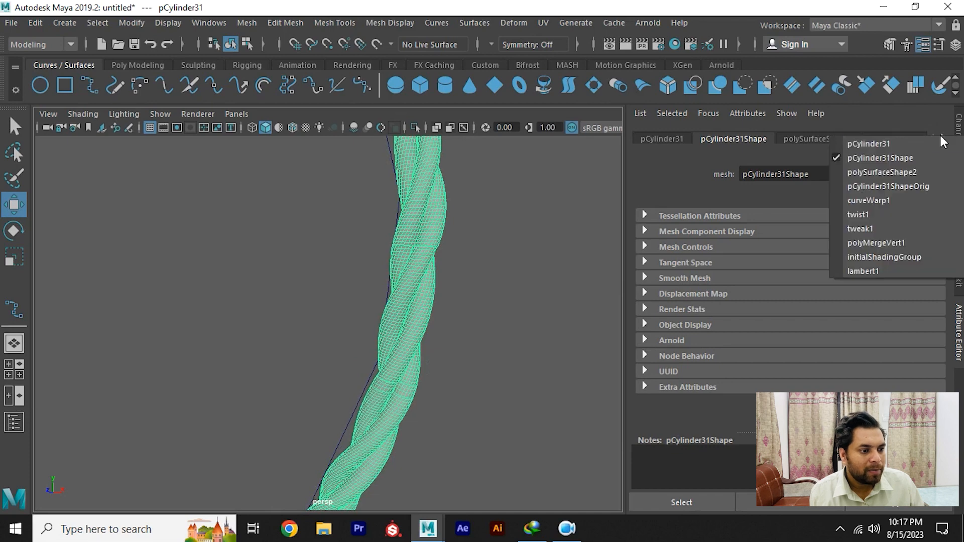
left_click(873, 200)
left_click_drag(520, 344, 478, 368, "alt")
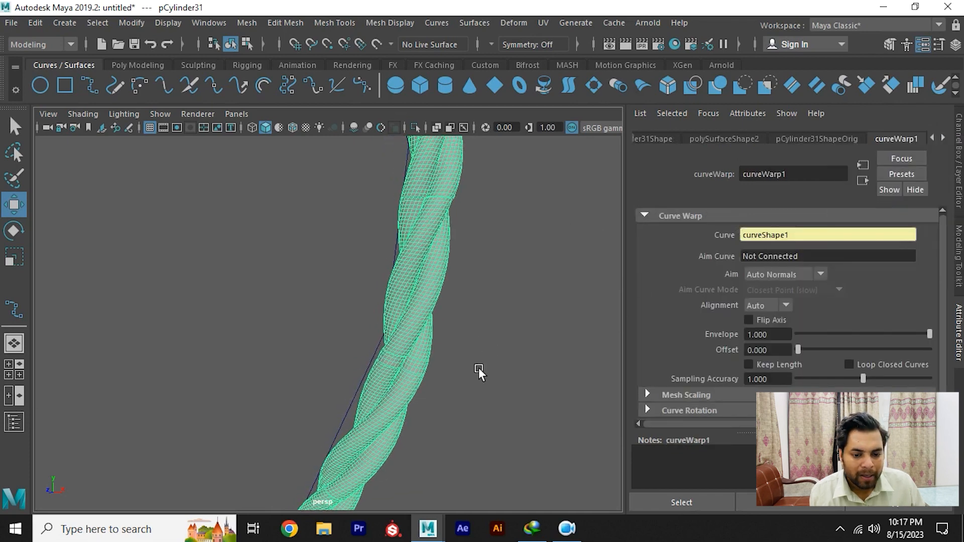
left_click(759, 367)
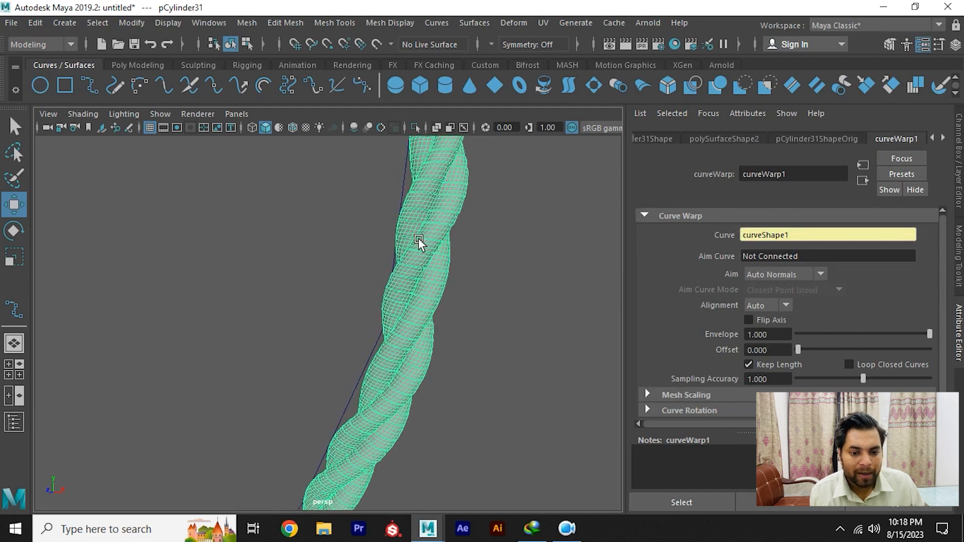
Examine how the rope's strands and overall length sit on the guide curve, and clear the selection.
right_click_drag(496, 290, 216, 274, "alt")
right_click_drag(340, 331, 318, 279, "alt")
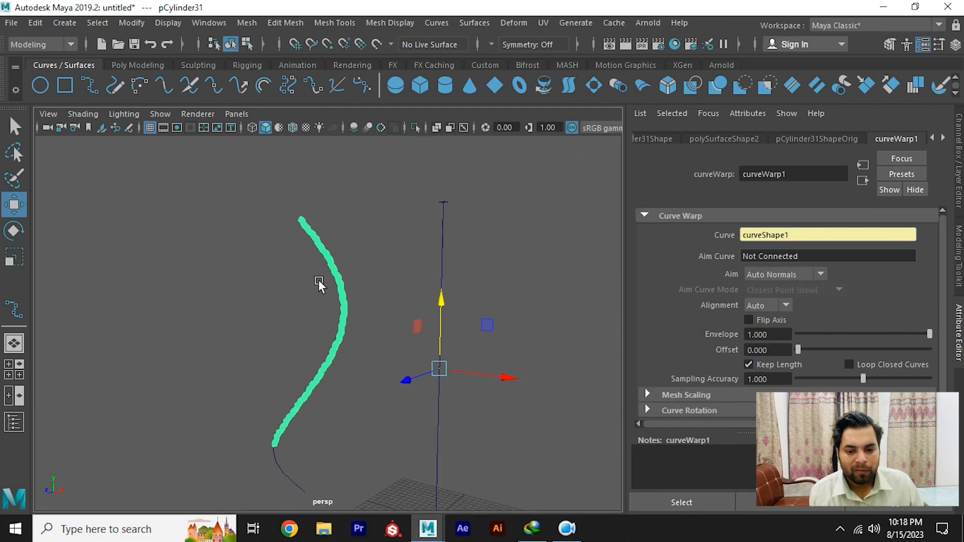
left_click_drag(318, 279, 340, 279, "alt")
right_click_drag(340, 279, 654, 497, "alt")
middle_click_drag(469, 317, 422, 325, "alt")
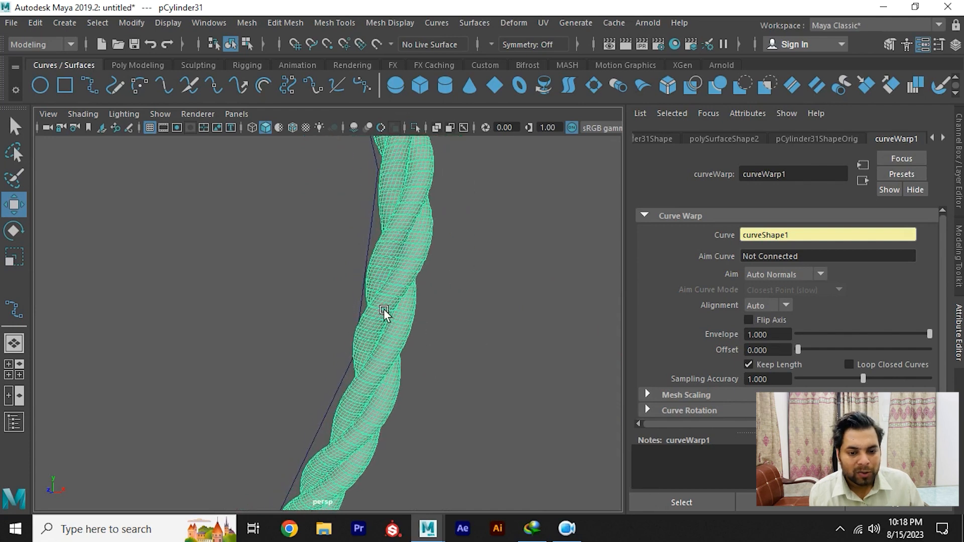
right_click_drag(378, 271, 186, 258, "alt")
right_click_drag(369, 263, 389, 268, "alt")
left_click(369, 270)
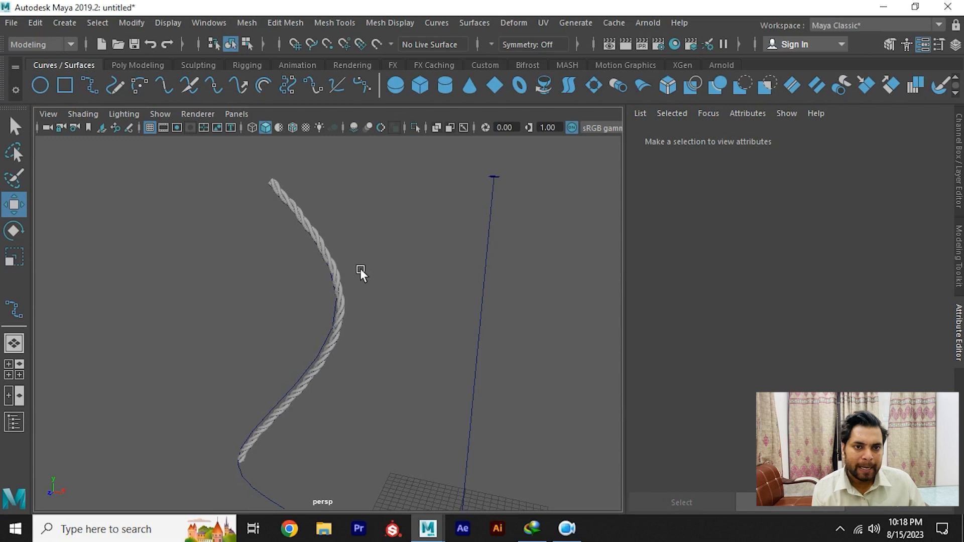
mouse_move(337, 296)
right_mouse_down("alt")
mouse_move(266, 279)
mouse_move(380, 278)
mouse_move(415, 351)
mouse_move(346, 327)
mouse_move(363, 294)
mouse_move(338, 282)
right_mouse_up("alt")
Reselect the rope and review the start and end angles of its twist deformer.
left_click(381, 292)
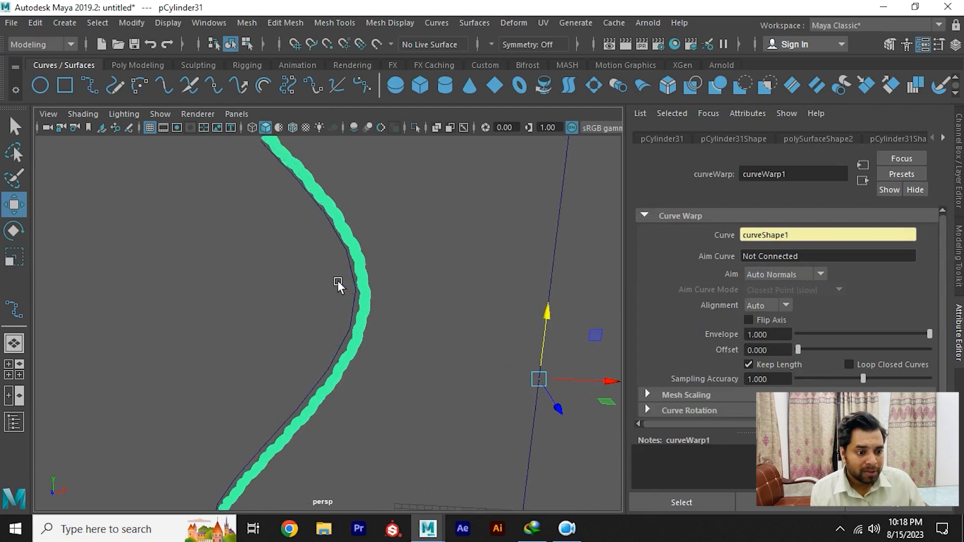
left_click(940, 138)
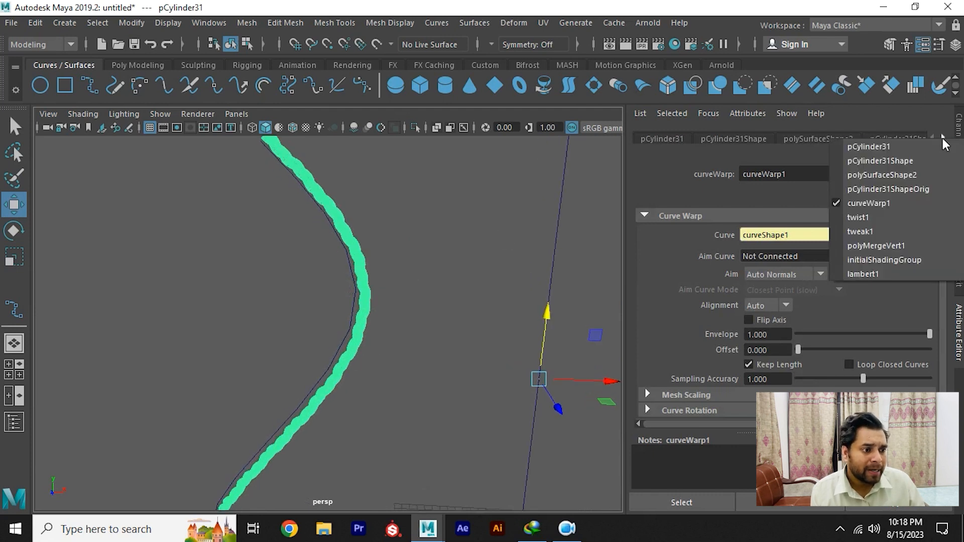
left_click(874, 217)
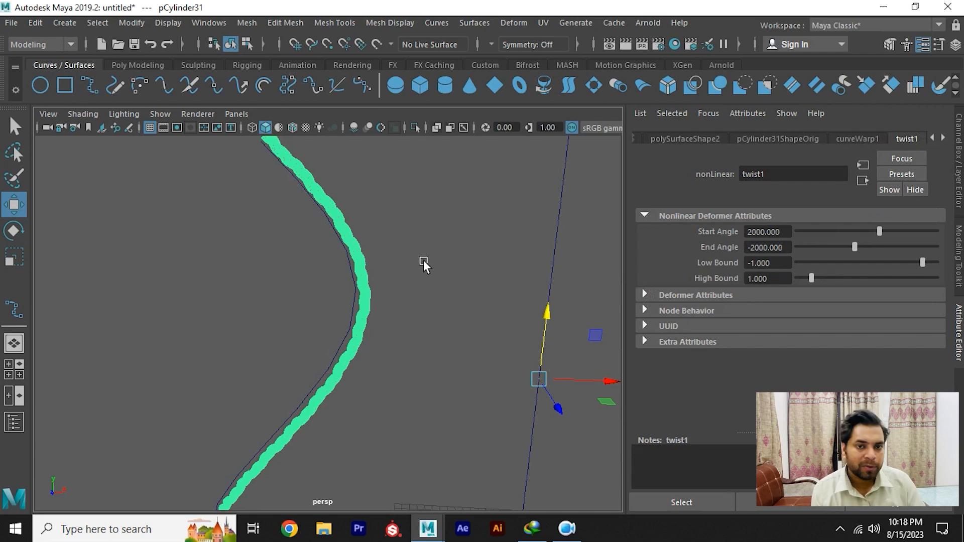
mouse_move(423, 260)
left_mouse_down("alt")
mouse_move(405, 255)
mouse_move(437, 267)
left_mouse_up("alt")
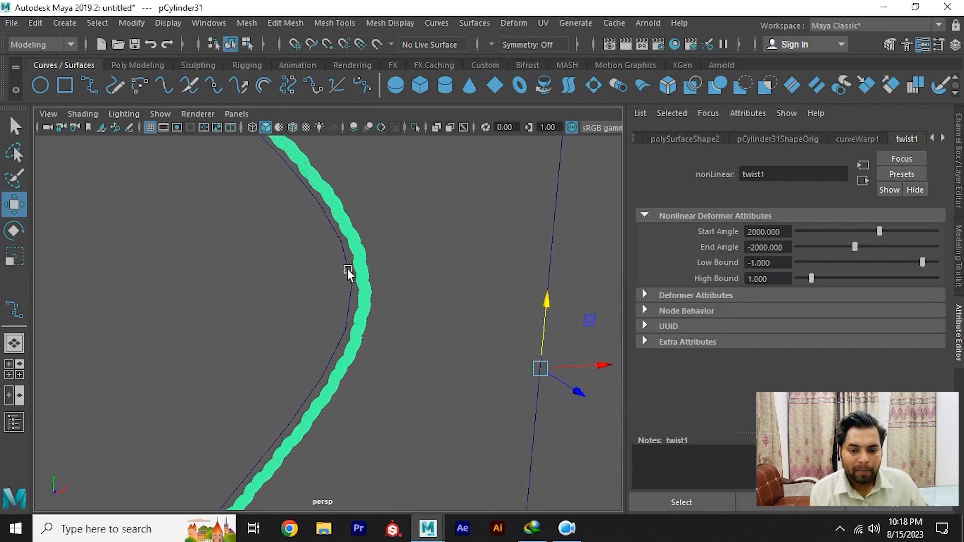
Show the guide curve's control vertices, adjust the curve near the rope's bend, and return to object selection.
left_click(358, 255)
right_click_drag(281, 207, 211, 180)
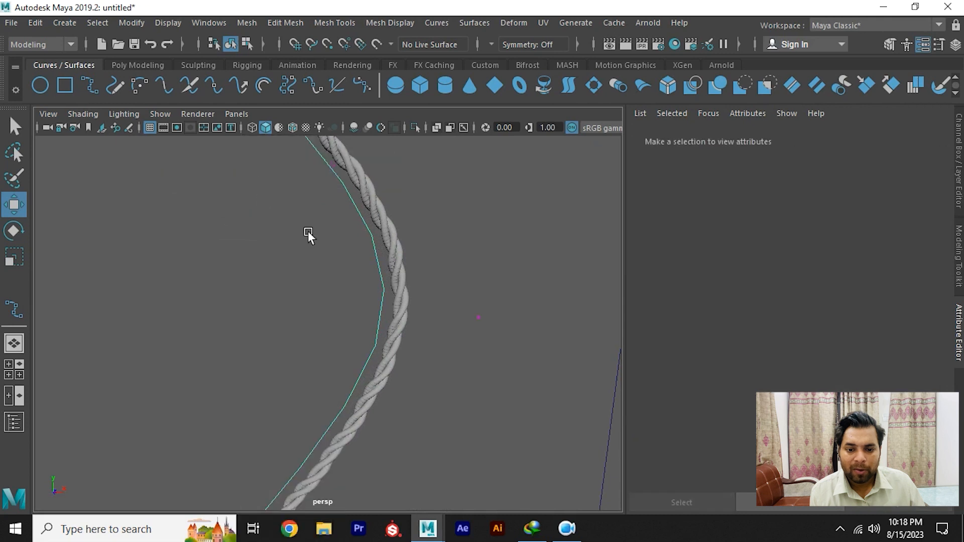
left_click_drag(415, 312, 304, 324)
left_click(347, 285)
right_click_drag(348, 285, 373, 279, "alt")
right_click_drag(377, 139, 449, 117)
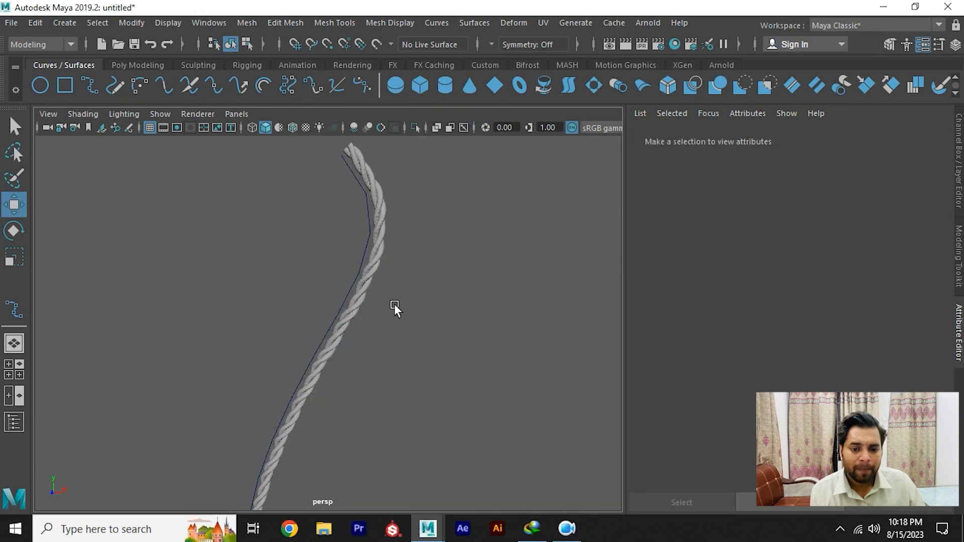
Select the rope mesh, delete its construction history, and clear the selection.
left_click(378, 246)
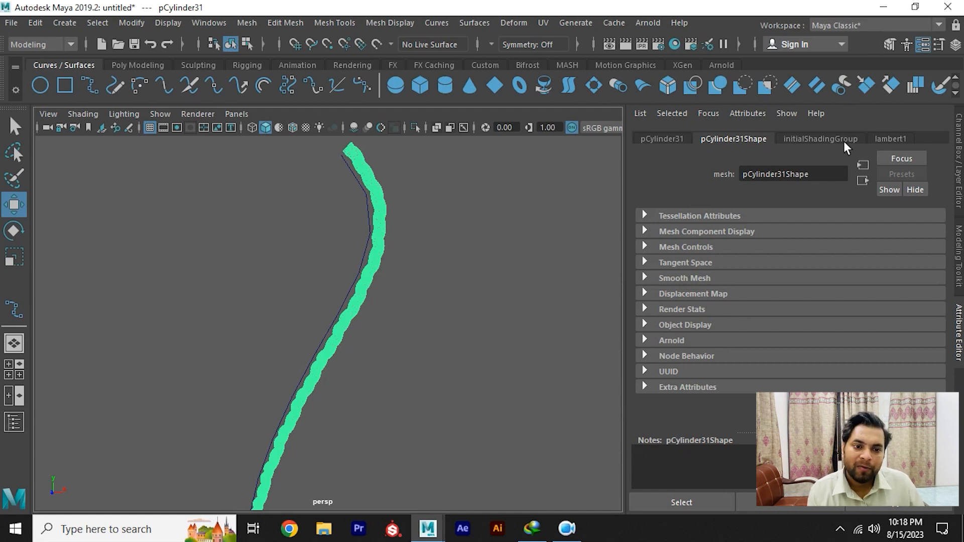
scroll(338, 221, "down", 5)
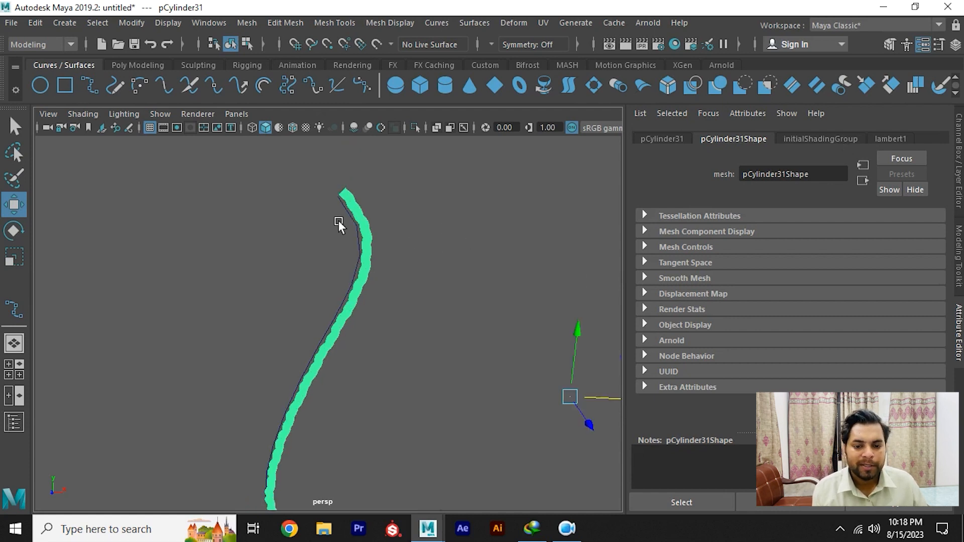
scroll(365, 269, "up", 4)
left_click(376, 271)
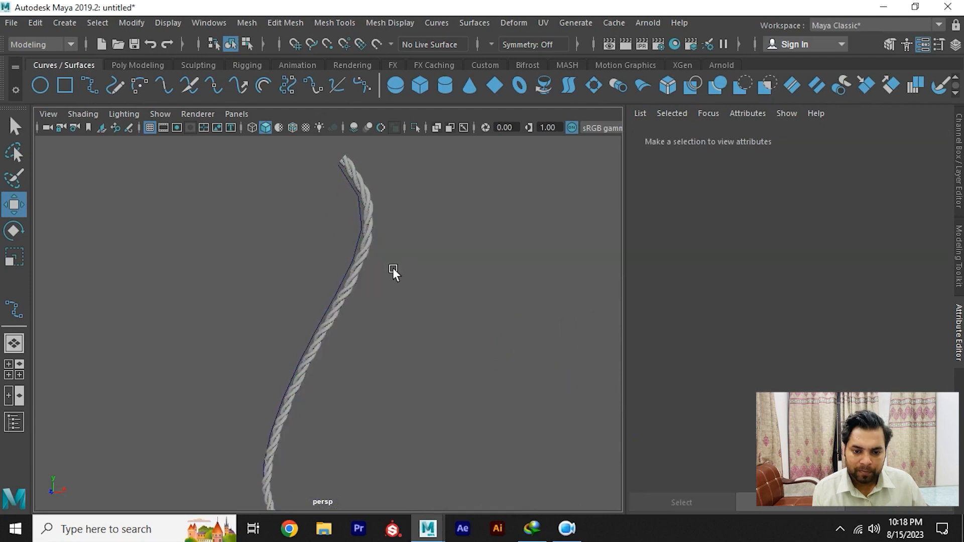
Select the rope and delete it to clear the scene.
left_click(366, 246)
scroll(362, 251, "down", 3)
left_click_drag(360, 253, 387, 251, "alt")
key("Delete")
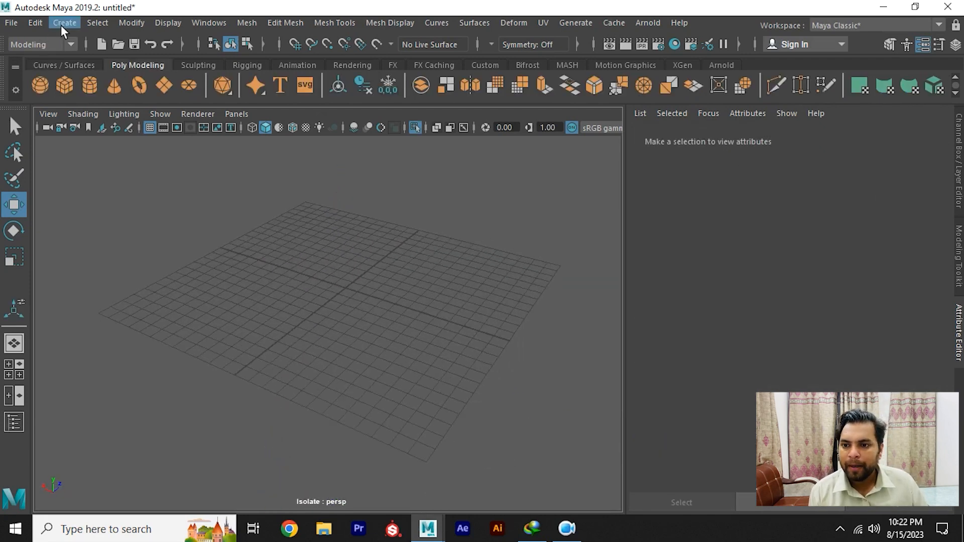
Create a polygon helix primitive and frame it in the view.
left_click(65, 23)
mouse_move(103, 77)
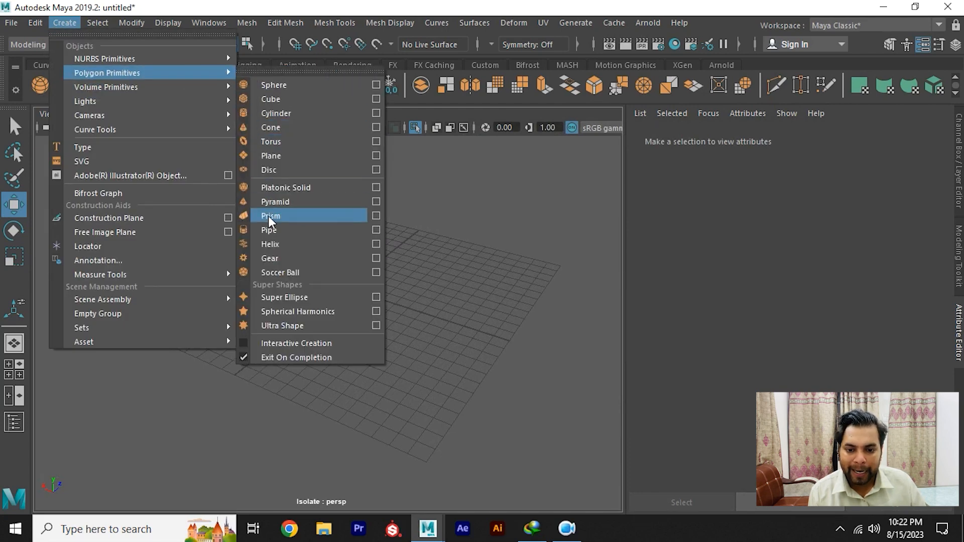
left_click(294, 243)
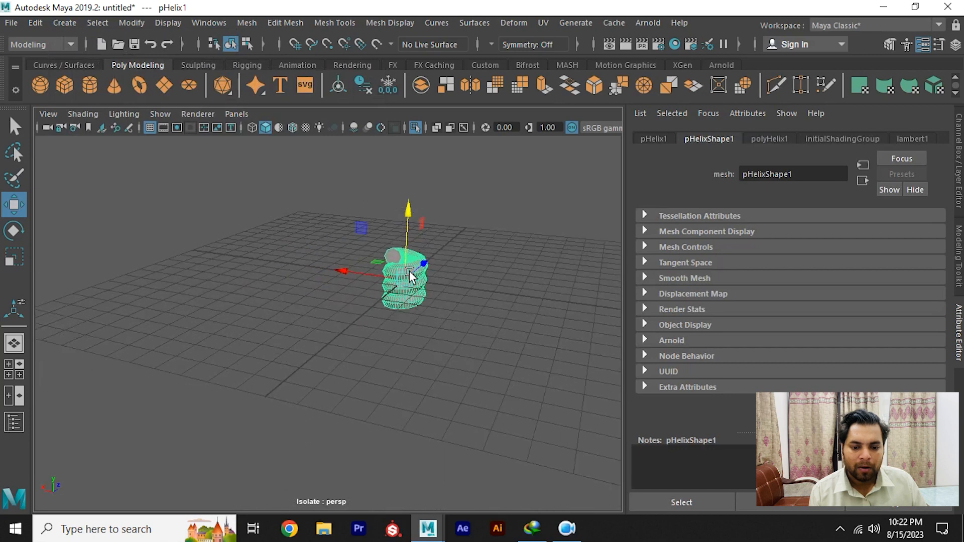
key("r")
key("f")
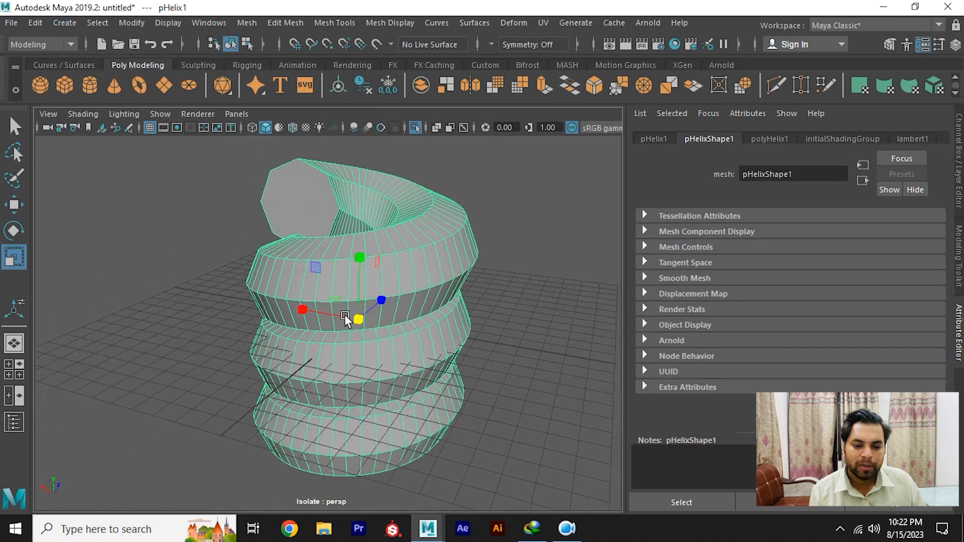
Set the helix's radius to 0.1.
left_click(773, 137)
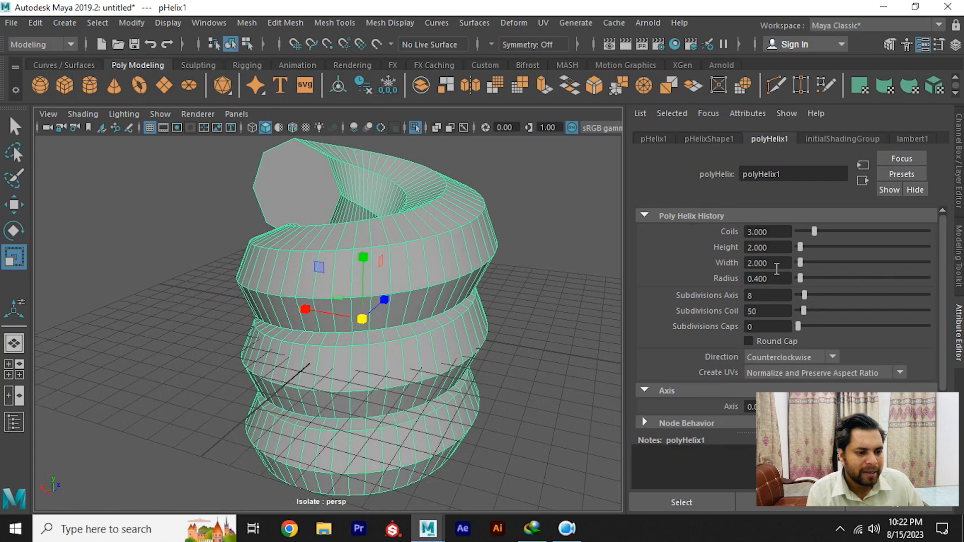
left_click(782, 279)
type("0.1")
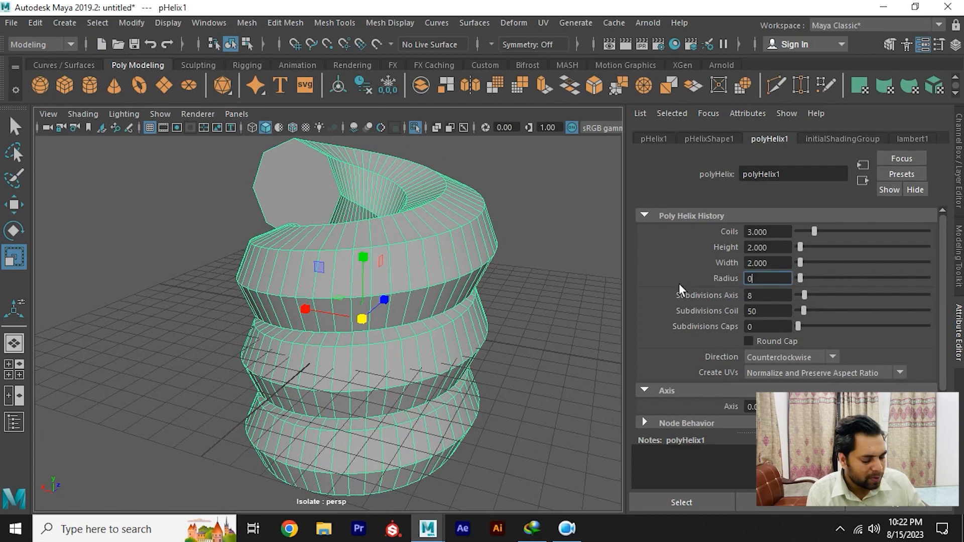
key("Return")
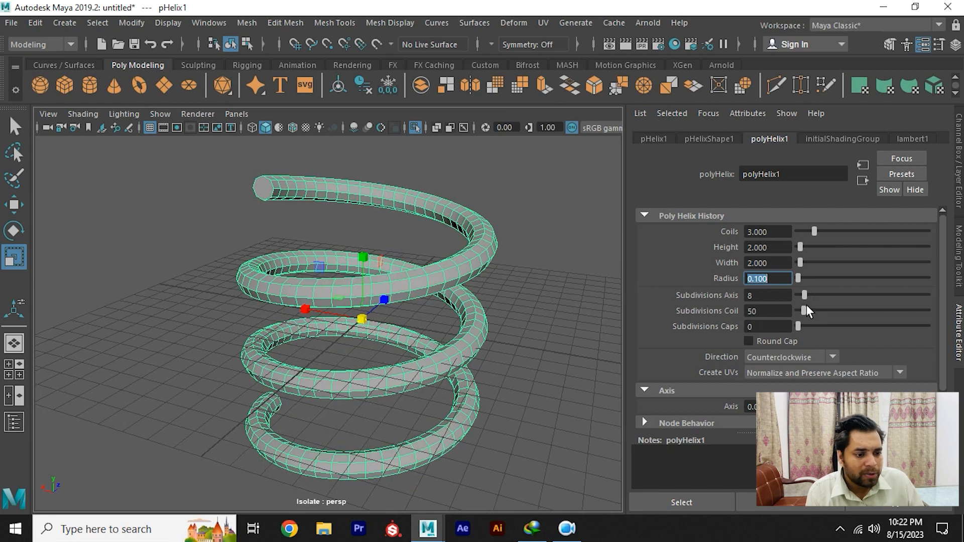
Set the helix's coil subdivisions to 24, its coils to 4.357 and its height to 5.504.
left_click_drag(804, 311, 801, 311)
mouse_move(814, 232)
left_mouse_down()
mouse_move(798, 234)
mouse_move(825, 238)
mouse_move(804, 247)
left_mouse_up()
scroll(376, 251, "down", 5)
left_click_drag(427, 247, 347, 238, "alt")
middle_click_drag(319, 247, 411, 275, "alt")
scroll(410, 275, "down", 4)
left_click_drag(411, 275, 390, 183, "alt")
key("w")
middle_click_drag(394, 216, 395, 284, "alt")
right_click_drag(394, 284, 388, 304, "alt")
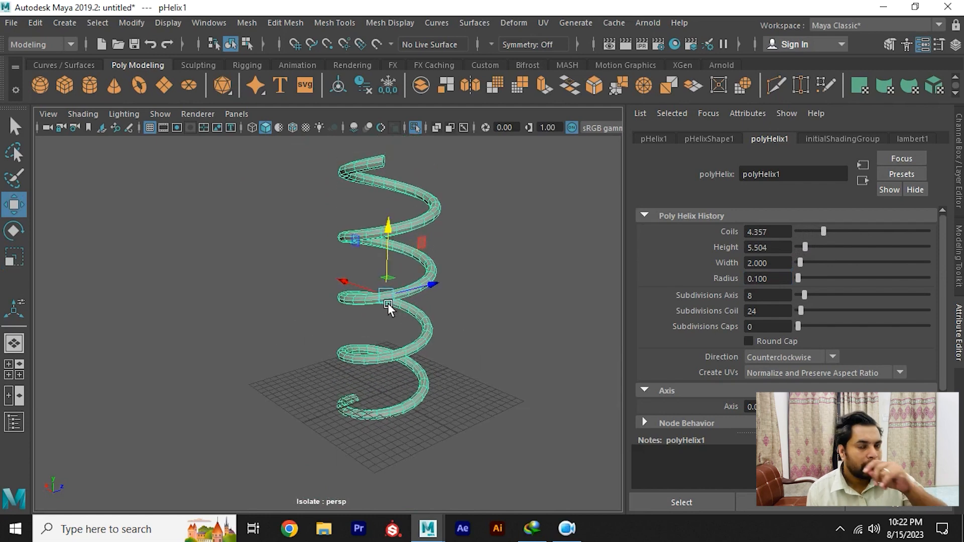
Select the edge loop running lengthwise along the helix tube, starting near its upper end.
left_click_drag(390, 307, 301, 236, "alt")
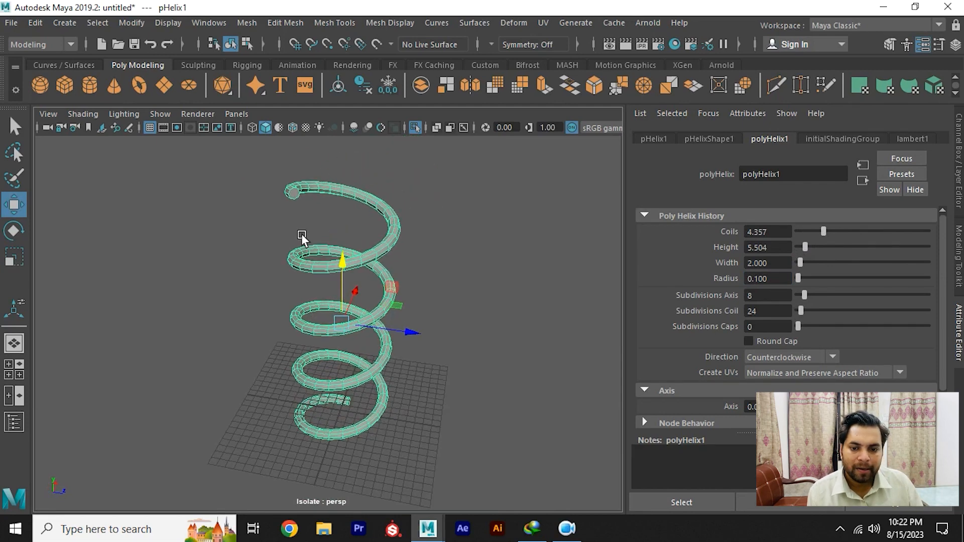
middle_click_drag(302, 236, 347, 307, "alt")
right_click_drag(347, 307, 376, 293, "alt")
left_click_drag(377, 293, 261, 285, "alt")
middle_click_drag(260, 284, 369, 324, "alt")
right_click_drag(291, 288, 417, 398, "alt")
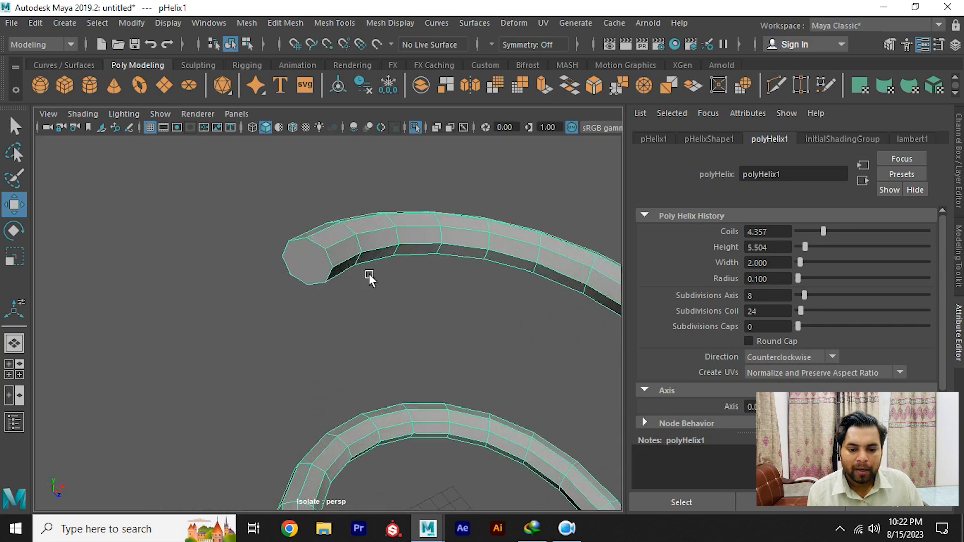
key("F10")
double_click(339, 239)
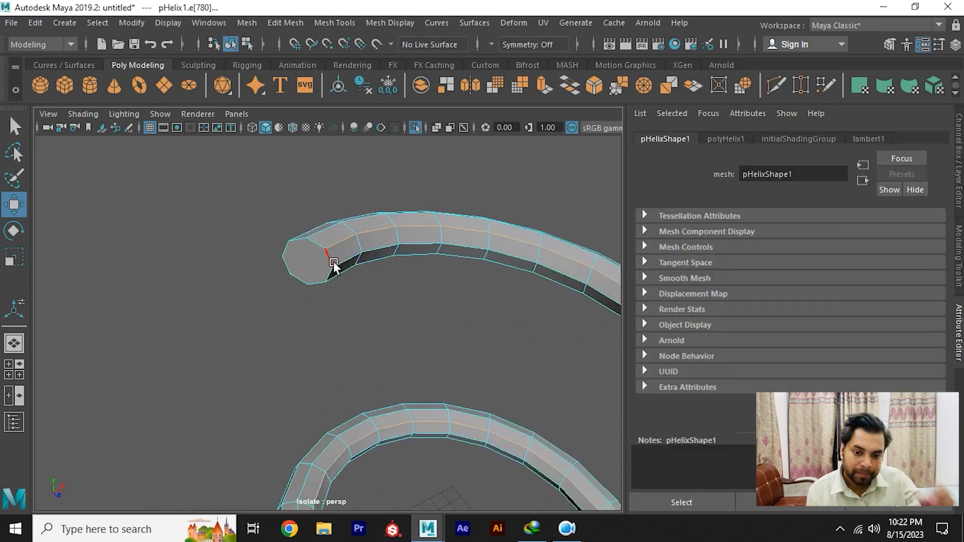
Convert the helix's selected lengthwise edge loop into a curve with Polygon Edges to Curve.
key("f")
left_click_drag(233, 226, 360, 309, "alt")
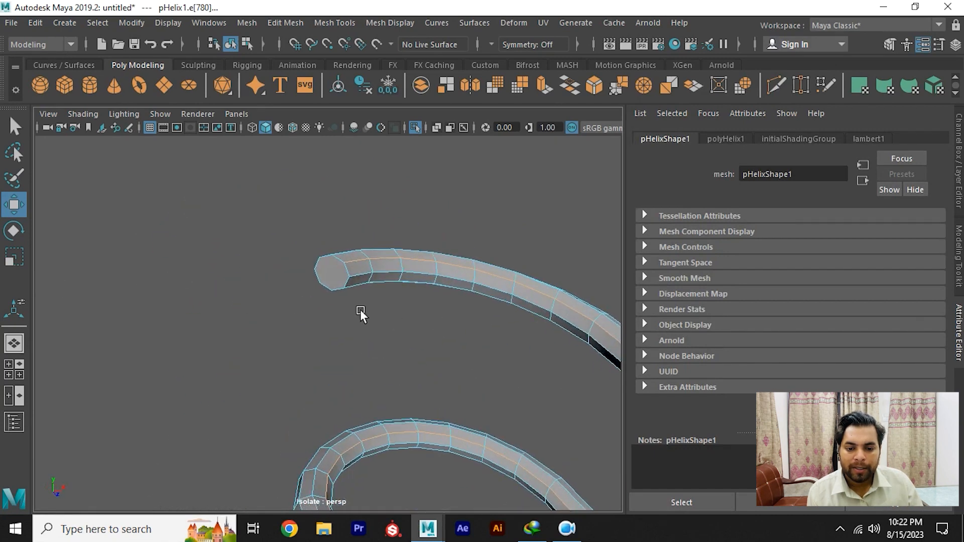
right_click_drag(360, 309, 402, 307, "alt")
left_click_drag(401, 307, 311, 300, "alt")
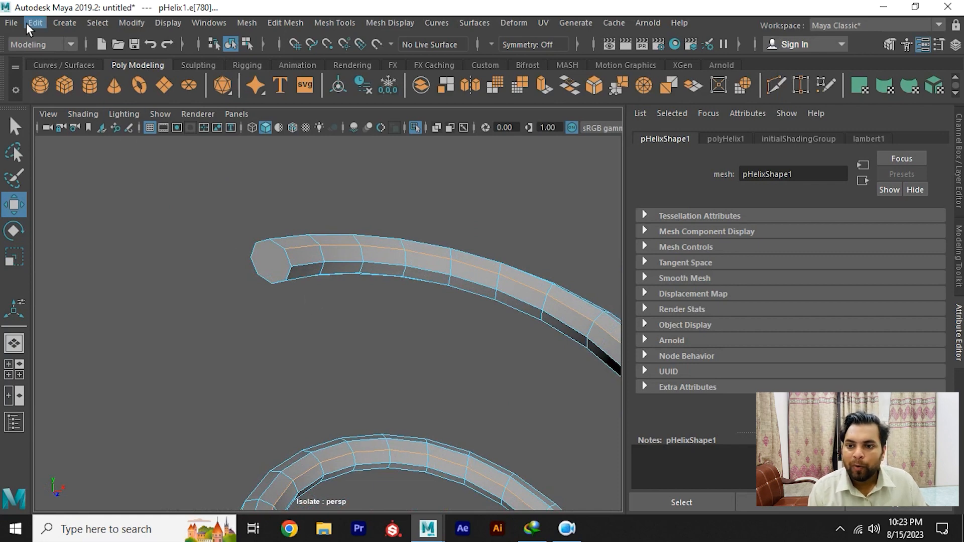
left_click(122, 21)
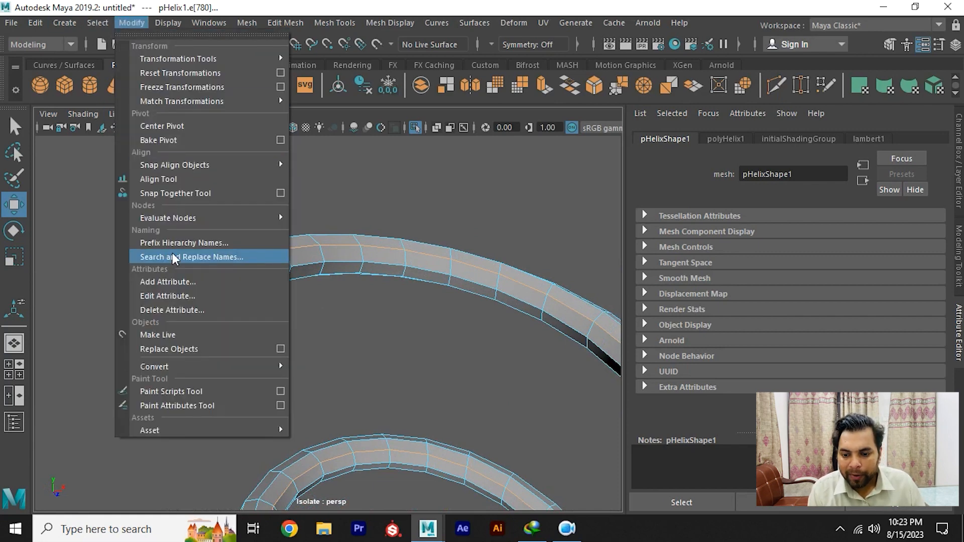
mouse_move(199, 370)
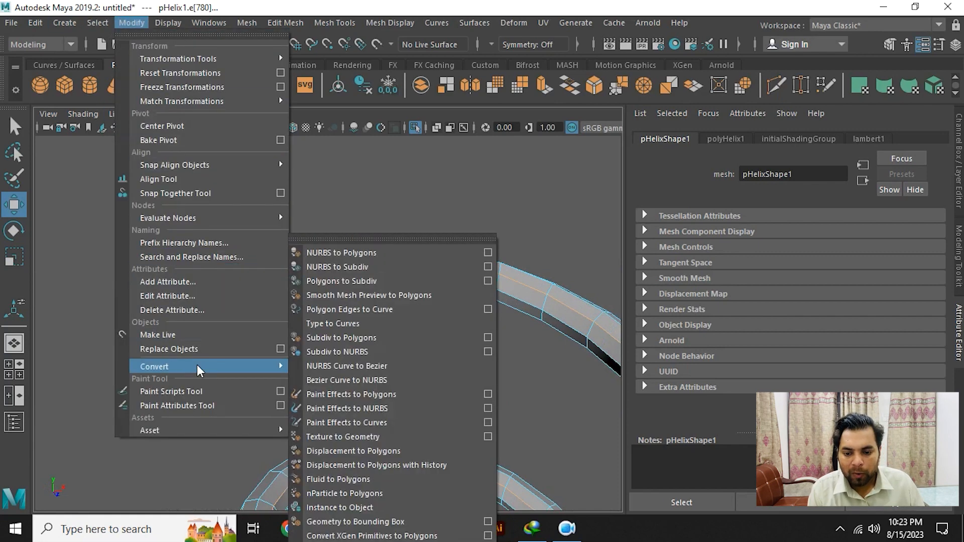
left_click(351, 311)
Select the extracted spiral curve running along the helix tube instead of the helix mesh.
right_click_drag(506, 284, 357, 282, "alt")
left_click(499, 337)
right_click_drag(499, 338, 521, 230, "alt")
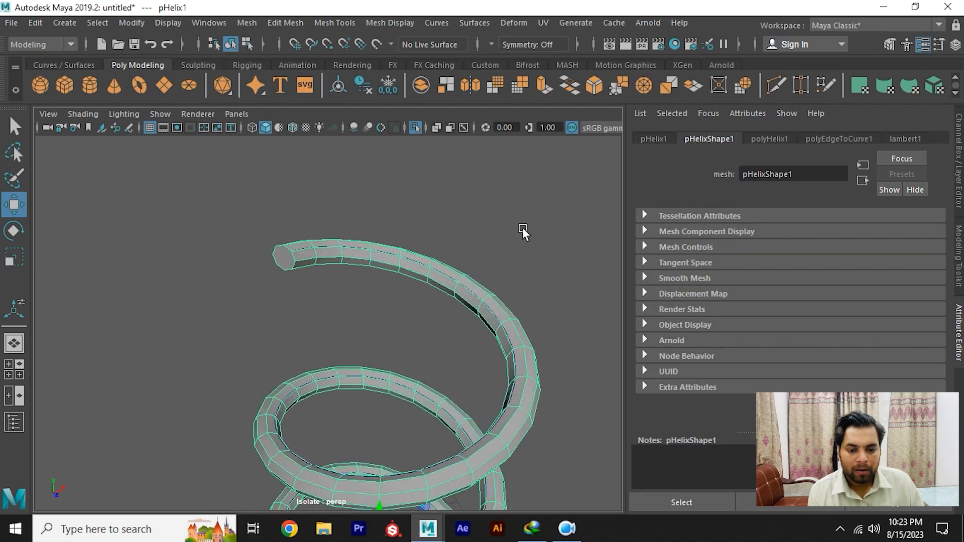
left_click(521, 230)
left_click(448, 275)
mouse_move(449, 276)
left_mouse_down("alt")
mouse_move(431, 267)
mouse_move(450, 266)
left_mouse_up("alt")
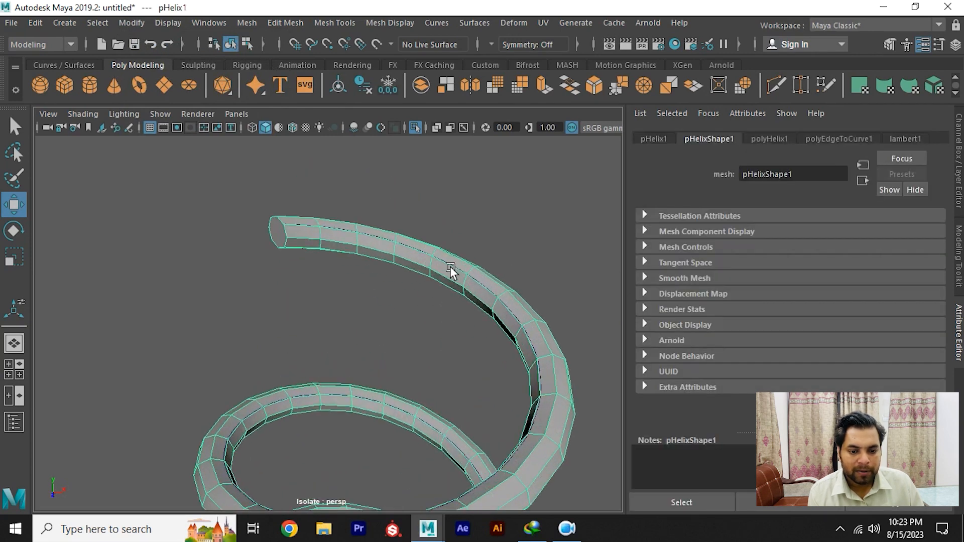
double_click(451, 263)
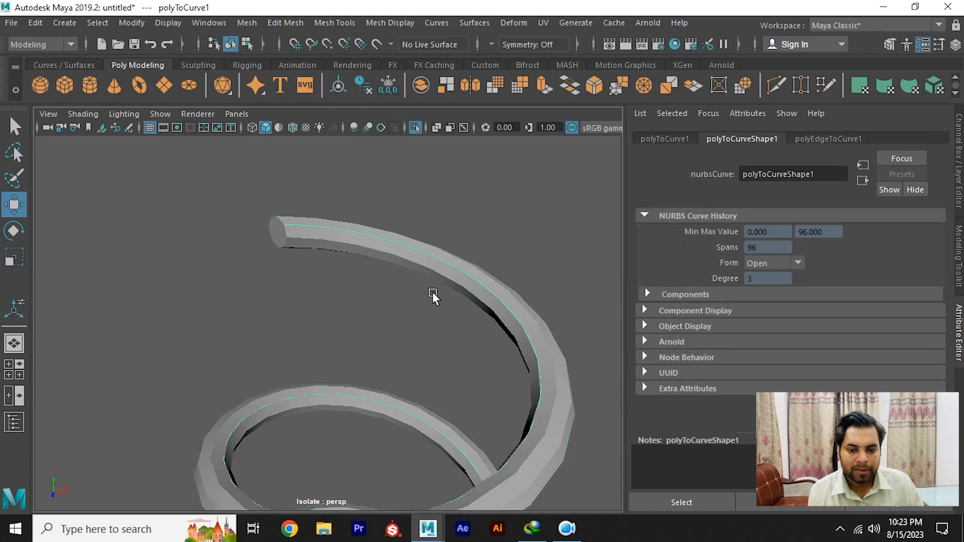
View the extracted spiral curve in isolation and compare it with the helix it came from.
key("ctrl+1")
right_click_drag(506, 383, 463, 323, "alt")
left_click_drag(462, 324, 408, 213, "alt")
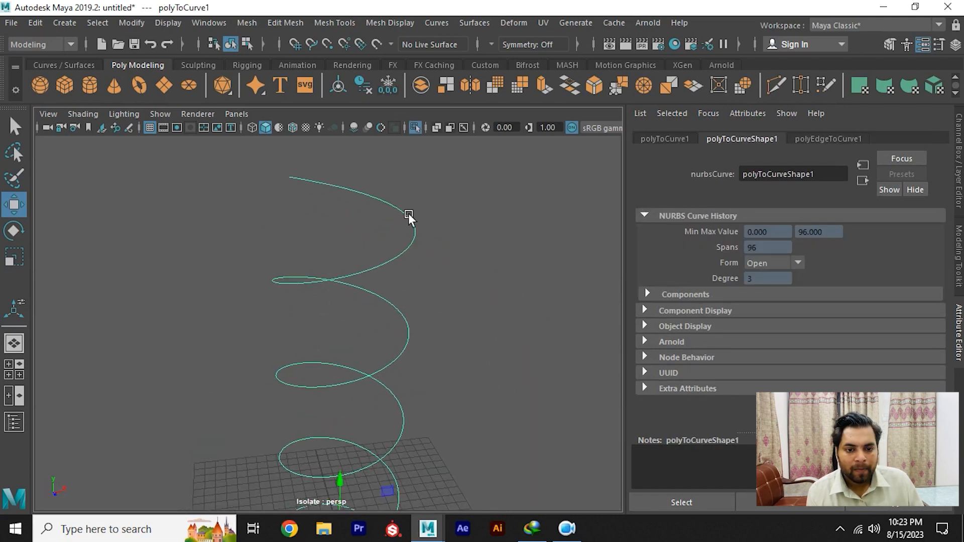
left_click(415, 127)
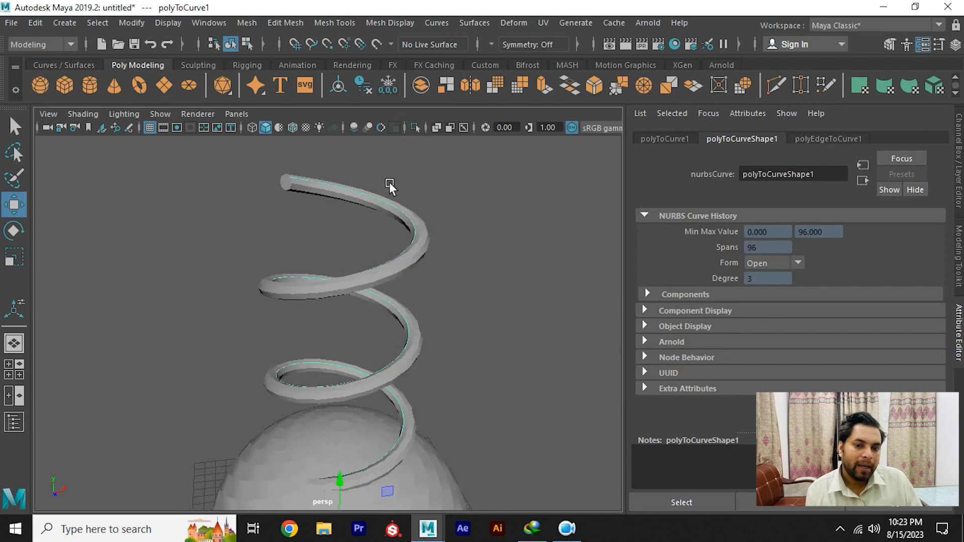
right_click_drag(389, 182, 348, 307, "alt")
key("ctrl+1")
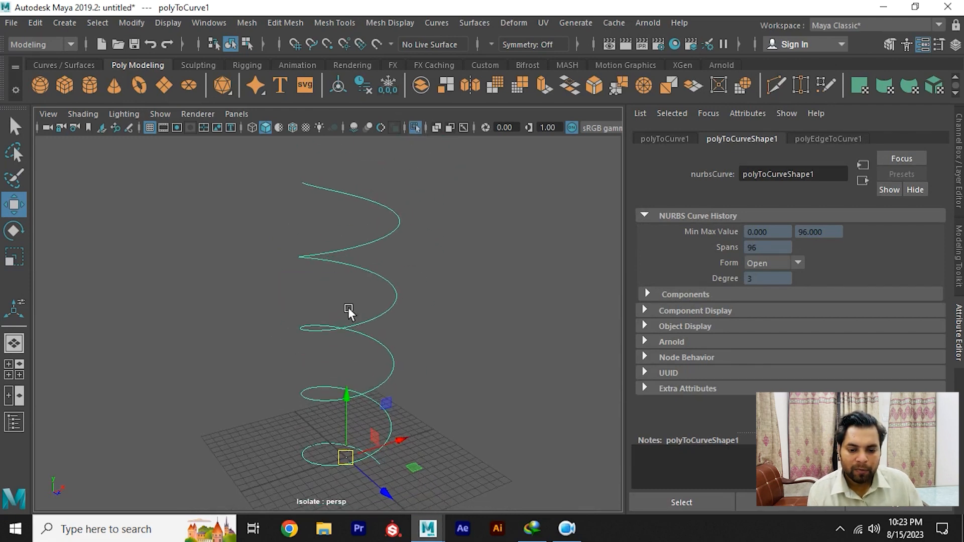
left_click(414, 127)
Try deleting the sphere and shifting the helix away from the extracted curve.
scroll(351, 282, "down", 2)
left_click(316, 375)
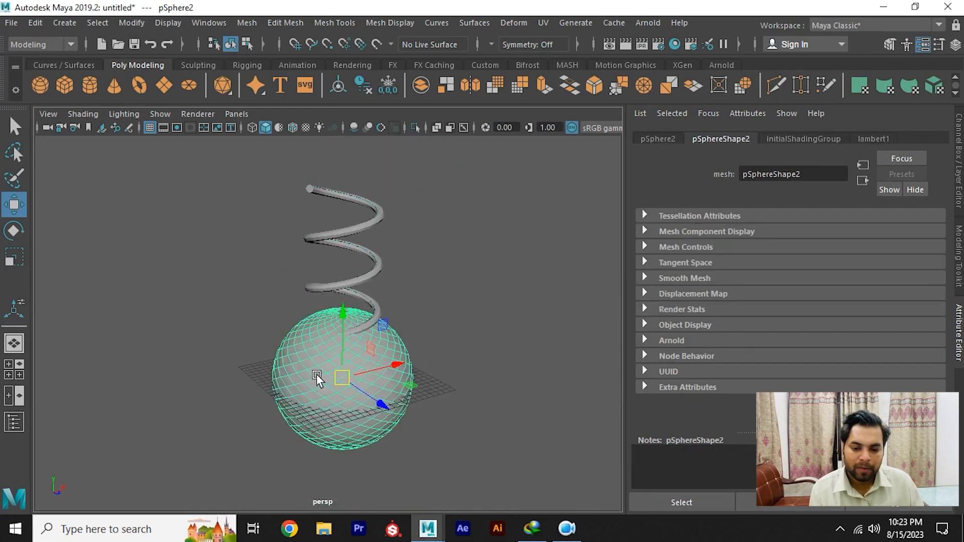
key("Delete")
left_click(375, 315)
scroll(383, 327, "up", 5)
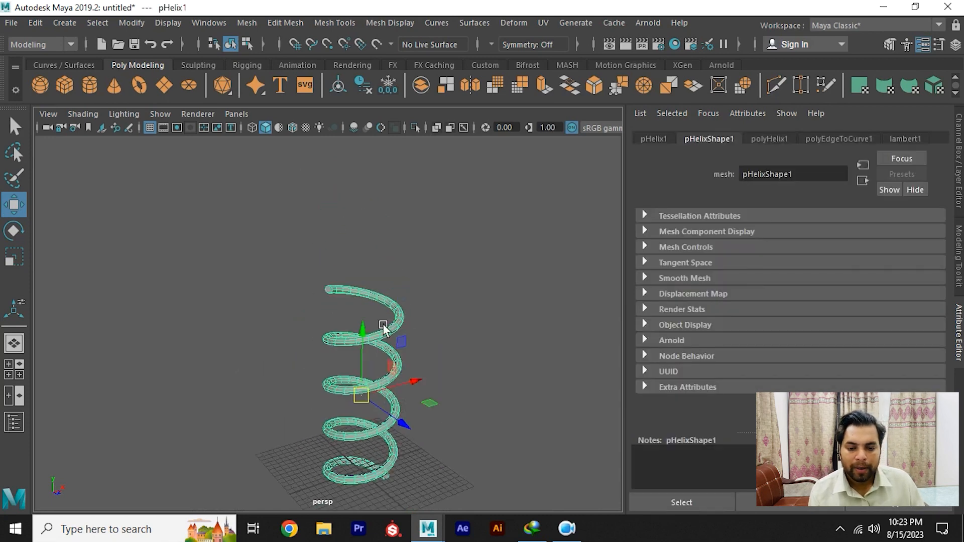
key("f")
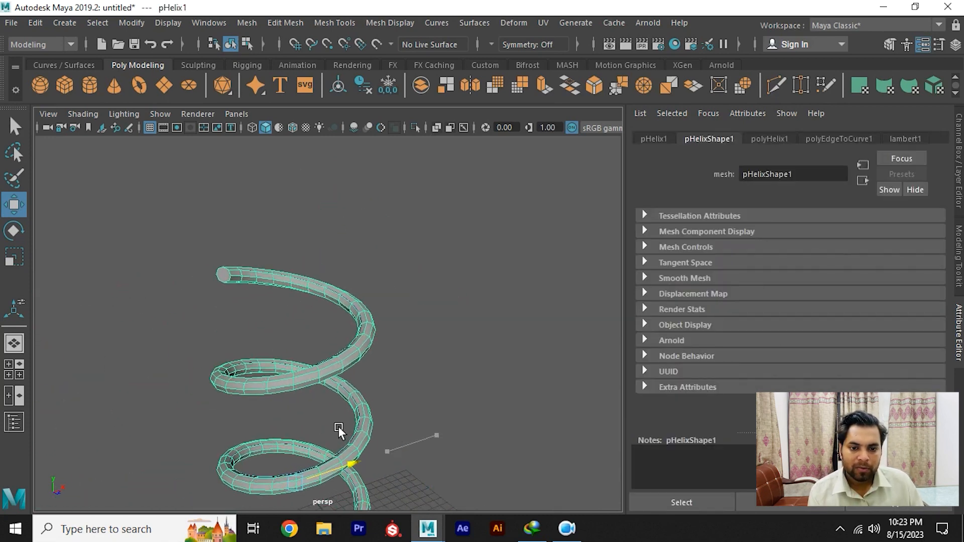
left_click_drag(405, 243, 372, 303, "alt")
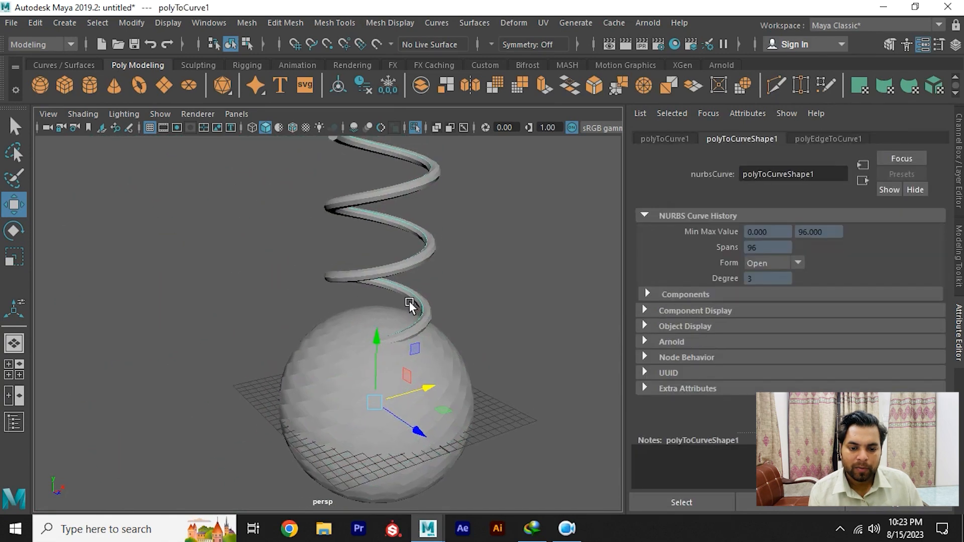
Delete the sphere around the lower coils and isolate the extracted spiral curve in the viewport.
left_click(473, 376)
left_click(435, 389)
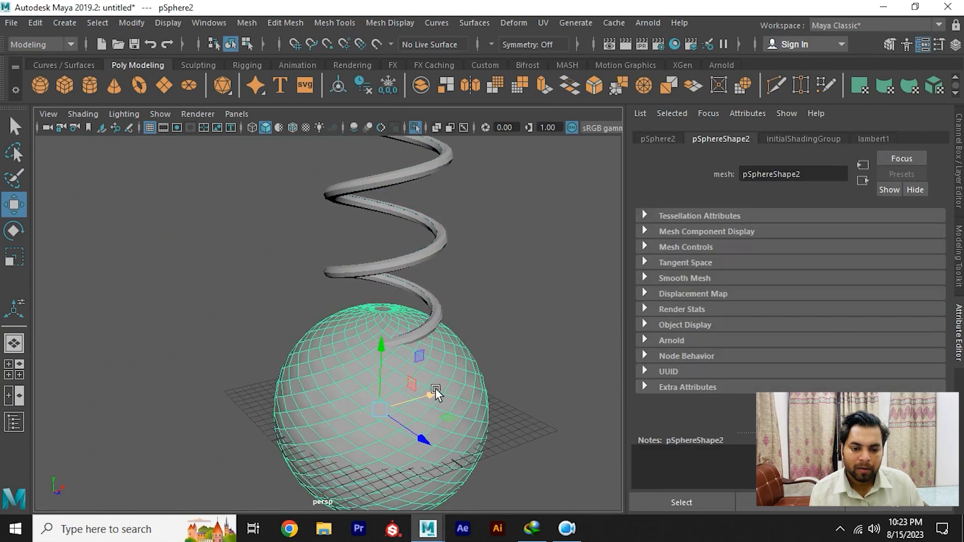
left_click_drag(436, 390, 336, 336)
key("Delete")
left_click(428, 294)
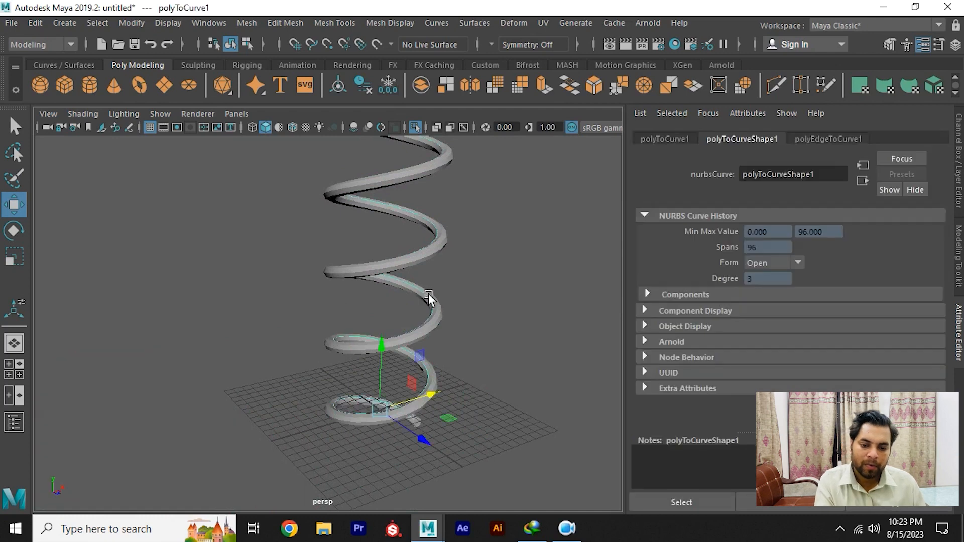
key("ctrl+1")
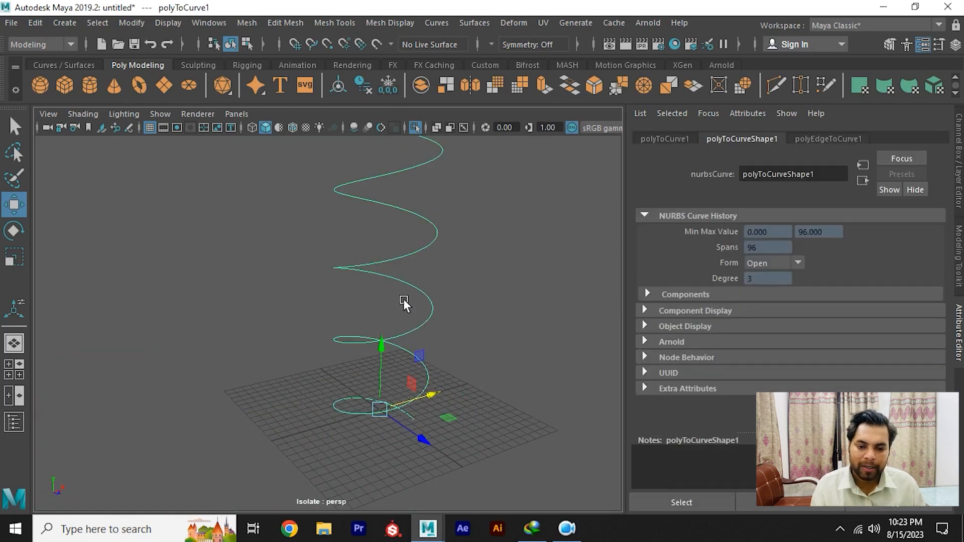
scroll(403, 299, "up", 6)
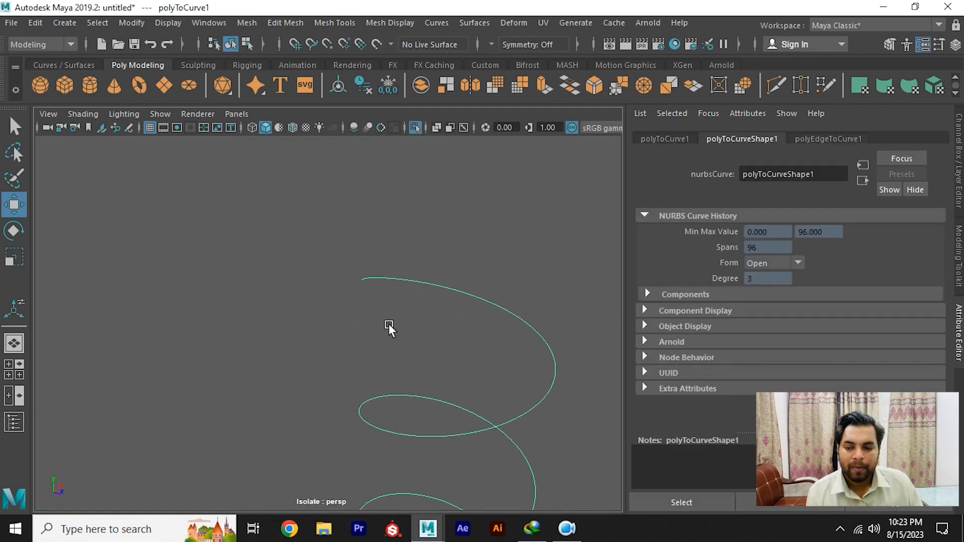
Create a polygon cylinder at the grid origin and frame it in the view.
left_click(322, 242)
left_click(90, 89)
scroll(251, 290, "down", 8)
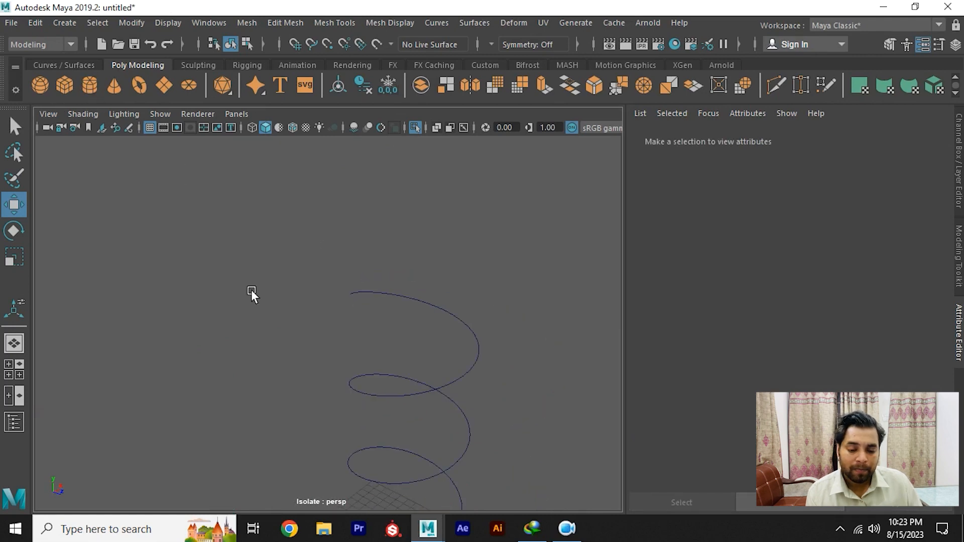
scroll(365, 343, "up", 5)
key("f")
scroll(295, 294, "down", 5)
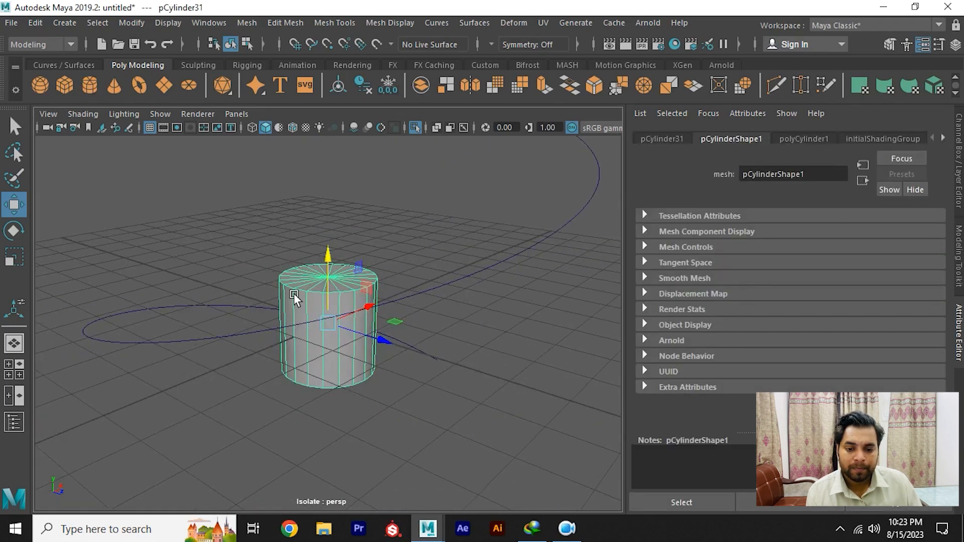
Delete the cylinder's side and bottom faces so only its top cap is left as a flat disk.
left_click_drag(293, 293, 329, 257, "alt")
right_click_drag(304, 198, 303, 190)
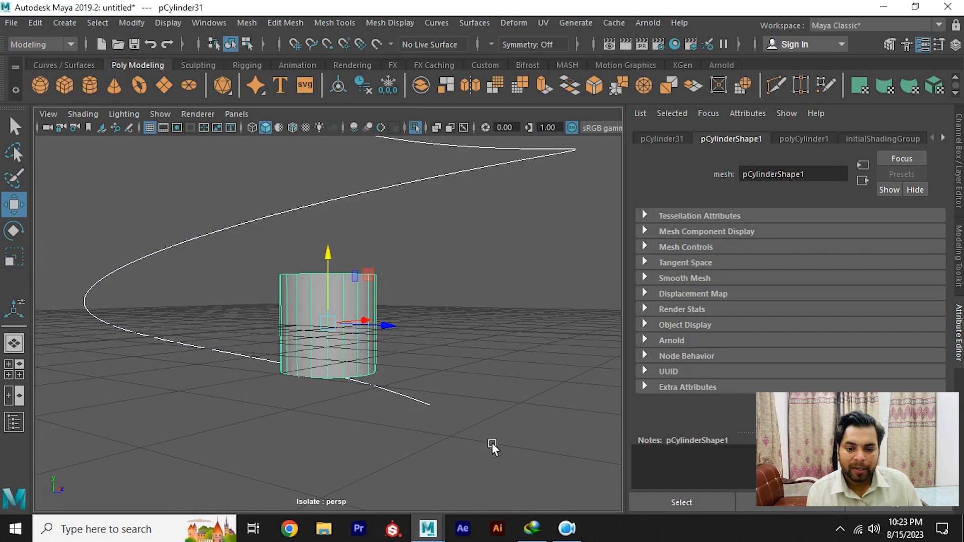
right_click_drag(332, 306, 350, 176)
left_click_drag(221, 299, 417, 387)
key("Delete")
left_click_drag(377, 284, 343, 319, "alt")
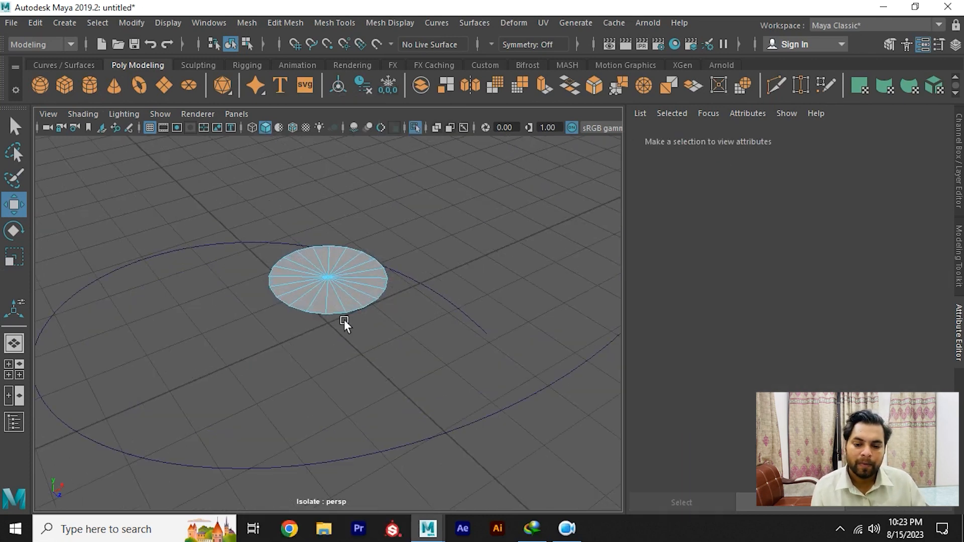
scroll(344, 319, "up", 1)
right_click_drag(335, 265, 431, 189)
middle_click_drag(340, 270, 343, 296, "alt")
scroll(352, 226, "up", 1)
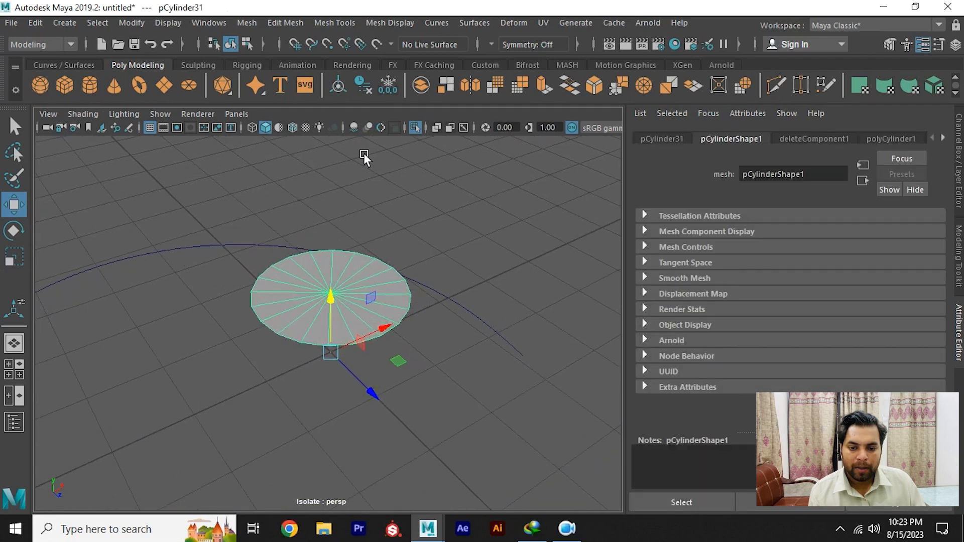
In the top view, scale the disk down uniformly to about a third of its size.
left_click_drag(349, 265, 341, 282, "alt")
key("space")
left_click_drag(340, 349, 236, 294)
scroll(333, 315, "down", 7)
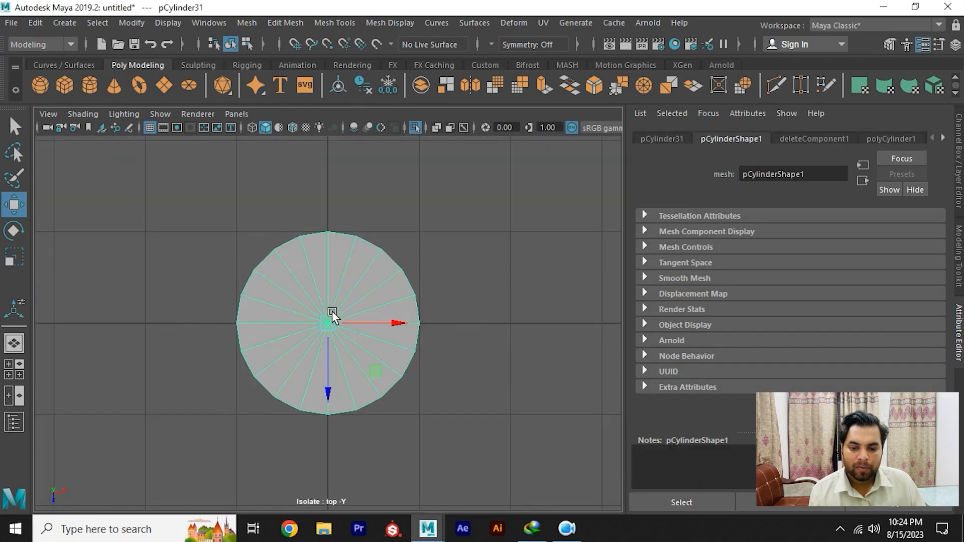
scroll(350, 350, "up", 1)
key("r")
left_click_drag(340, 331, 256, 266)
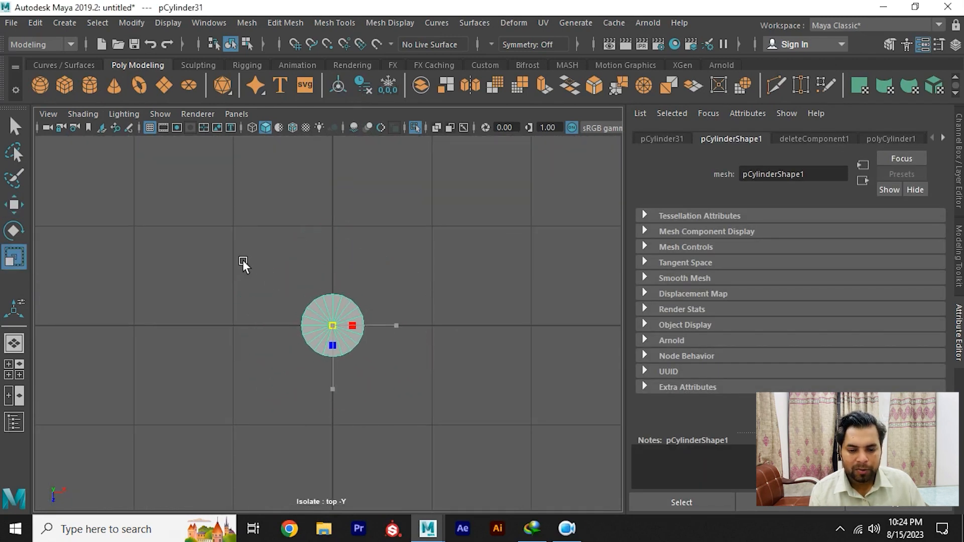
Duplicate the disk into a two-by-two arrangement of touching circles and select all four.
middle_click_drag(332, 327, 293, 278, "alt")
left_click_drag(328, 277, 384, 277, "shift")
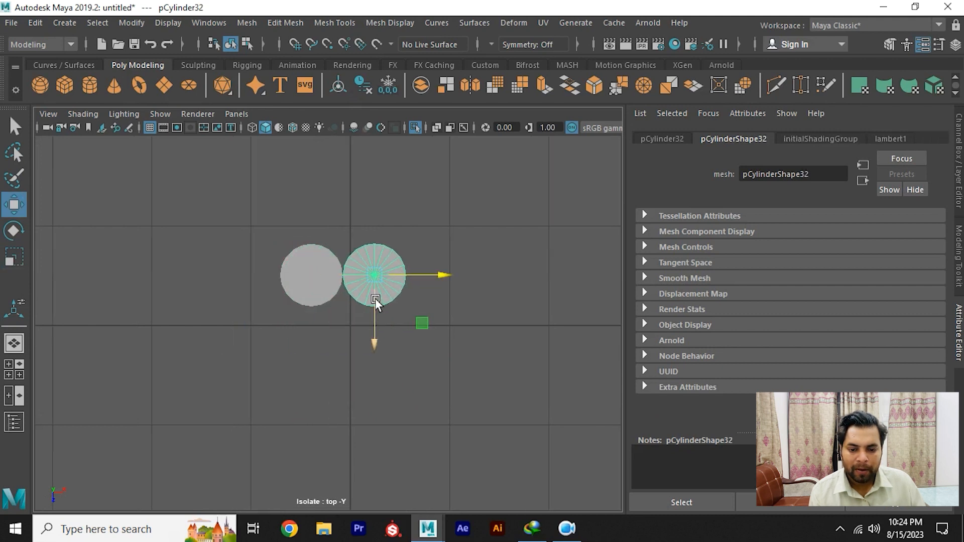
scroll(472, 376, "up", 2)
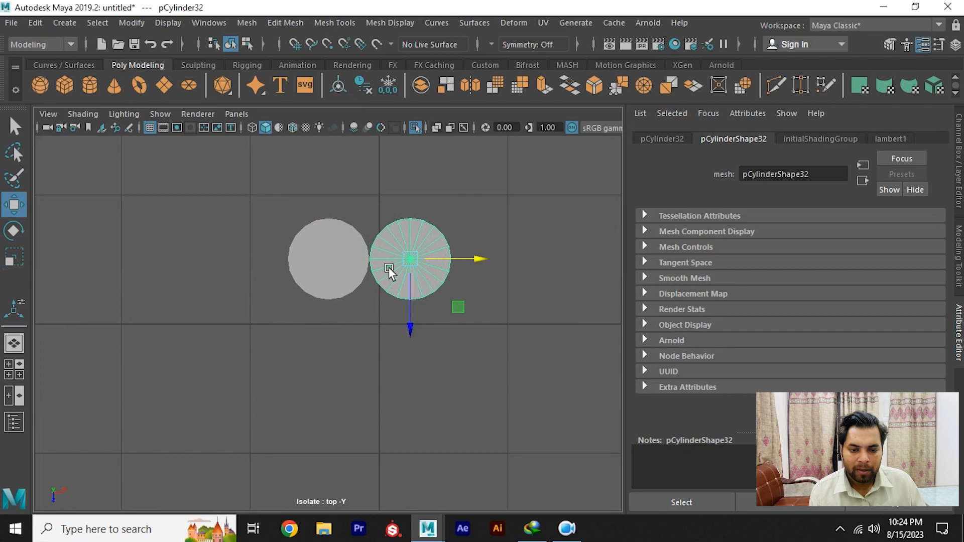
left_click_drag(281, 198, 473, 325)
left_click_drag(330, 293, 336, 372, "shift")
left_click_drag(270, 183, 501, 460)
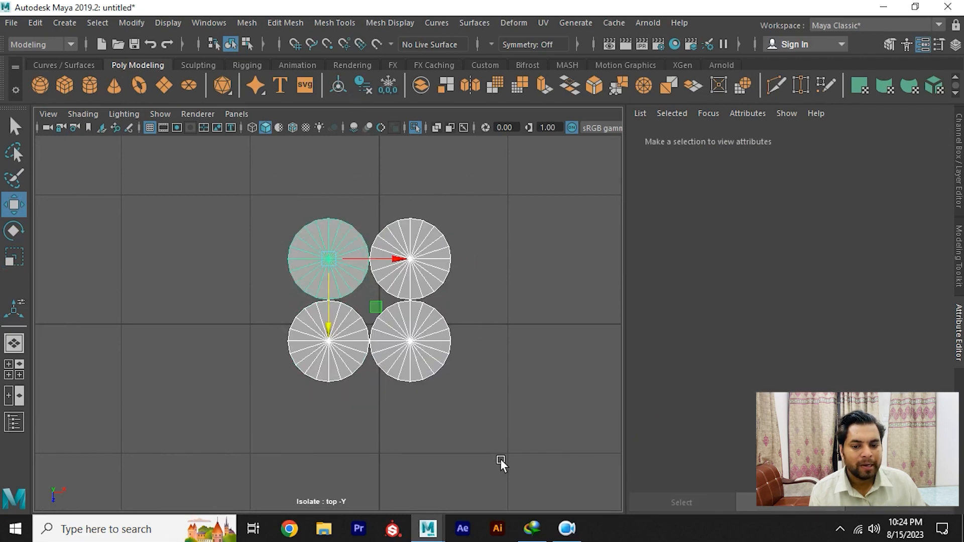
Combine the four disks into one mesh and raise it to Translate Y 26.945, near the spiral's upper end.
key("space")
left_click_drag(375, 302, 375, 176)
left_click_drag(351, 221, 325, 263, "alt")
scroll(311, 280, "up", 3)
right_click_drag(312, 279, 300, 433, "shift")
left_click_drag(356, 332, 344, 133, "alt")
middle_click_drag(375, 154, 390, 256, "alt")
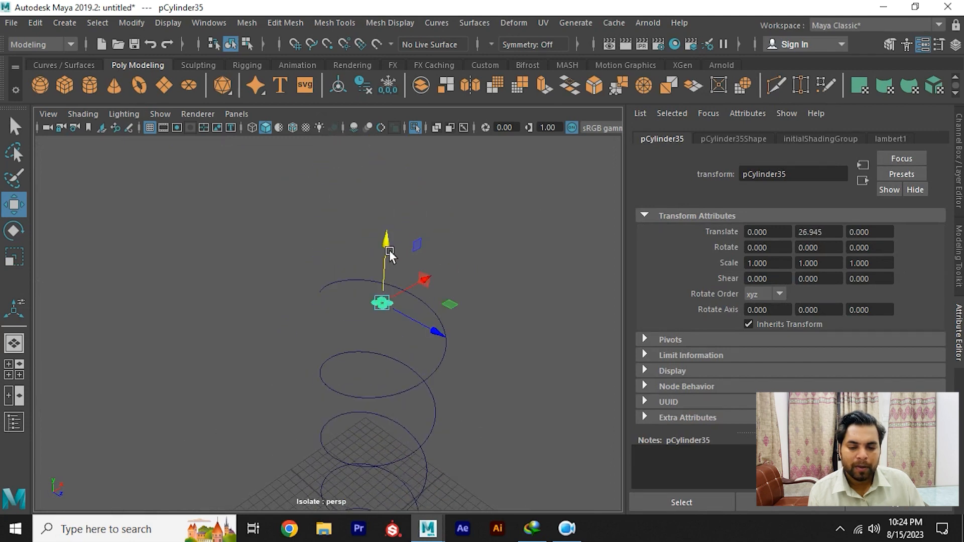
Move the combined disks onto the spiral curve's upper start point, at Translate -2.874, 27.419, -3.513.
right_click_drag(390, 256, 502, 274, "alt")
middle_click_drag(502, 273, 451, 372, "alt")
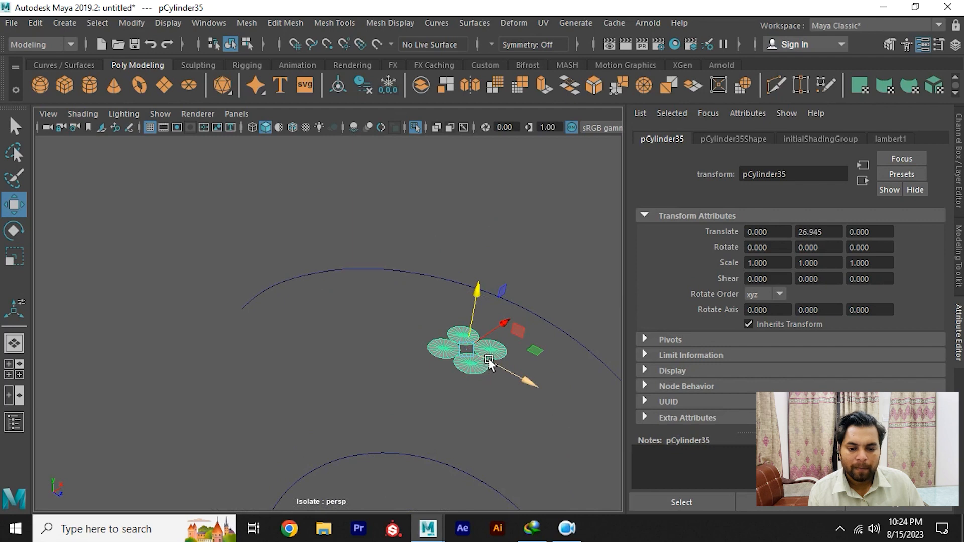
left_click_drag(493, 356, 325, 318)
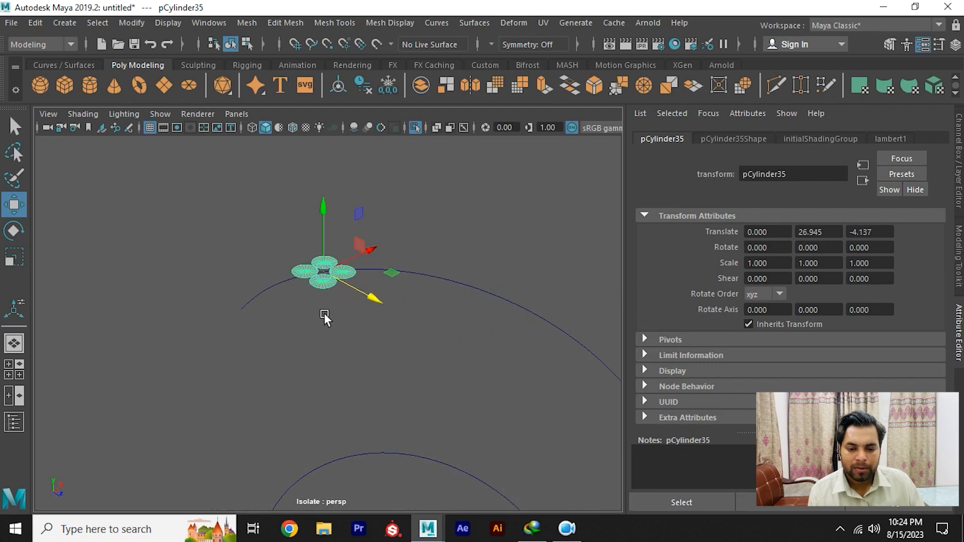
left_click_drag(357, 259, 292, 290)
key("f")
scroll(352, 322, "down", 4)
left_click_drag(435, 281, 191, 350, "alt")
left_click_drag(272, 381, 330, 240)
middle_click_drag(165, 314, 254, 321, "alt")
left_click_drag(254, 324, 284, 251)
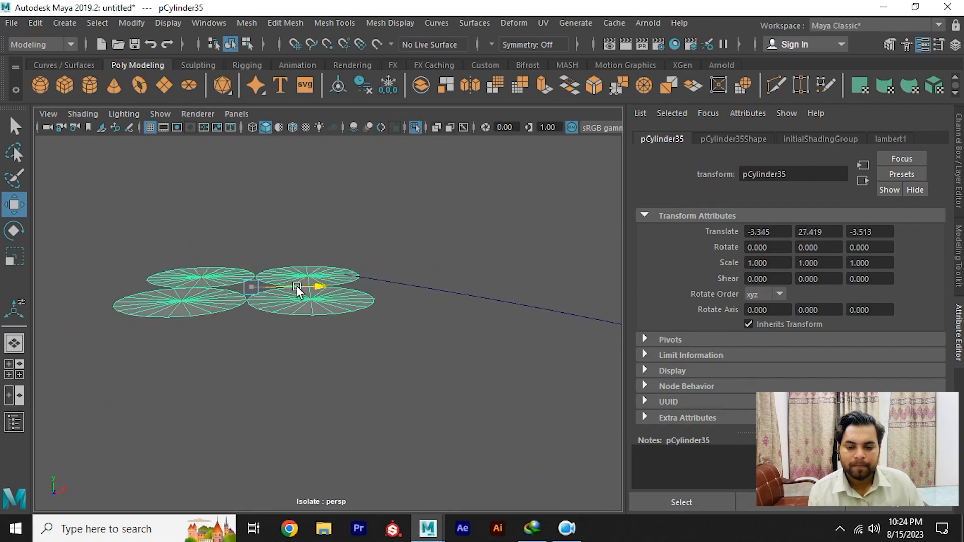
left_click_drag(297, 290, 306, 352)
Set the combined disks' Rotate Z to -90 so they stand upright across the curve's start.
key("e")
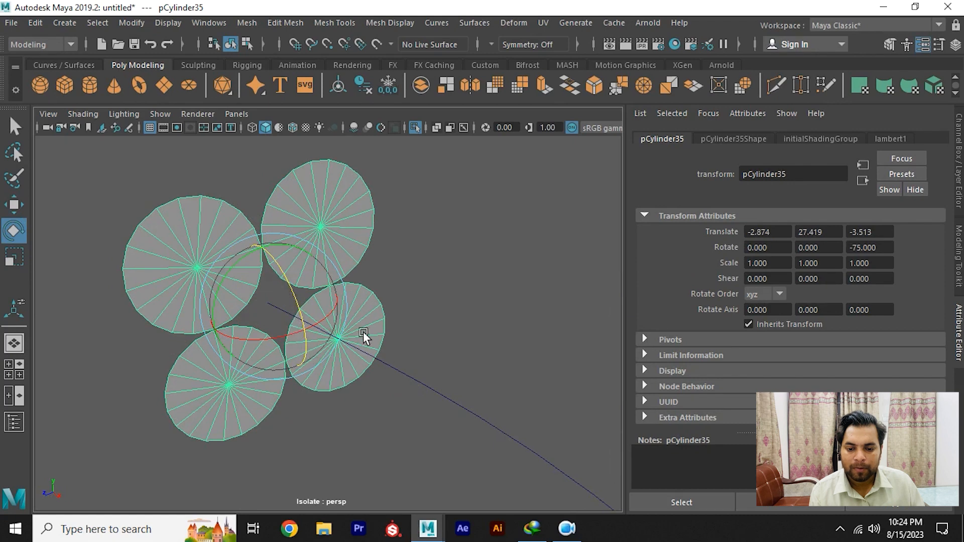
key("w")
left_click_drag(377, 355, 343, 361, "alt")
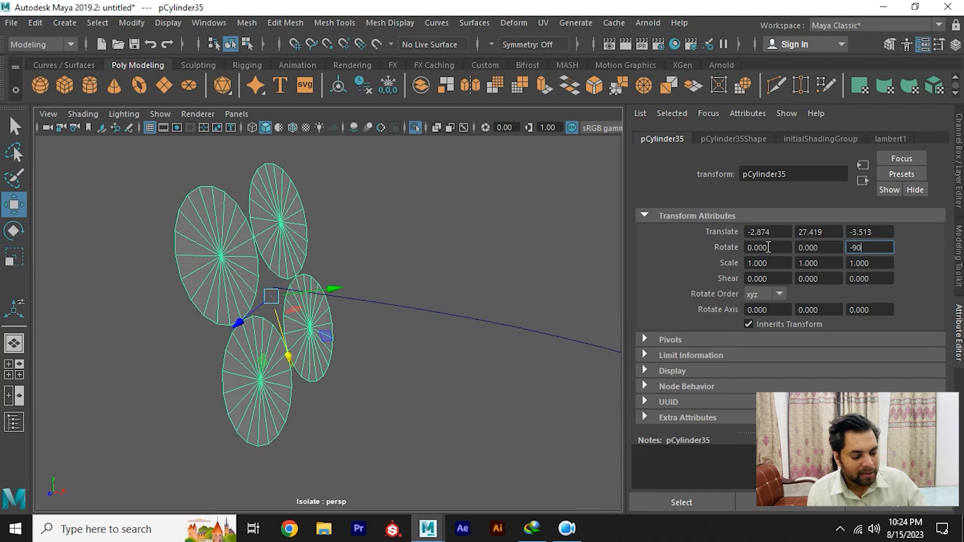
key("Return")
left_click_drag(320, 250, 267, 258, "alt")
scroll(266, 258, "down", 4)
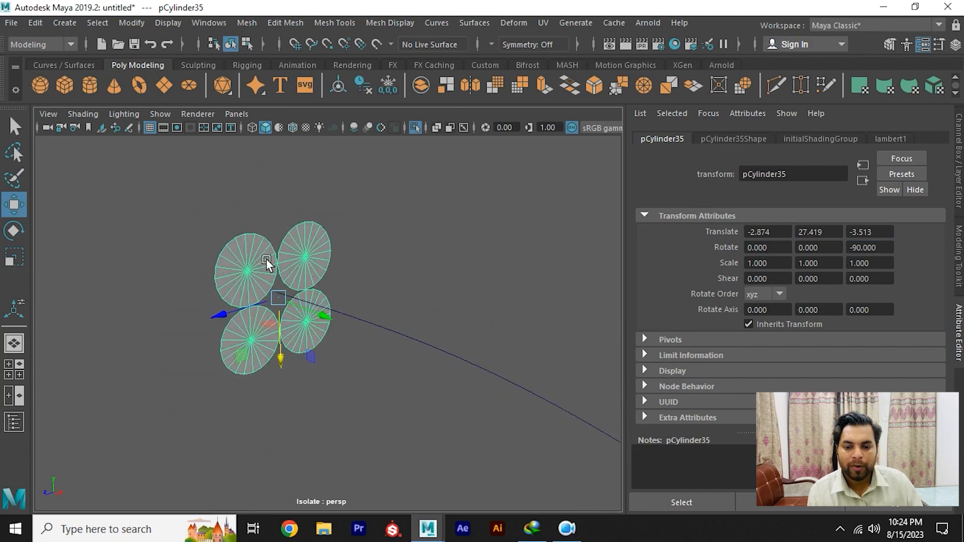
Select all faces of the four disks together with the spiral curve and extrude them along it.
right_click_drag(278, 200, 279, 217)
scroll(390, 241, "down", 2)
left_click_drag(200, 213, 366, 356)
left_click(394, 334, "shift")
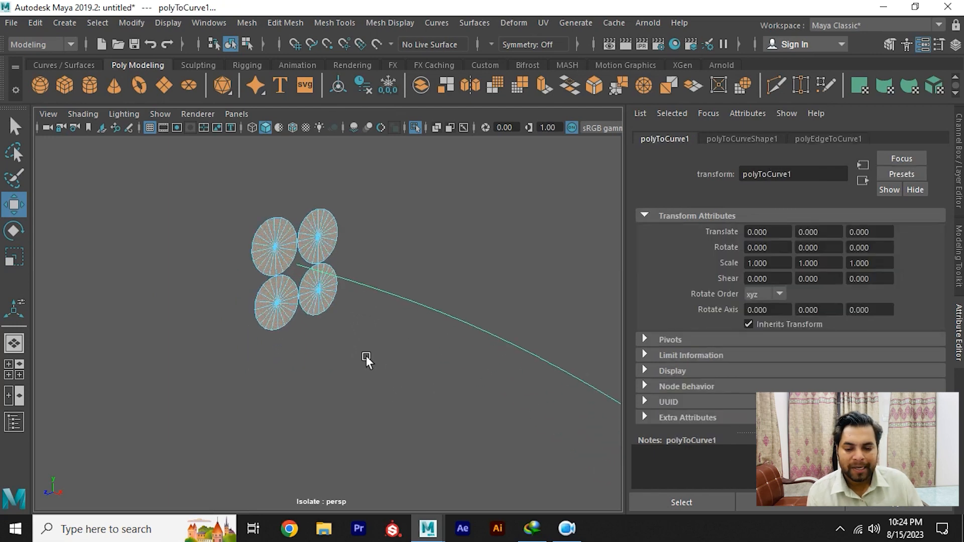
right_click_drag(313, 266, 71, 302, "shift")
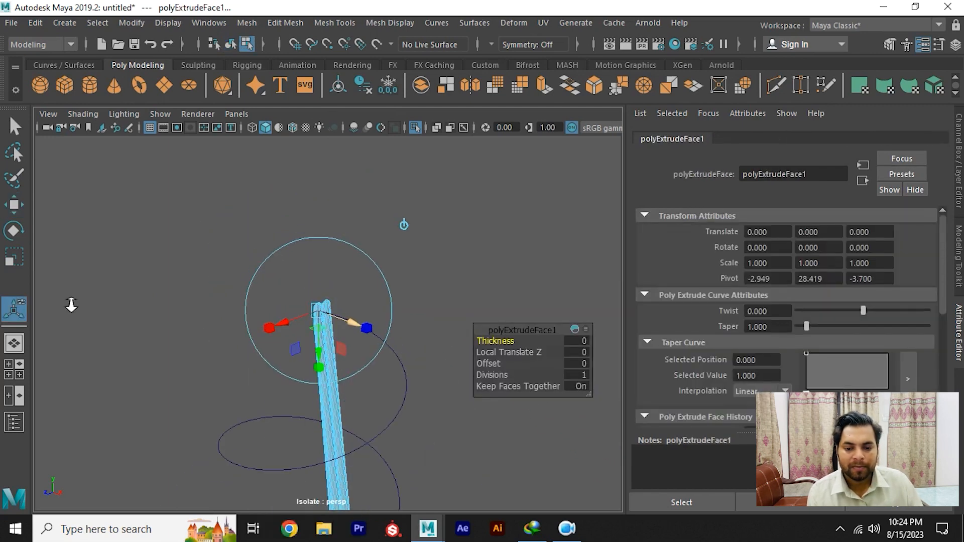
Set the face extrusion's Offset to about 17.7.
right_click_drag(311, 321, 262, 325, "alt")
middle_click_drag(352, 436, 354, 379, "alt")
left_click_drag(354, 380, 384, 384, "alt")
right_click_drag(331, 385, 340, 394, "alt")
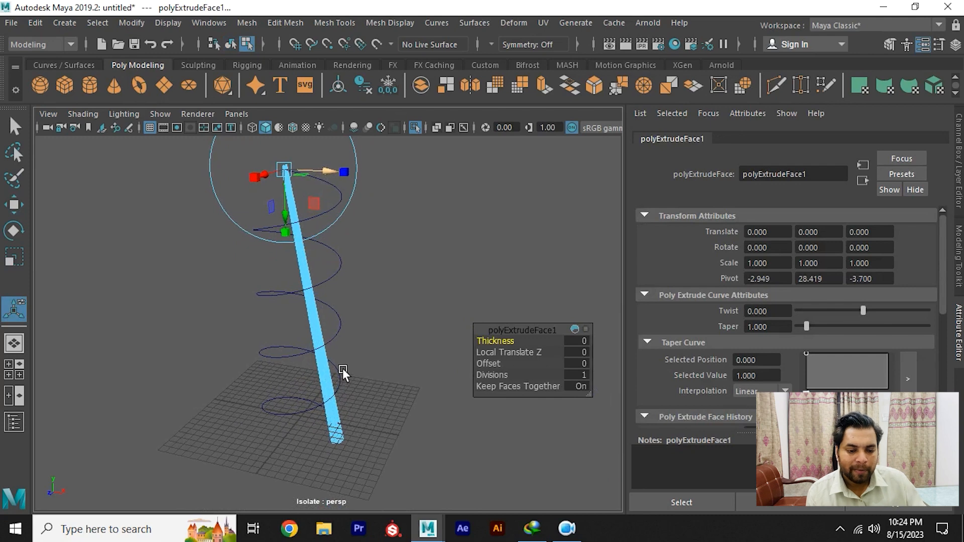
middle_click_drag(342, 370, 372, 417, "alt")
left_click_drag(488, 363, 610, 368)
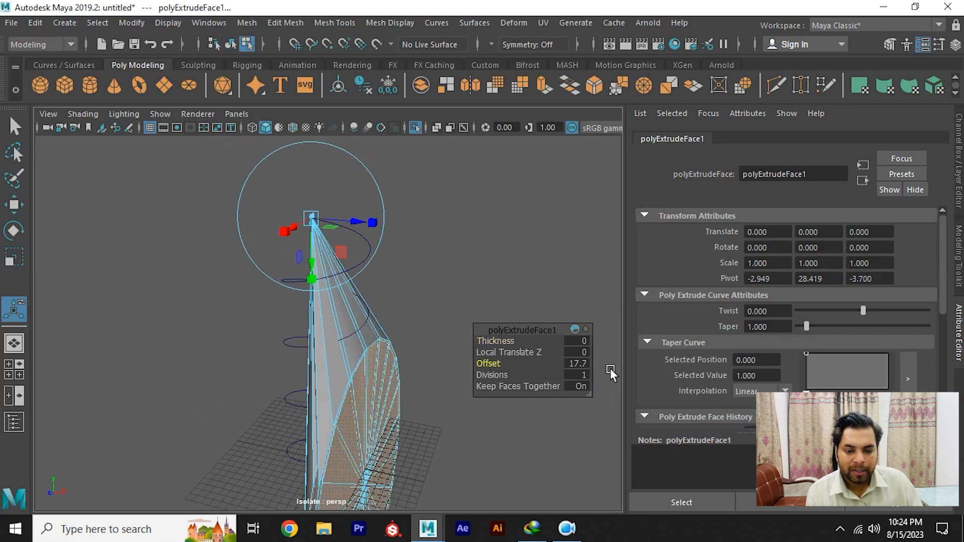
Undo the Offset change and set the face extrusion's Divisions to 100.
key("ctrl+z")
left_click_drag(496, 376, 889, 386)
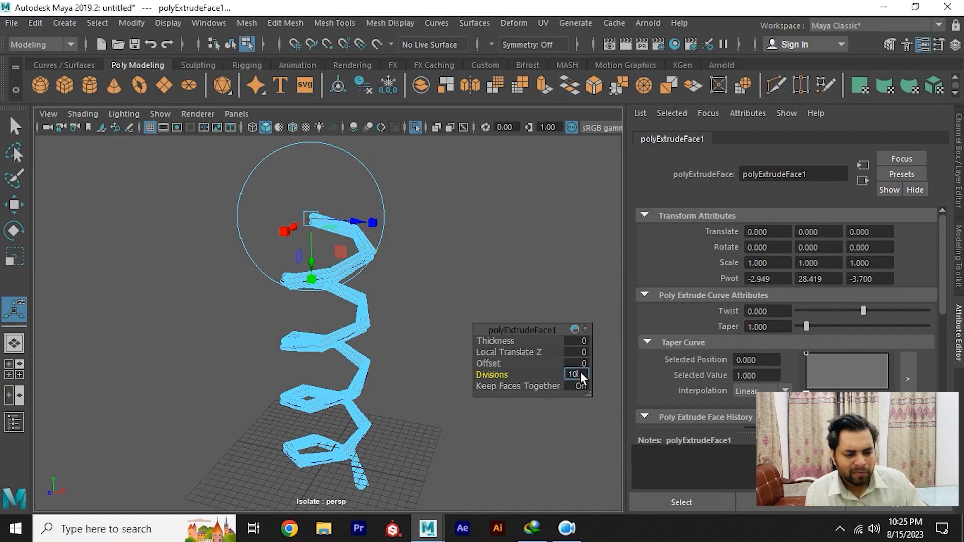
key("Return")
left_click_drag(352, 271, 306, 275, "alt")
right_click_drag(321, 301, 463, 415, "alt")
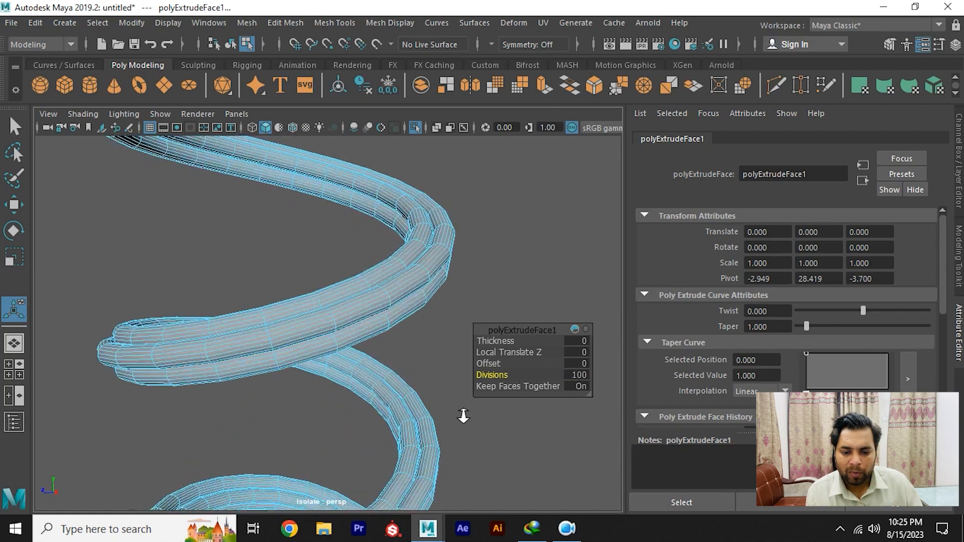
left_click_drag(367, 281, 327, 249, "alt")
middle_click_drag(327, 249, 359, 312, "alt")
right_click_drag(359, 312, 281, 306, "alt")
left_click_drag(281, 307, 426, 281, "alt")
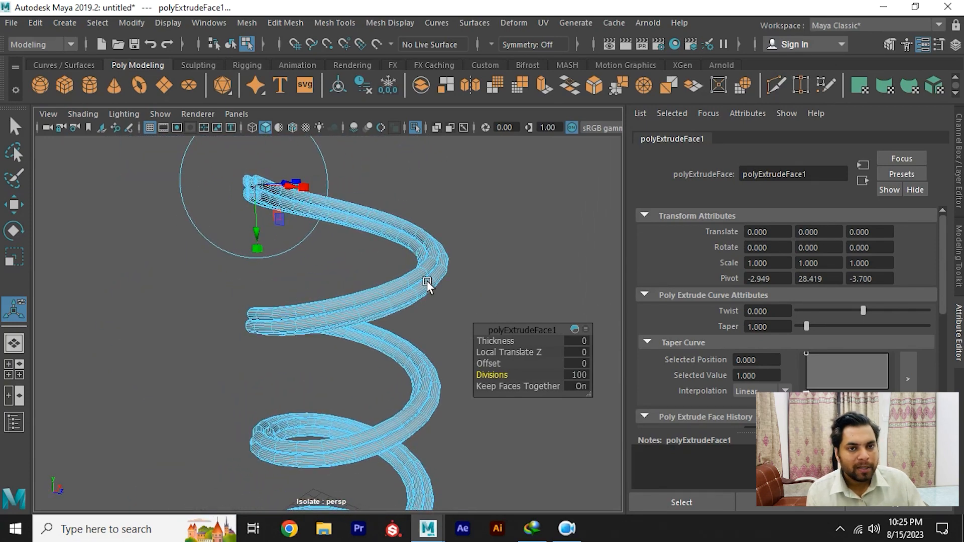
Set the face extrusion's Twist to 1000.
middle_click_drag(292, 213, 308, 308, "alt")
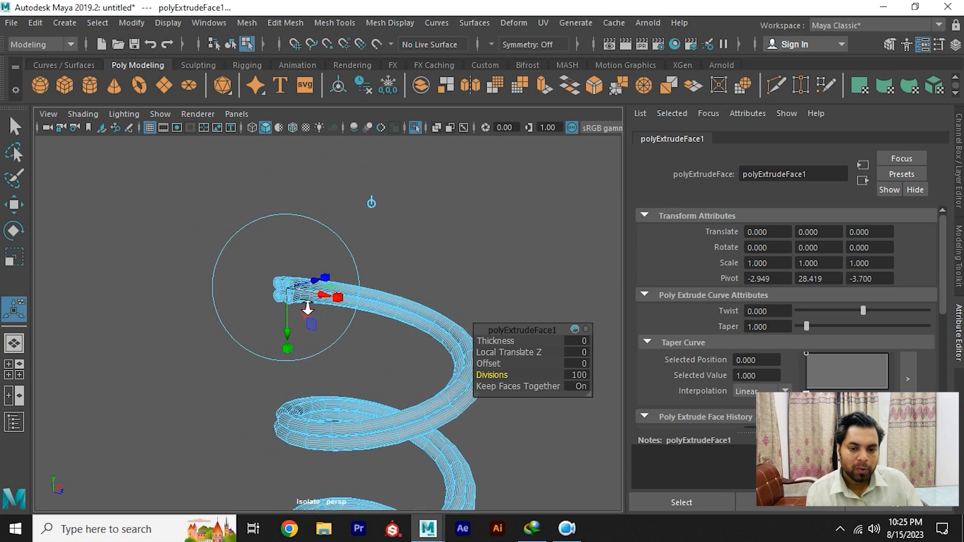
right_click_drag(308, 307, 351, 339, "alt")
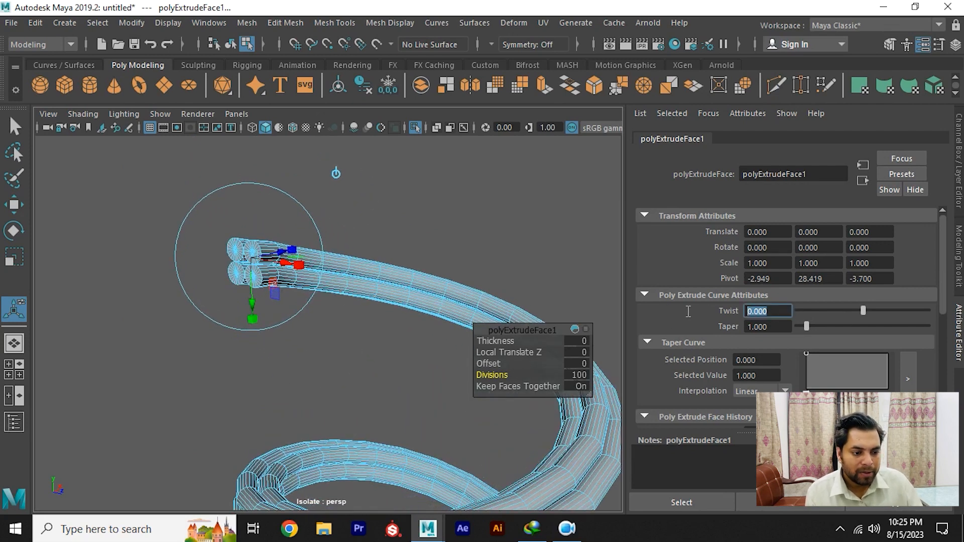
type("1000")
key("Return")
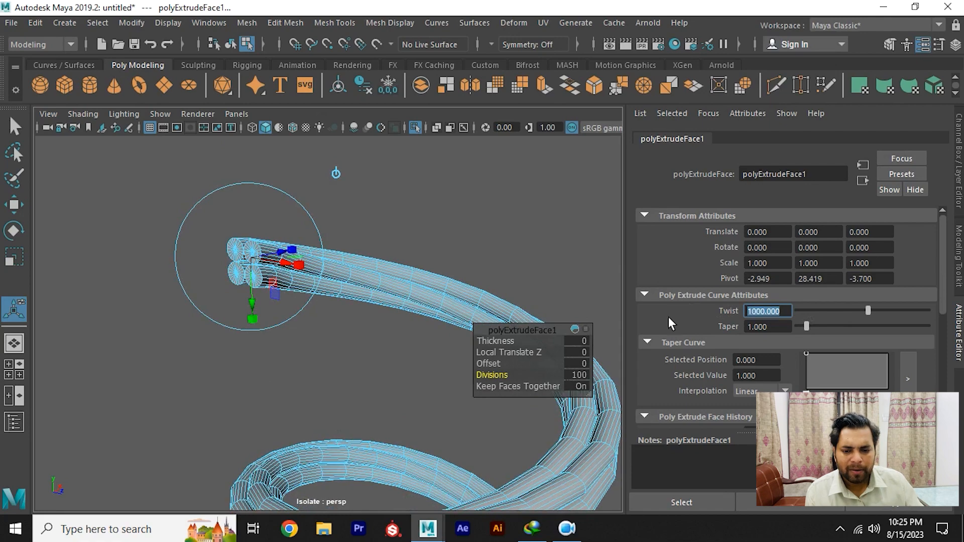
right_click_drag(397, 296, 354, 301, "alt")
middle_click_drag(354, 301, 344, 234, "alt")
left_click_drag(343, 233, 407, 251, "alt")
middle_click_drag(407, 251, 419, 301, "alt")
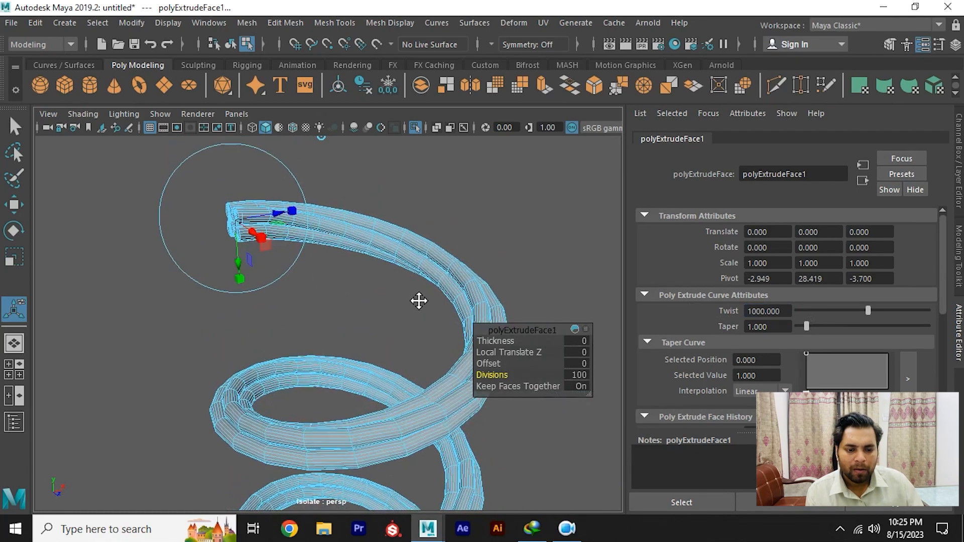
left_click_drag(418, 301, 393, 305, "alt")
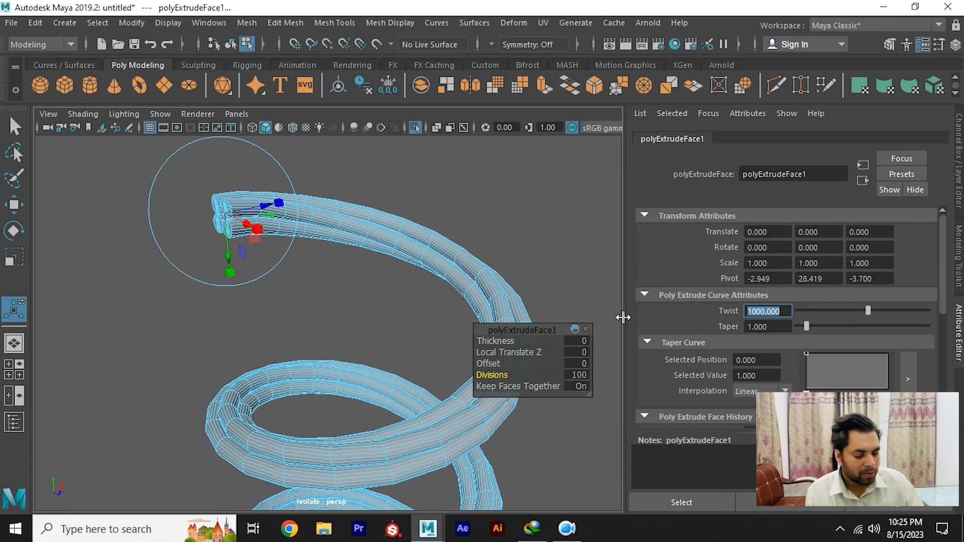
Set the face extrusion's Twist to 6000 to wind the four strands tightly around each other.
type("6000")
key("Return")
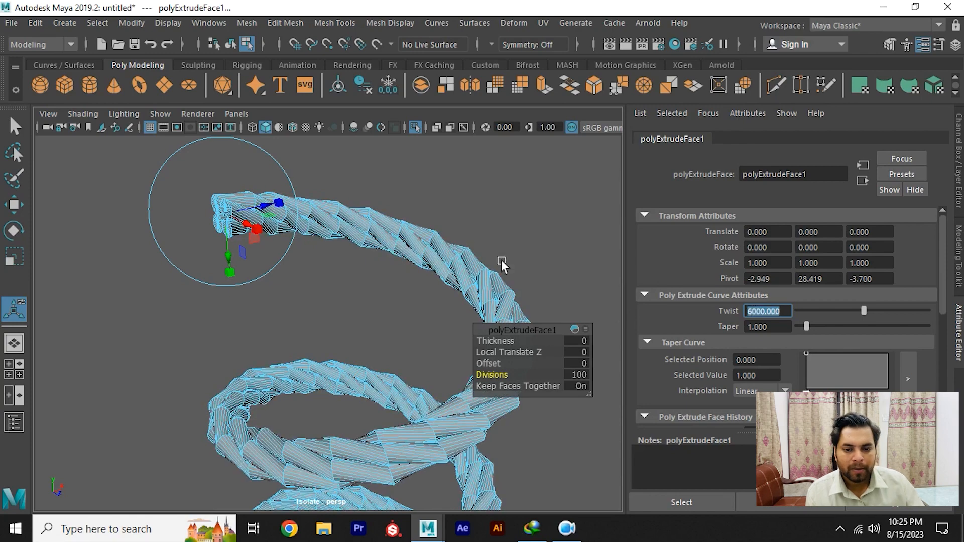
left_click_drag(306, 251, 312, 274, "alt")
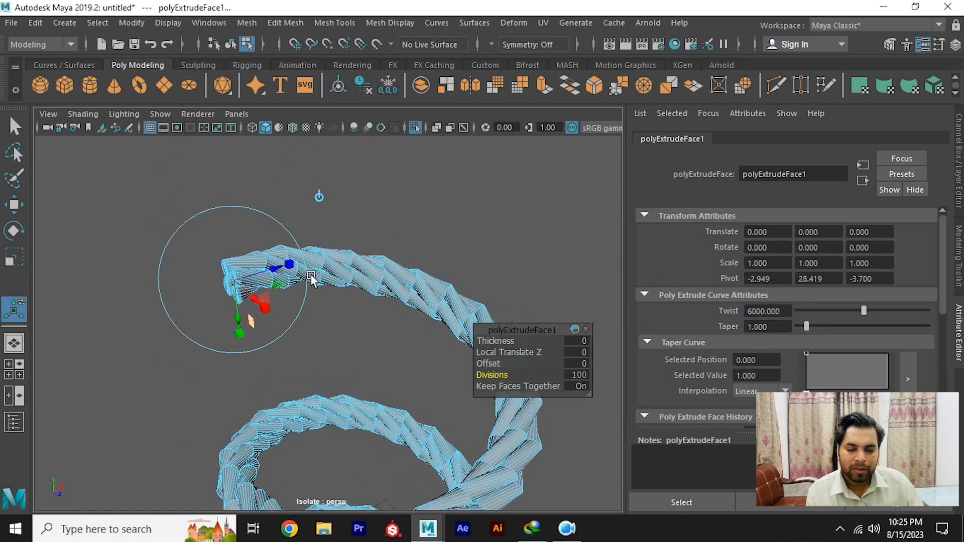
scroll(311, 275, "up", 3)
Return the extruded rope to object mode and turn on its smooth mesh preview.
right_click_drag(323, 246, 393, 89)
left_click(471, 229)
scroll(472, 229, "down", 5)
left_click_drag(471, 229, 398, 330, "alt")
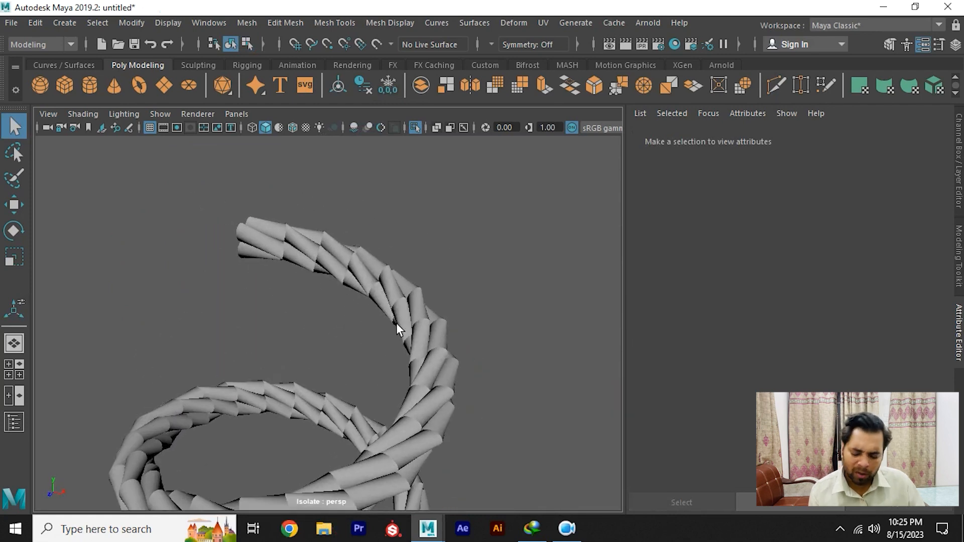
left_click(398, 330)
key("3")
left_click(518, 356)
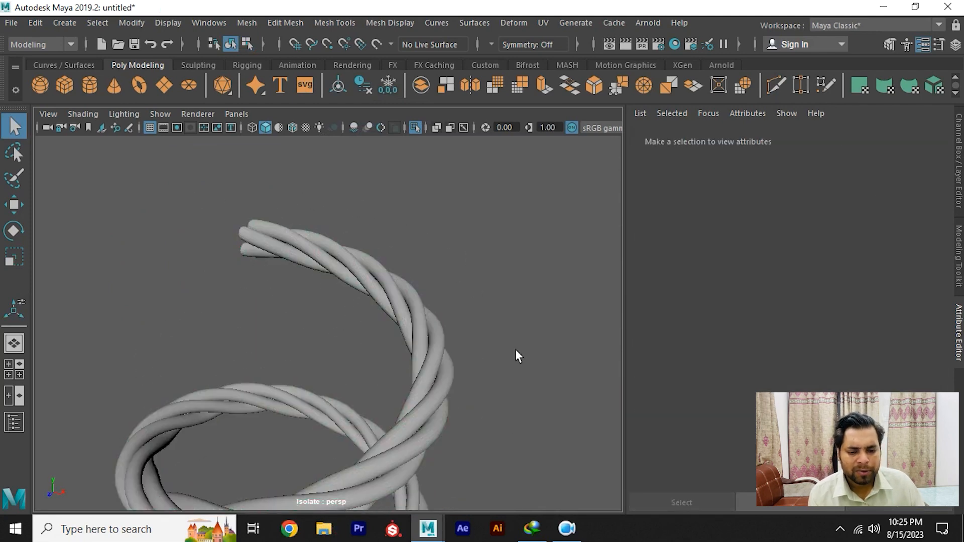
Examine the smoothed, twisted rope along the whole spiral from several sides.
scroll(518, 355, "down", 4)
left_click_drag(512, 346, 428, 325, "alt")
scroll(428, 325, "down", 3)
middle_click_drag(414, 291, 409, 180, "alt")
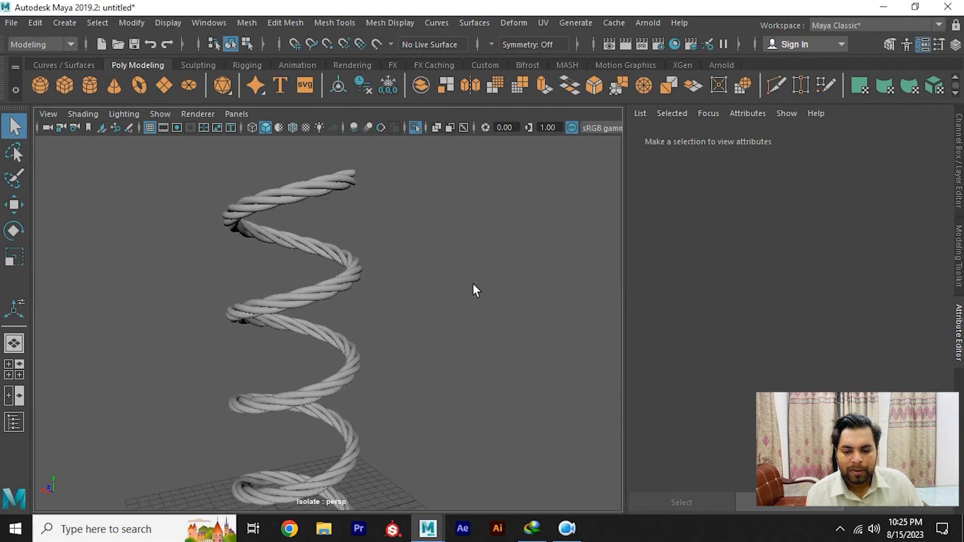
left_click_drag(473, 284, 364, 282, "alt")
scroll(322, 306, "down", 3)
left_click_drag(323, 306, 415, 300, "alt")
scroll(324, 304, "up", 4)
middle_click_drag(312, 295, 369, 344, "alt")
scroll(421, 368, "up", 3)
Select the rope and turn off isolate select so the hidden helix is shown again.
left_click(420, 369)
left_click_drag(464, 309, 355, 286, "alt")
left_click(415, 129)
scroll(377, 221, "down", 4)
left_click_drag(365, 244, 314, 253, "alt")
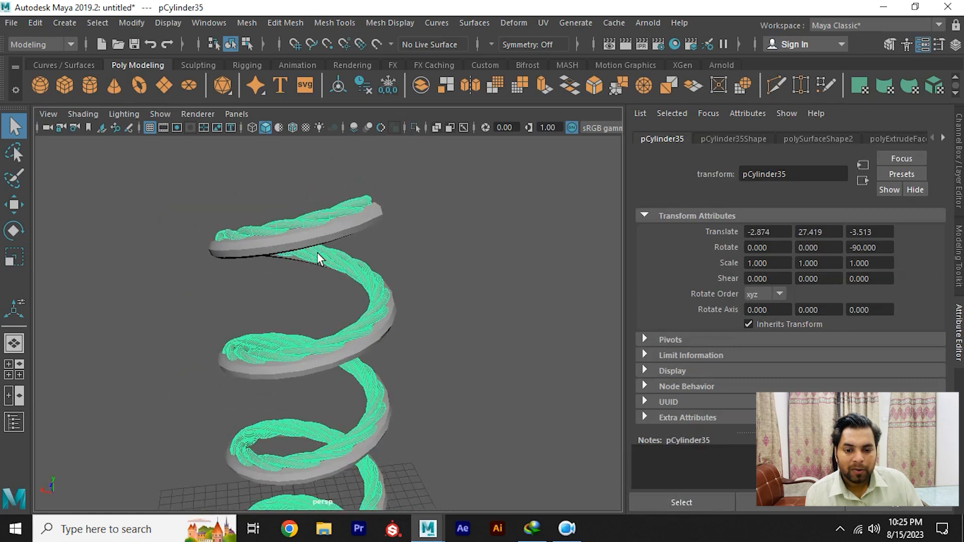
Move the rope sideways until it stands clear beside the helix.
key("w")
left_click_drag(357, 315, 363, 321, "alt")
left_click_drag(322, 203, 580, 216)
Delete the original polygon helix, keeping the spiral curve and the rope.
left_click_drag(435, 230, 384, 263, "alt")
scroll(383, 264, "up", 2)
left_click(376, 246)
middle_click_drag(377, 258, 357, 288, "alt")
key("Delete")
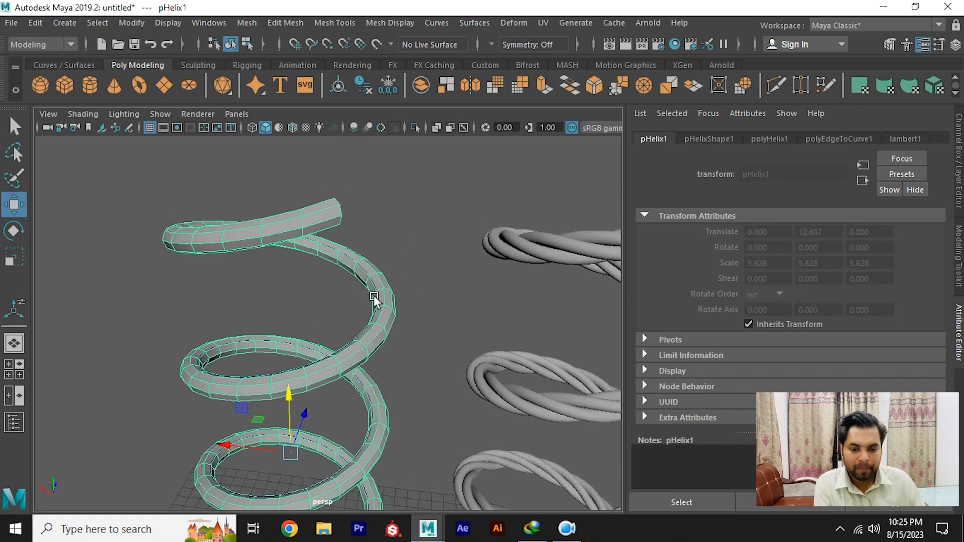
Try pulling the control vertex at the spiral curve's upper end upward, and undo the move.
left_click(369, 307)
middle_click_drag(351, 314, 325, 312, "alt")
scroll(319, 299, "down", 2)
left_click_drag(318, 261, 311, 237, "alt")
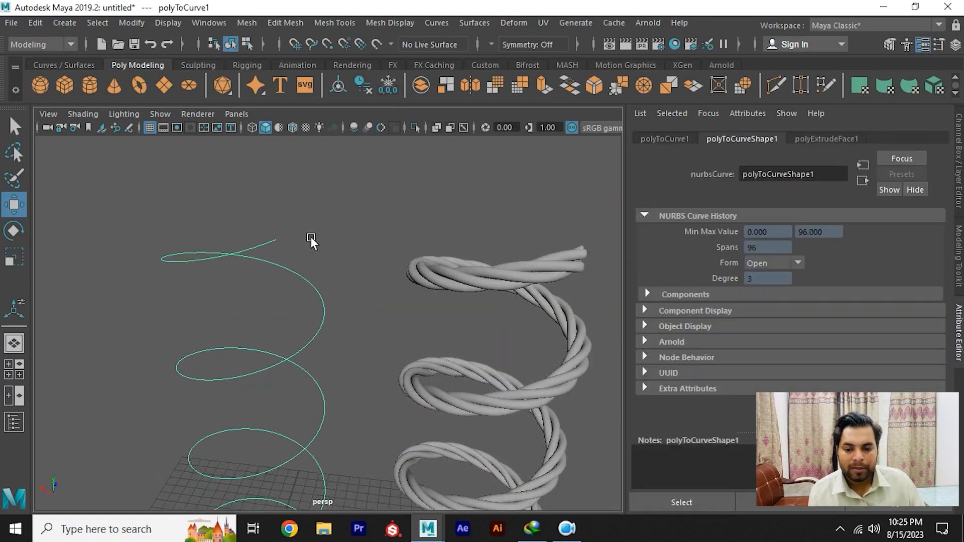
right_click_drag(311, 237, 295, 236)
left_click(287, 232)
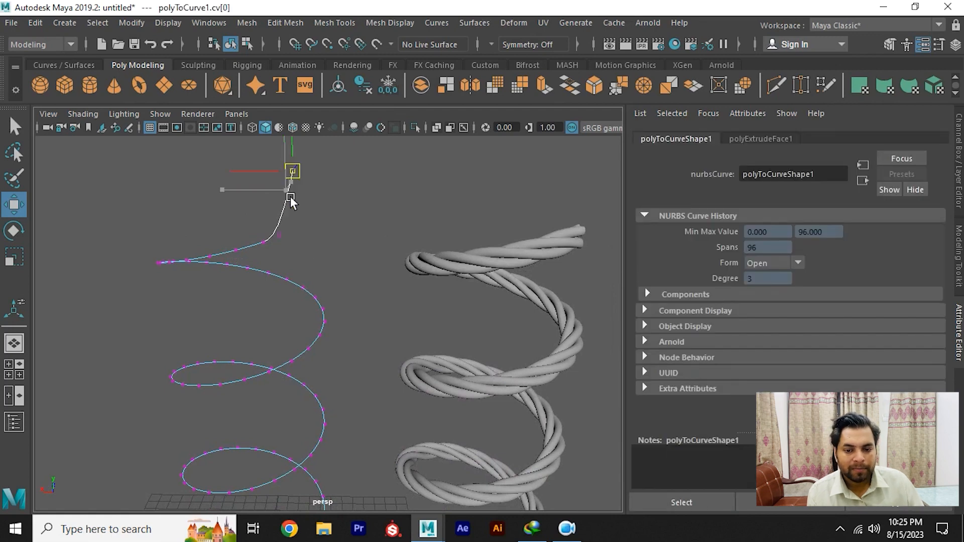
left_click_drag(323, 293, 427, 233, "alt")
key("ctrl+z")
Select the rope and browse through its attribute nodes up to its lambert1 material.
left_click(479, 234)
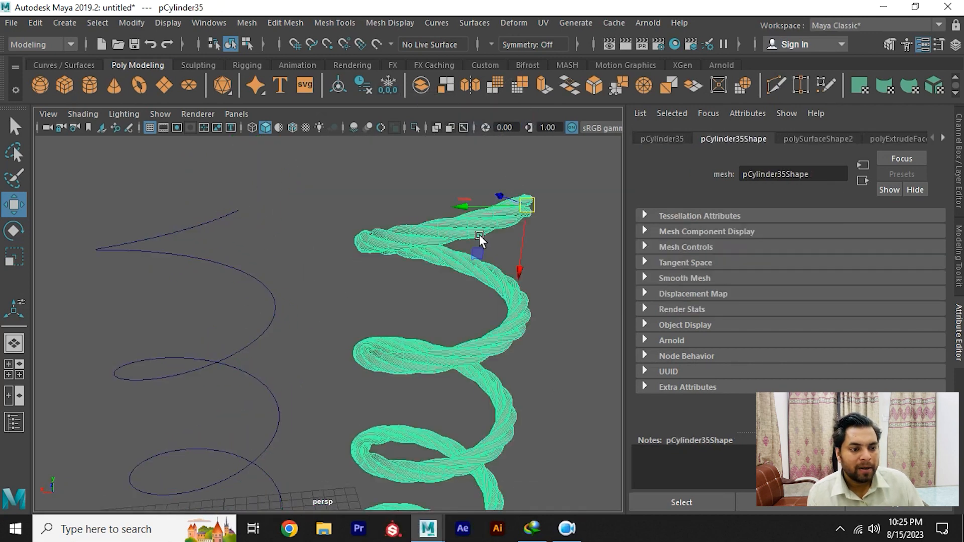
left_click(939, 140)
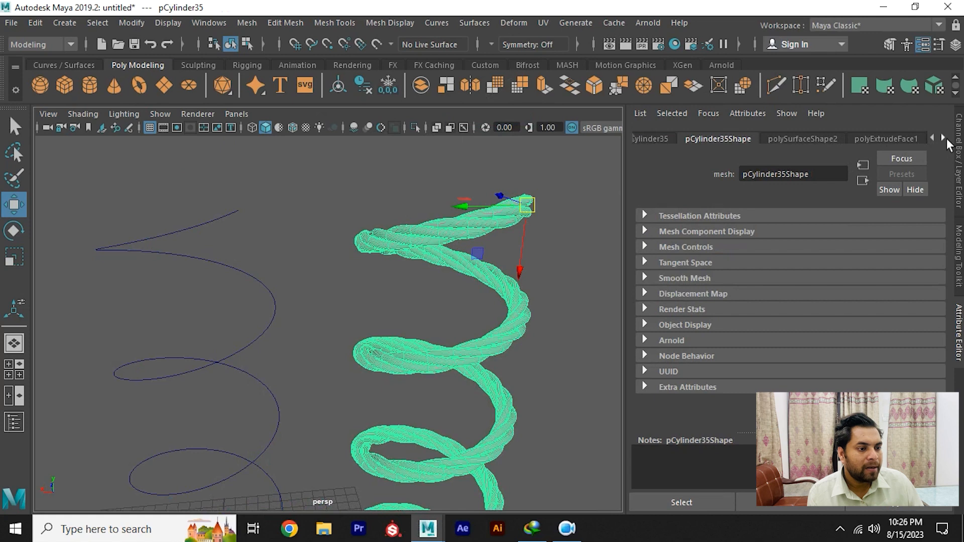
left_click(945, 137)
left_click(945, 137)
scroll(222, 257, "down", 1)
middle_click_drag(221, 258, 321, 224, "alt")
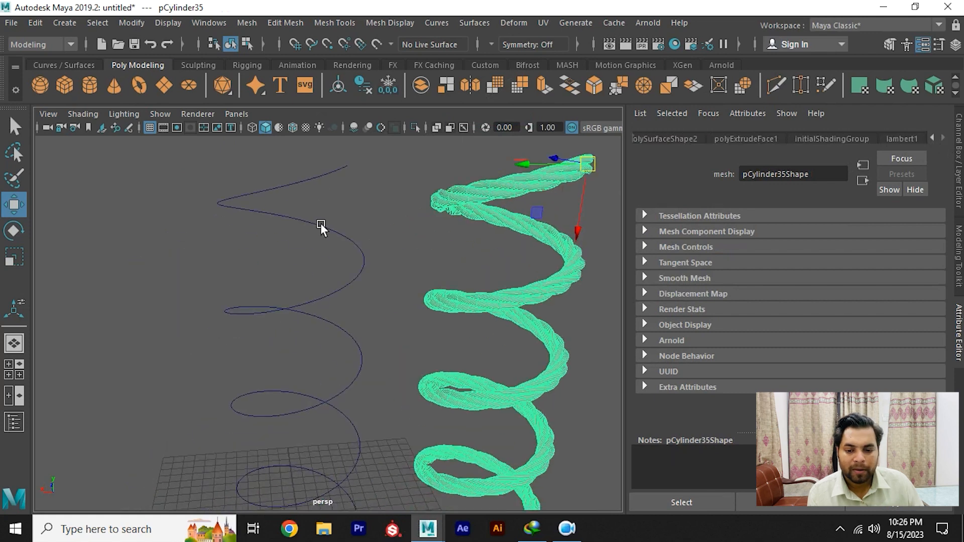
Try moving the whole spiral curve sideways along X, away from the rope.
left_click(321, 223)
left_click_drag(299, 463, 276, 443, "alt")
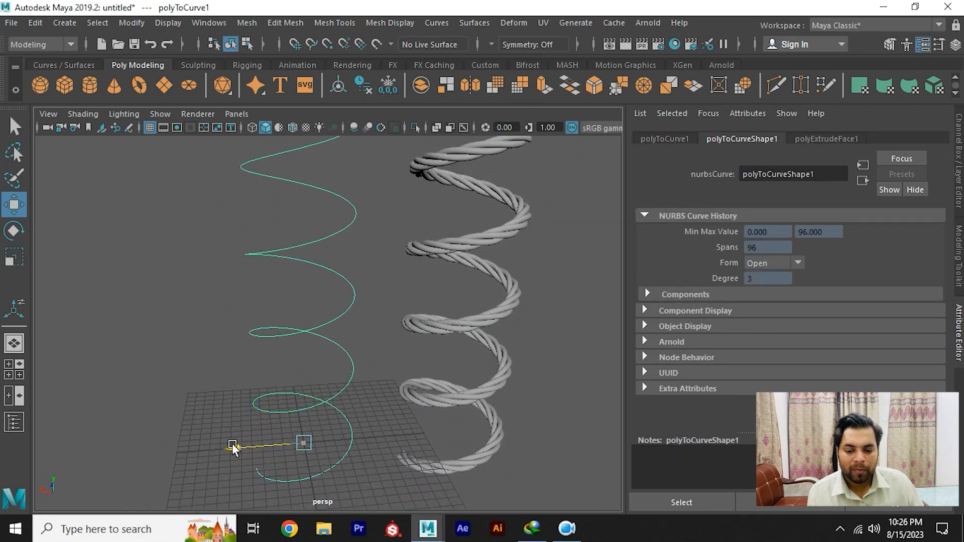
left_click_drag(169, 436, 474, 269, "alt")
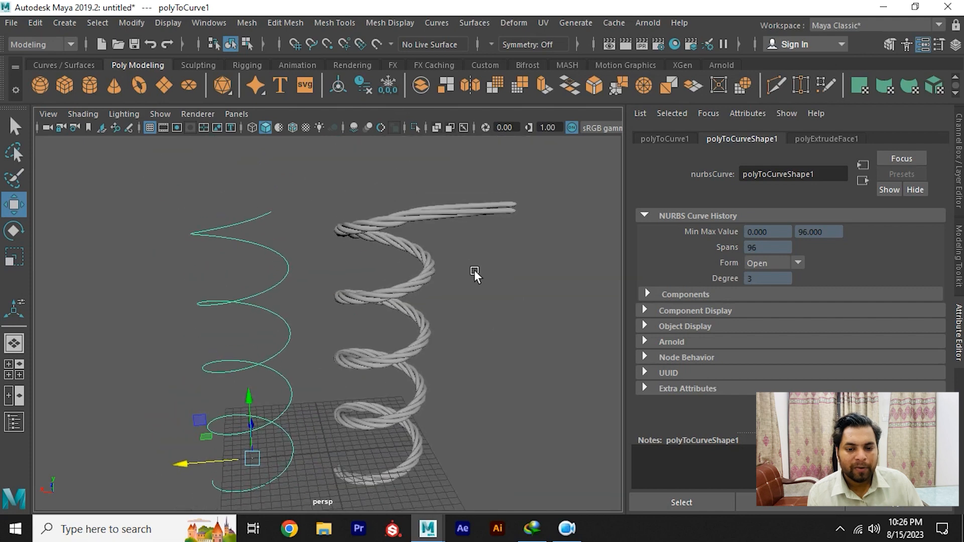
scroll(327, 303, "up", 5)
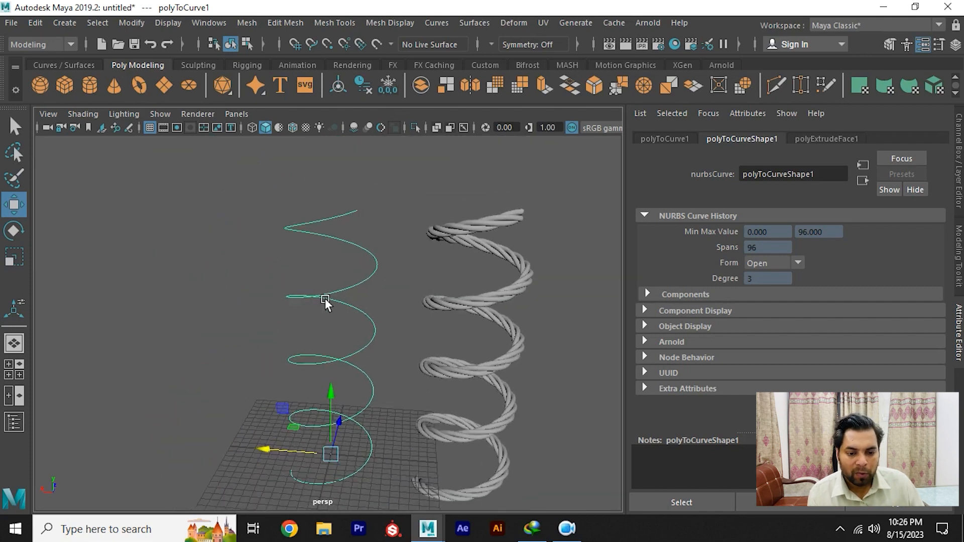
Select two adjacent control vertices midway along the spiral curve and raise them along Y to reshape the rope.
scroll(335, 310, "up", 3)
right_click_drag(301, 194, 220, 181)
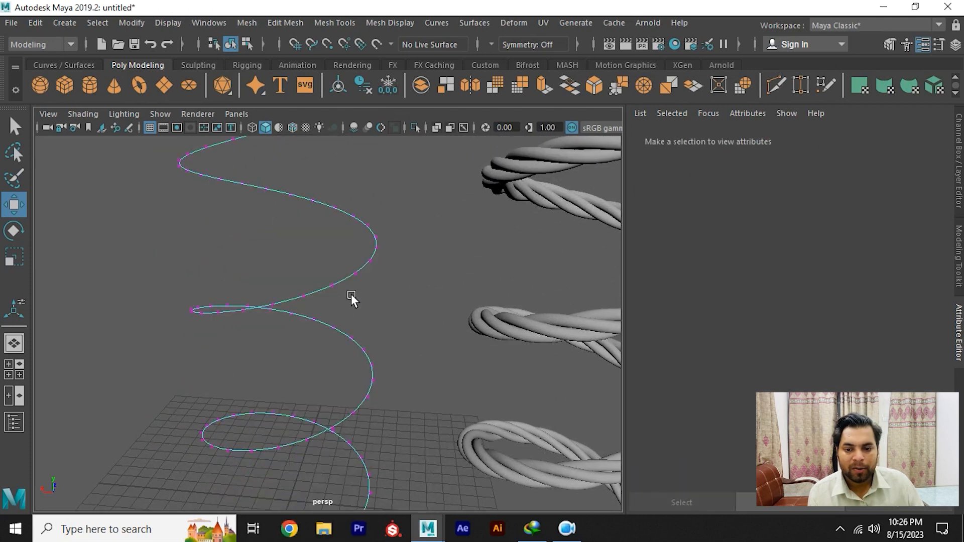
left_click_drag(346, 301, 346, 301)
left_click_drag(346, 300, 336, 292, "alt")
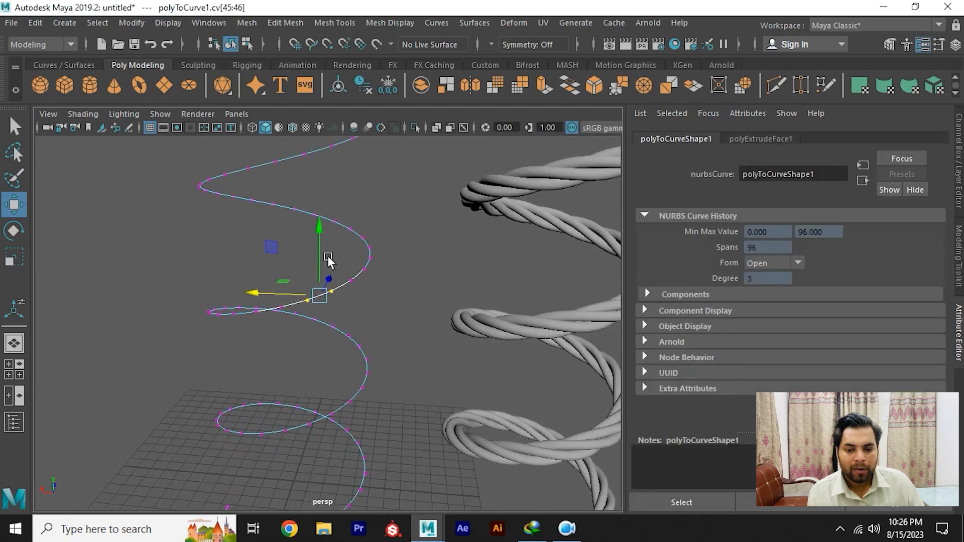
left_click_drag(315, 213, 316, 178)
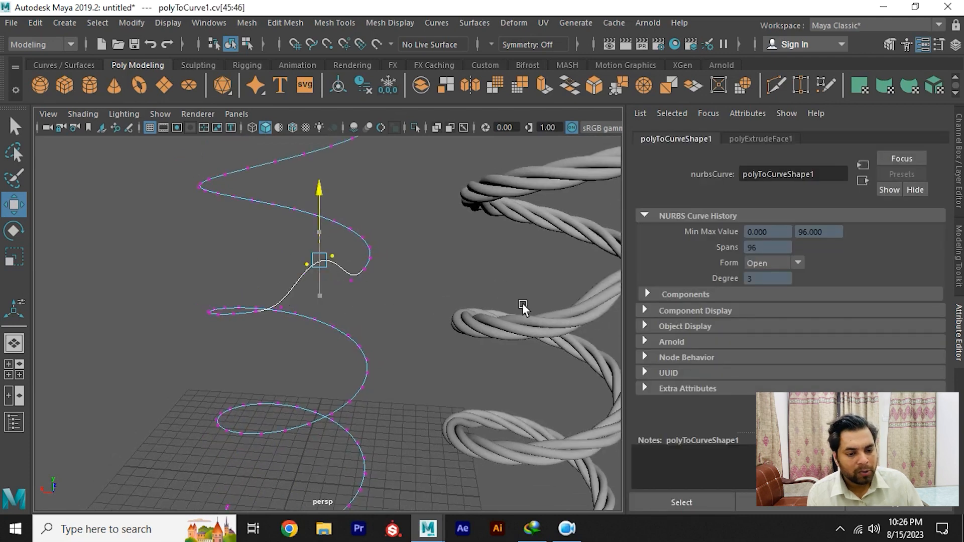
left_click_drag(522, 304, 428, 265, "alt")
right_click_drag(429, 265, 361, 307, "alt")
middle_click_drag(362, 308, 354, 249, "alt")
left_click_drag(354, 250, 421, 243, "alt")
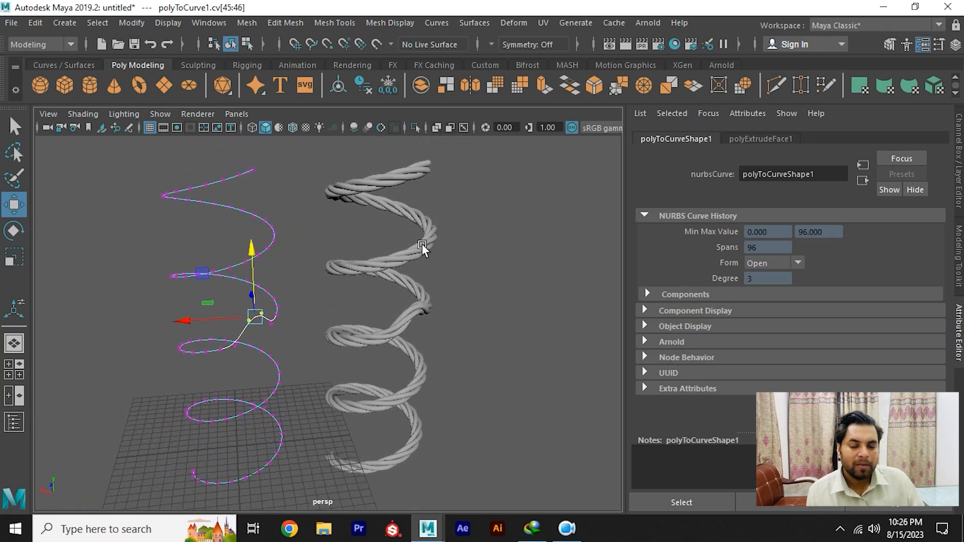